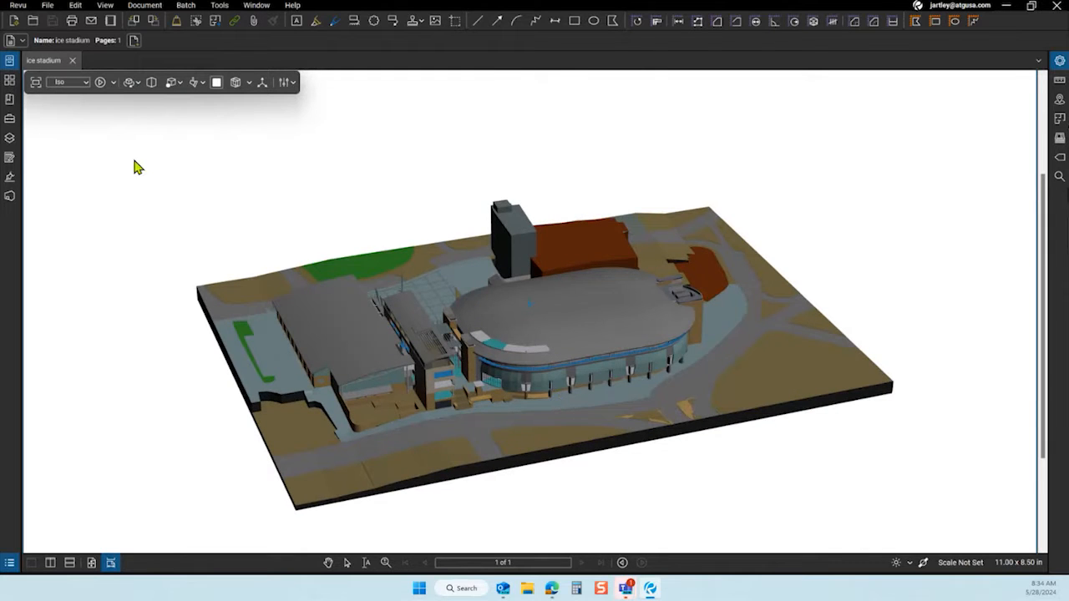
Step: Review the general document properties of the ice stadium PDF and close them unchanged
click(144, 5)
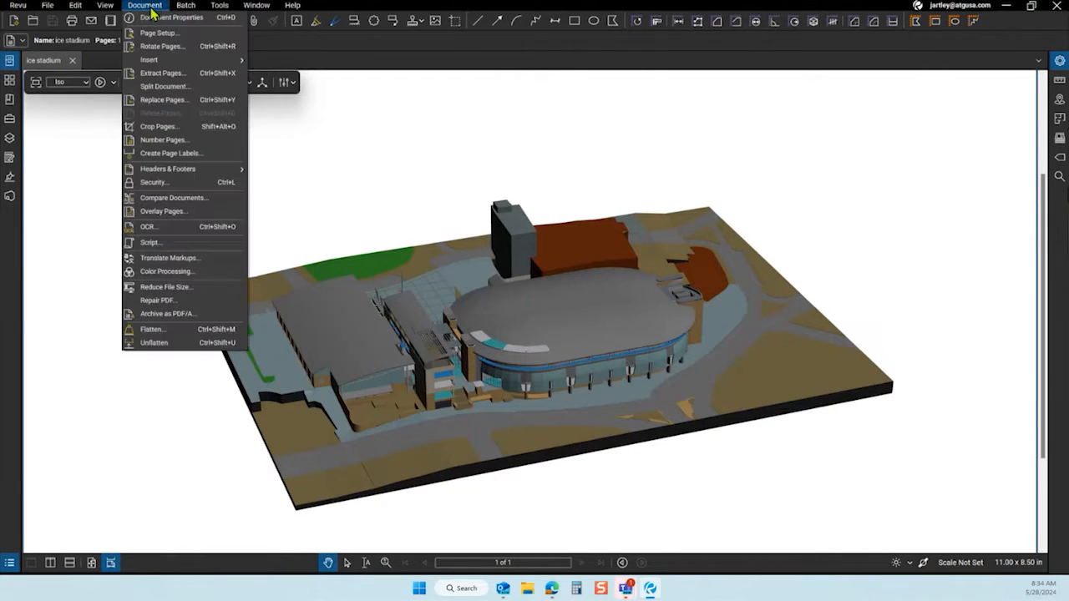
click(159, 17)
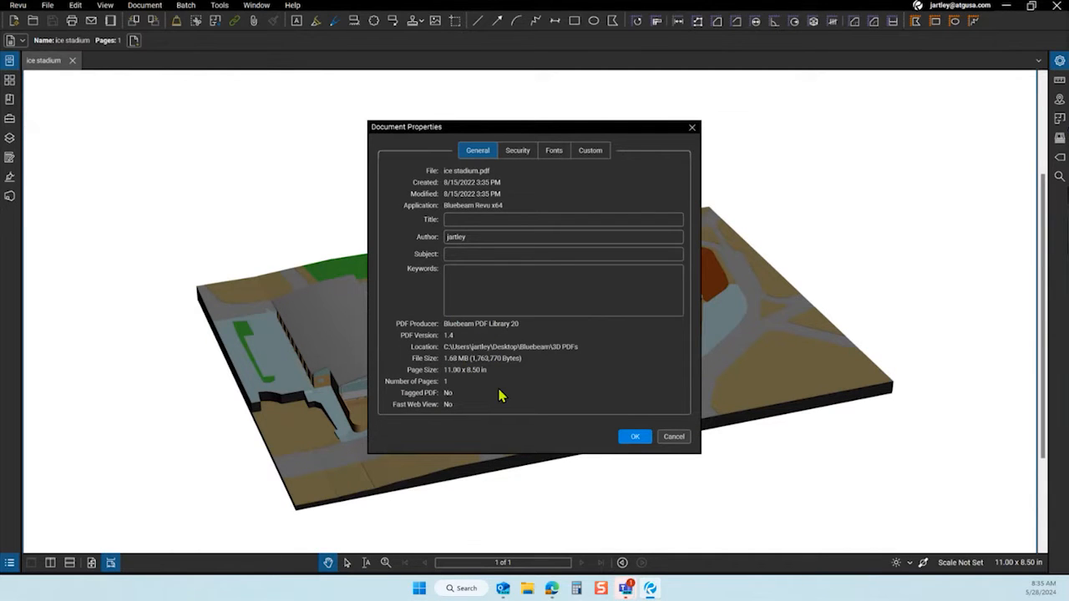
click(673, 436)
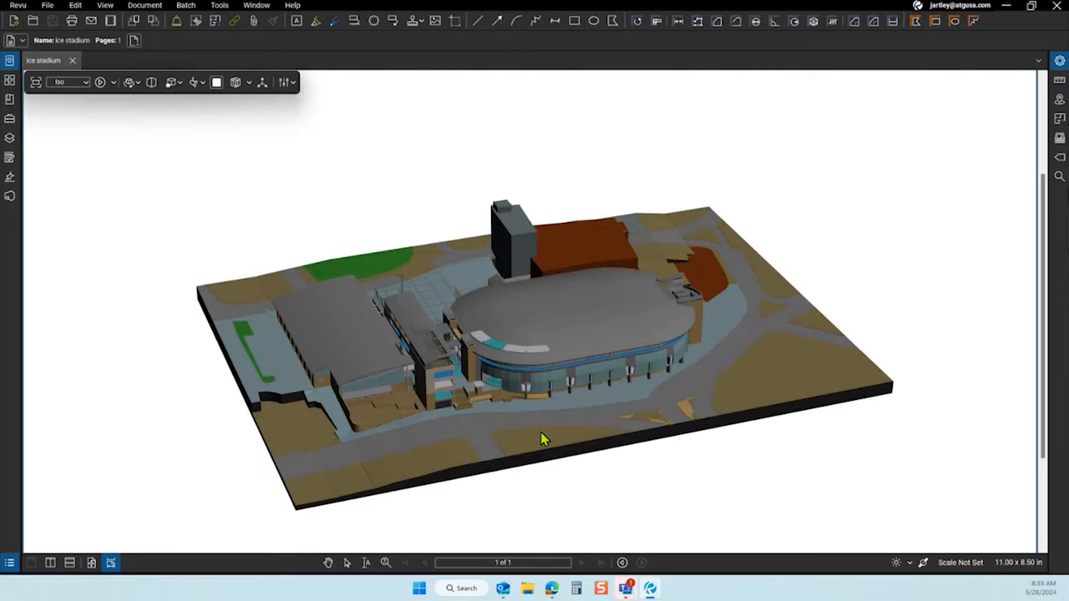
Step: Examine the 3D stadium model from several angles and go inside the arena for a close view of the seating
mouse_move(544, 437)
mouse_down()
mouse_move(547, 418)
mouse_move(553, 428)
mouse_up()
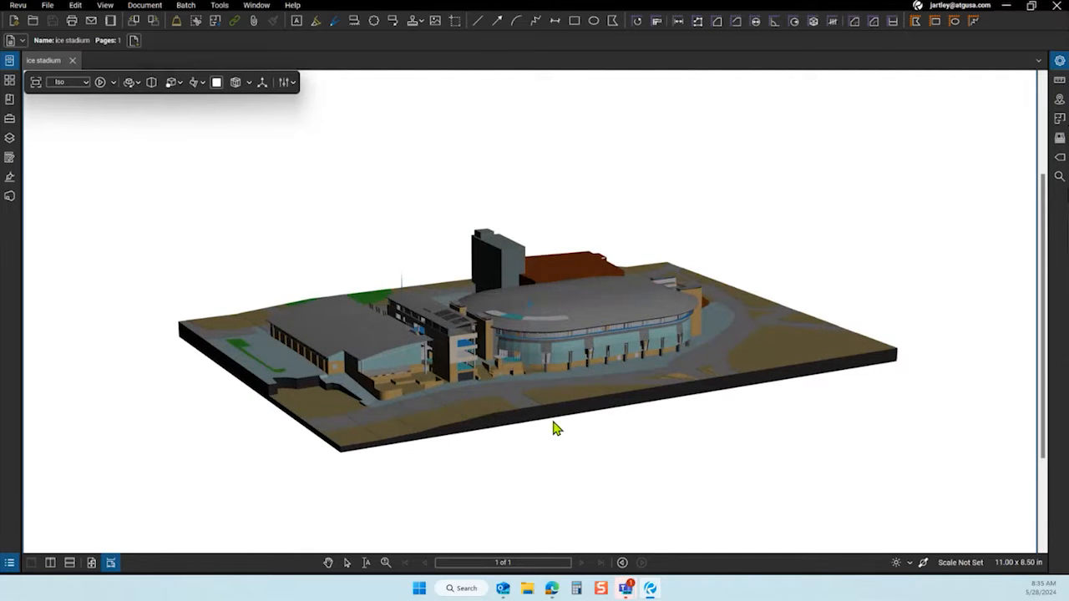
drag(567, 421, 673, 394)
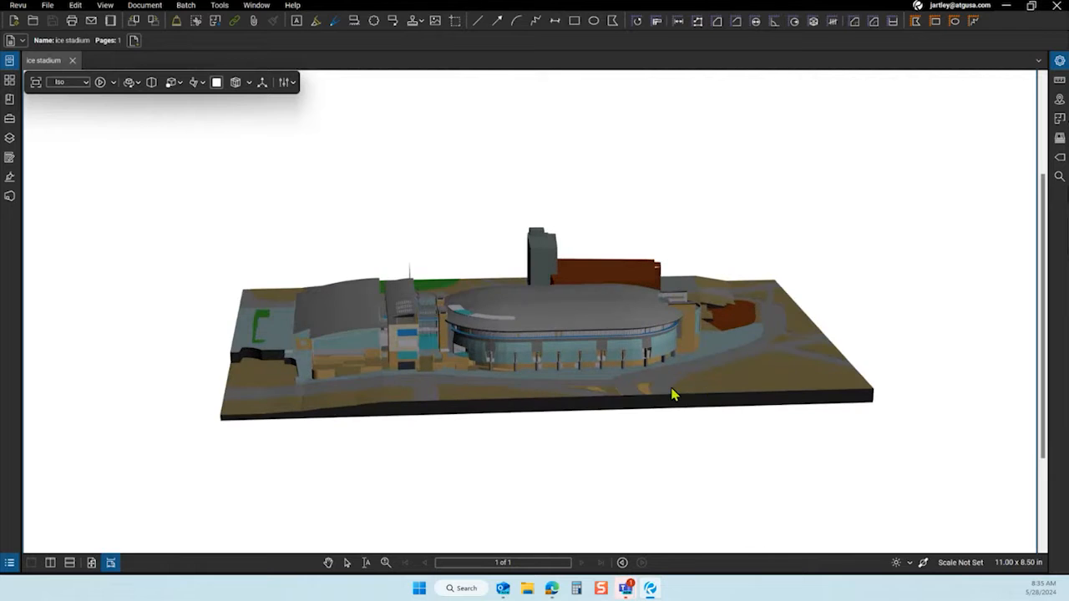
drag(524, 372, 620, 429)
scroll(535, 430, up, 5)
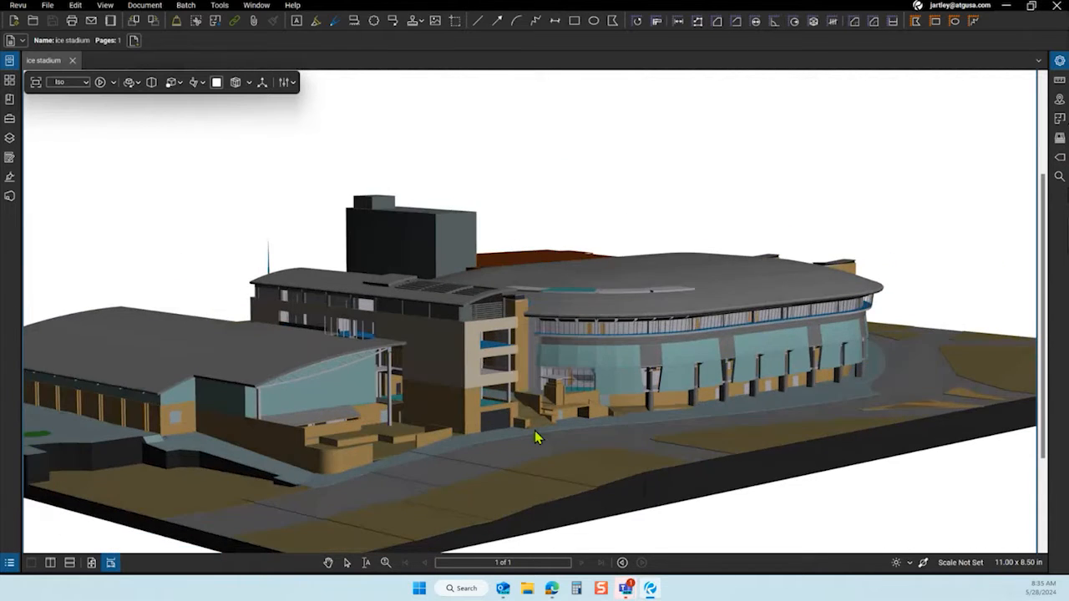
drag(534, 431, 601, 456)
scroll(606, 459, up, 5)
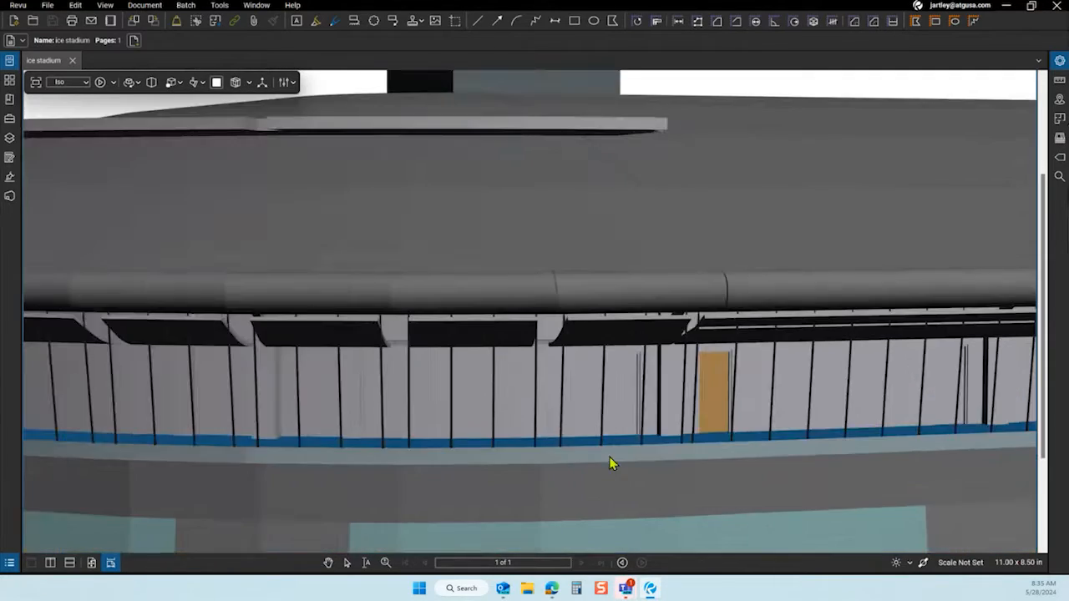
scroll(611, 464, up, 5)
drag(610, 465, 507, 318)
scroll(395, 469, up, 1)
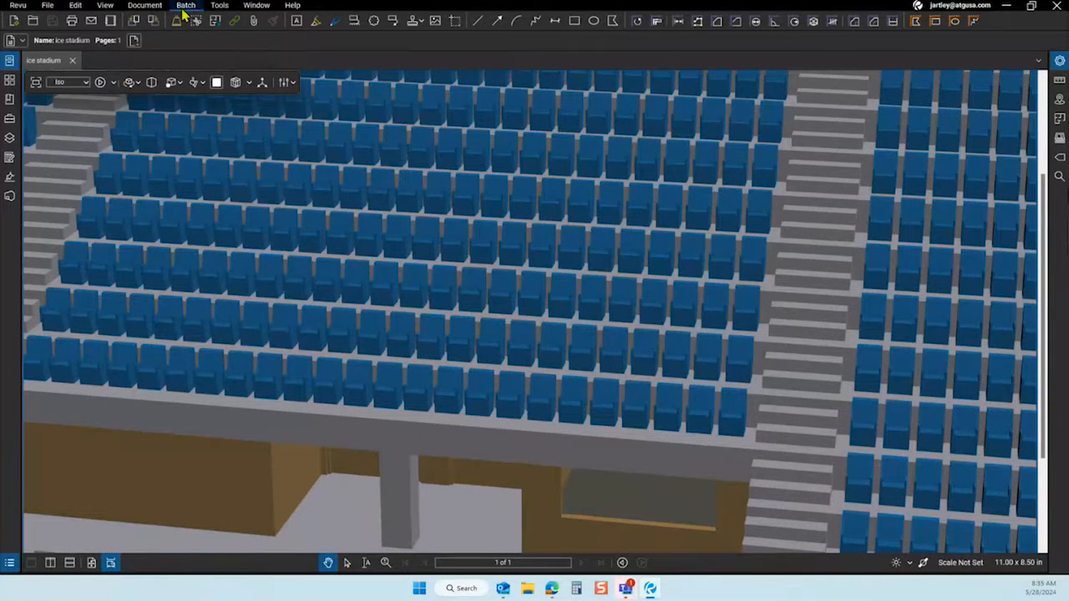
Step: Try to measure a length at the column beneath the seating with the Length tool
click(221, 9)
mouse_move(250, 47)
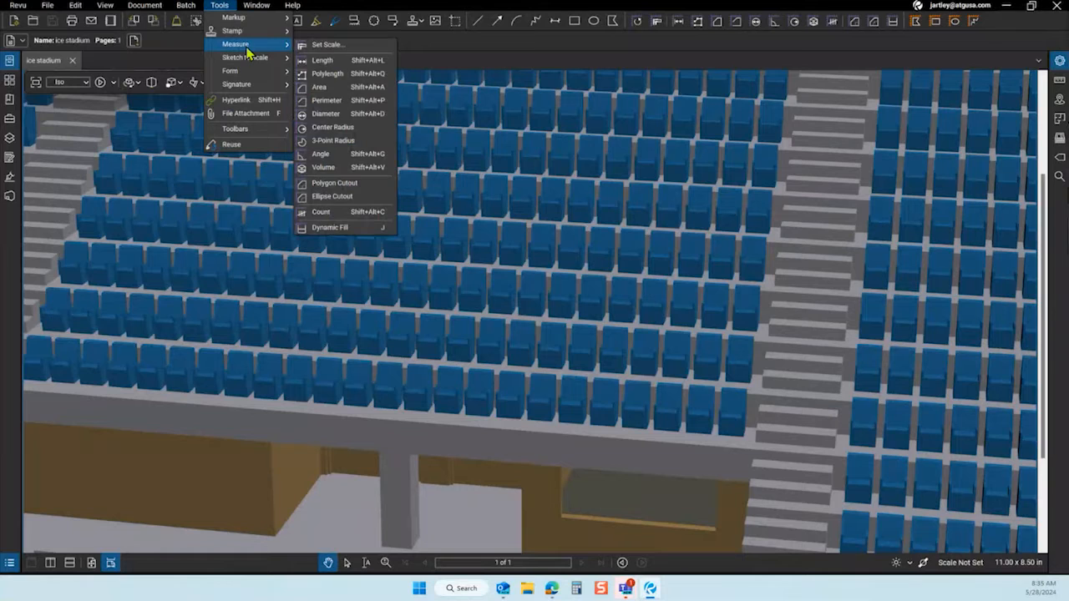
click(333, 61)
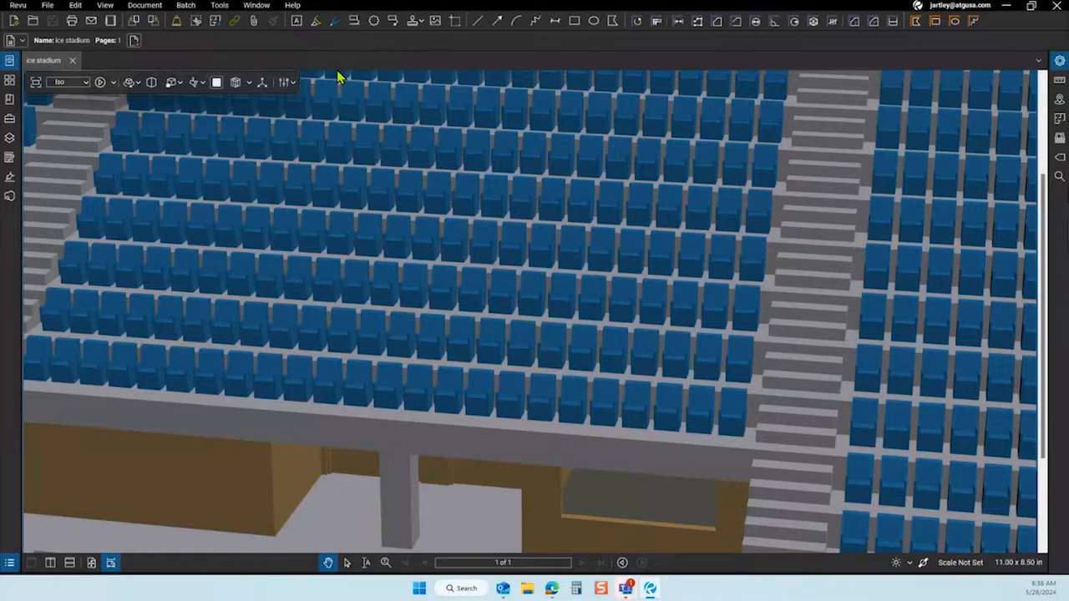
click(410, 455)
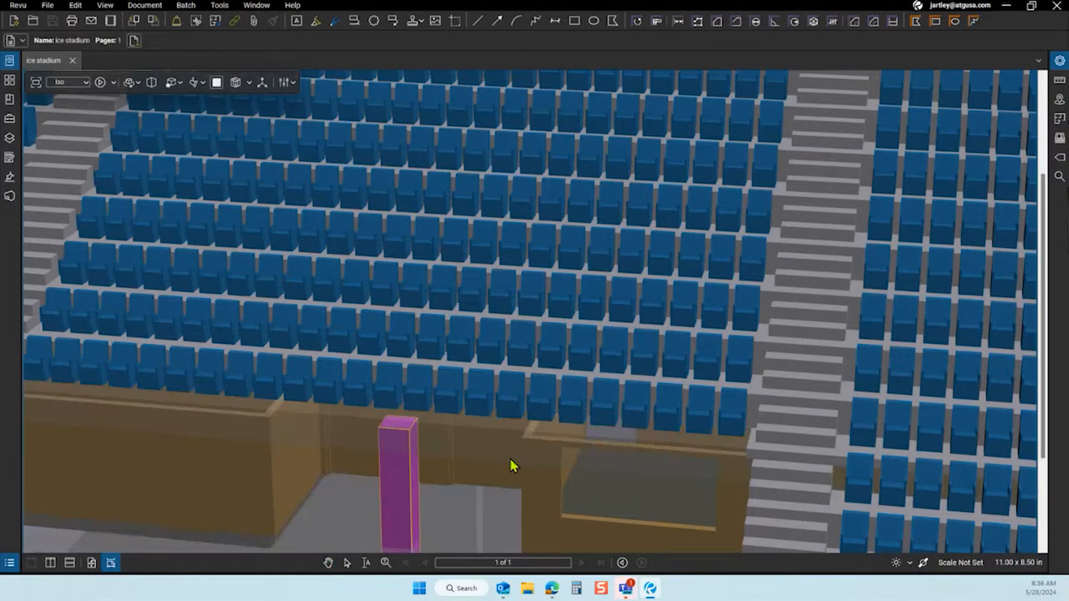
click(556, 438)
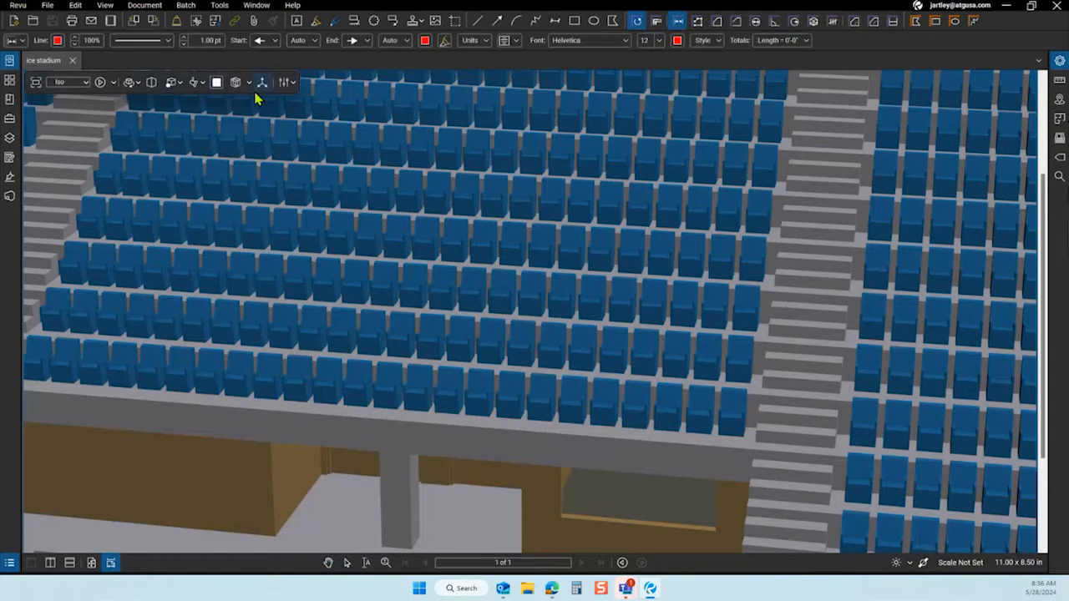
key(Escape)
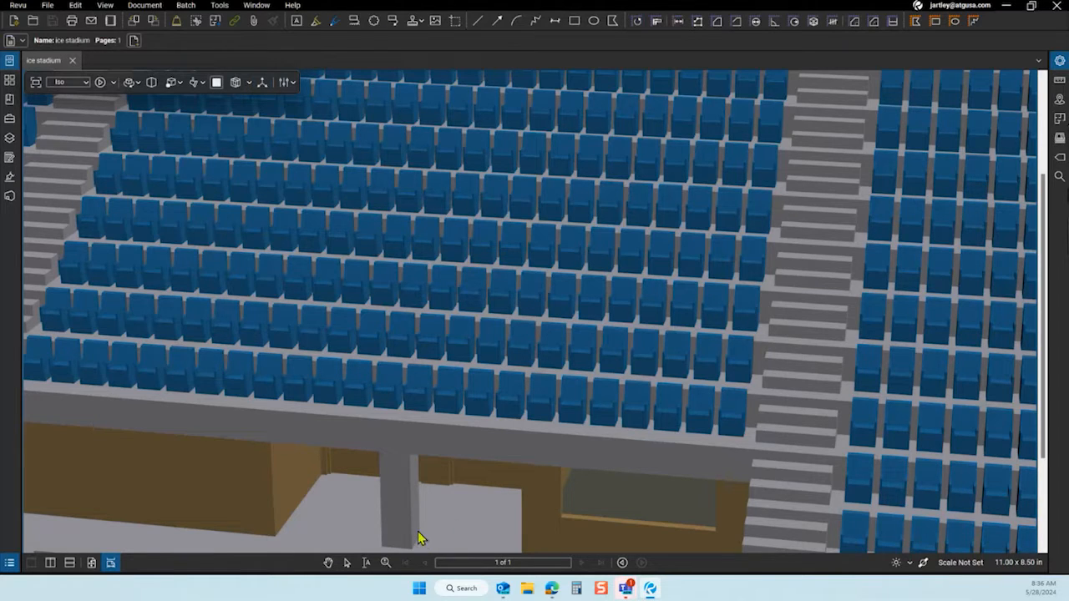
Step: Cut the stadium model with a horizontal cross section that exposes the arena interior
scroll(436, 513, down, 5)
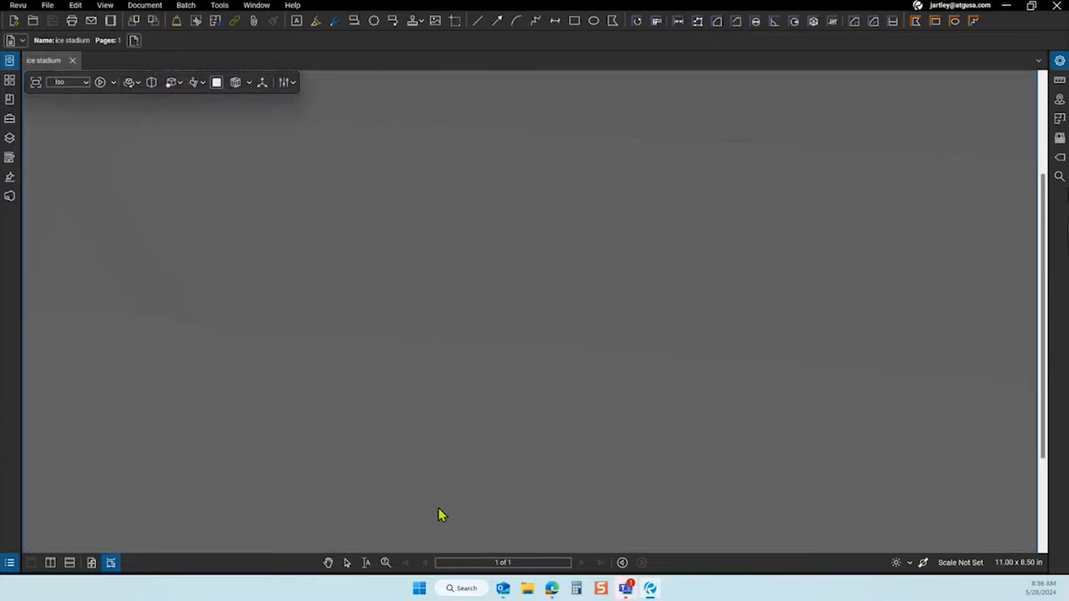
scroll(441, 512, up, 5)
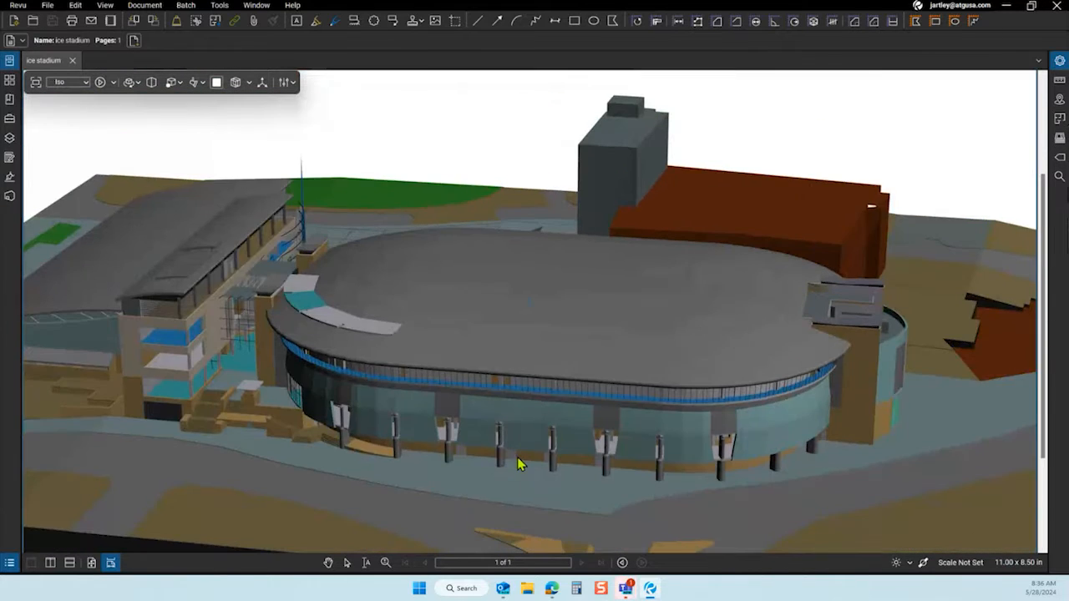
scroll(526, 468, down, 2)
drag(534, 474, 532, 453)
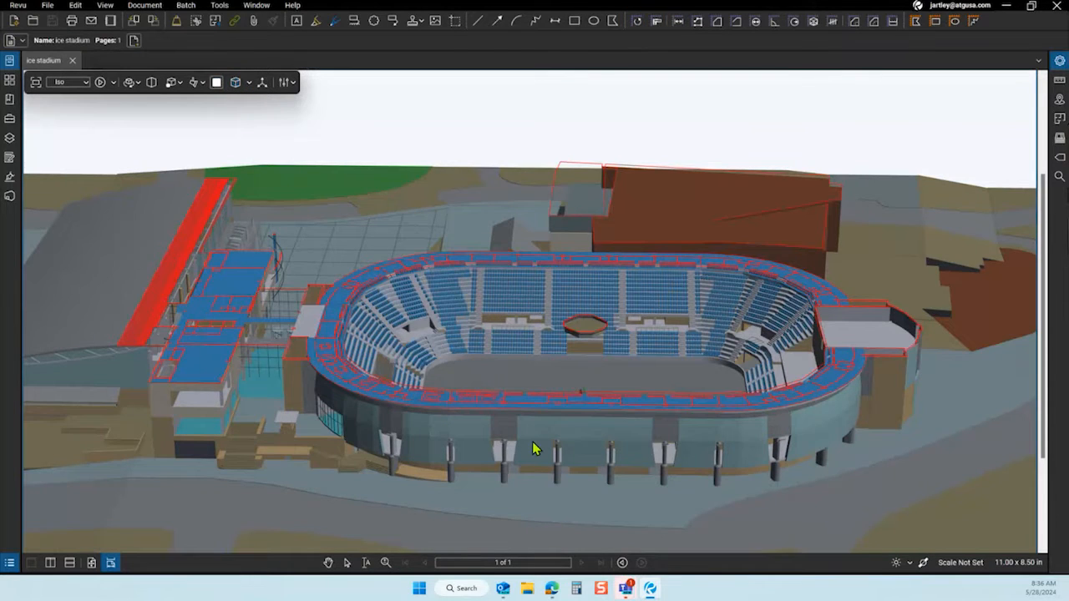
drag(532, 441, 587, 279)
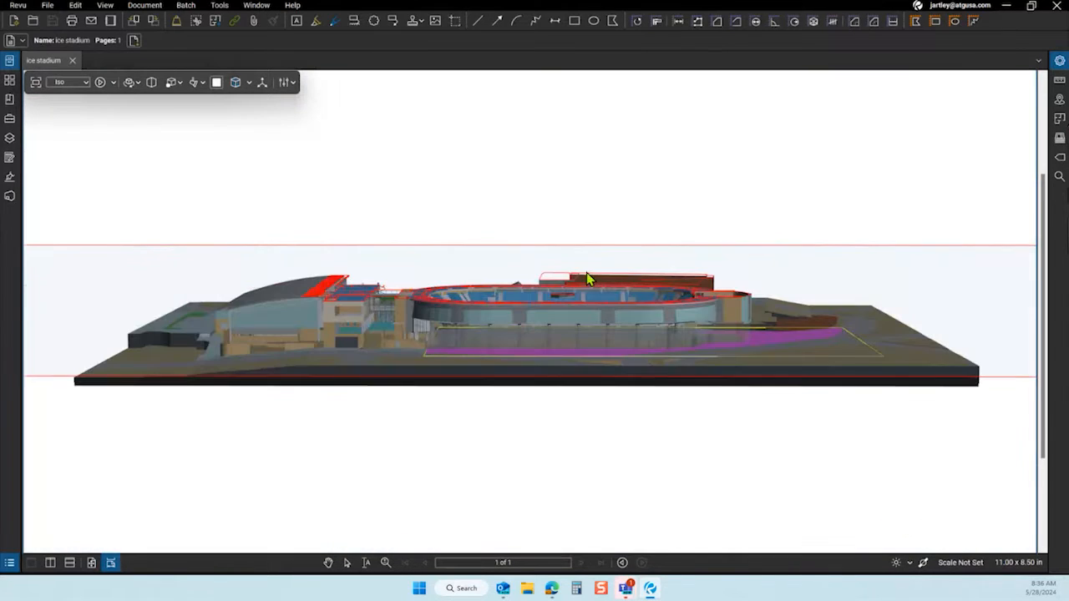
Step: Lower the section plane through the stadium, raise it partway to the upper rim of the seating, and deselect it
click(582, 256)
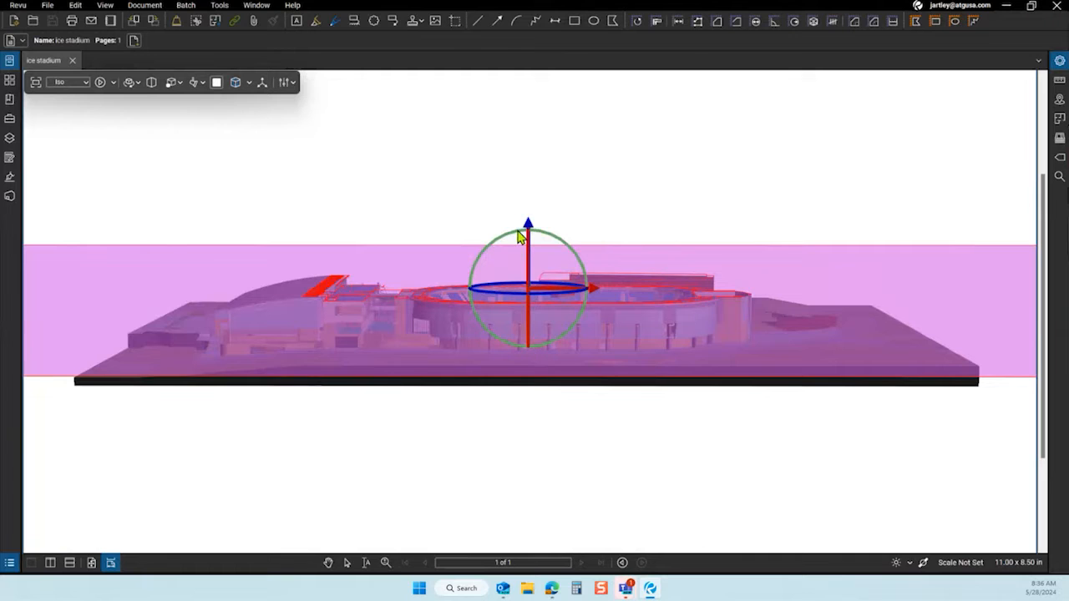
drag(528, 226, 529, 255)
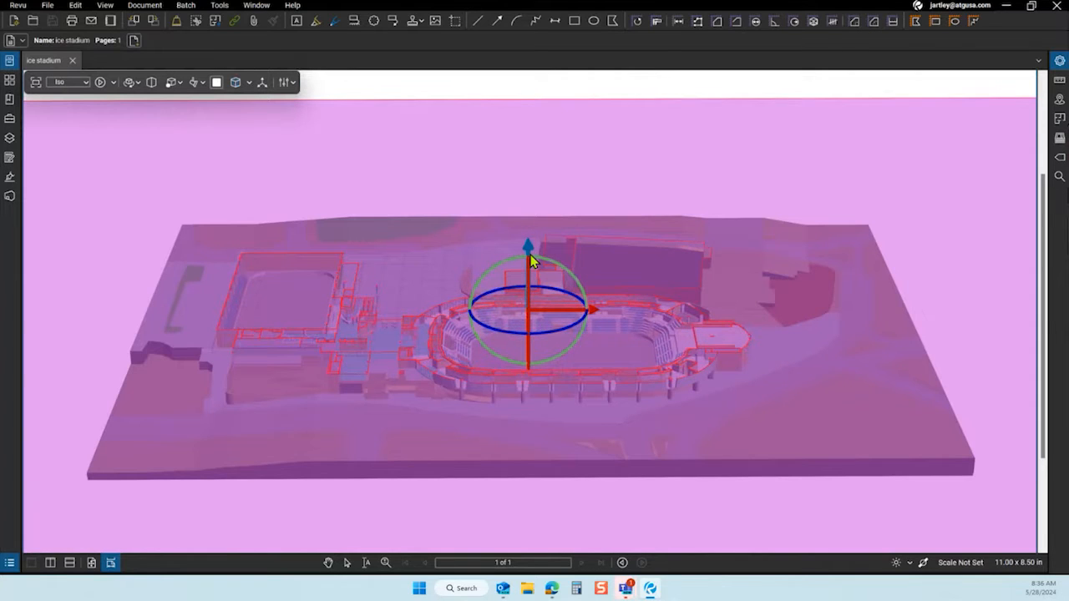
drag(530, 251, 532, 241)
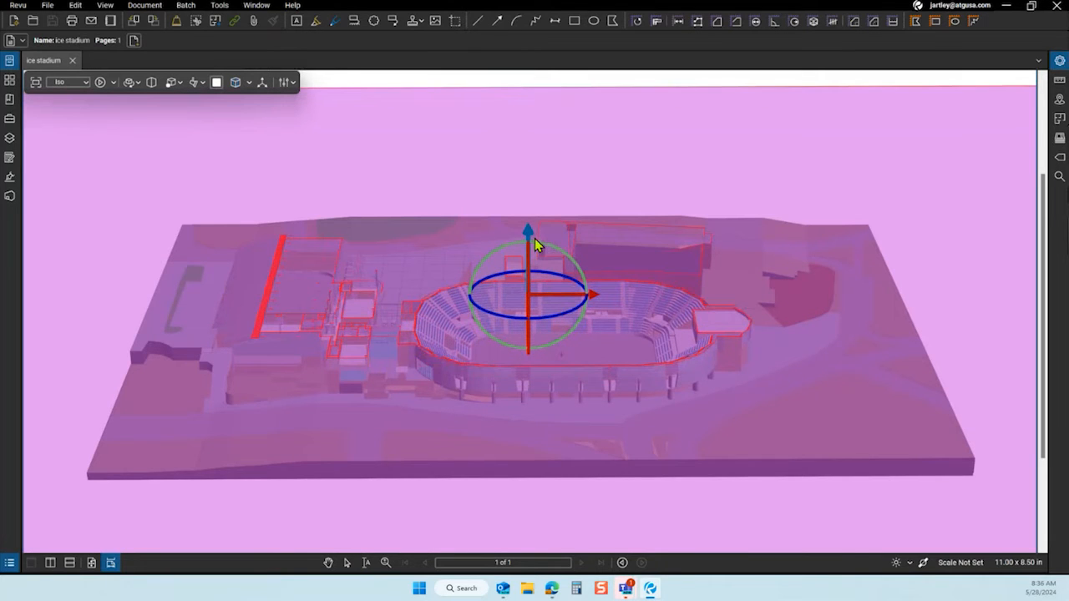
click(394, 86)
Step: Select a row of seats in the arena's curved end stand and inspect it in the sectioned model
scroll(306, 335, up, 5)
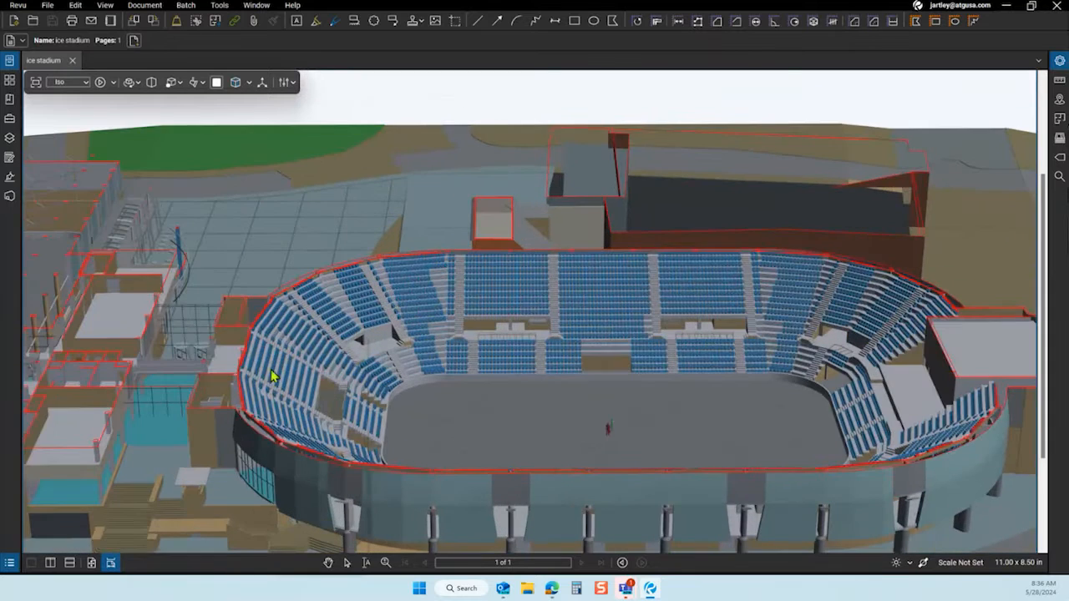
right_click(272, 378)
click(393, 346)
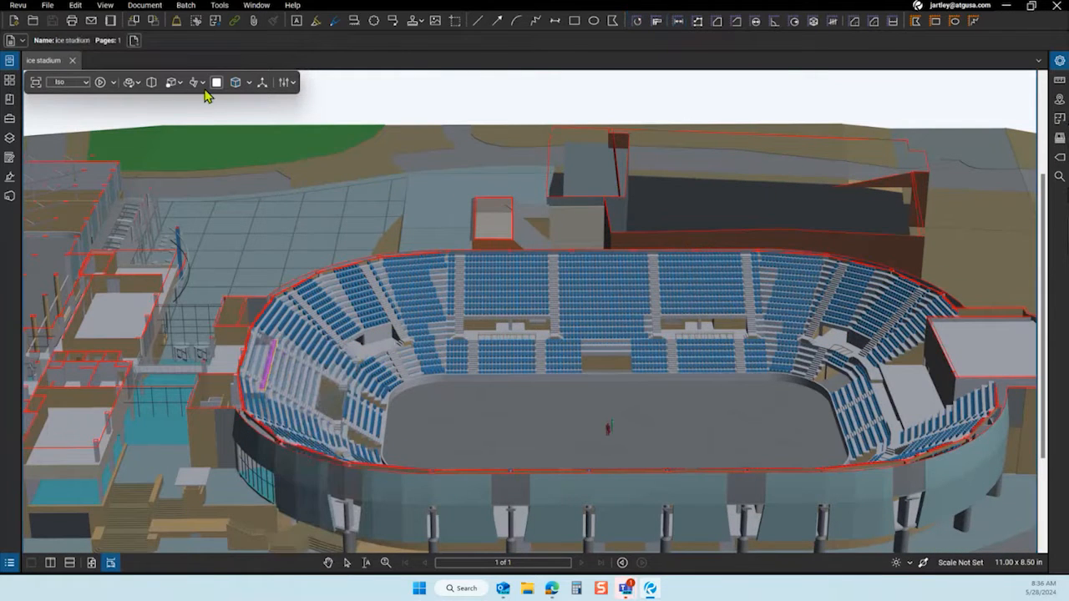
key(Escape)
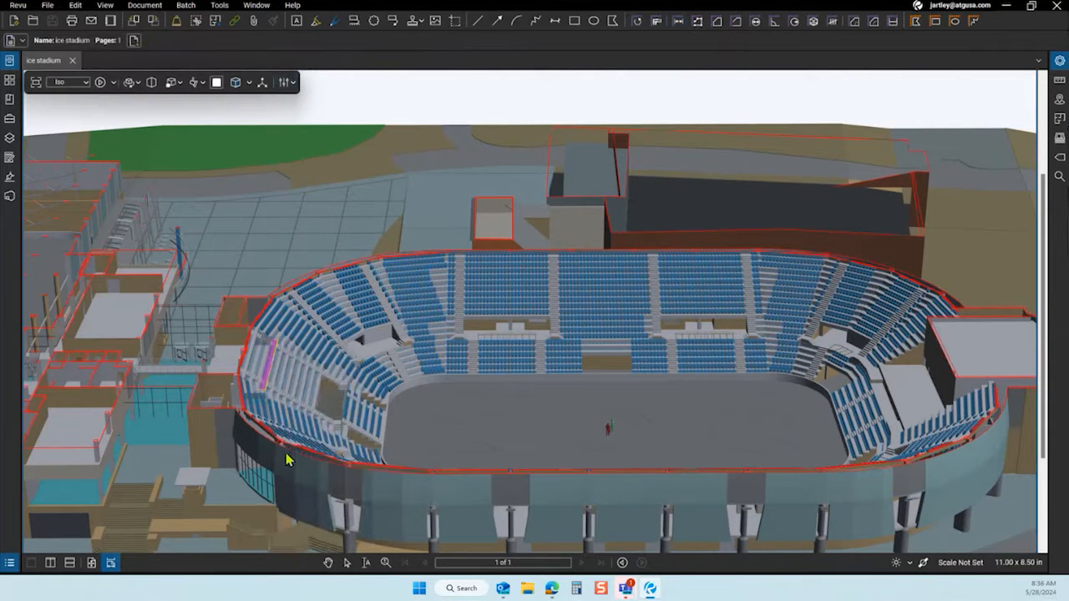
scroll(625, 434, up, 4)
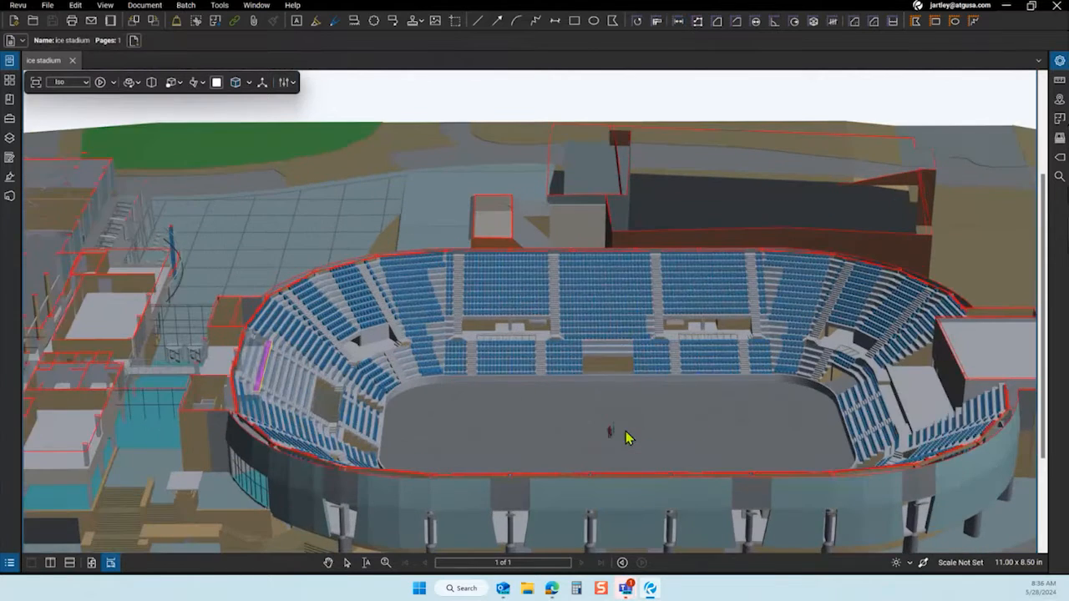
scroll(635, 469, down, 5)
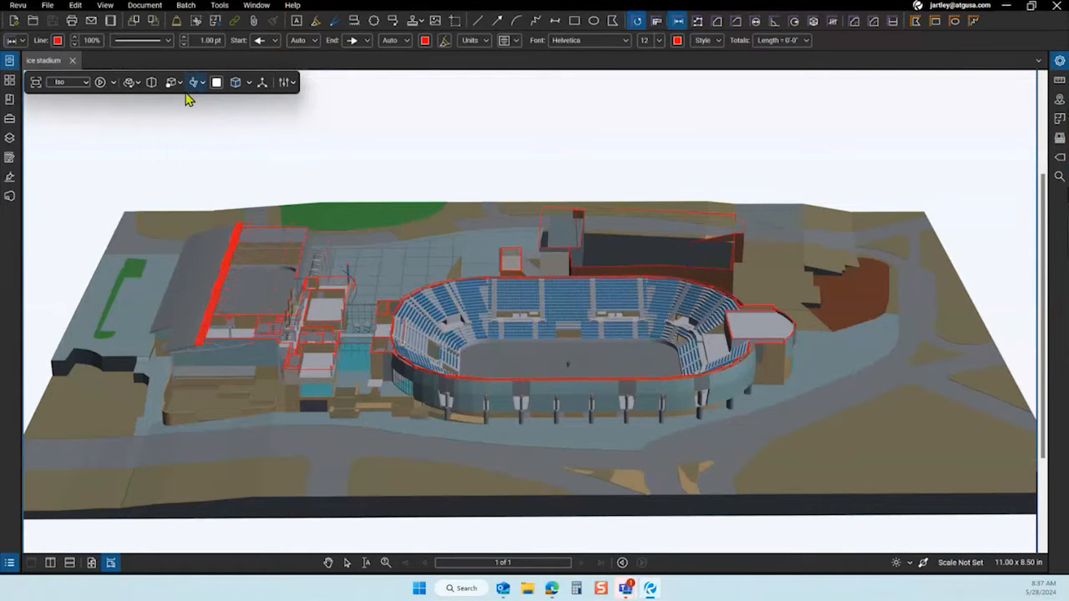
key(Escape)
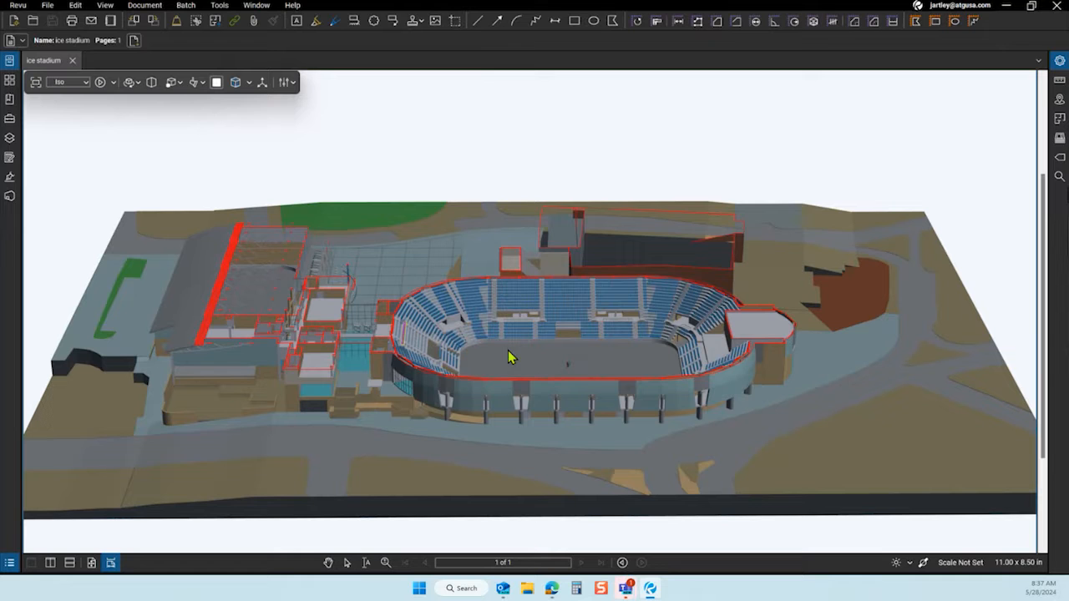
click(678, 21)
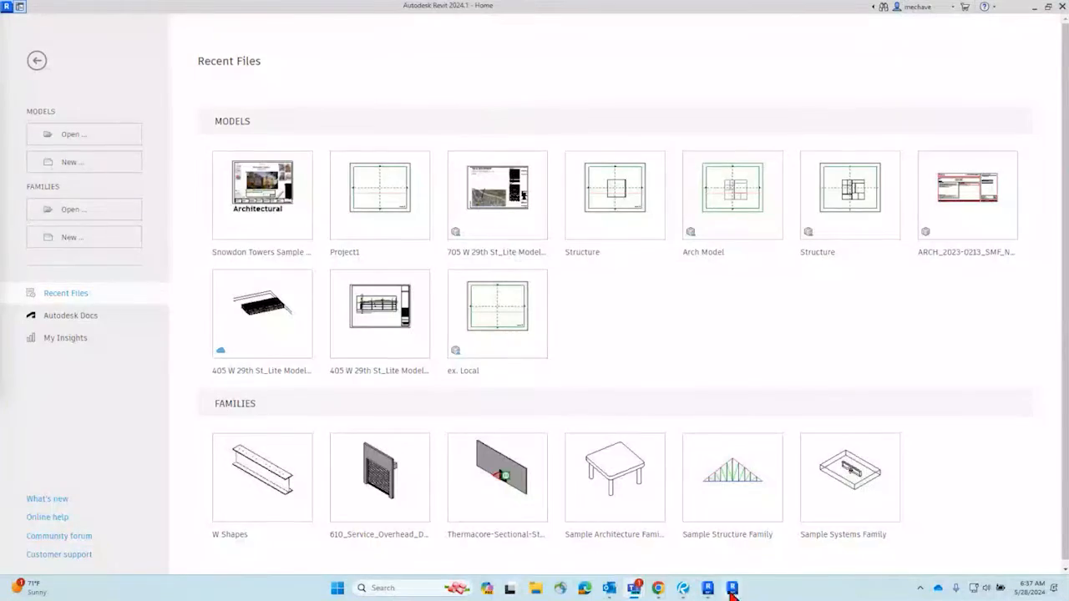
Step: Switch to Autodesk Revit 2023 and leave its Recent Files home page
click(733, 589)
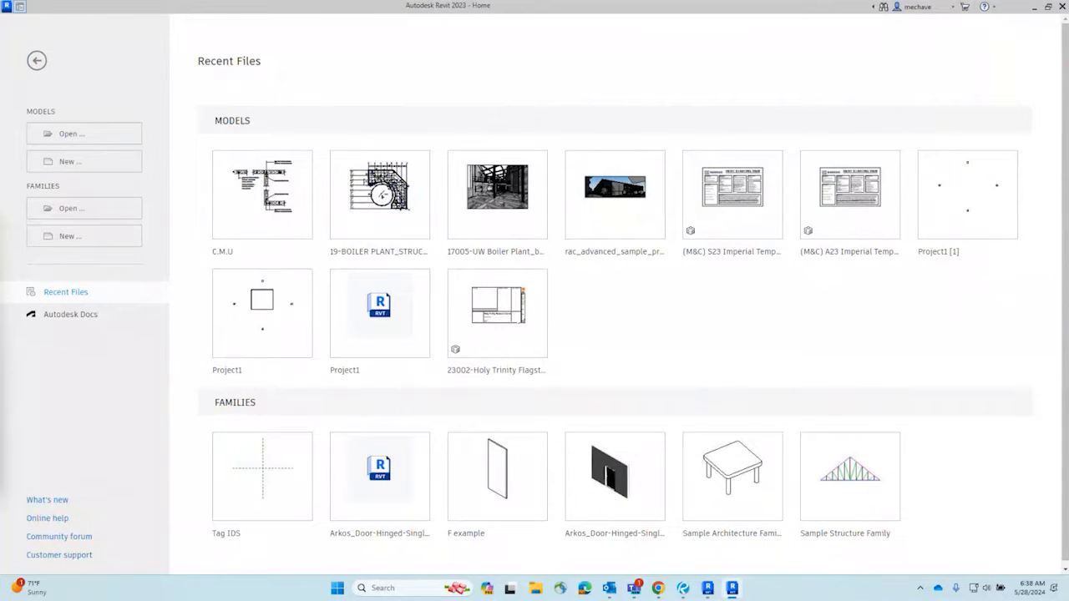
click(36, 60)
click(12, 22)
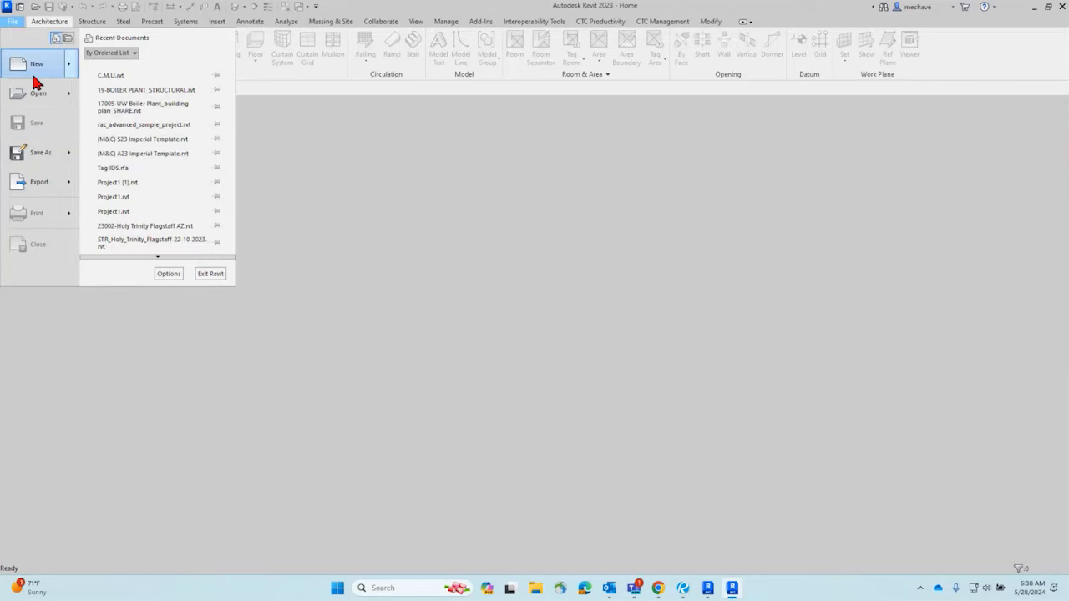
mouse_move(34, 76)
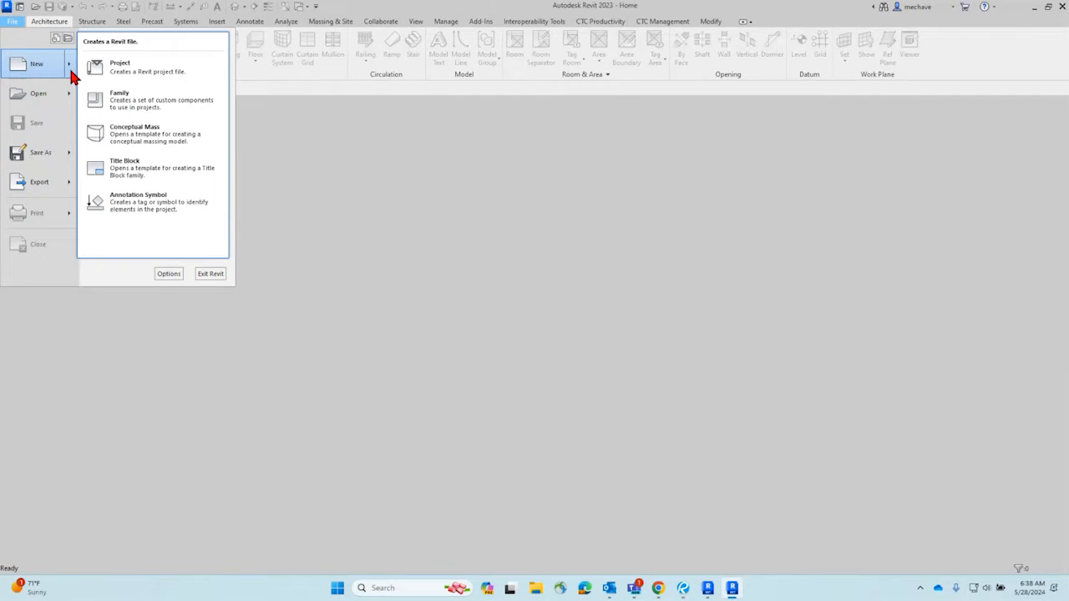
click(119, 72)
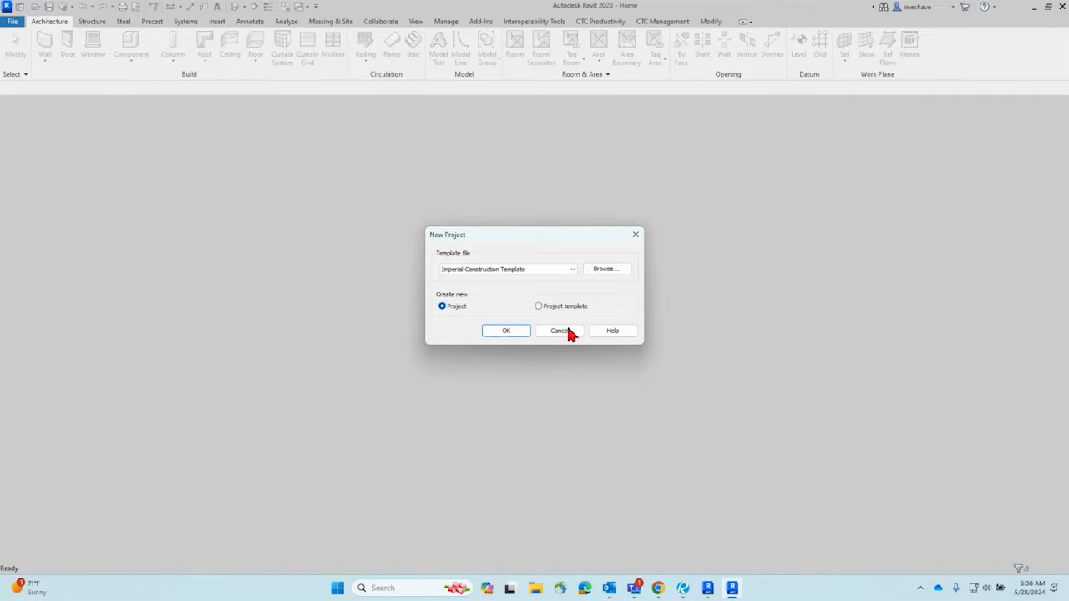
click(559, 331)
Step: Open the sample project rst_advanced_sample_project from Revit's sample files
click(11, 22)
click(48, 98)
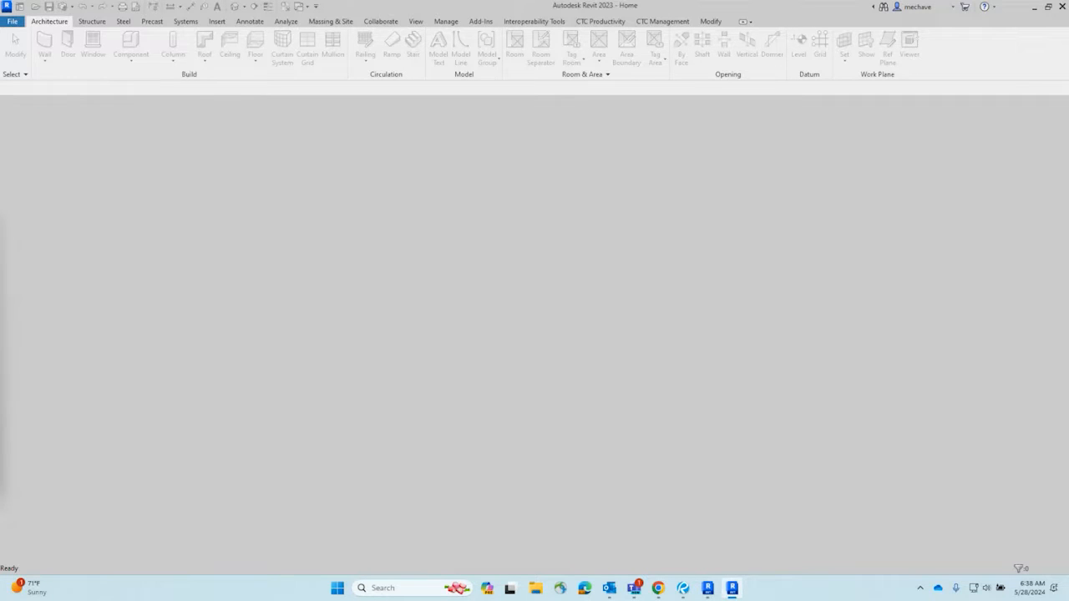
click(13, 21)
mouse_move(67, 96)
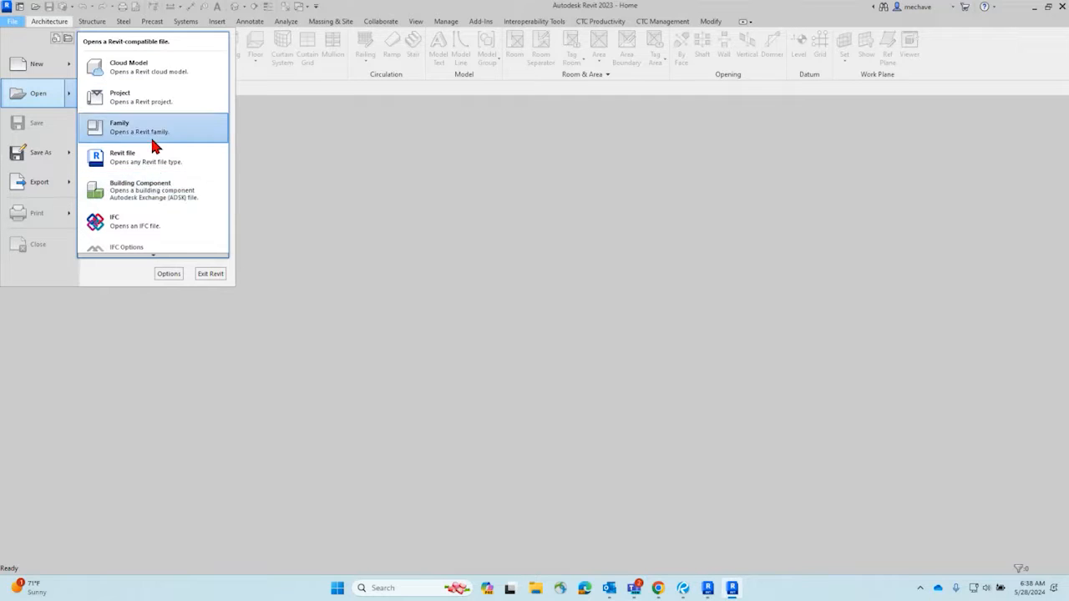
mouse_move(137, 256)
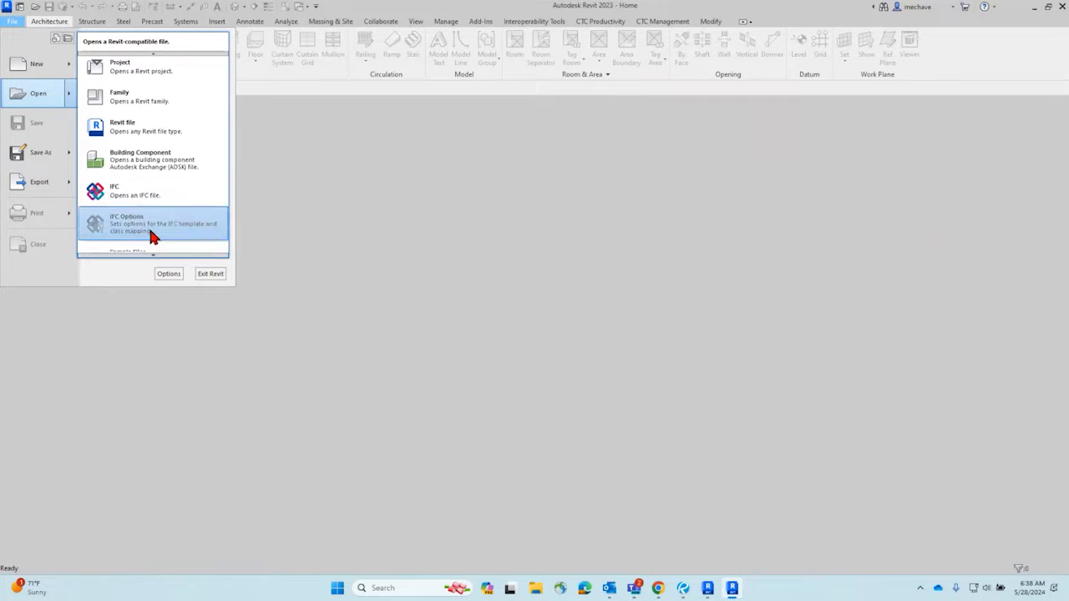
click(151, 247)
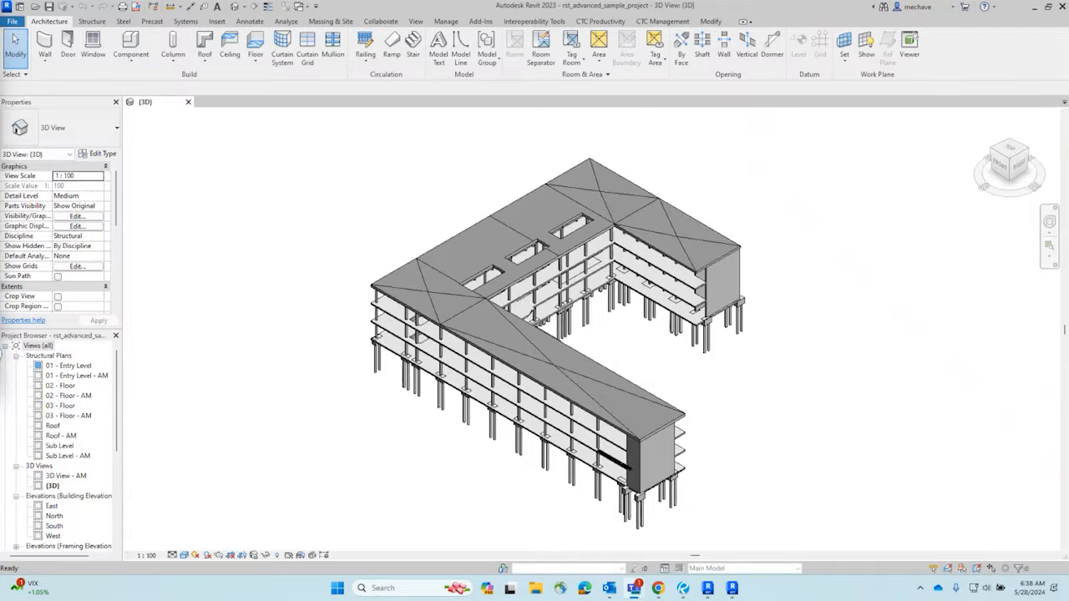
Step: Examine the U-shaped structural building model from all sides in the Revit 3D view
scroll(671, 370, up, 3)
drag(740, 417, 588, 336)
drag(518, 392, 628, 446)
scroll(658, 423, up, 3)
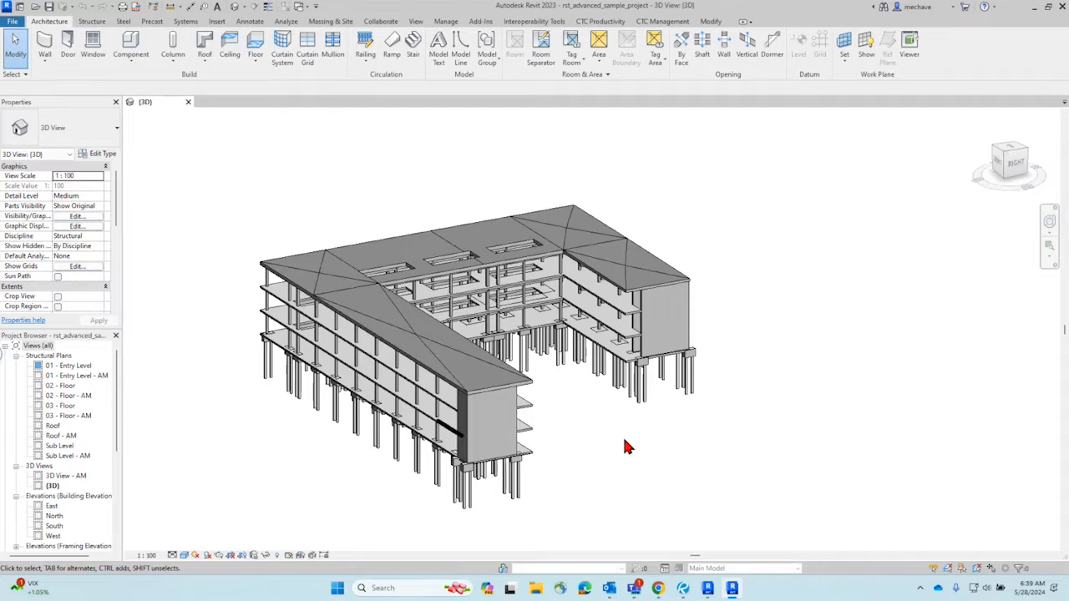
drag(634, 449, 528, 447)
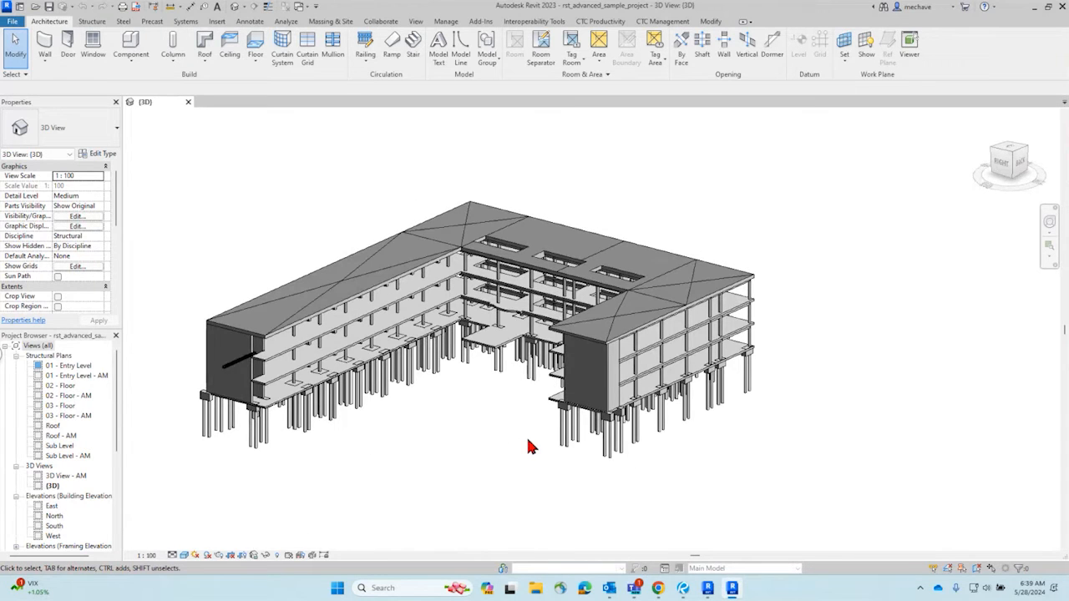
drag(528, 447, 719, 449)
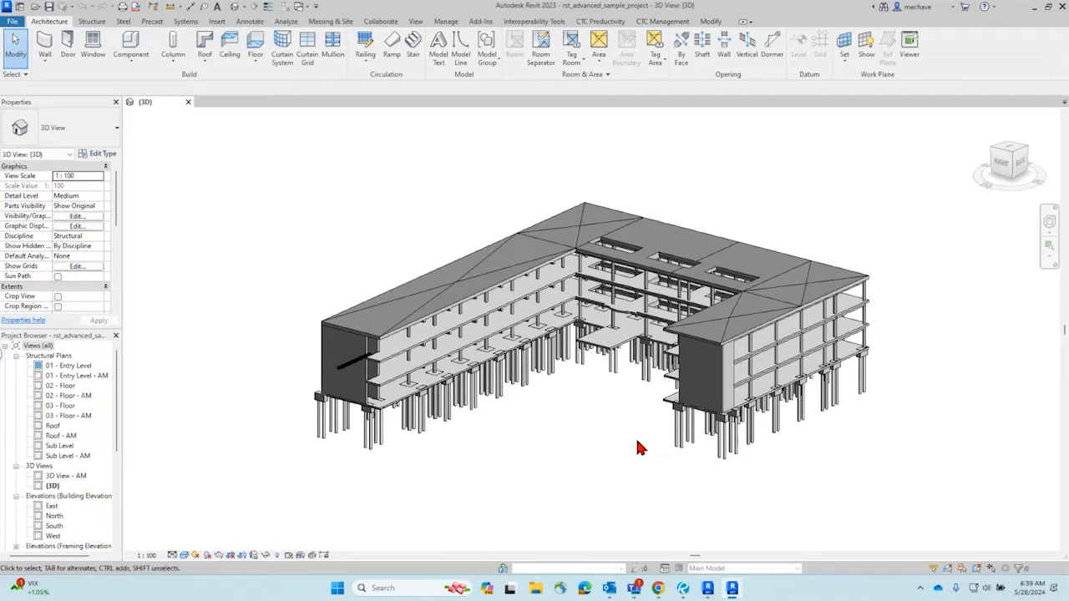
drag(589, 465, 941, 466)
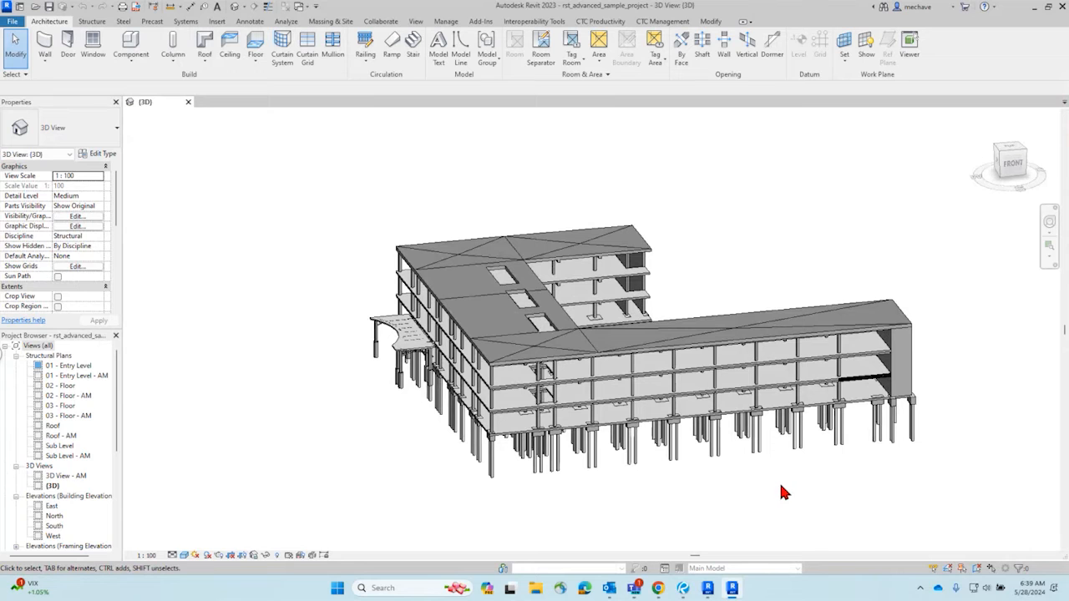
drag(973, 449, 705, 427)
scroll(629, 327, up, 3)
drag(585, 413, 620, 405)
scroll(620, 405, down, 3)
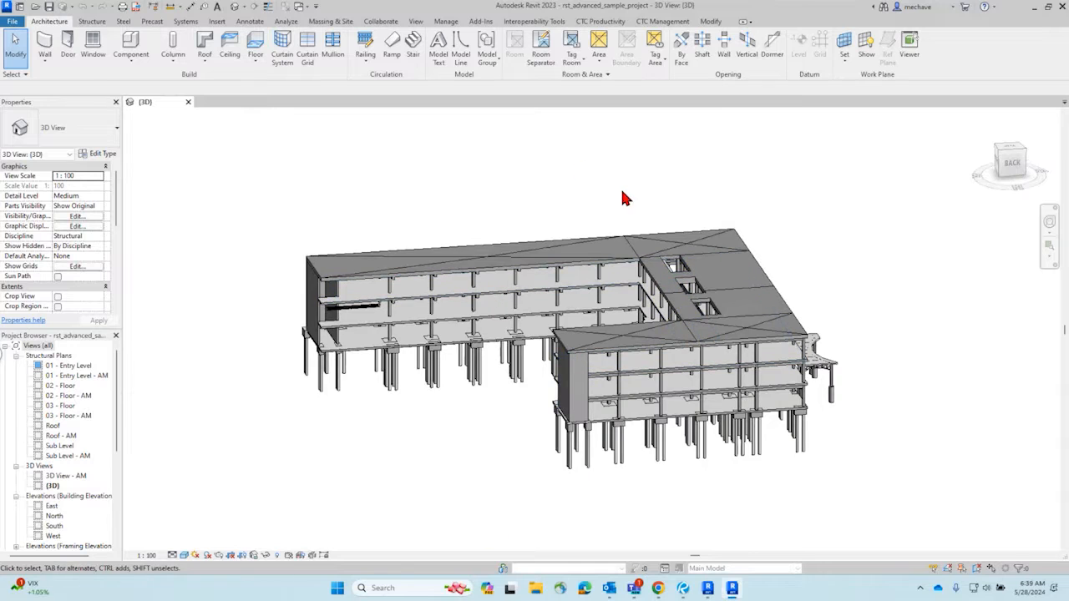
Step: Show the Bluebeam add-in's options for creating a 3D PDF from the model
click(481, 22)
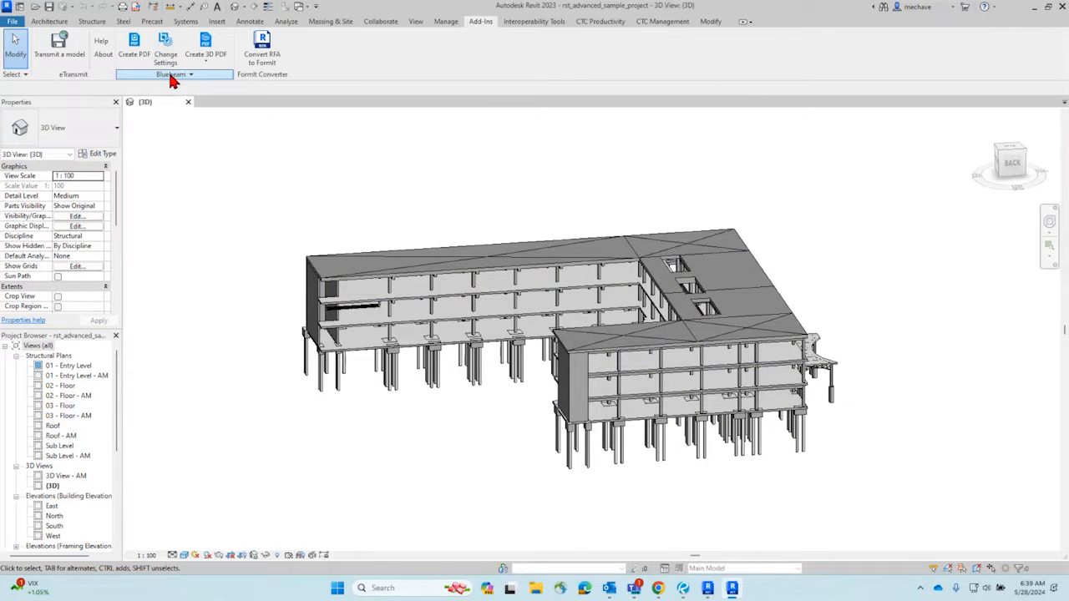
click(204, 58)
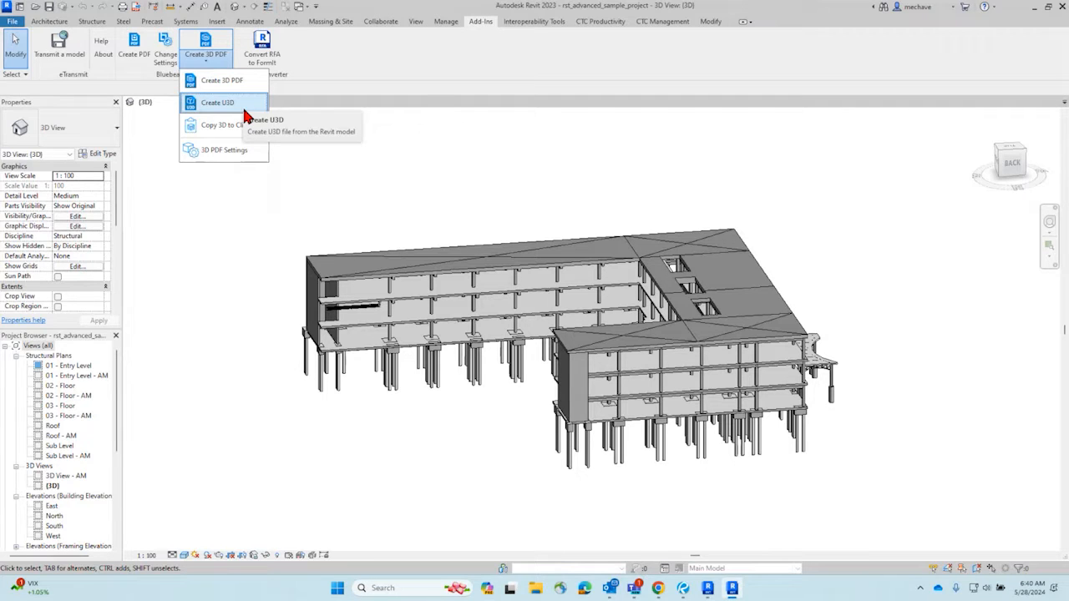
Step: Switch to Bluebeam Revu, open Samtec.pdf from the pinned files, collapse the file list and enlarge the plan near grid lines 9 to 4
click(683, 588)
click(9, 83)
click(88, 135)
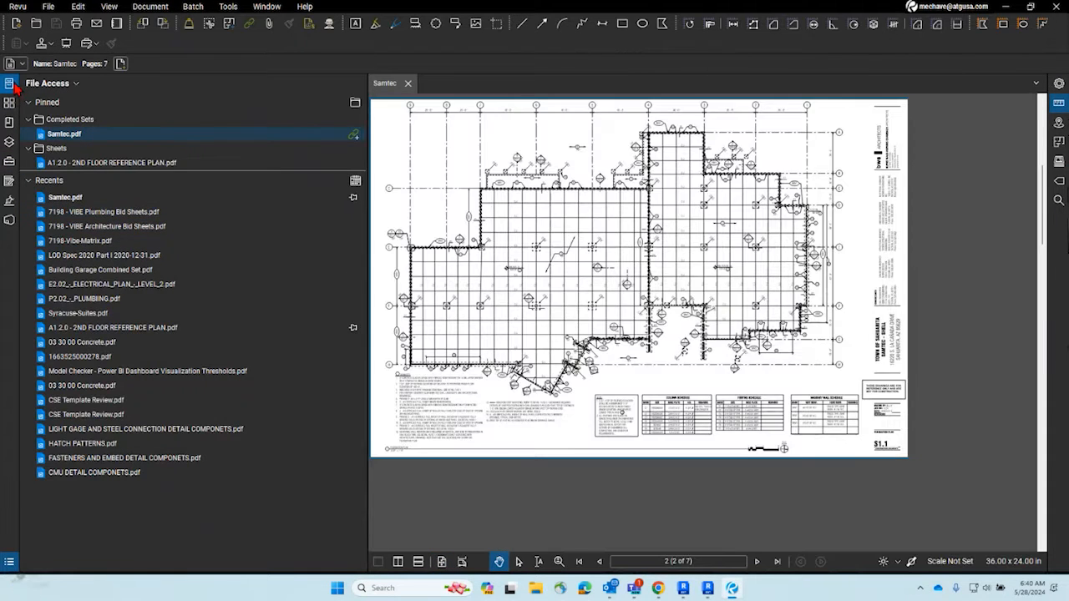
click(9, 83)
mouse_move(370, 239)
mouse_down()
mouse_move(436, 262)
mouse_move(673, 298)
mouse_up()
scroll(414, 203, up, 5)
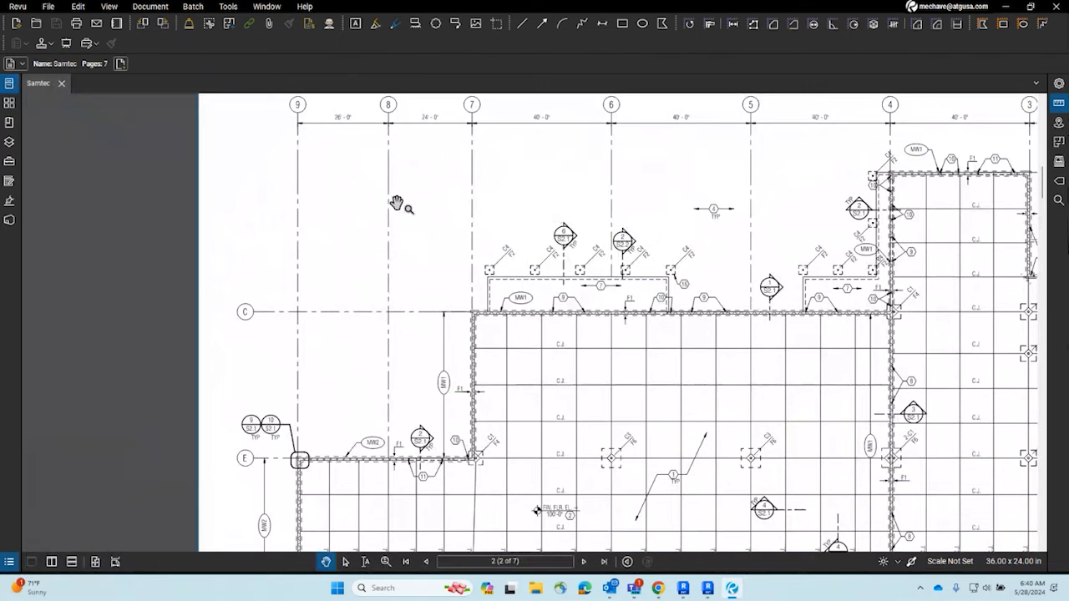
Step: Start adding 3D content to the Samtec plan and mark out a small rectangle for it between grid lines 9 and 8
click(77, 6)
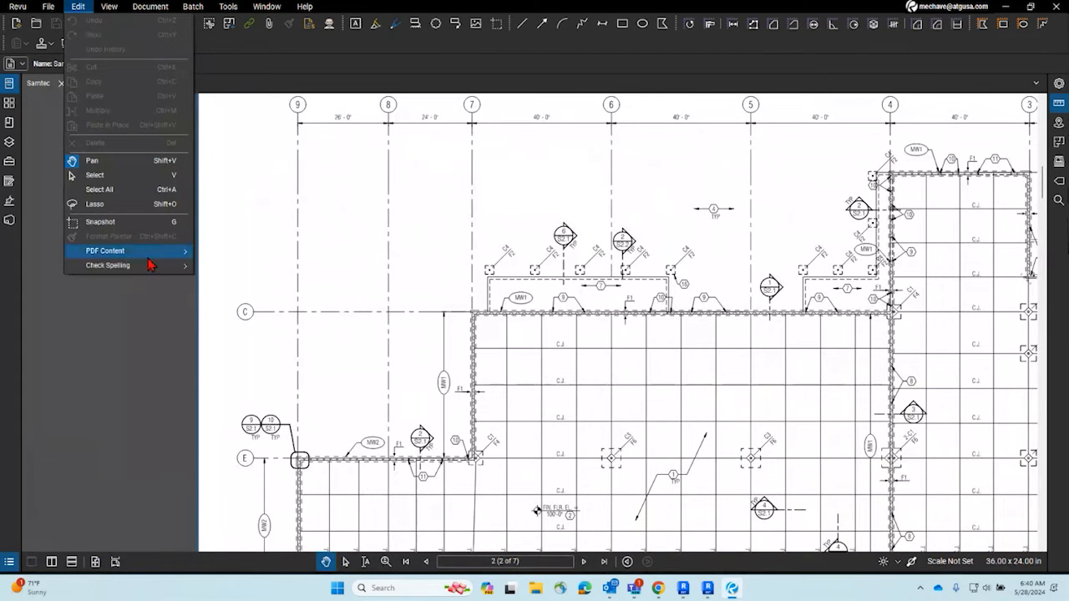
mouse_move(149, 257)
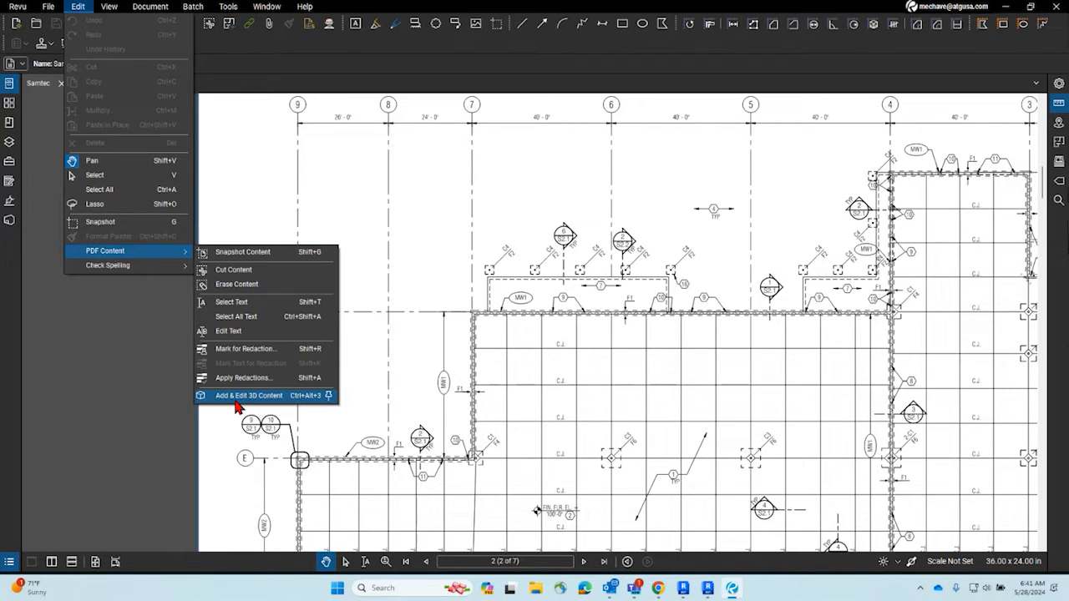
click(264, 402)
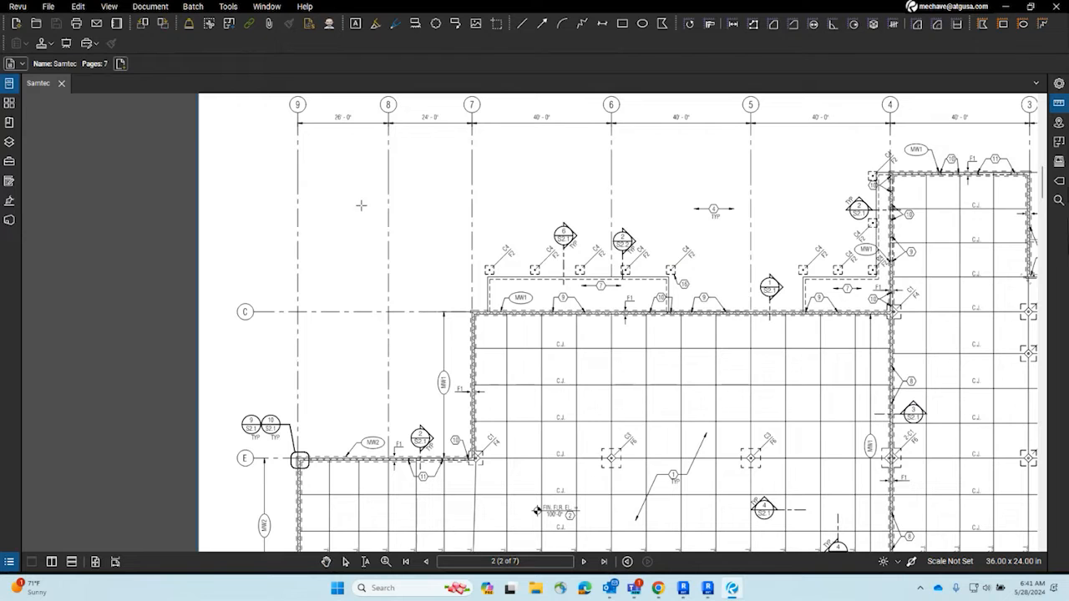
mouse_move(310, 161)
mouse_down()
mouse_move(375, 239)
mouse_move(383, 271)
mouse_up()
Step: Browse for a 3D file to insert, check the accepted file types, and cancel adding the 3D content
drag(501, 246, 126, 121)
click(537, 371)
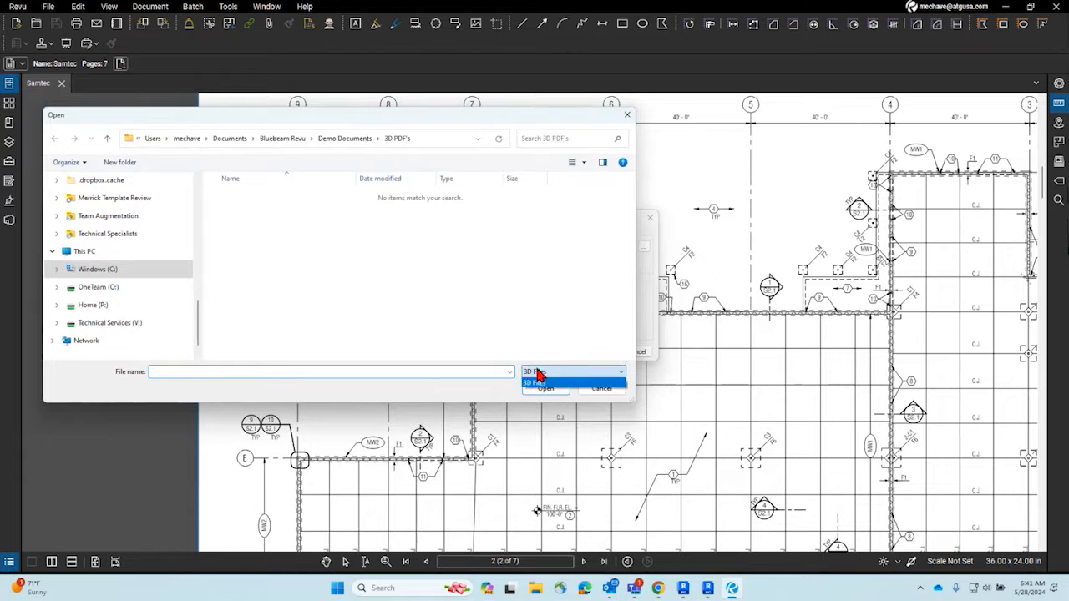
click(626, 115)
click(627, 114)
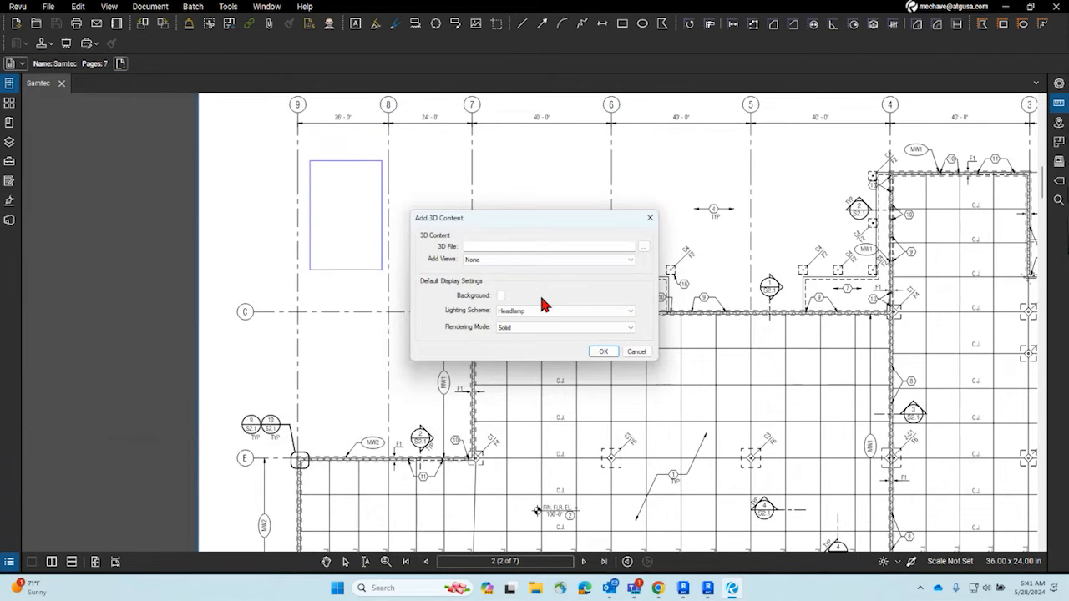
click(644, 247)
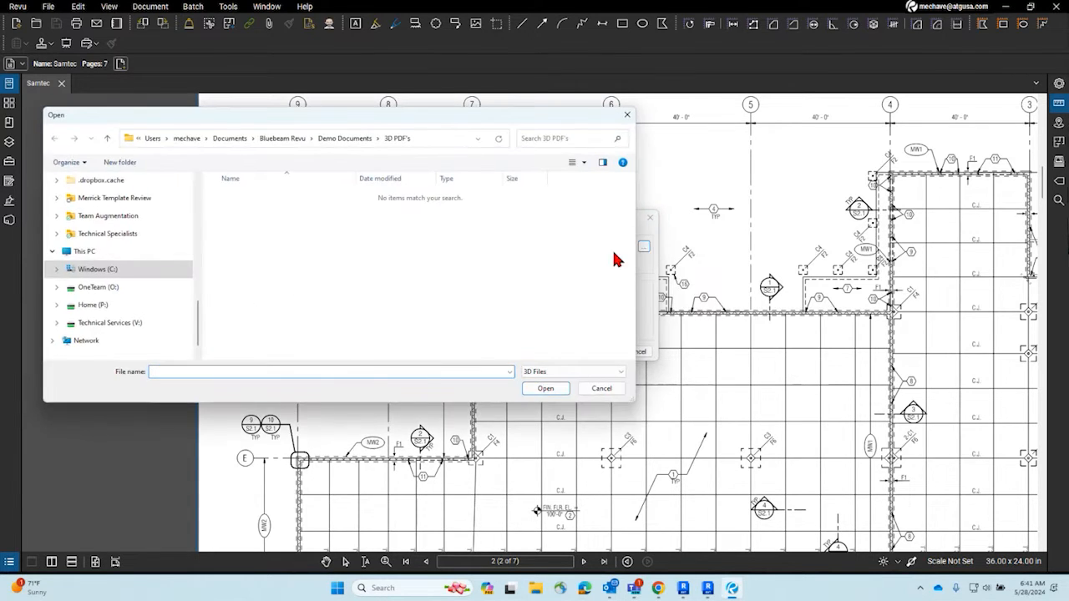
click(627, 115)
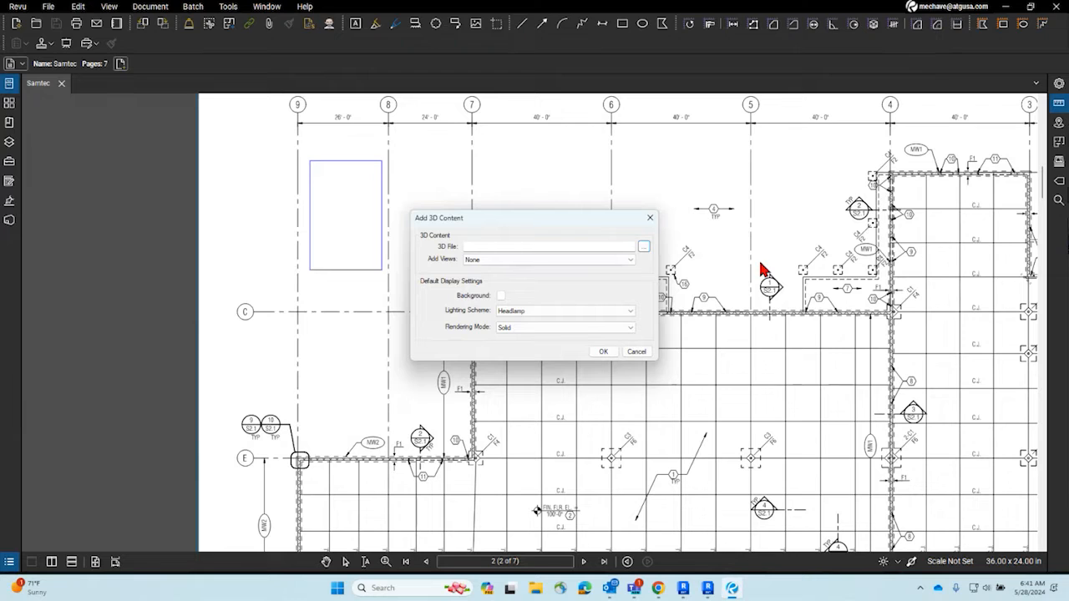
click(650, 218)
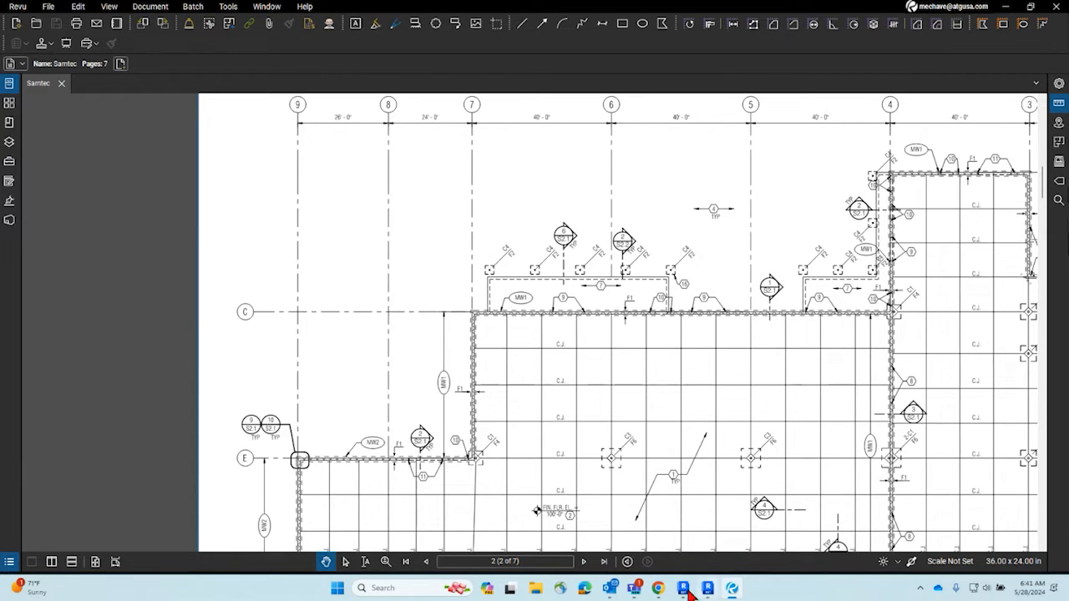
Step: Switch back to Revit and export the 3D view with Bluebeam's Create 3D PDF to the Desktop as "rst_advanced_sample_project - 3D View_ {3D}"
mouse_move(707, 588)
click(707, 533)
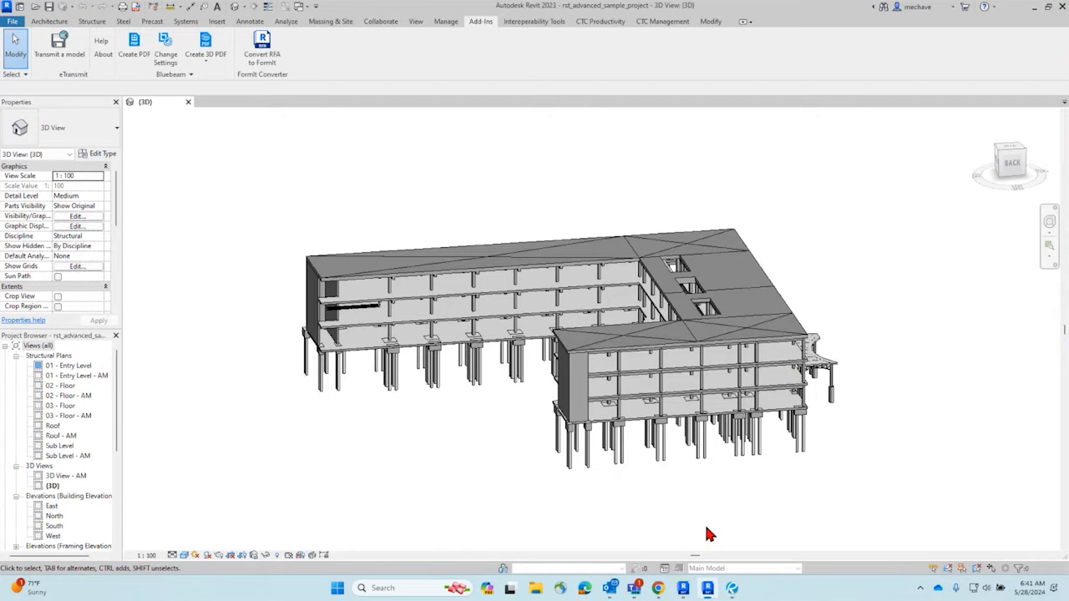
click(207, 56)
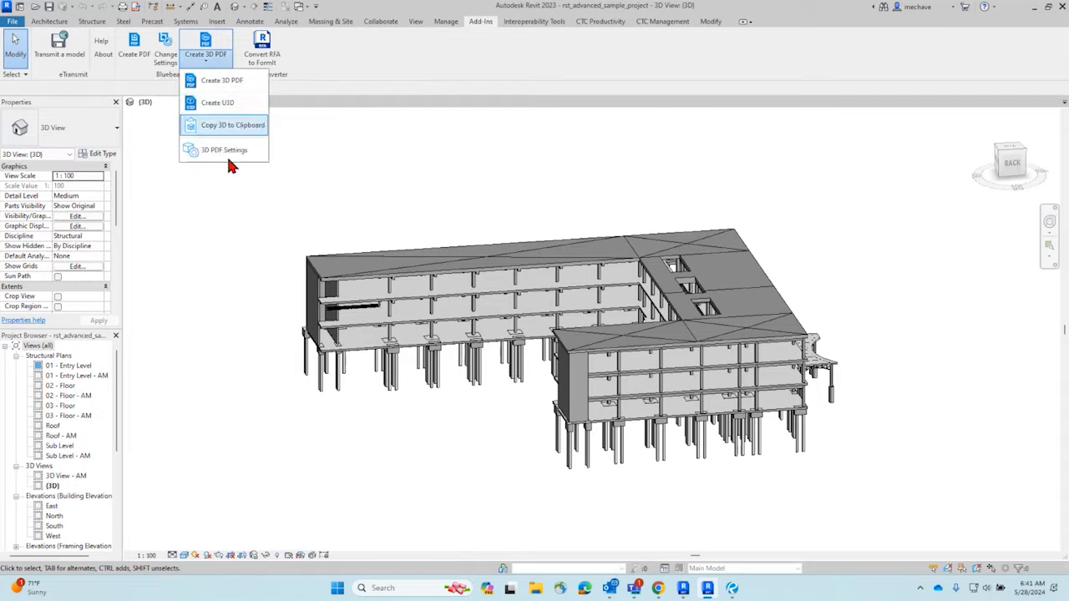
click(234, 255)
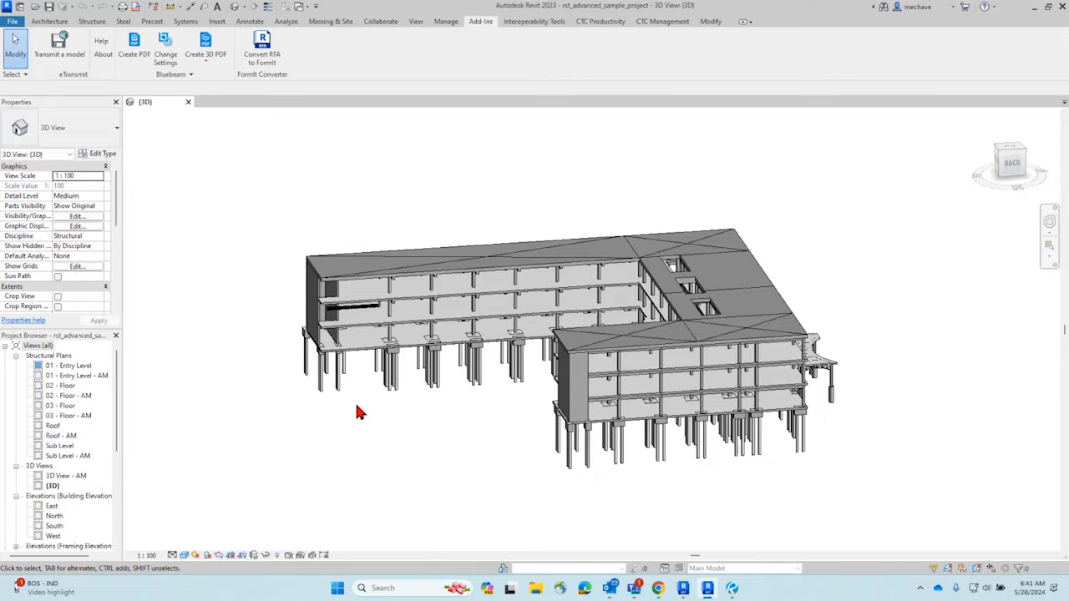
click(213, 67)
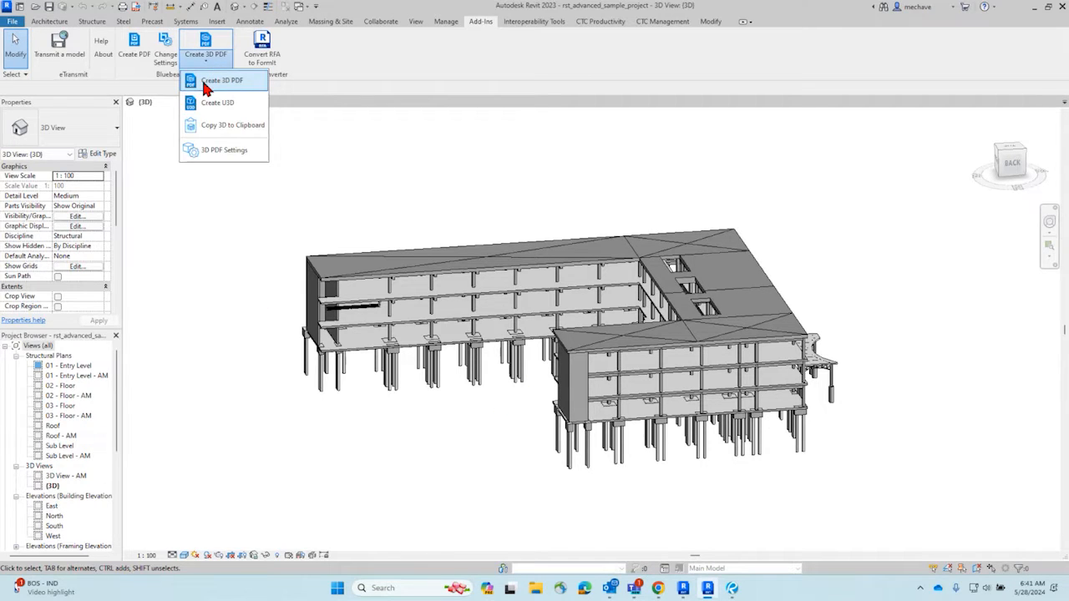
click(216, 81)
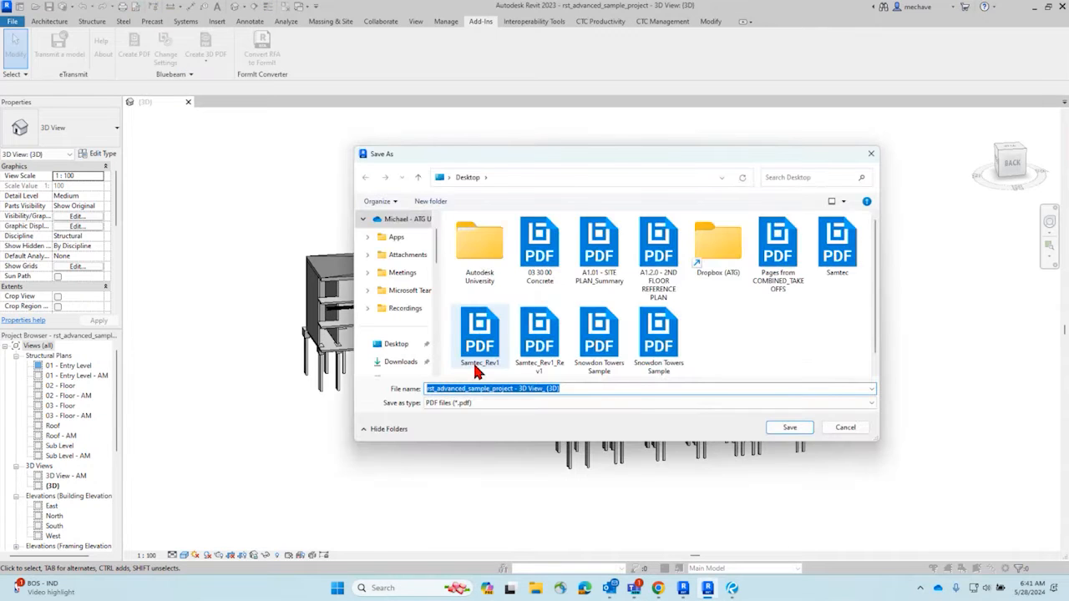
click(414, 347)
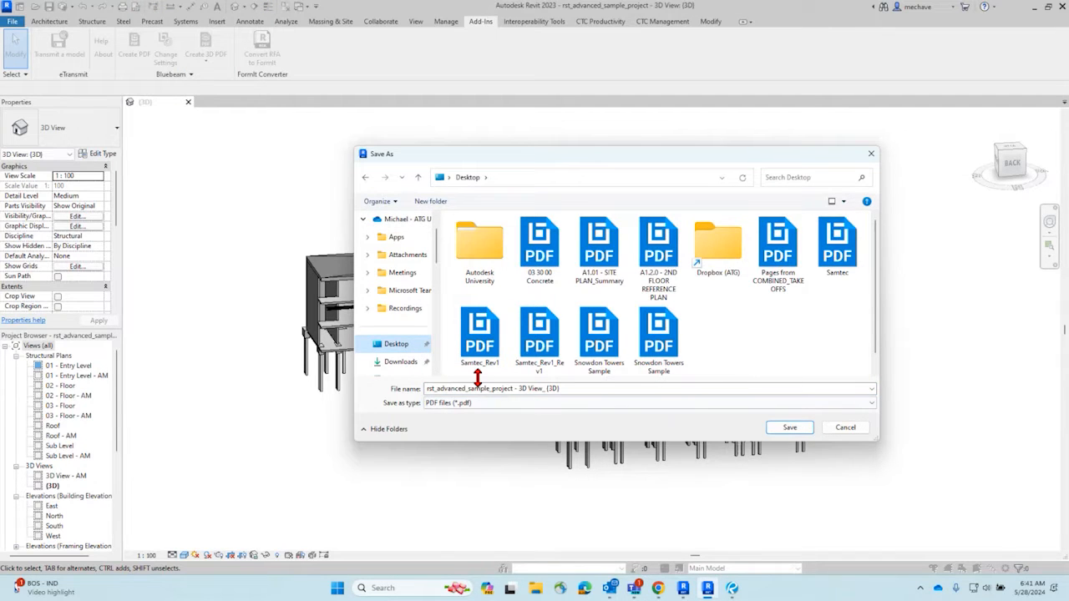
click(789, 428)
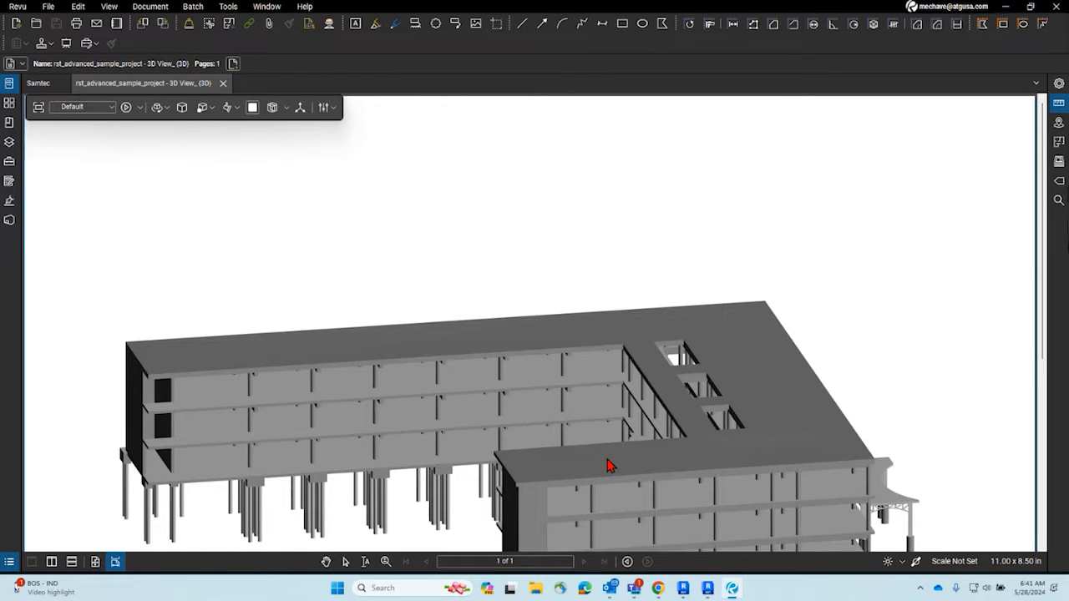
Step: Examine the exported building in the new 3D PDF from several sides, including its pile foundations and entrance canopy side
scroll(426, 436, down, 3)
drag(394, 454, 625, 460)
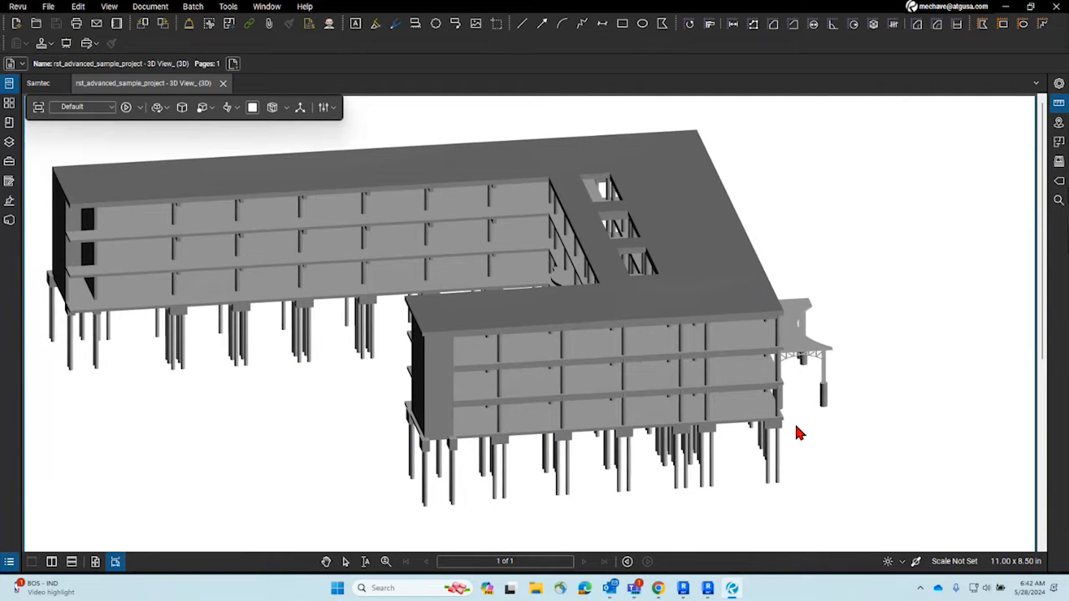
scroll(476, 438, up, 5)
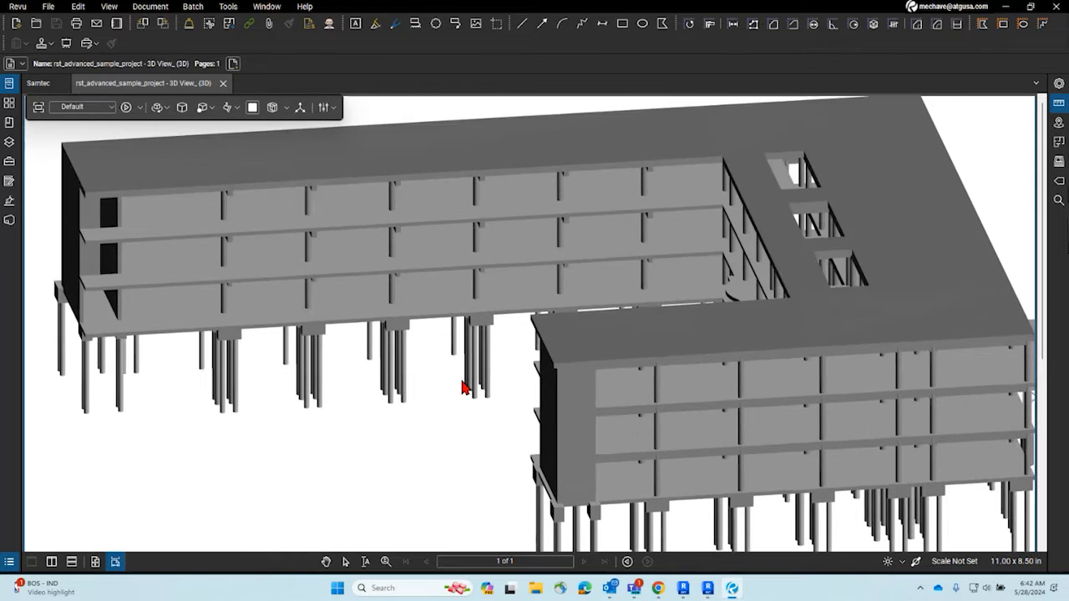
scroll(451, 410, down, 3)
mouse_move(429, 463)
mouse_down()
mouse_move(601, 441)
mouse_move(702, 445)
mouse_move(526, 373)
mouse_move(415, 413)
mouse_move(563, 384)
mouse_move(575, 409)
mouse_move(384, 393)
mouse_move(759, 410)
mouse_move(764, 425)
mouse_move(607, 453)
mouse_move(360, 442)
mouse_move(538, 438)
mouse_up()
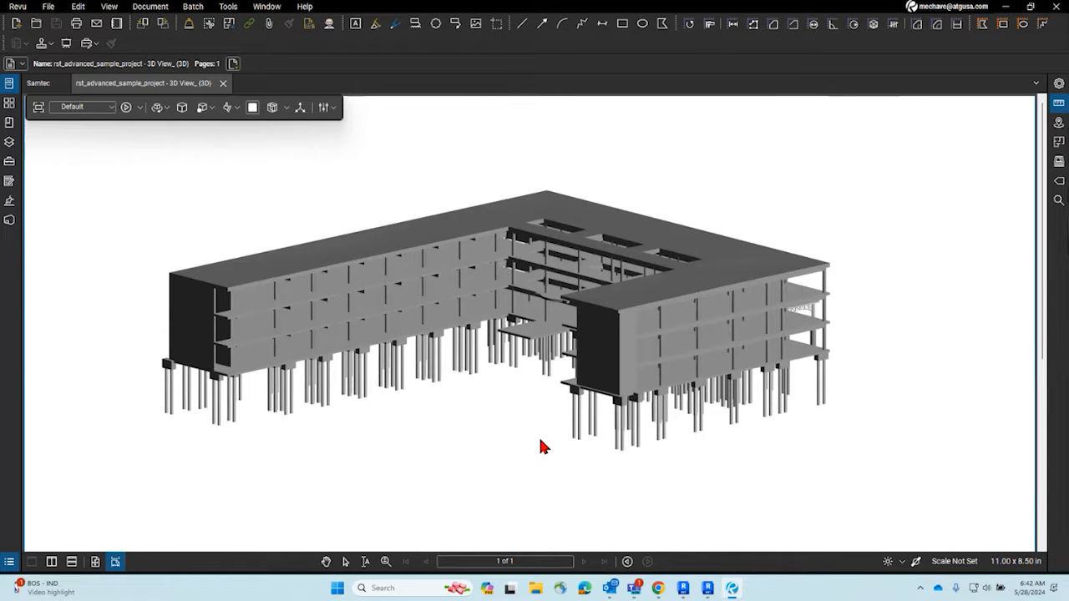
scroll(539, 438, up, 3)
drag(779, 358, 338, 413)
drag(407, 454, 325, 448)
Step: Select one of the columns supporting the trussed entrance canopy in the 3D PDF model
scroll(410, 358, up, 3)
drag(410, 358, 510, 365)
scroll(547, 352, up, 2)
click(502, 367)
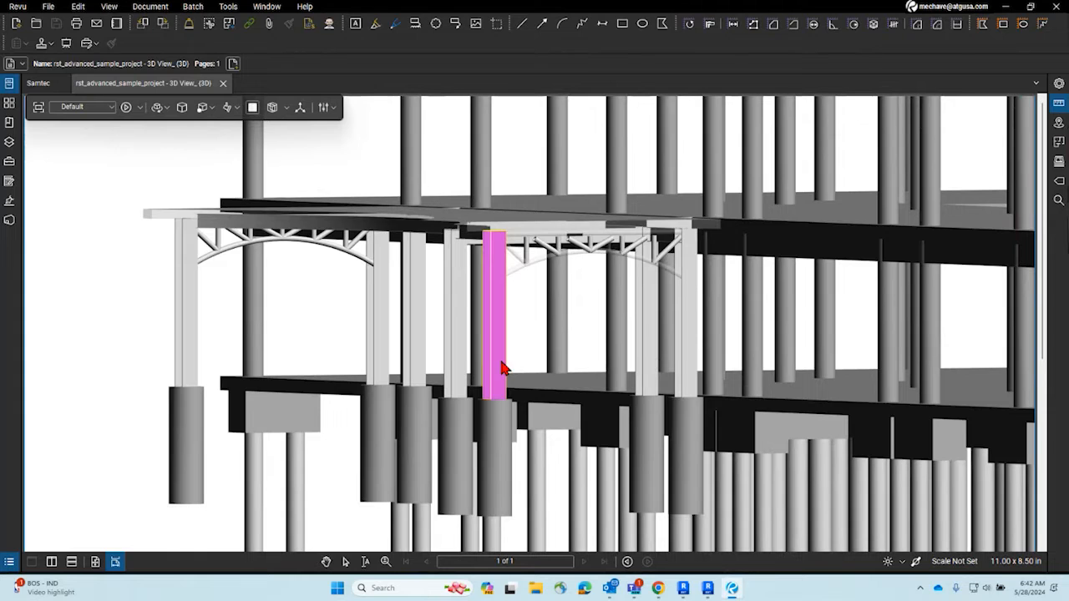
Step: Show the 3D Model Tree beneath the model and enlarge it to display the selected column's properties
click(11, 564)
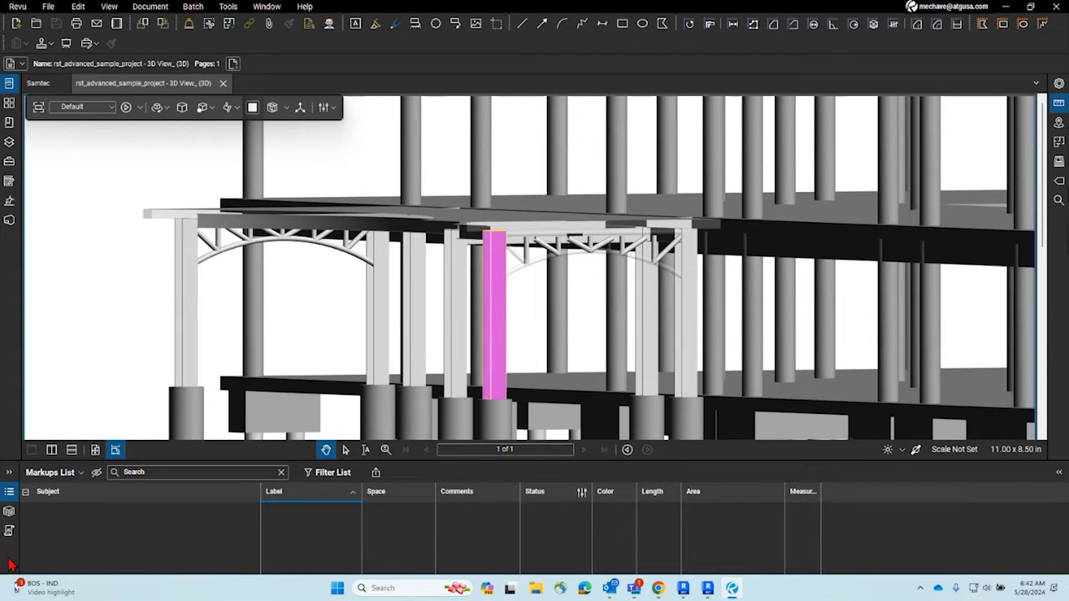
drag(155, 461, 162, 353)
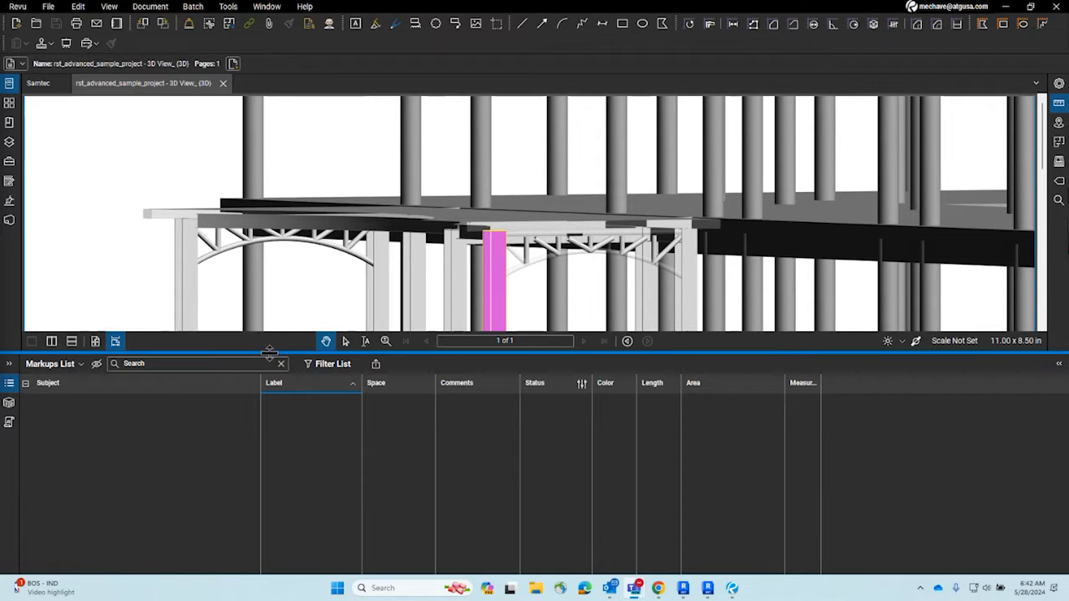
click(10, 406)
drag(277, 358, 284, 221)
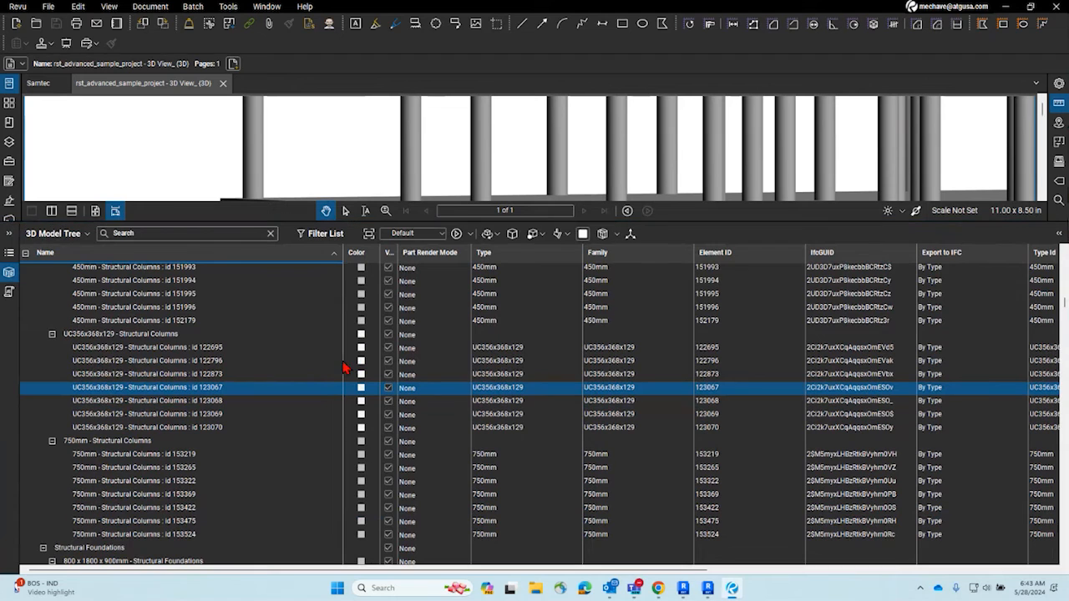
mouse_move(635, 588)
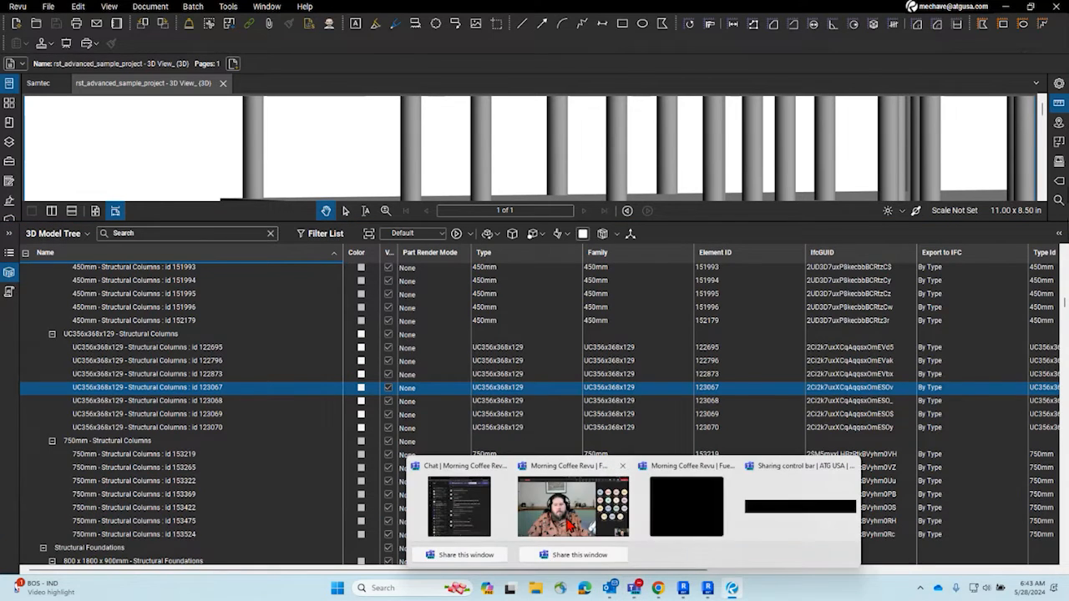
click(669, 481)
drag(351, 9, 0, 84)
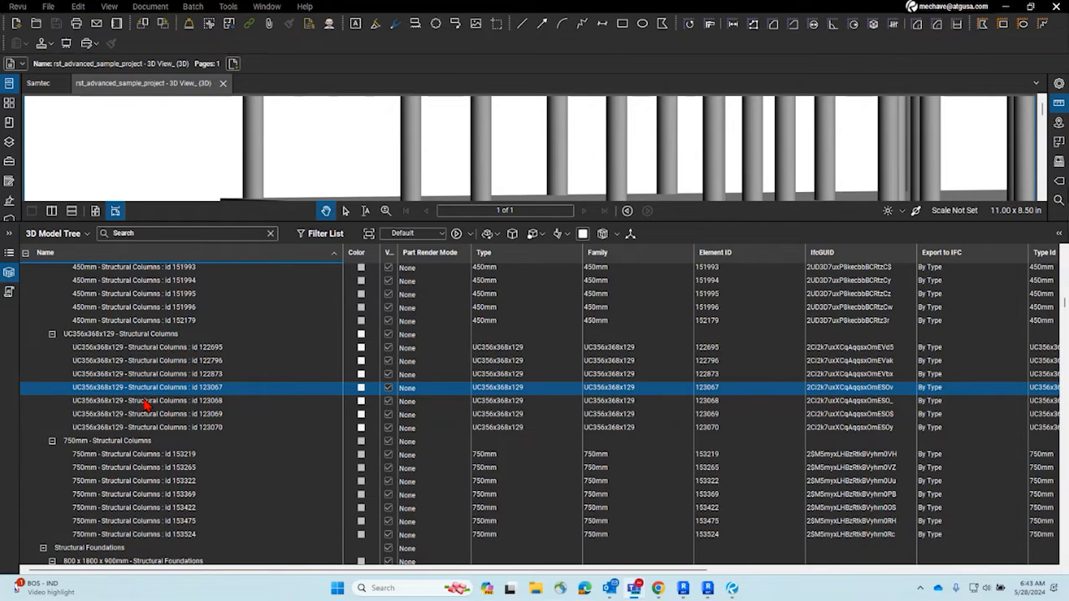
Step: Reduce the 3D Model Tree's height and select the UC356x368x129 structural column id 122796 in it to highlight it in the model
click(159, 349)
drag(271, 220, 270, 387)
click(150, 525)
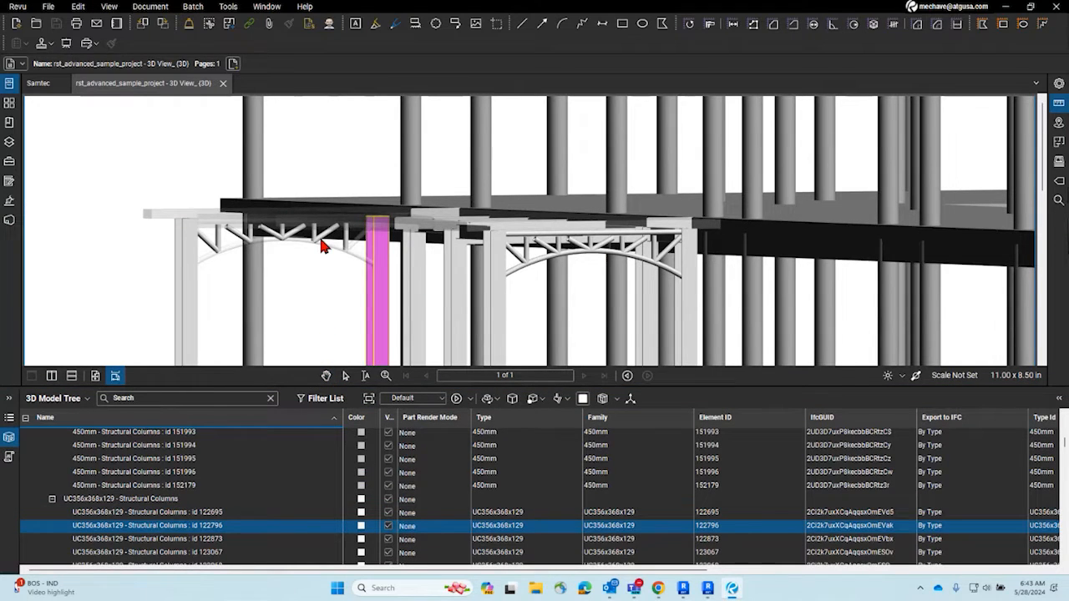
scroll(326, 242, down, 3)
drag(613, 330, 543, 238)
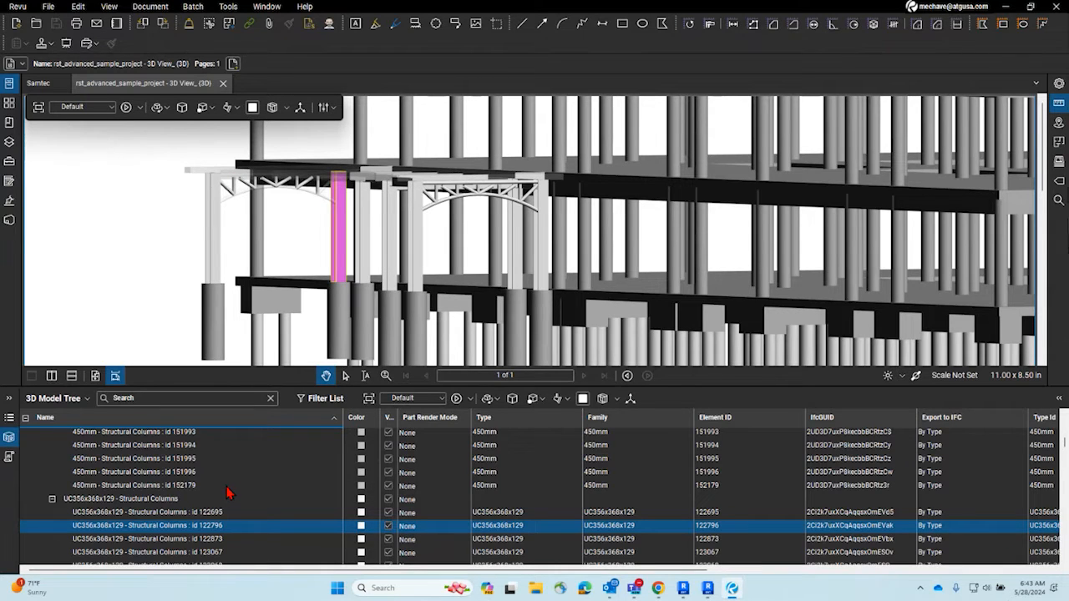
Step: Select the 450mm structural column id 151995 in the 3D Model Tree and bring its full height into view in the model
double_click(183, 459)
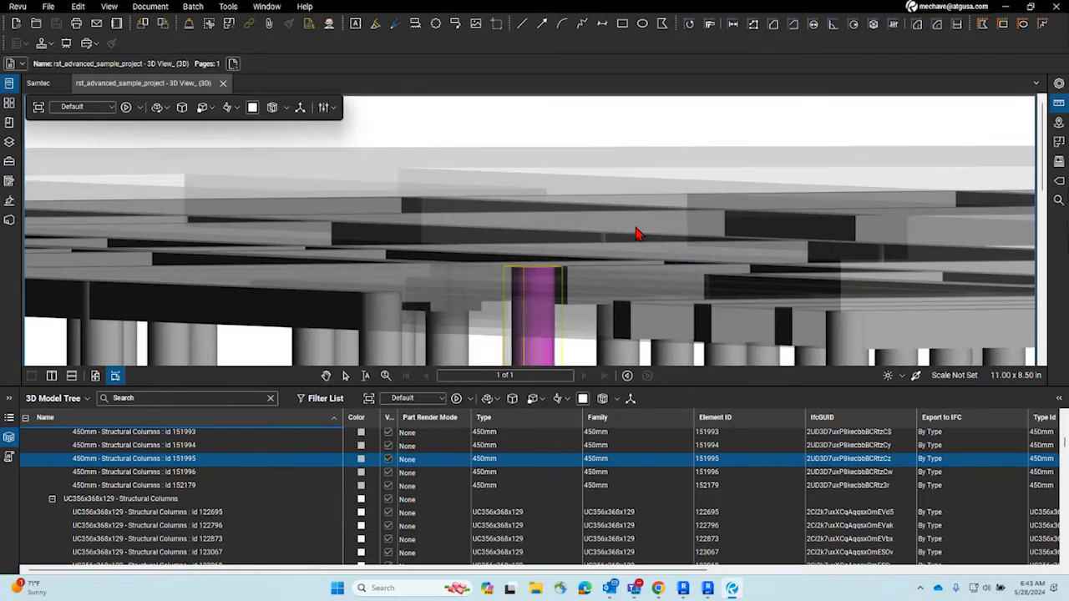
drag(637, 232, 529, 162)
scroll(539, 200, down, 3)
drag(551, 260, 529, 172)
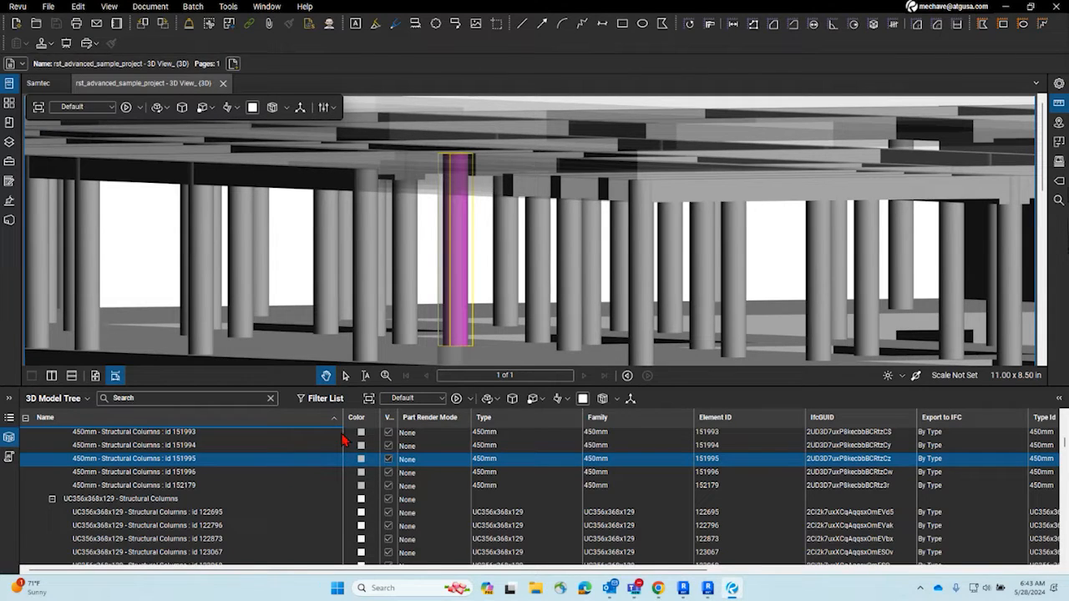
Step: Narrow the 3D Model Tree's Name column and bring the Volume and Length columns into view
drag(342, 438, 253, 435)
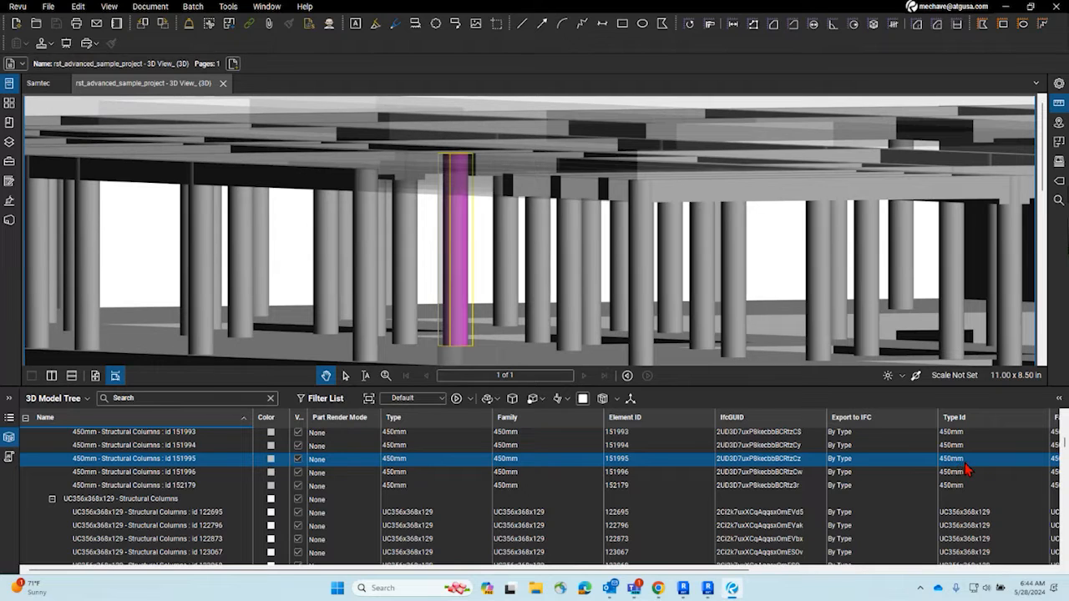
drag(480, 572, 785, 585)
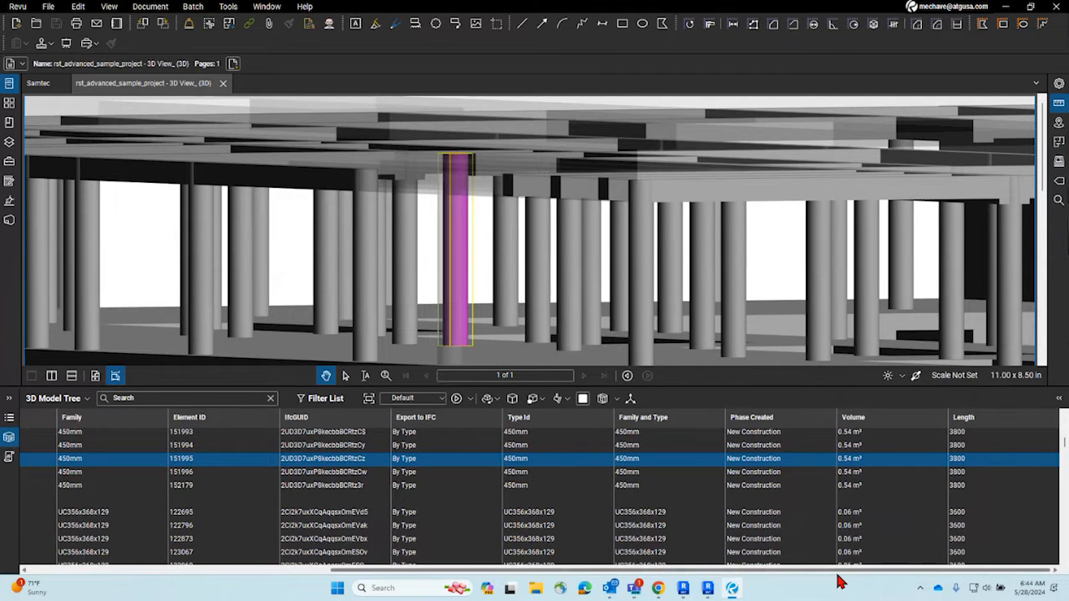
Step: Open the 3D Model Tree's column manager, look through the first built-in and metadata columns, and close it
click(87, 399)
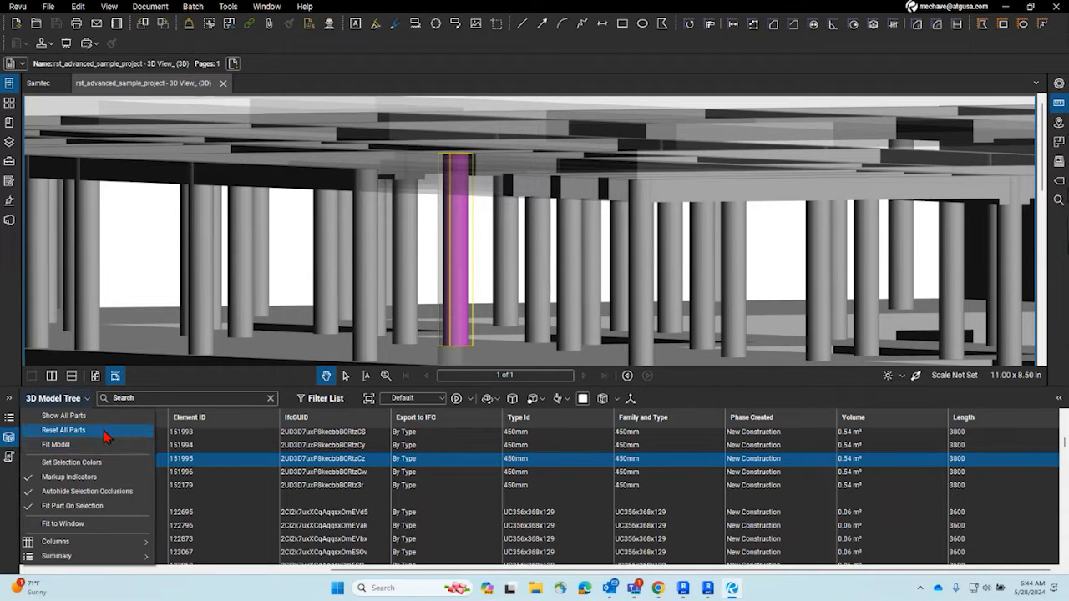
mouse_move(105, 542)
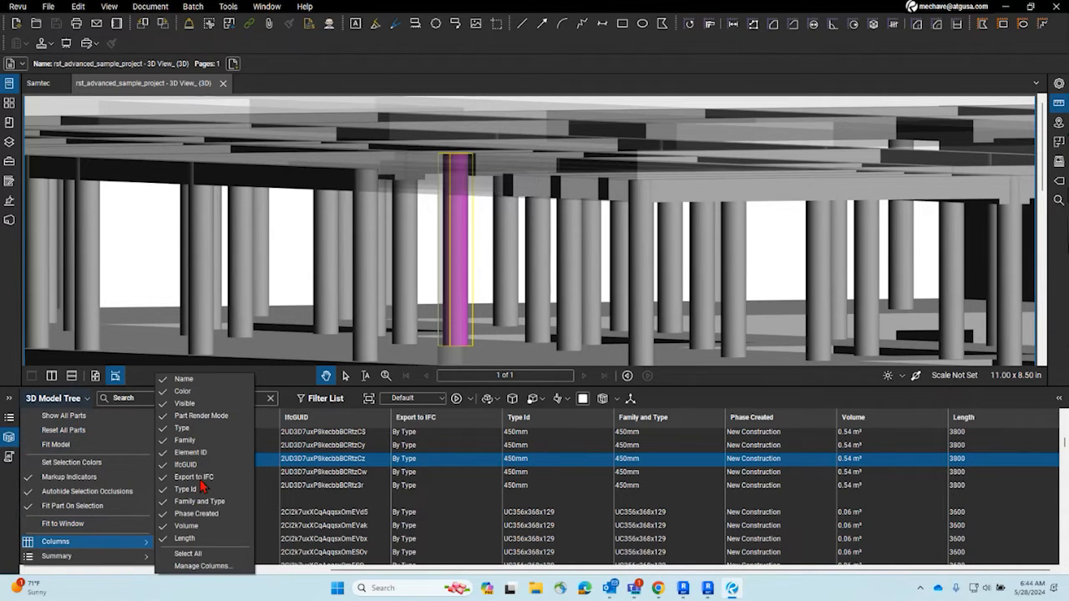
click(215, 566)
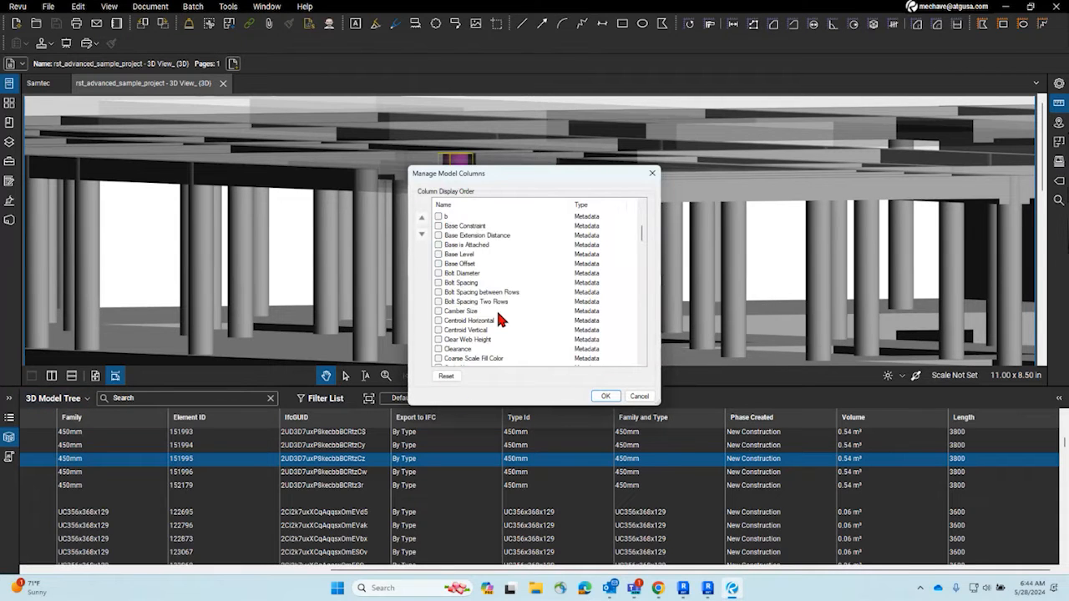
drag(643, 237, 614, 224)
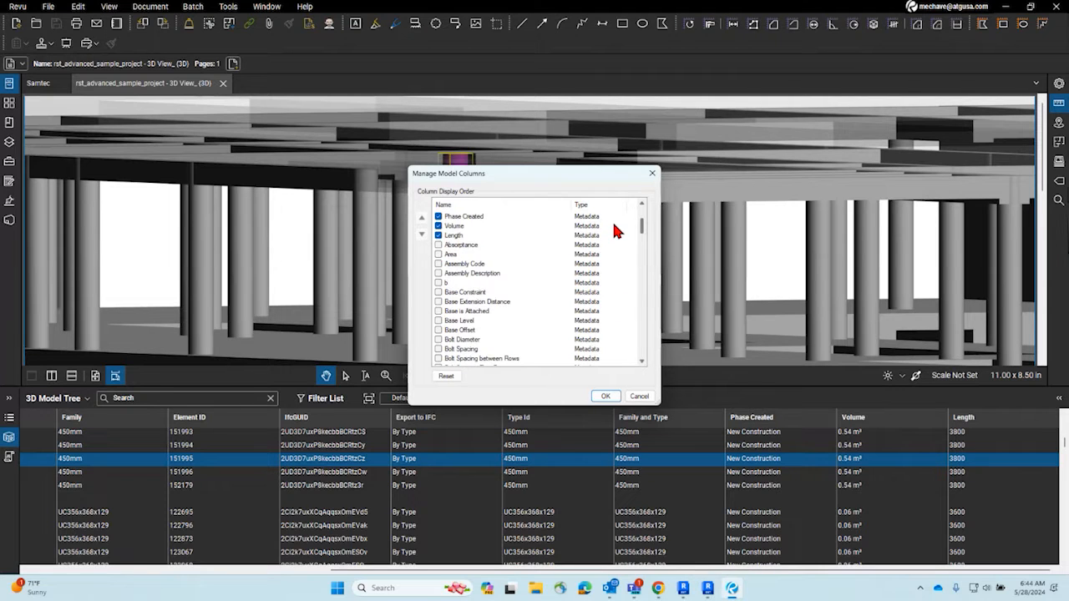
scroll(616, 251, up, 4)
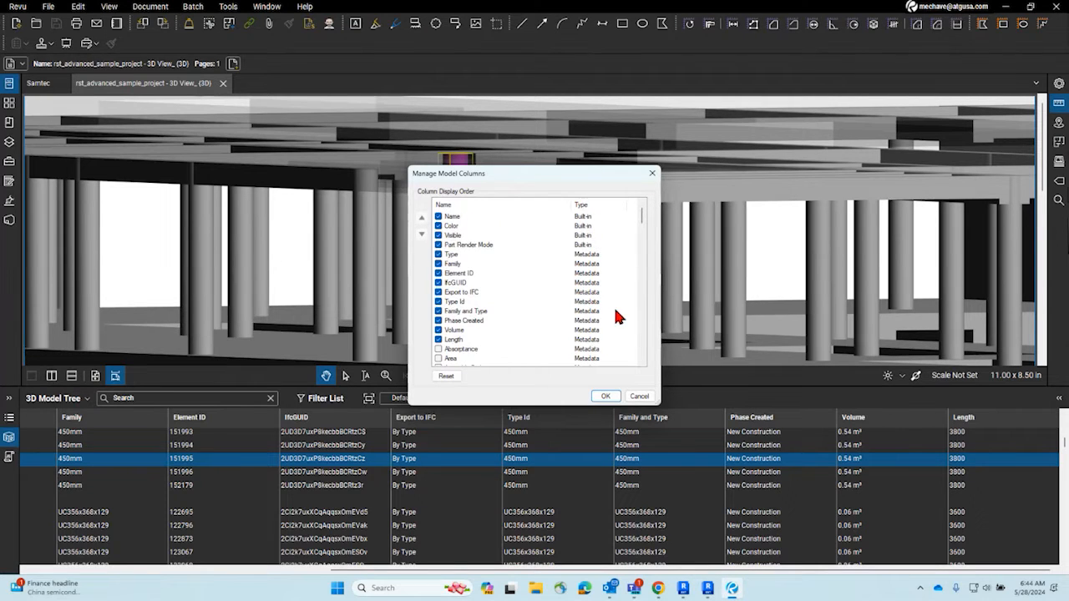
click(651, 174)
click(57, 399)
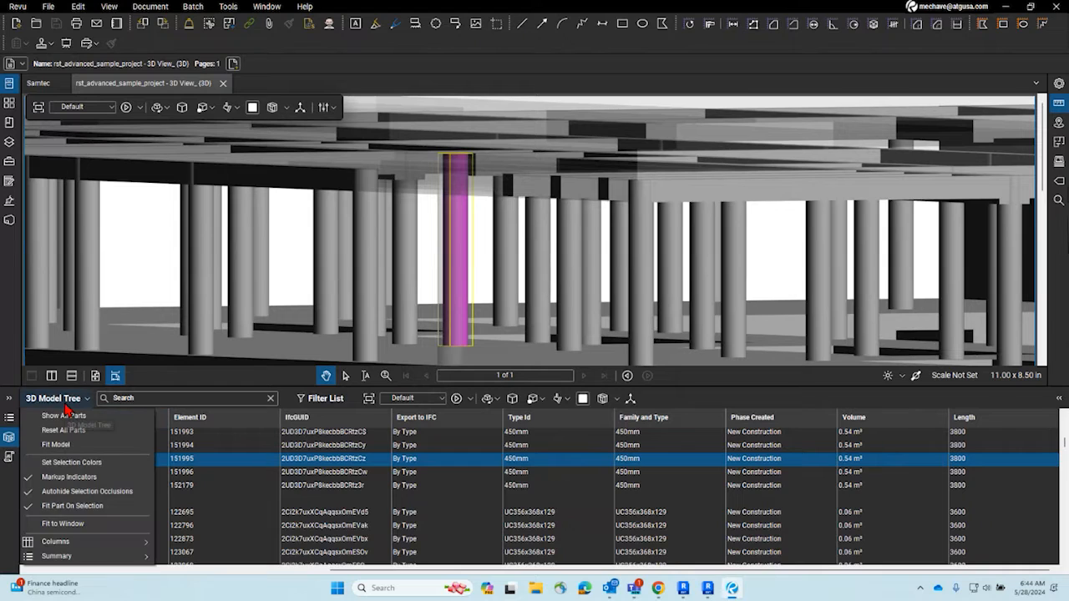
mouse_move(97, 544)
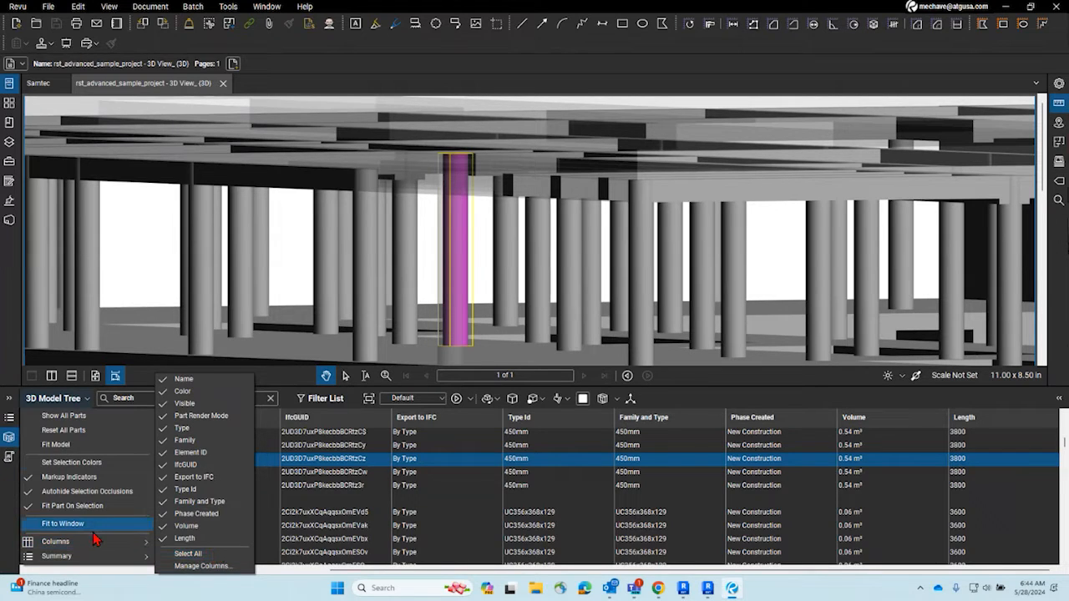
click(90, 421)
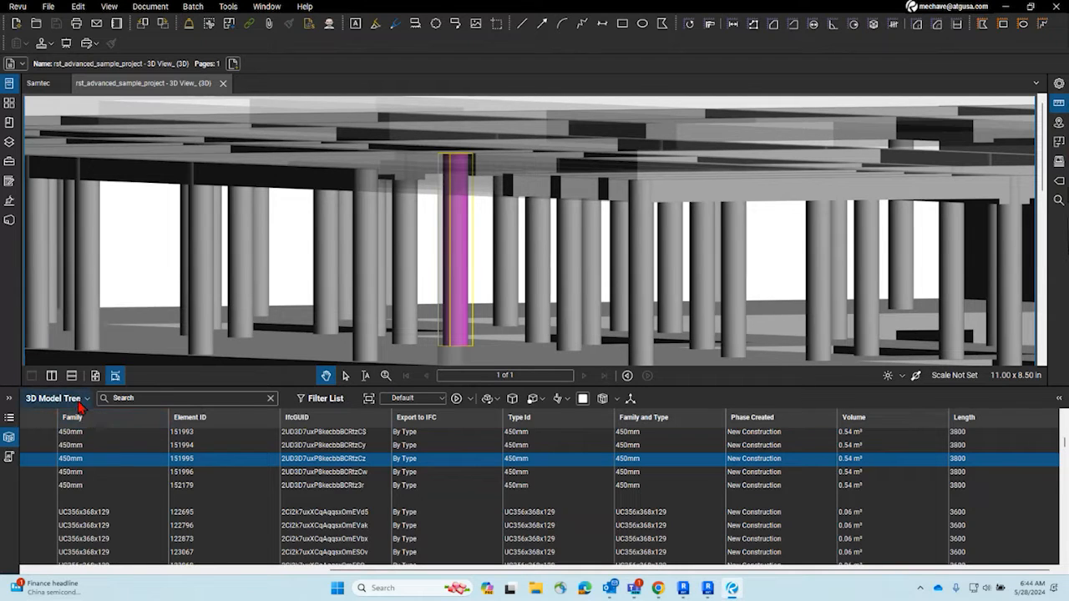
click(86, 399)
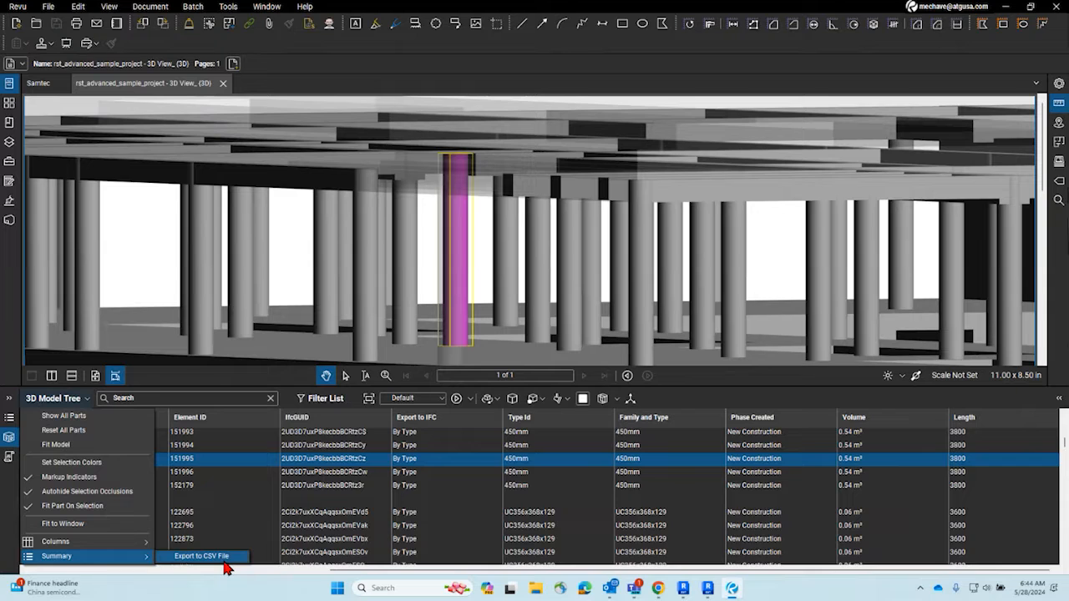
click(204, 557)
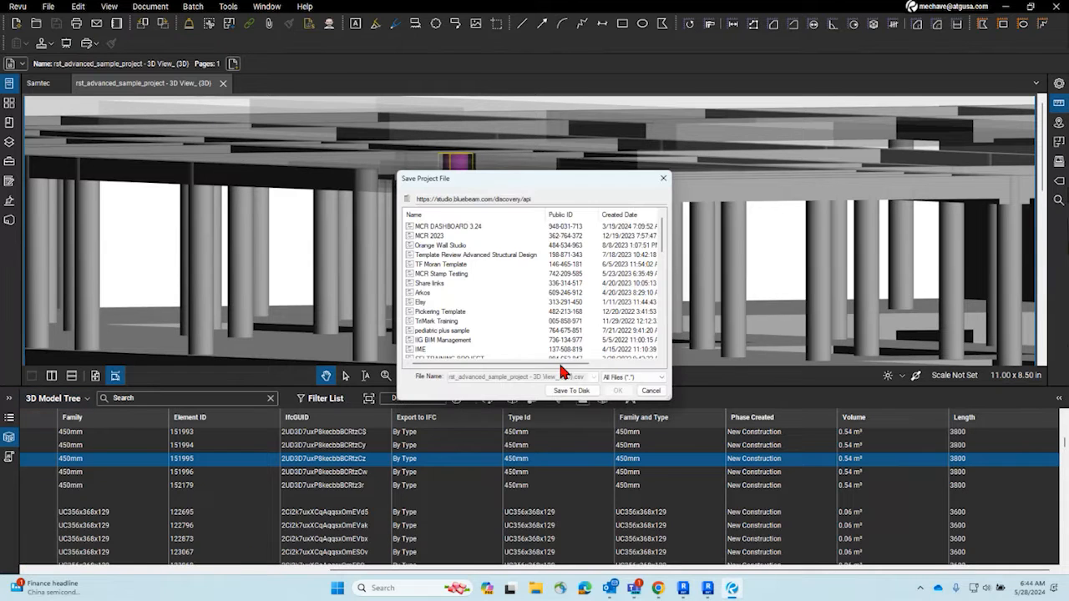
click(650, 390)
click(59, 399)
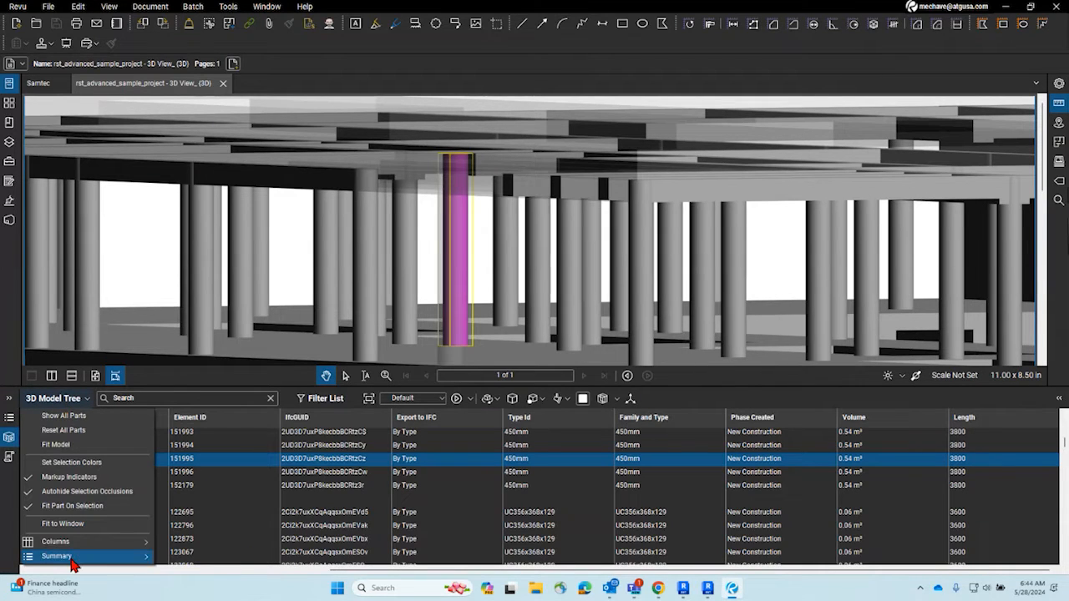
mouse_move(77, 558)
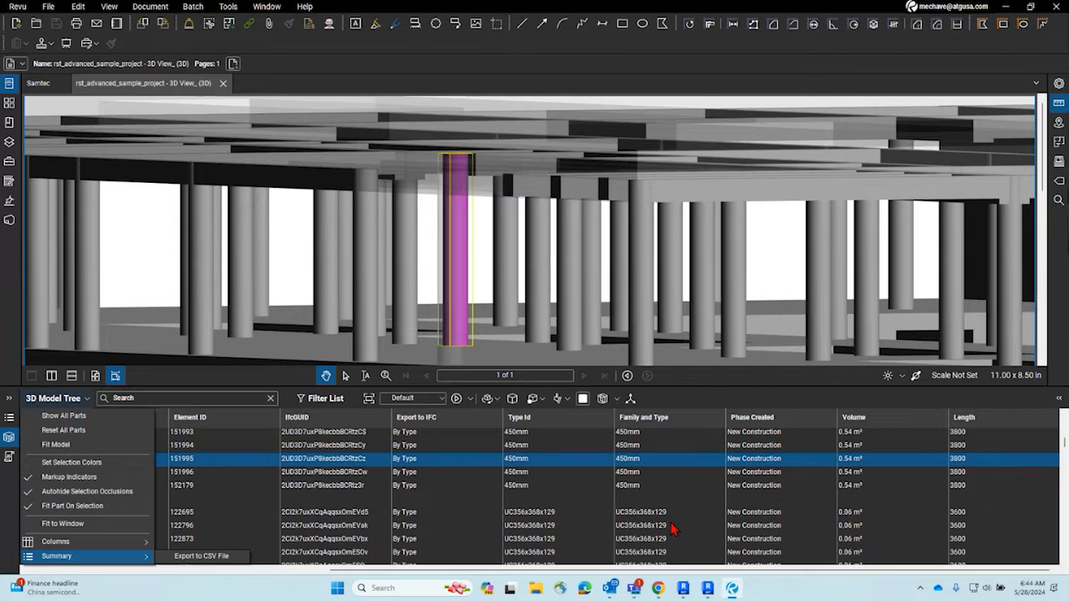
click(487, 425)
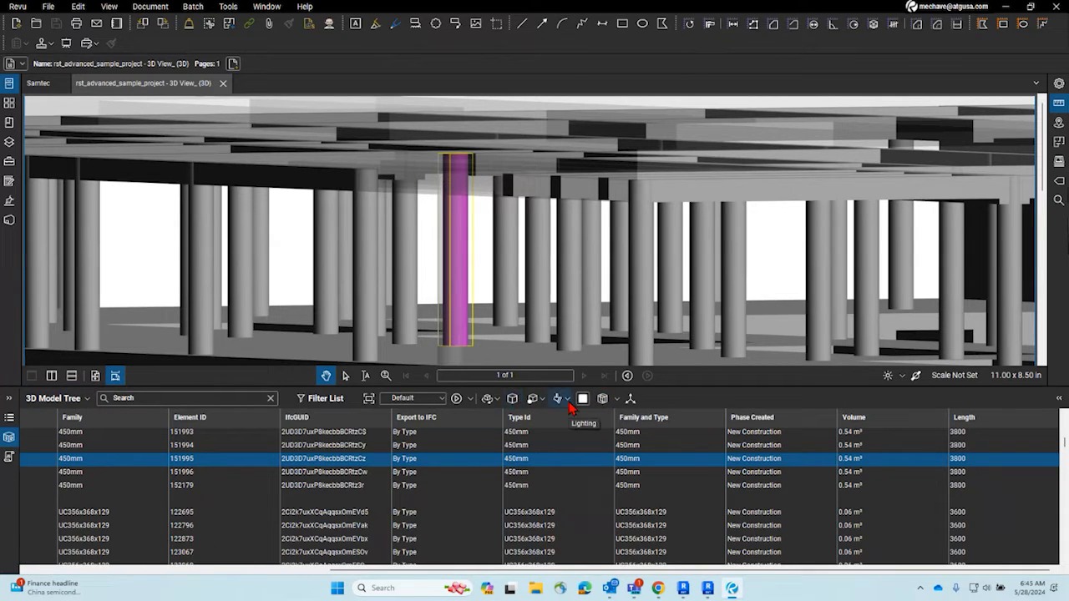
Step: Select the 450mm structural column id 151961 in the 3D model, just beside the highlighted column
click(516, 288)
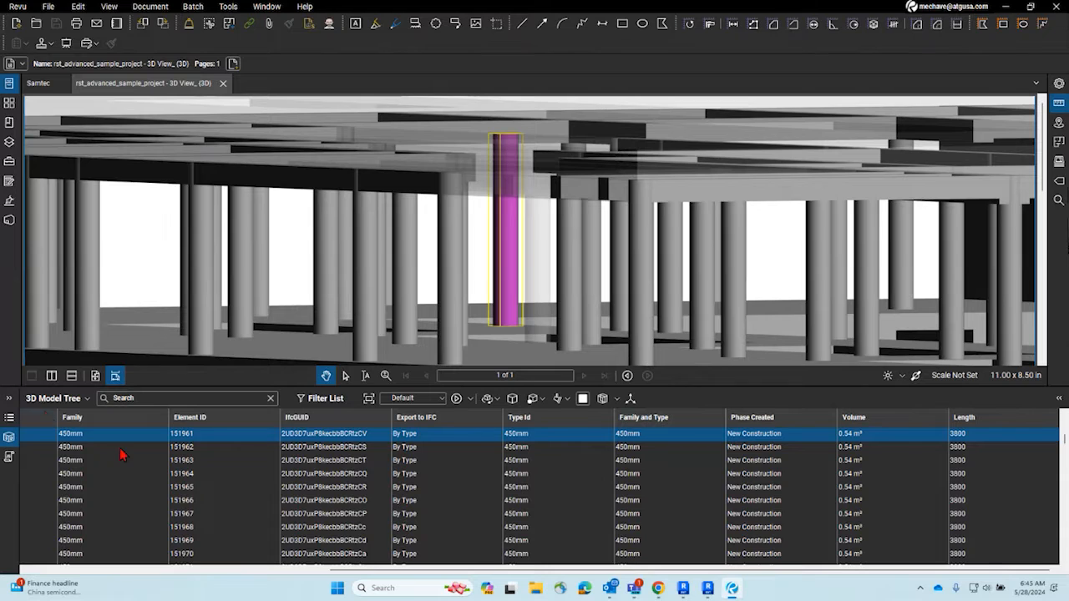
Step: Examine the full list of metadata columns available for the 3D Model Tree, including the rebar, elevation and material properties
click(51, 400)
mouse_move(97, 559)
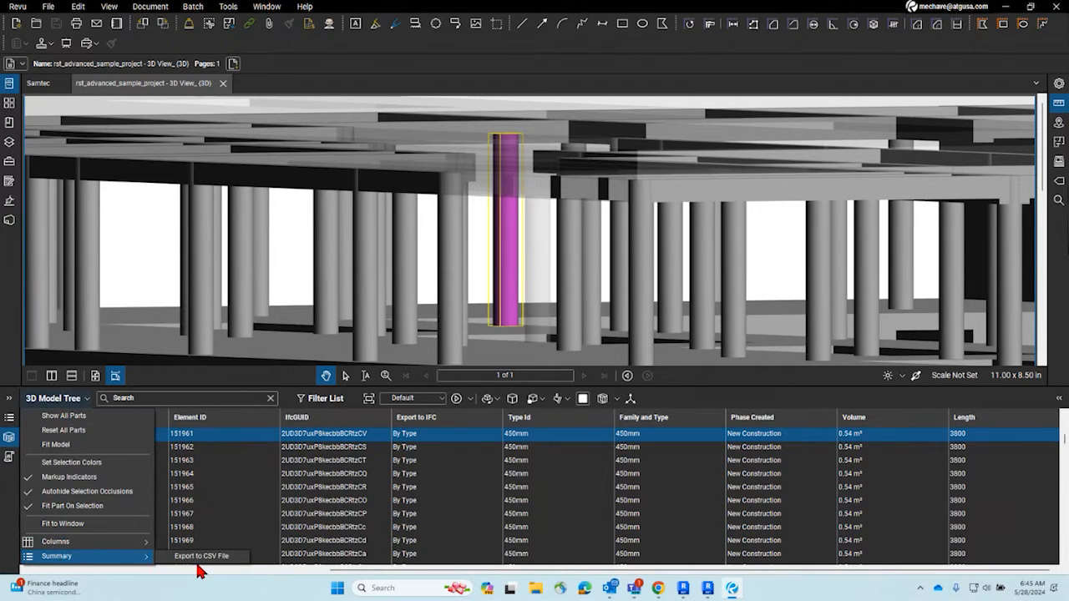
mouse_move(142, 541)
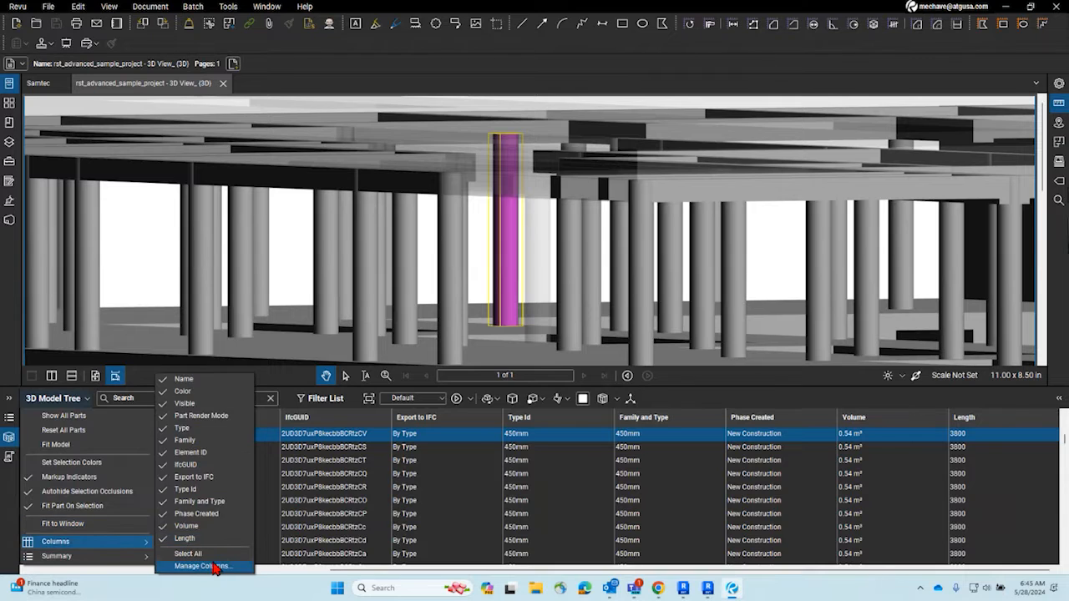
click(200, 566)
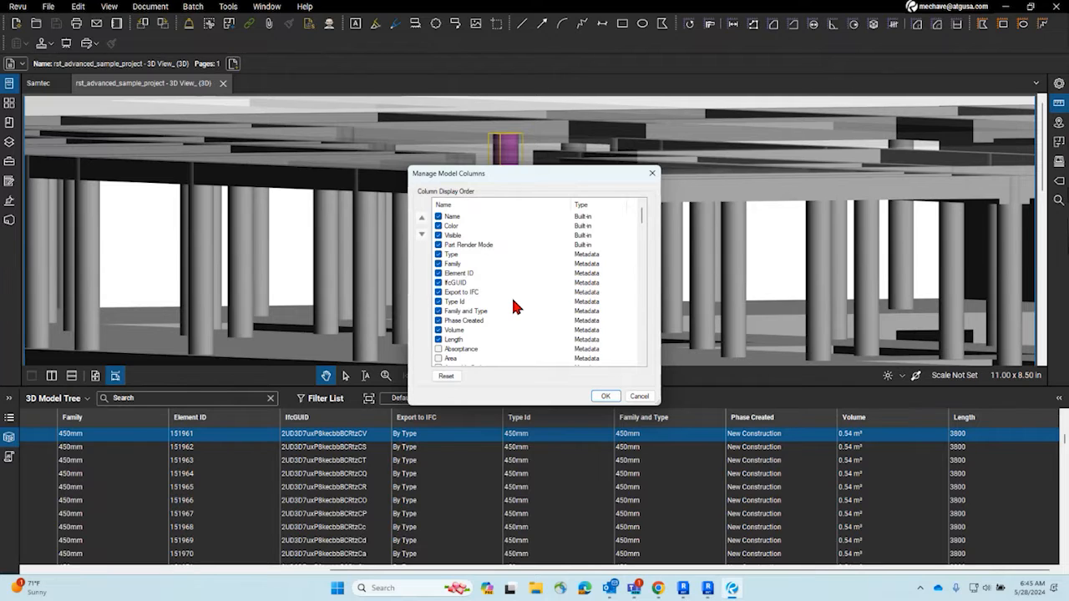
scroll(514, 308, down, 2)
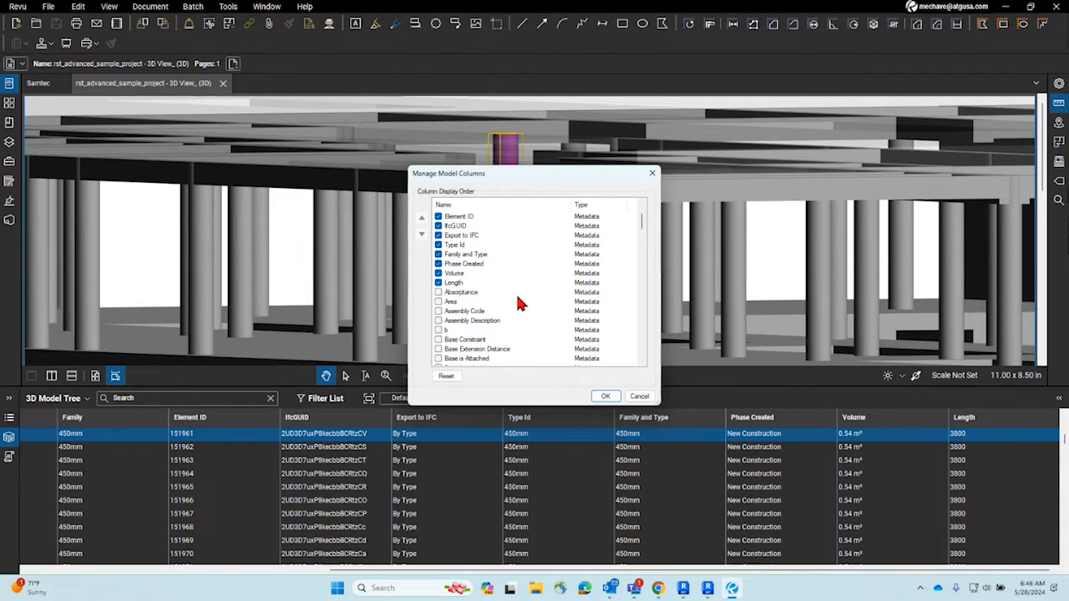
scroll(518, 299, down, 15)
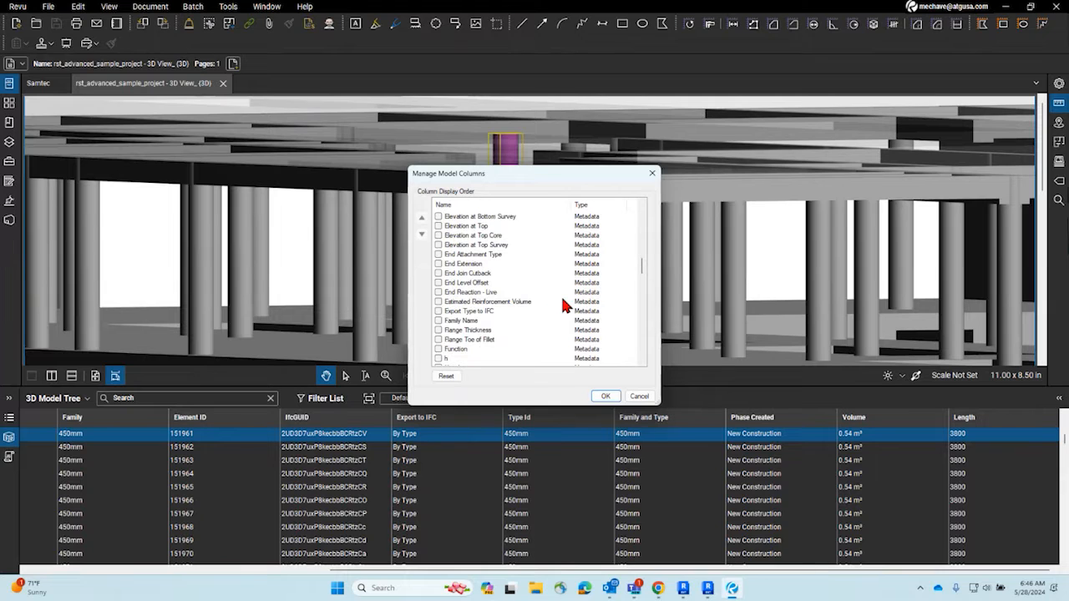
scroll(563, 304, down, 15)
scroll(563, 306, down, 4)
scroll(563, 304, down, 5)
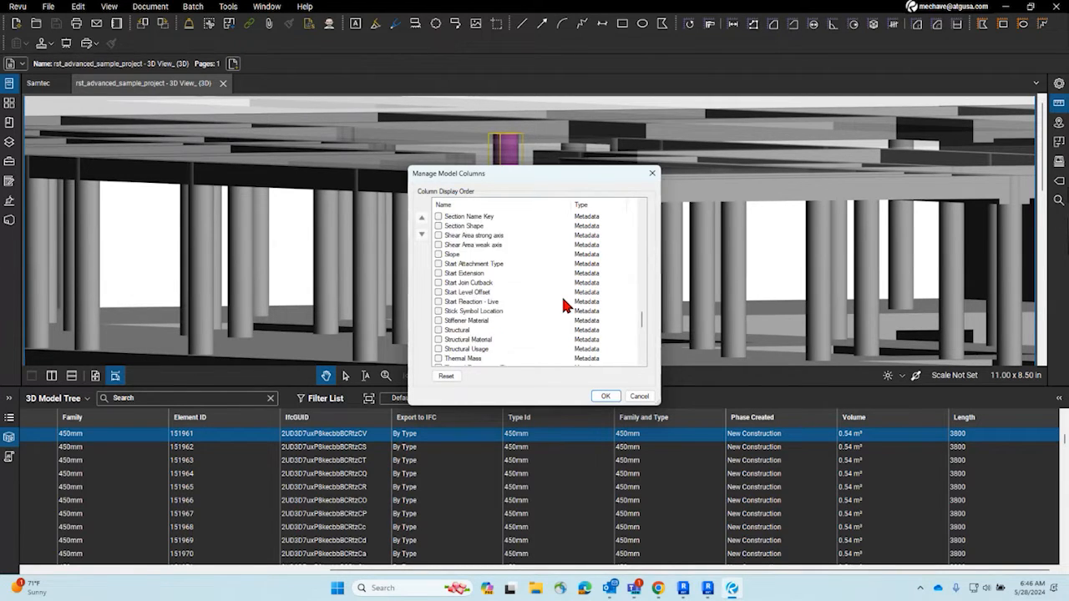
scroll(563, 304, down, 7)
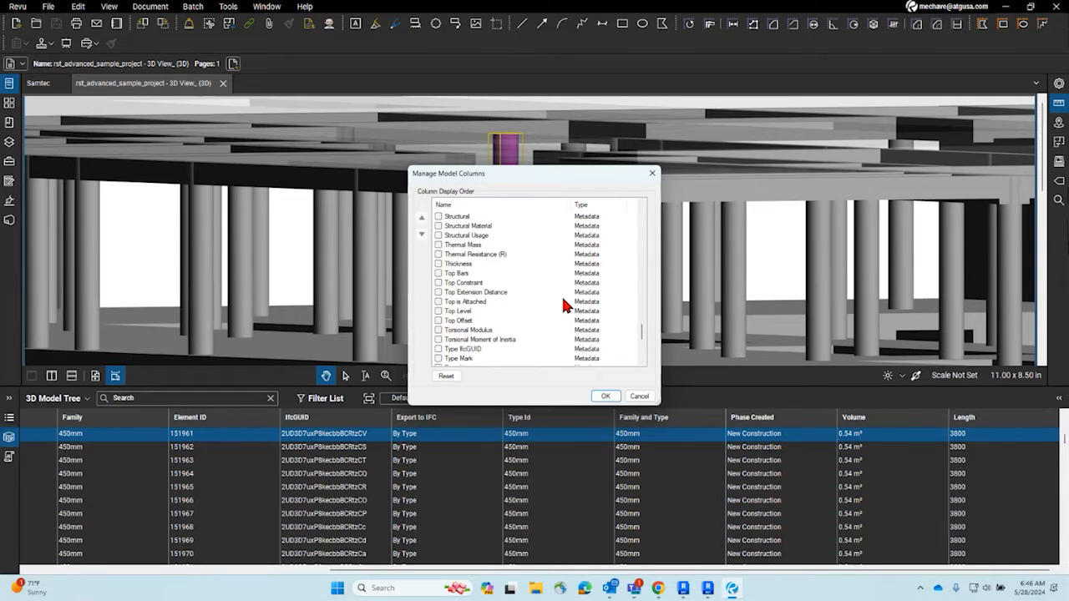
scroll(563, 306, down, 2)
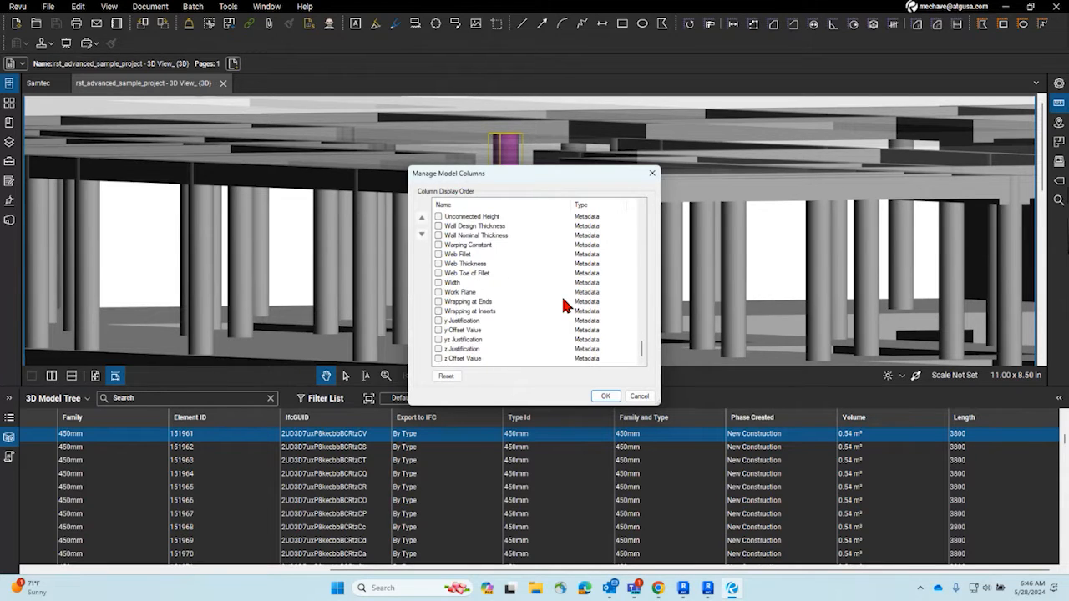
scroll(563, 304, up, 13)
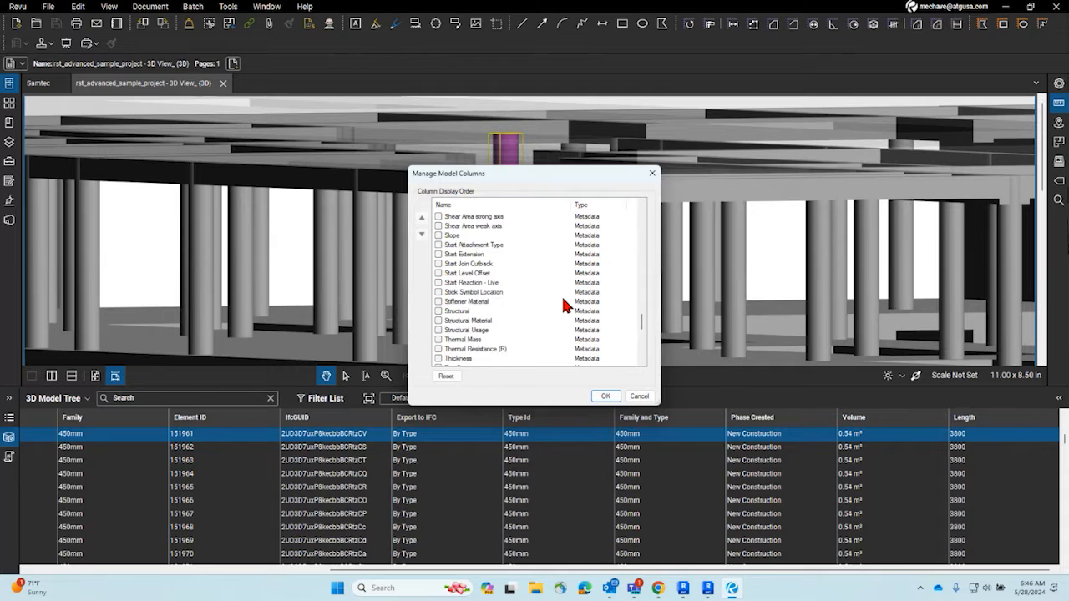
scroll(563, 306, up, 4)
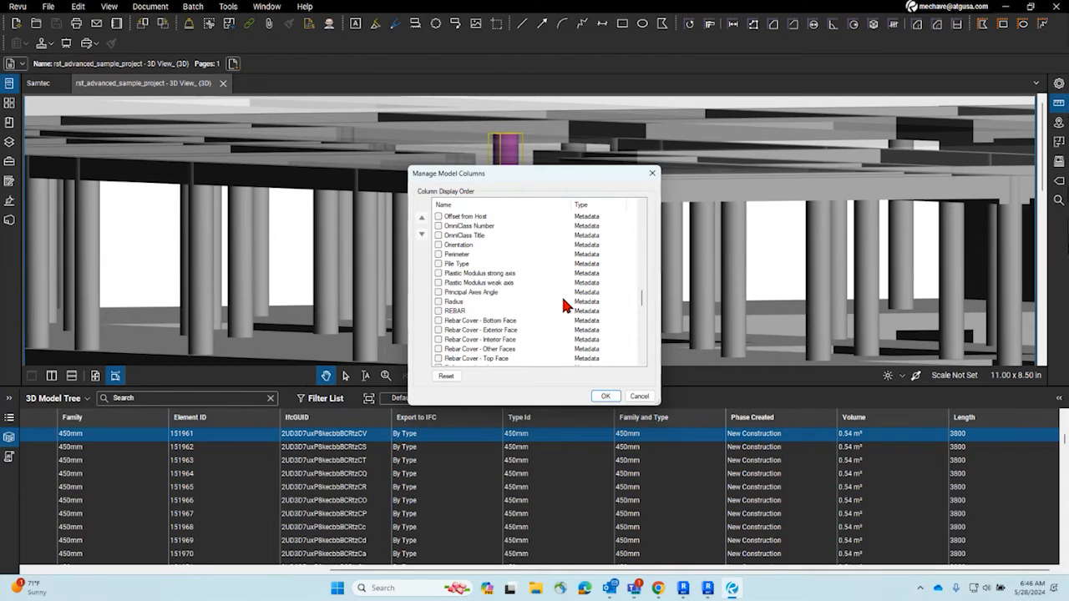
scroll(501, 326, down, 1)
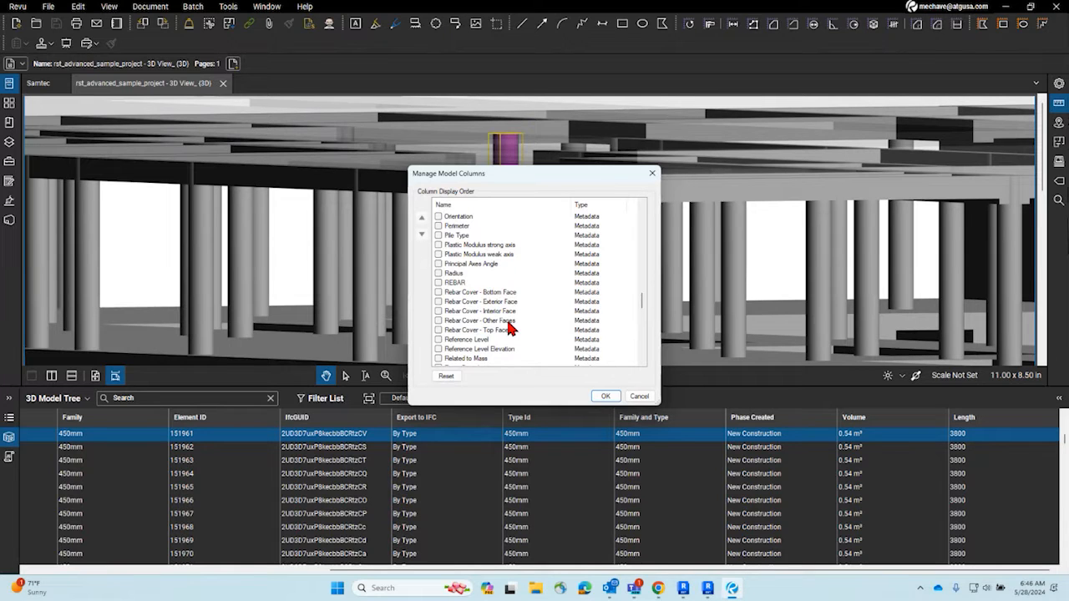
scroll(511, 328, up, 3)
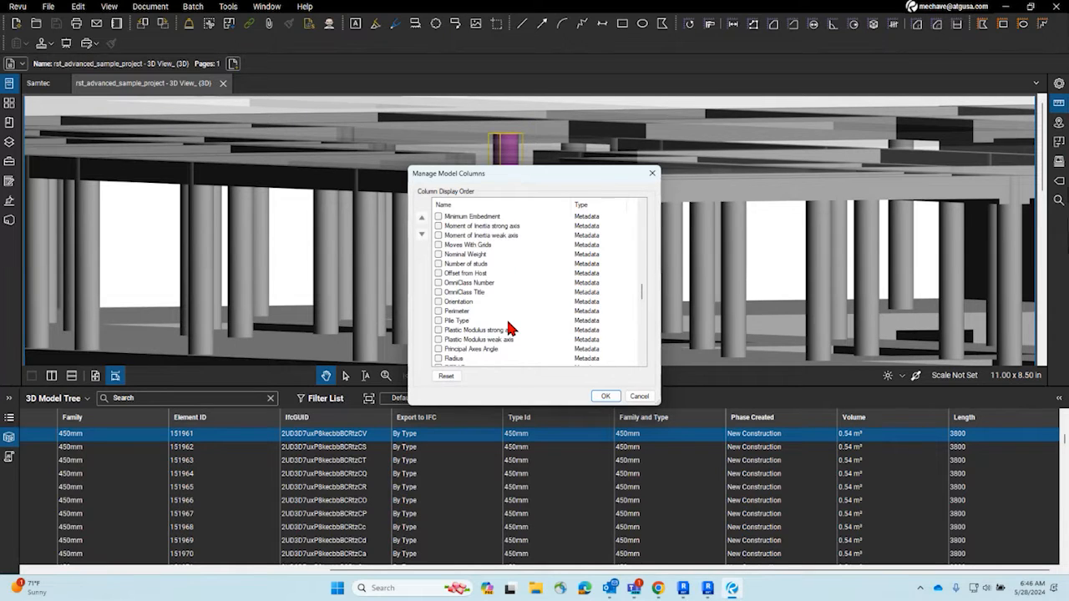
scroll(511, 328, up, 4)
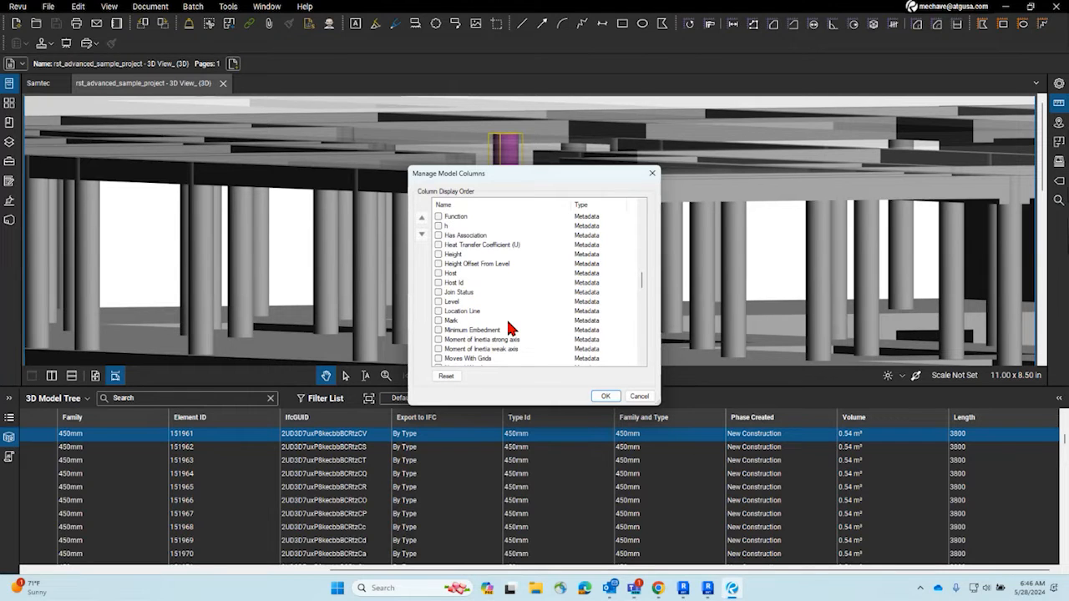
scroll(511, 328, up, 3)
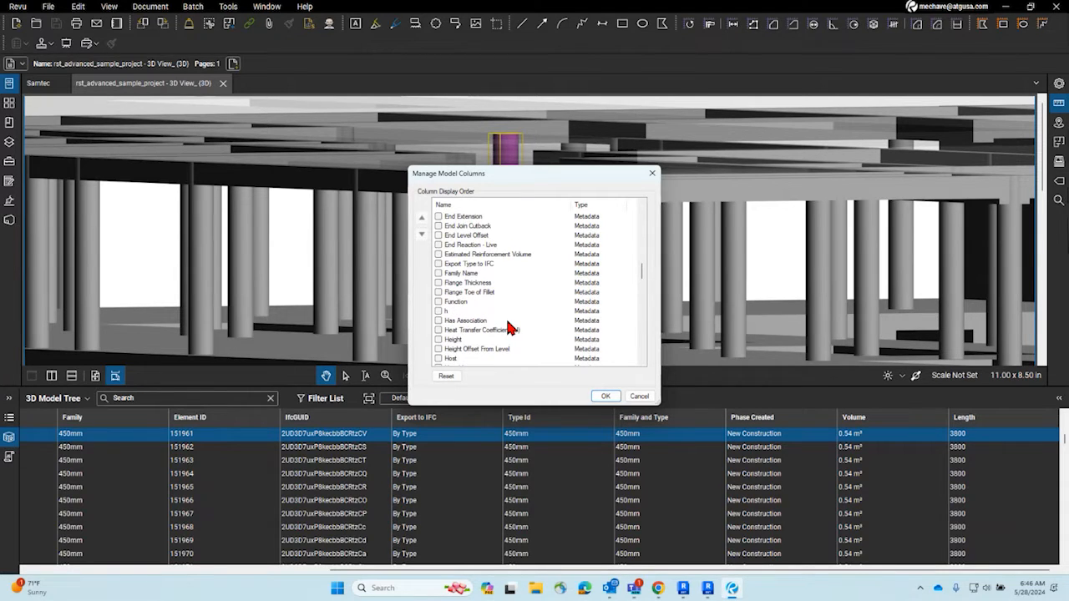
scroll(511, 327, up, 1)
scroll(507, 324, up, 3)
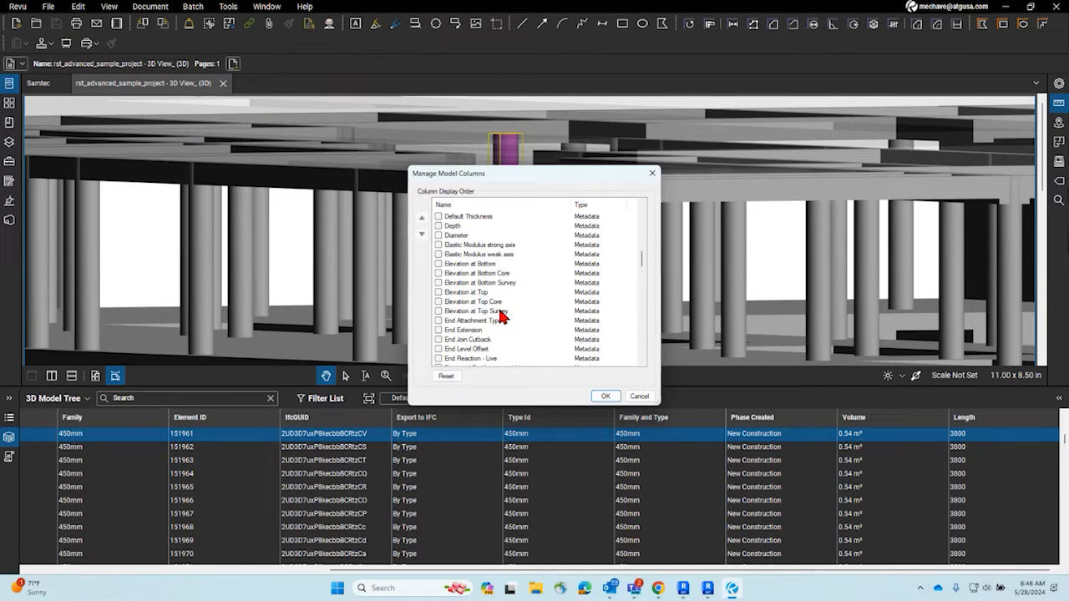
scroll(500, 311, up, 3)
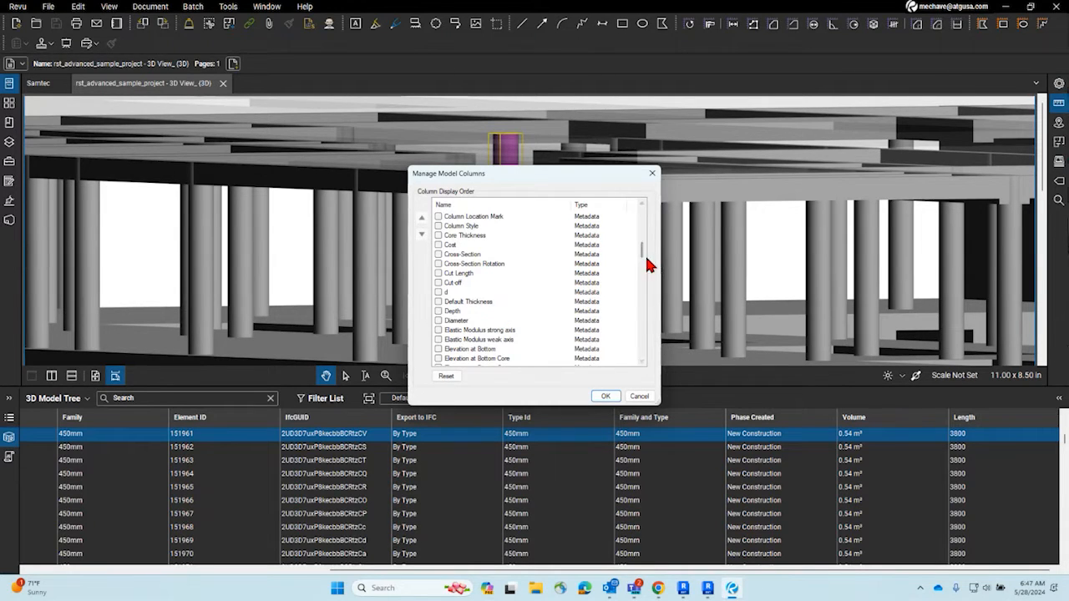
scroll(642, 252, up, 3)
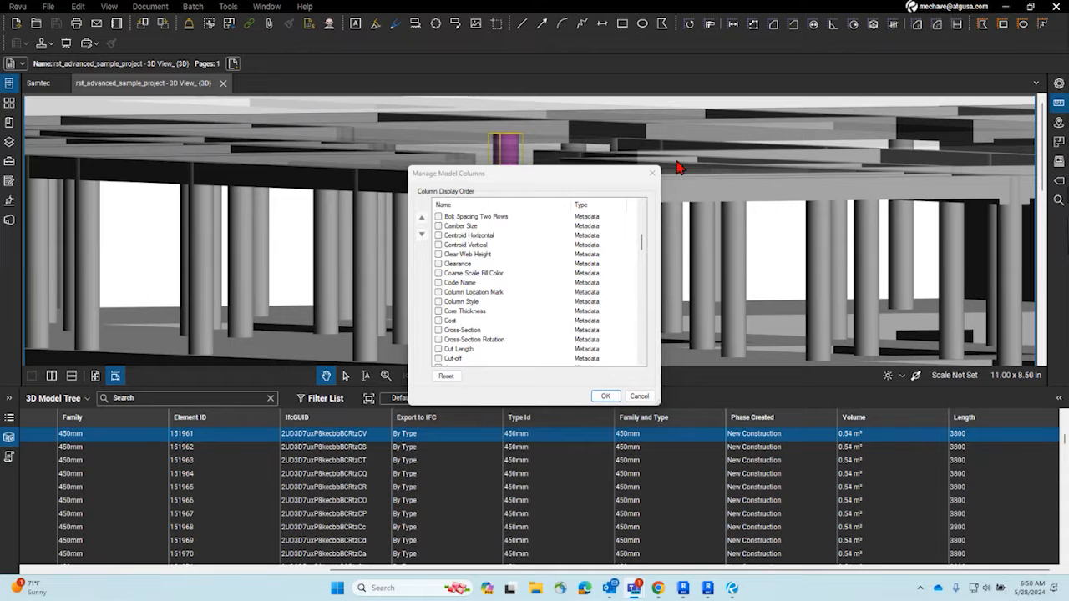
Step: Close the Manage Model Columns dialog and switch to the rst_advanced_sample_project model in Autodesk Revit
click(653, 173)
mouse_move(708, 590)
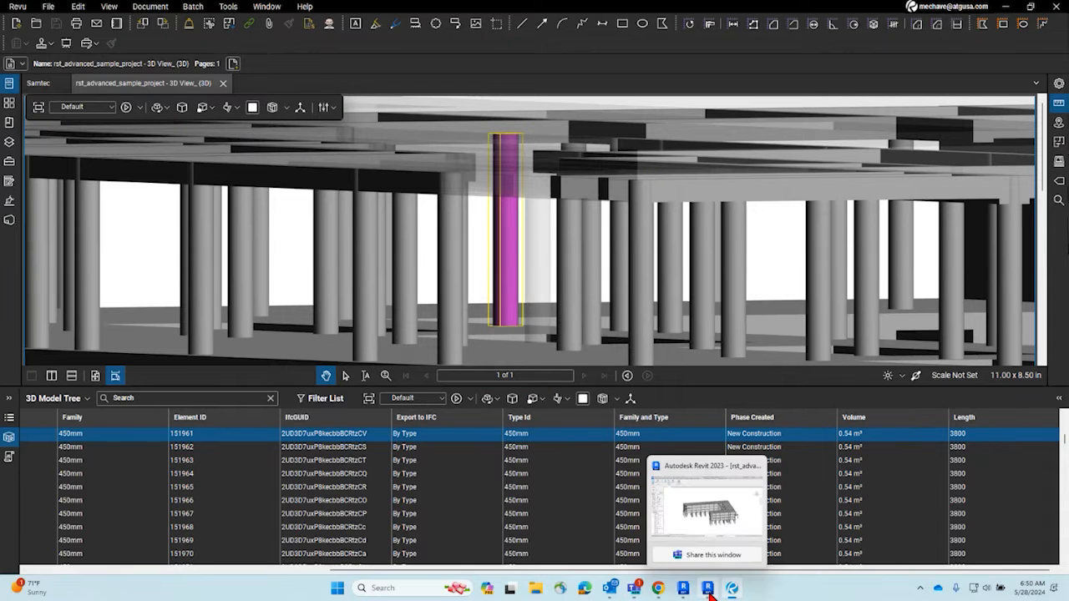
click(708, 524)
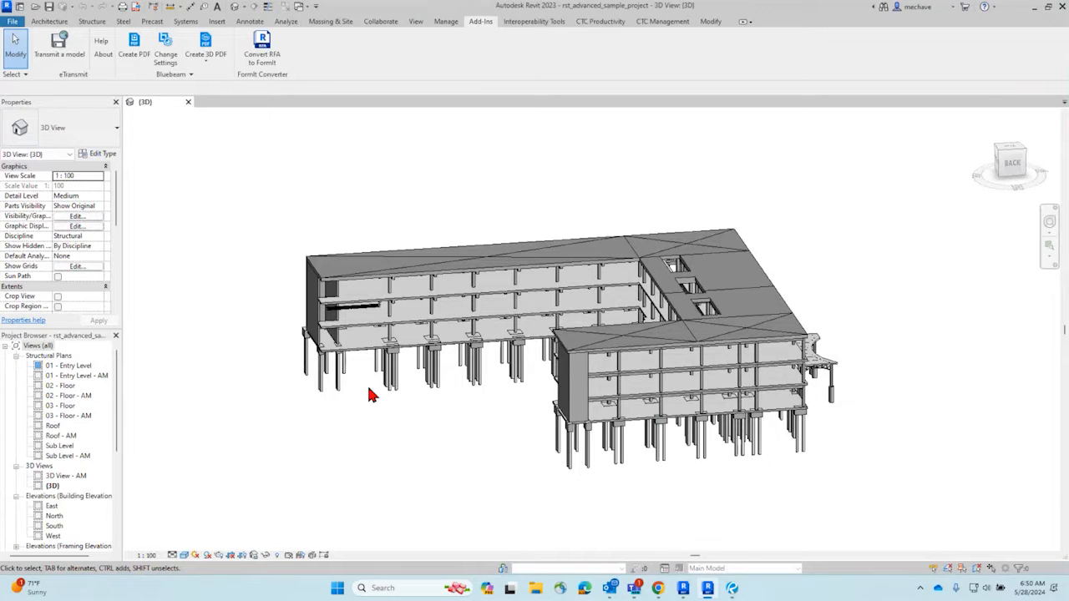
Step: Examine the building's pile foundations in the Revit 3D view, window-selecting one pile cap group and clearing the selection
scroll(387, 374, up, 3)
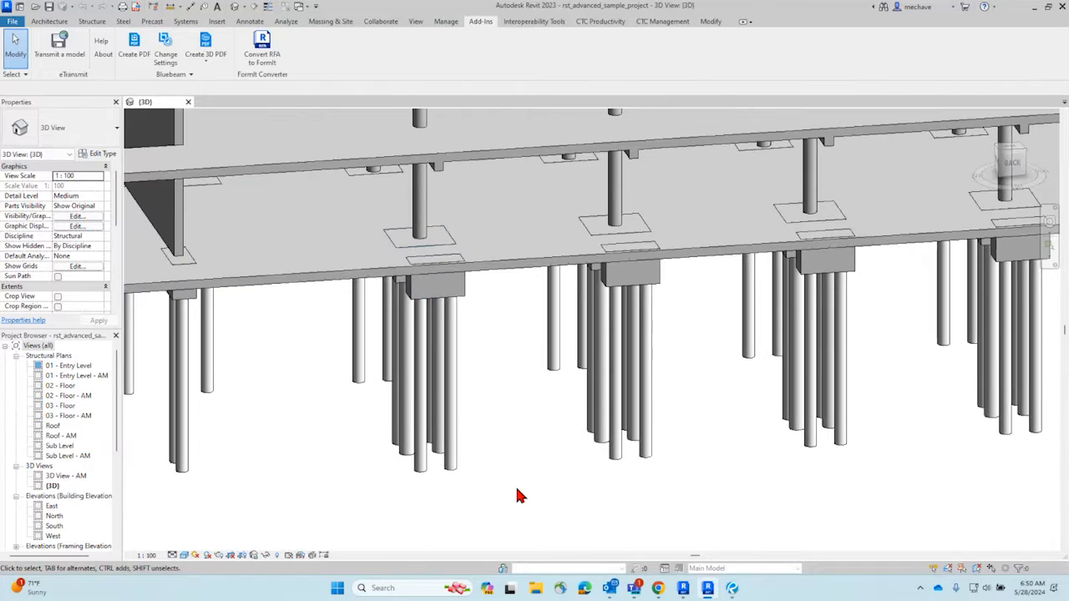
drag(515, 491, 352, 290)
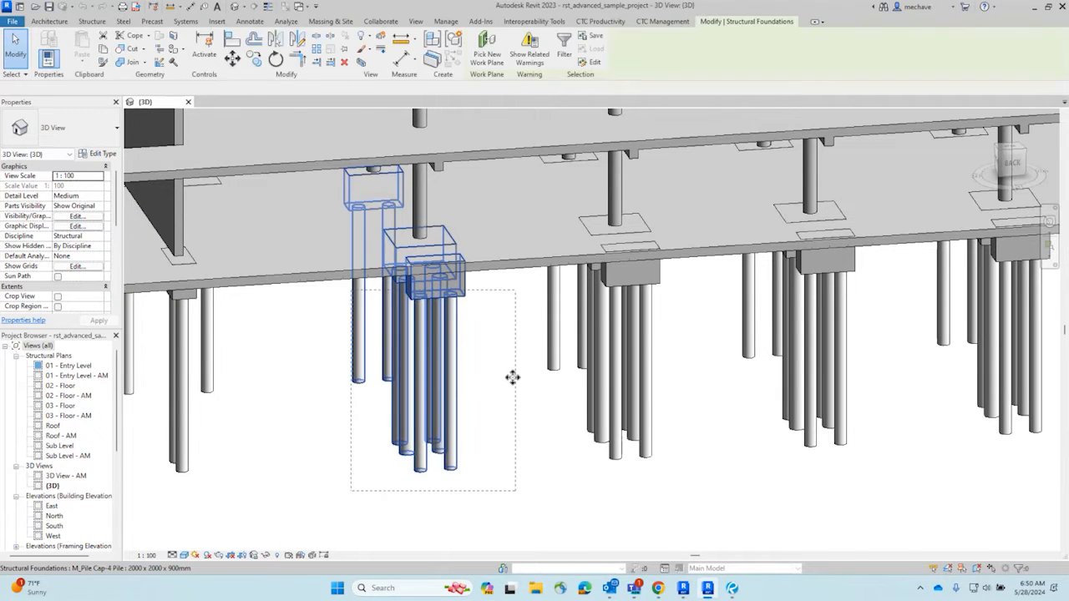
click(539, 337)
scroll(465, 359, down, 6)
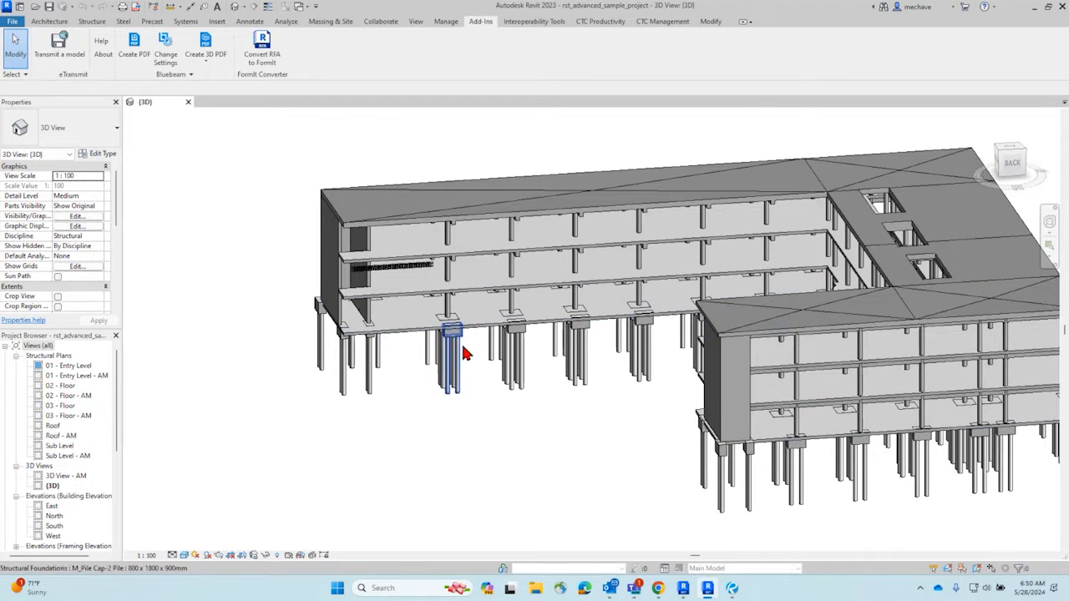
drag(588, 325, 397, 322)
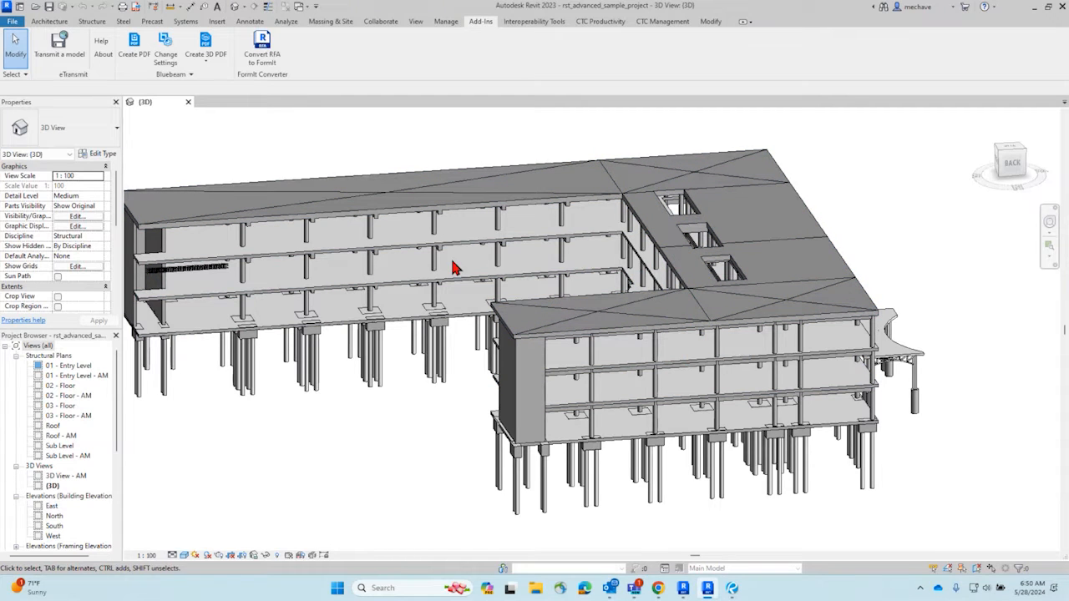
drag(374, 397, 550, 395)
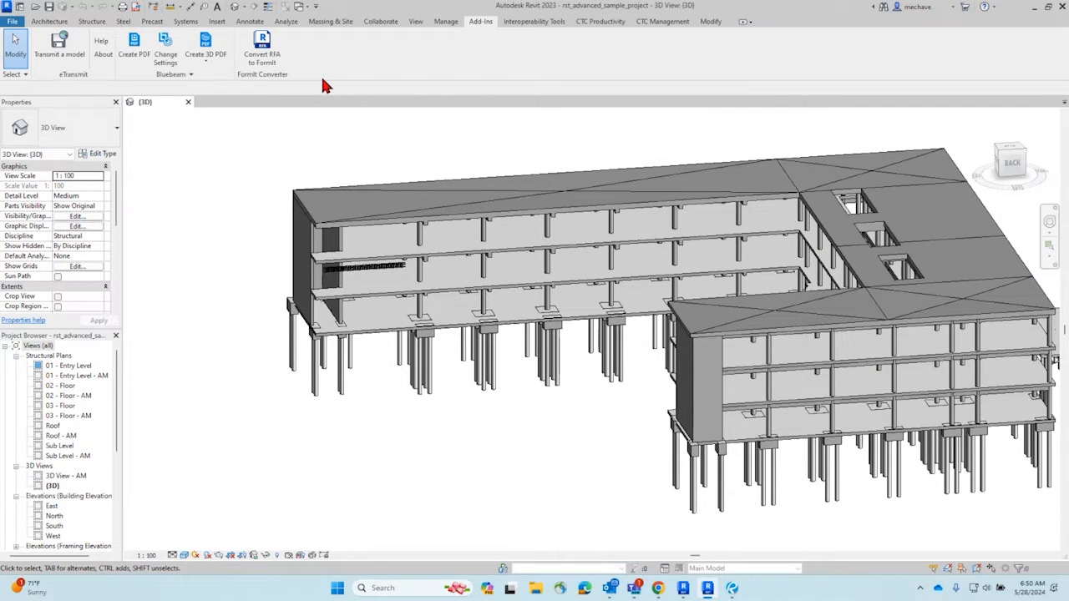
Step: Switch back to Bluebeam Revu and look through the 3D PDF's saved views and cross-section options
click(732, 590)
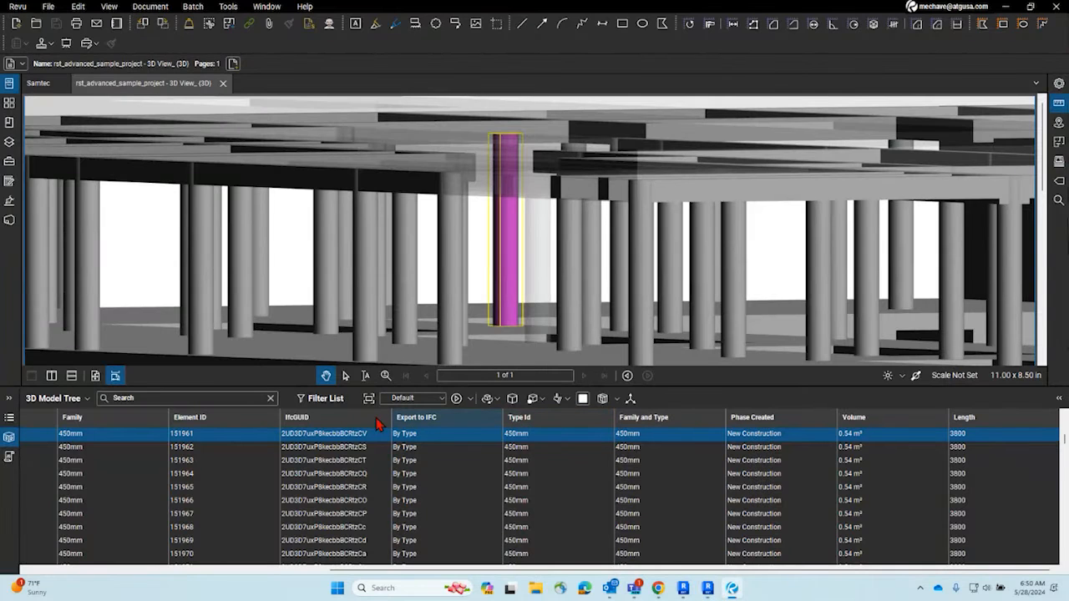
click(430, 401)
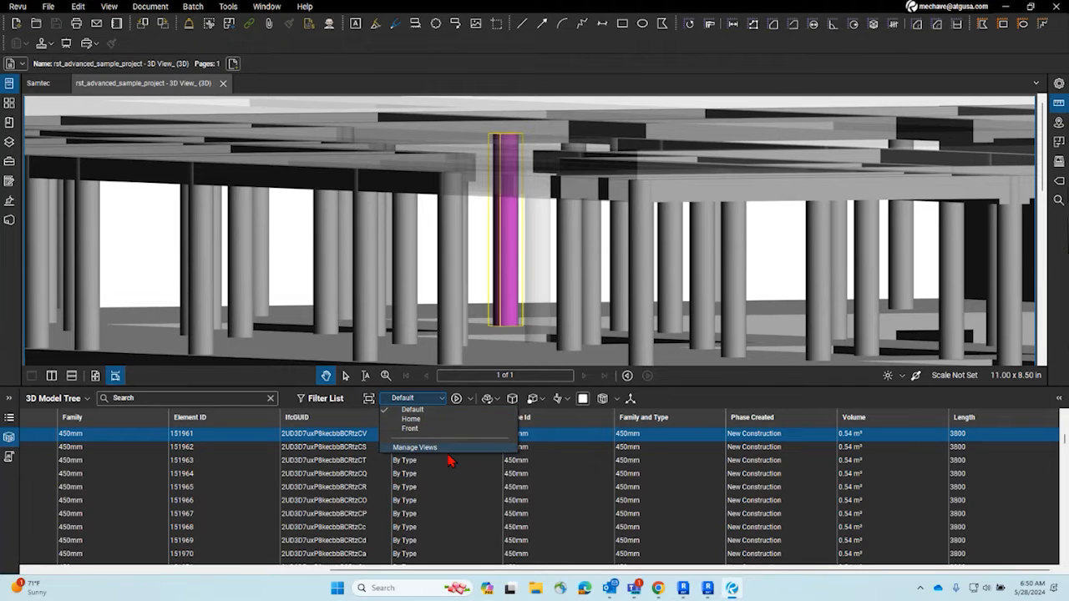
click(574, 405)
click(617, 400)
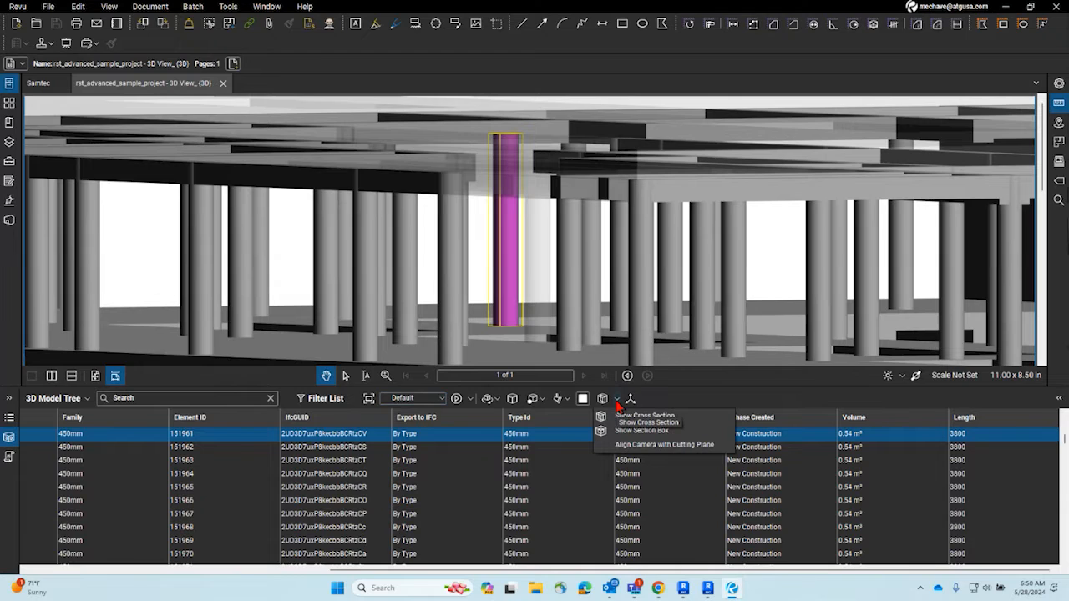
click(617, 400)
Step: Try the Day and Bright lighting schemes on the 3D model
click(568, 400)
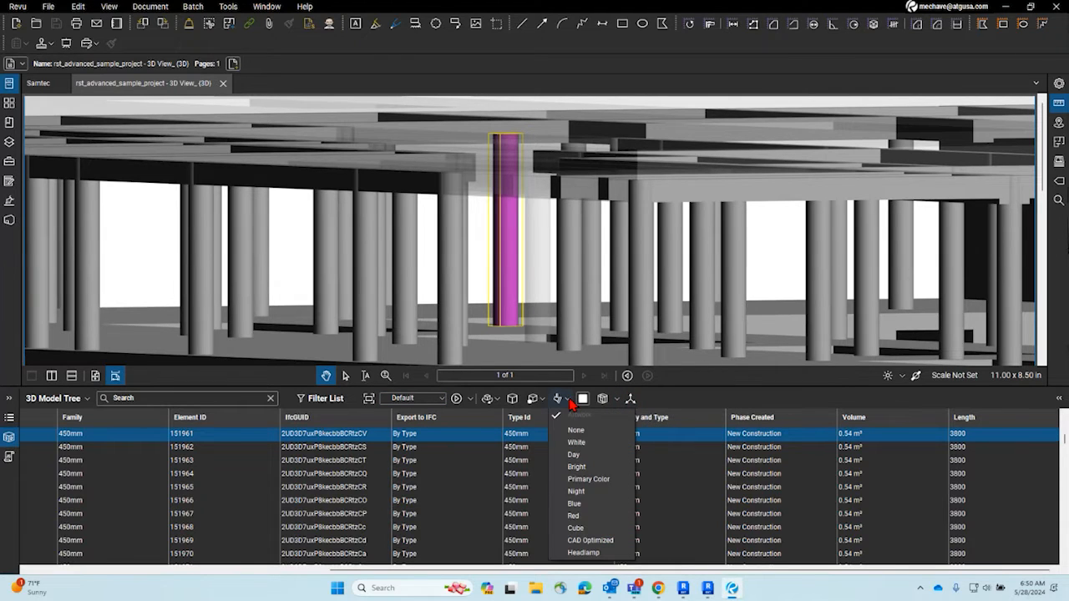
click(582, 453)
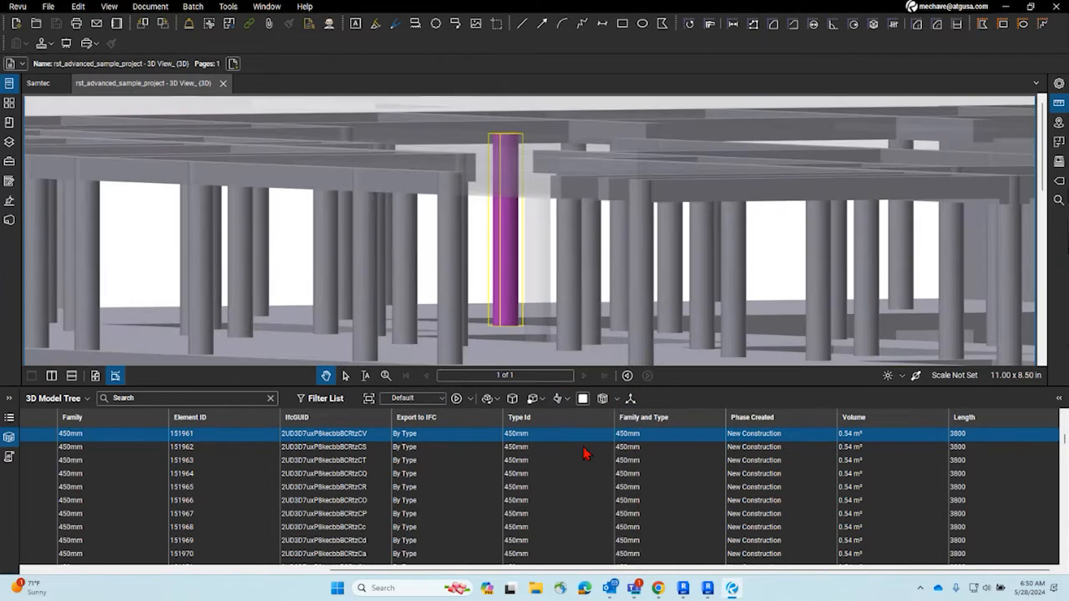
click(568, 400)
click(575, 465)
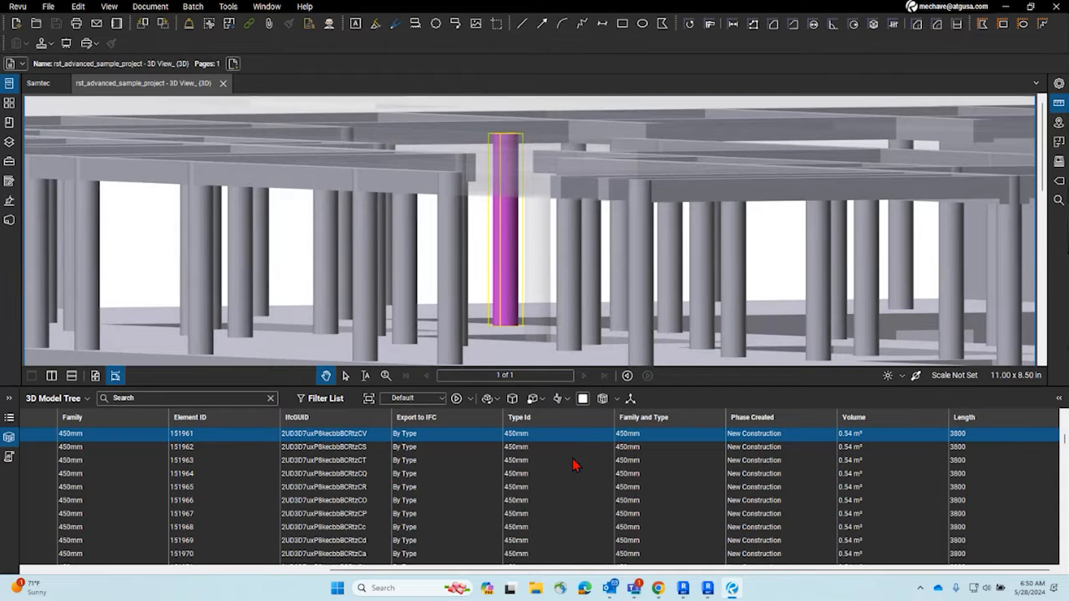
Step: Deselect the highlighted column and view the whole building under Primary Color lighting
scroll(492, 219, down, 5)
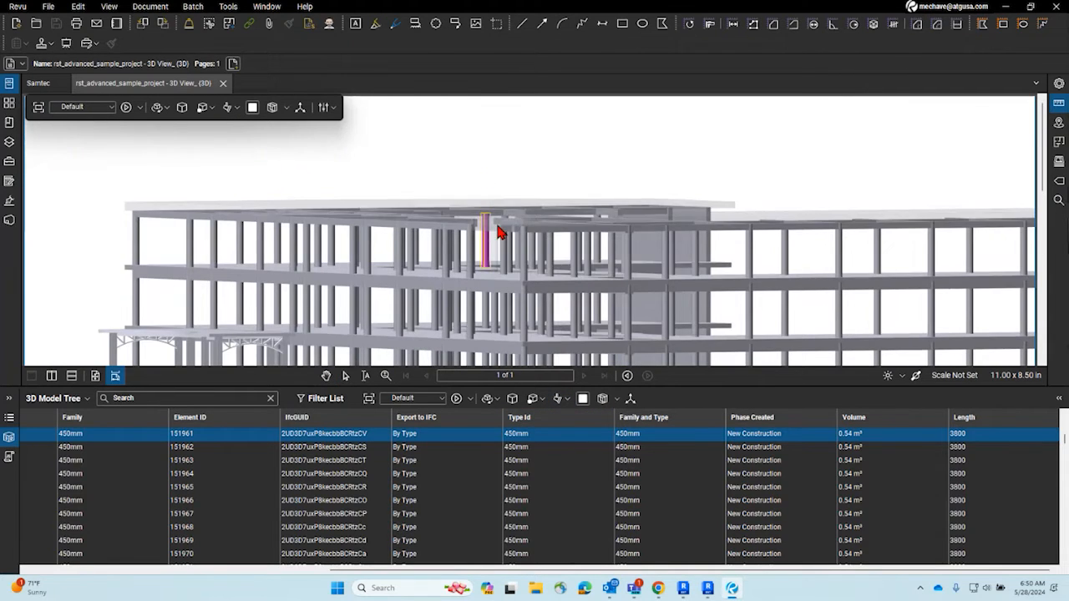
click(536, 132)
click(566, 399)
click(589, 481)
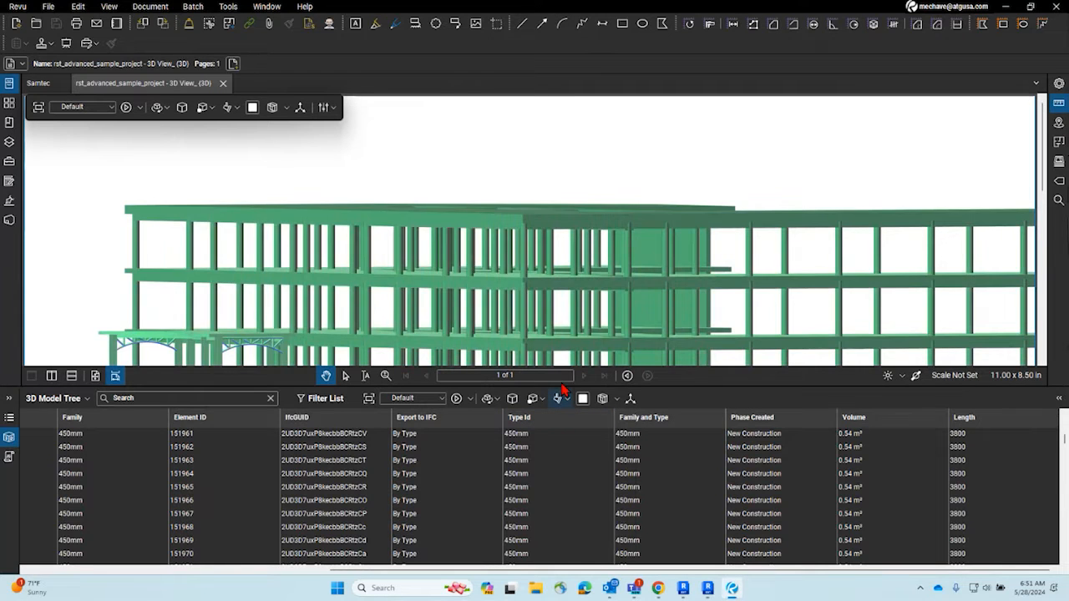
scroll(497, 199, down, 3)
scroll(527, 238, up, 6)
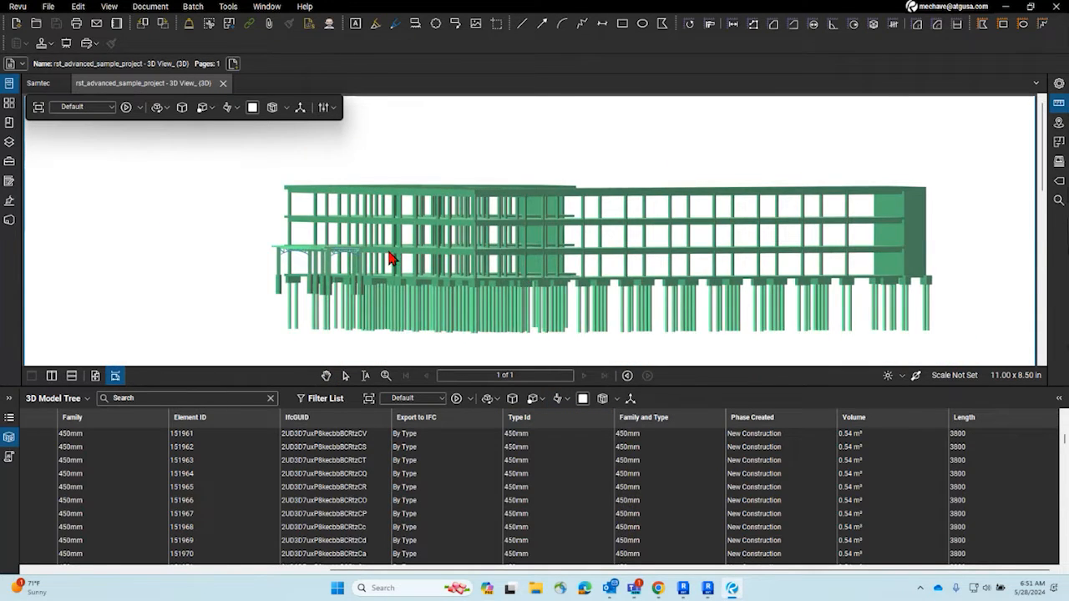
drag(390, 259, 375, 336)
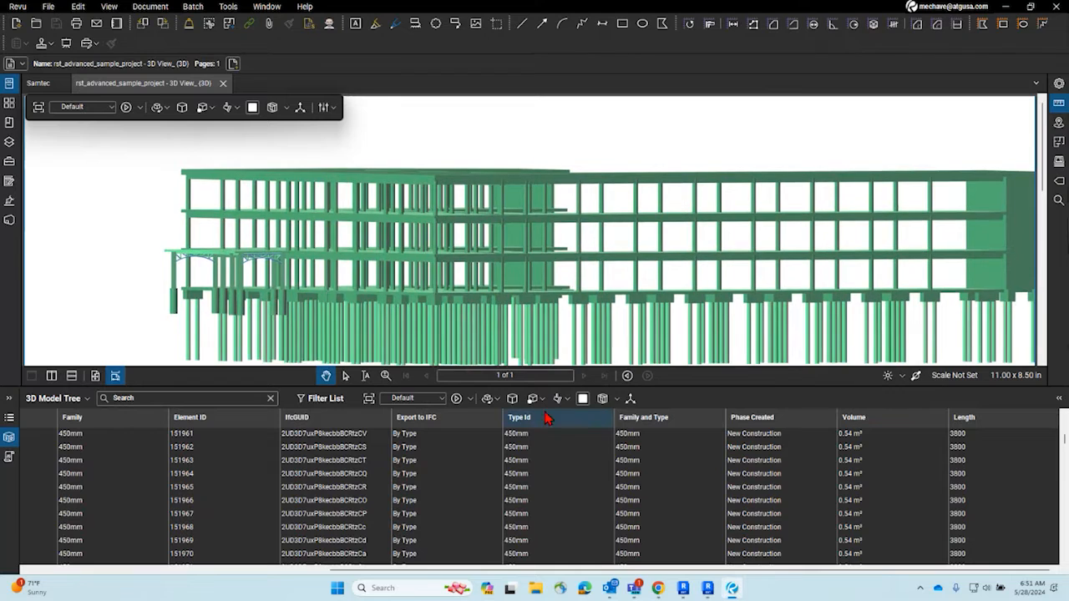
Step: Try the Night, Red, Cube and CAD Optimized lighting schemes on the 3D model
click(567, 398)
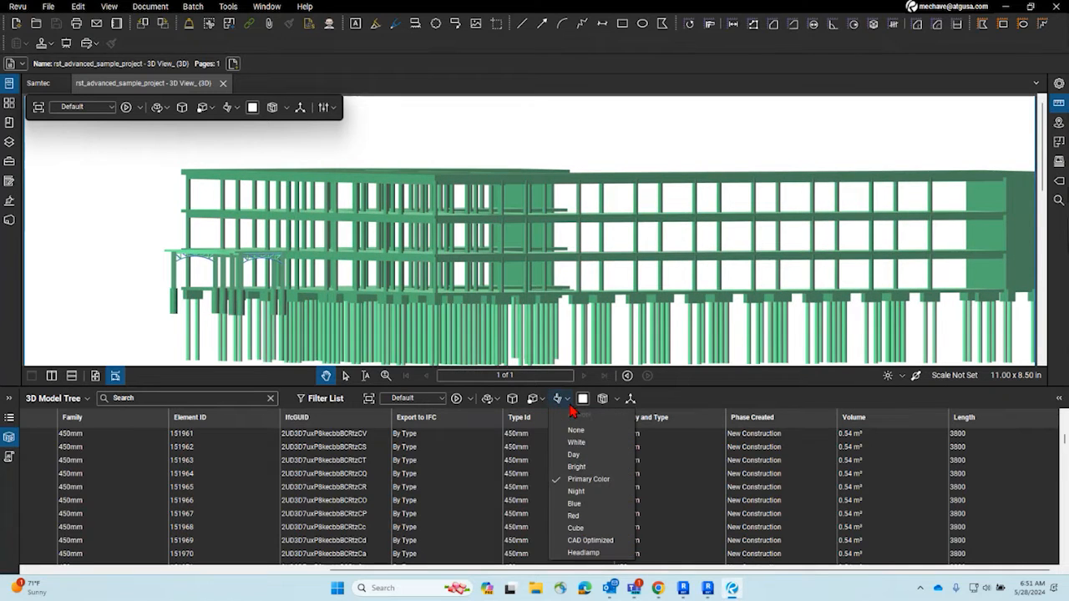
click(581, 487)
click(557, 400)
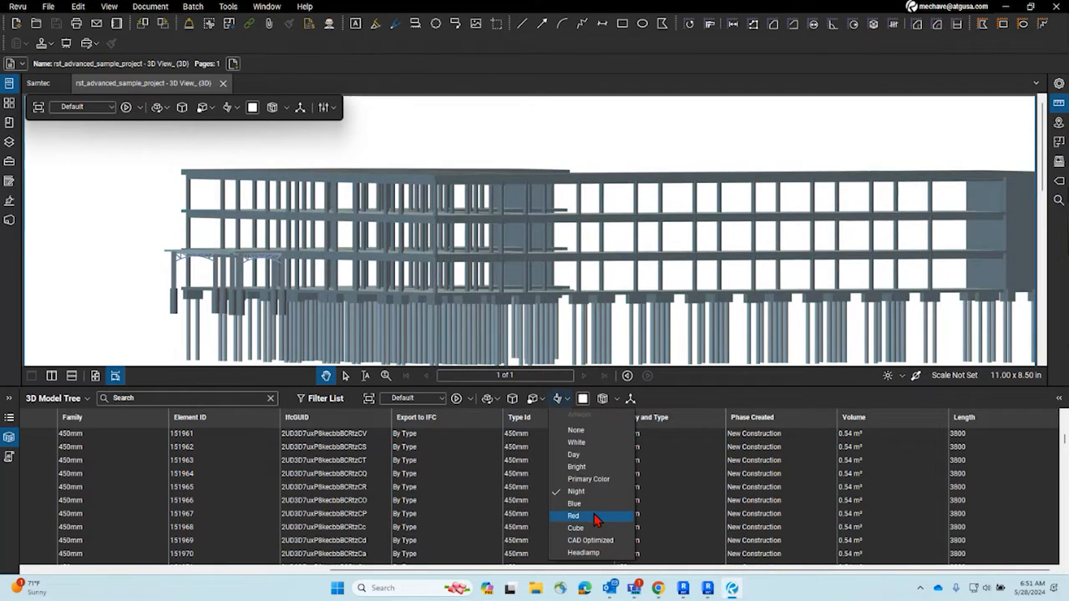
click(594, 514)
click(559, 399)
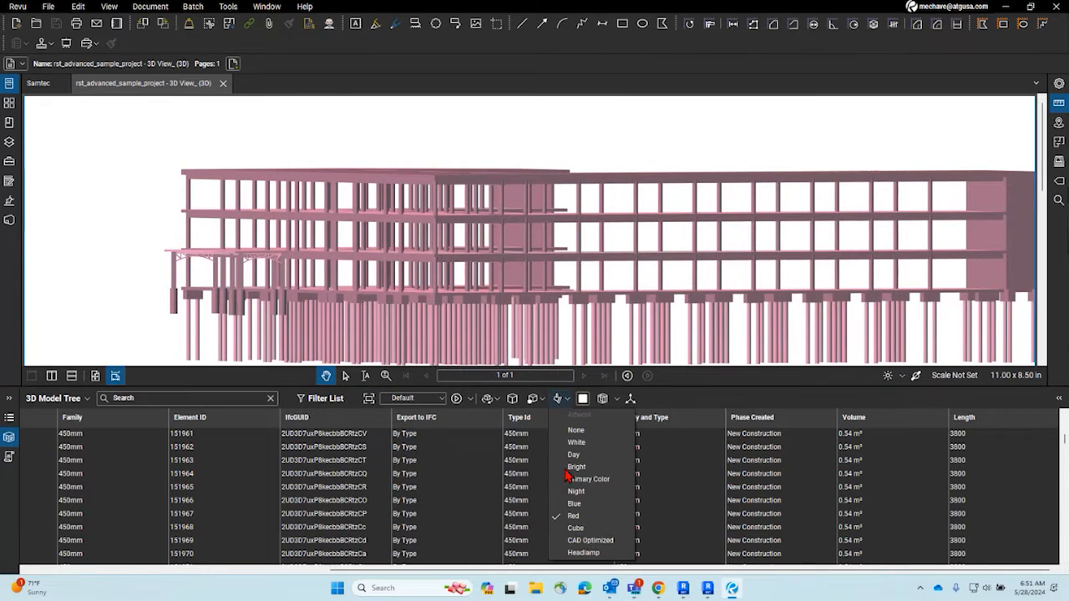
click(582, 541)
click(567, 400)
click(568, 399)
click(582, 398)
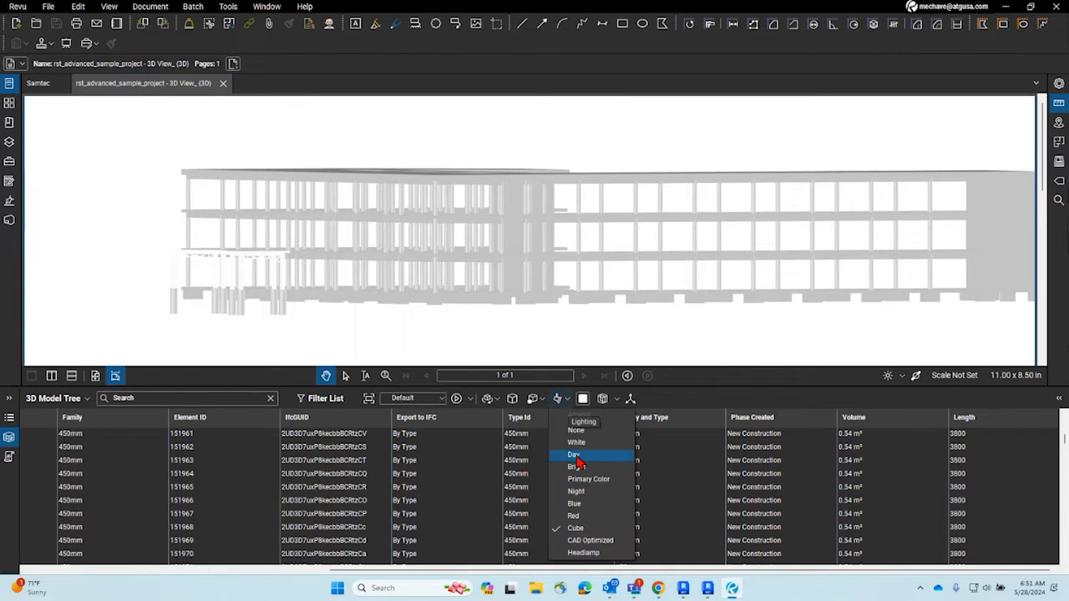
click(591, 547)
Step: Set the 3D model's lighting to Headlamp
click(567, 399)
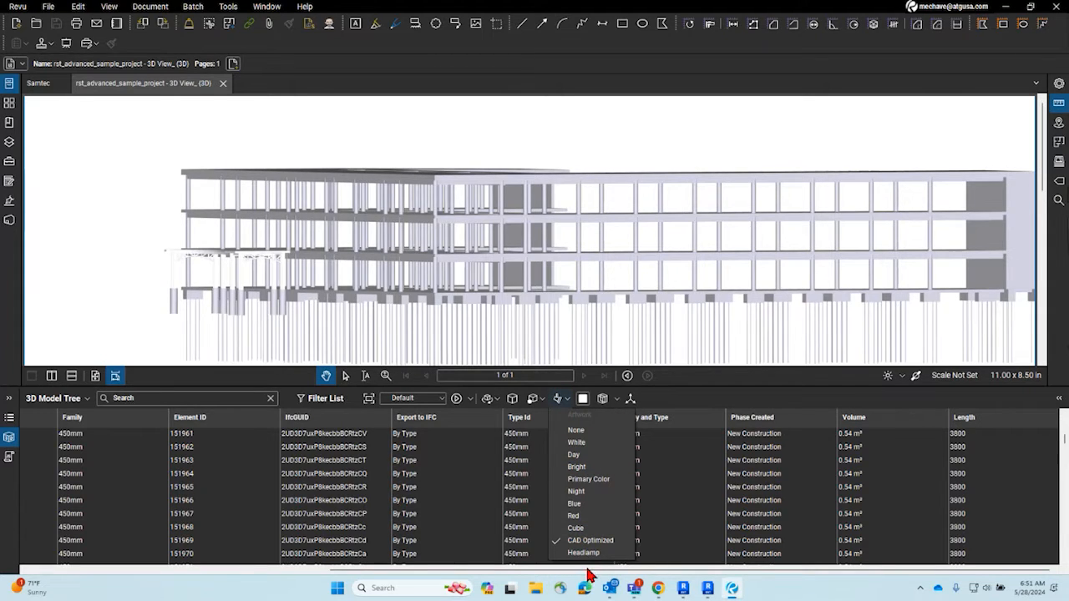
click(585, 553)
click(567, 399)
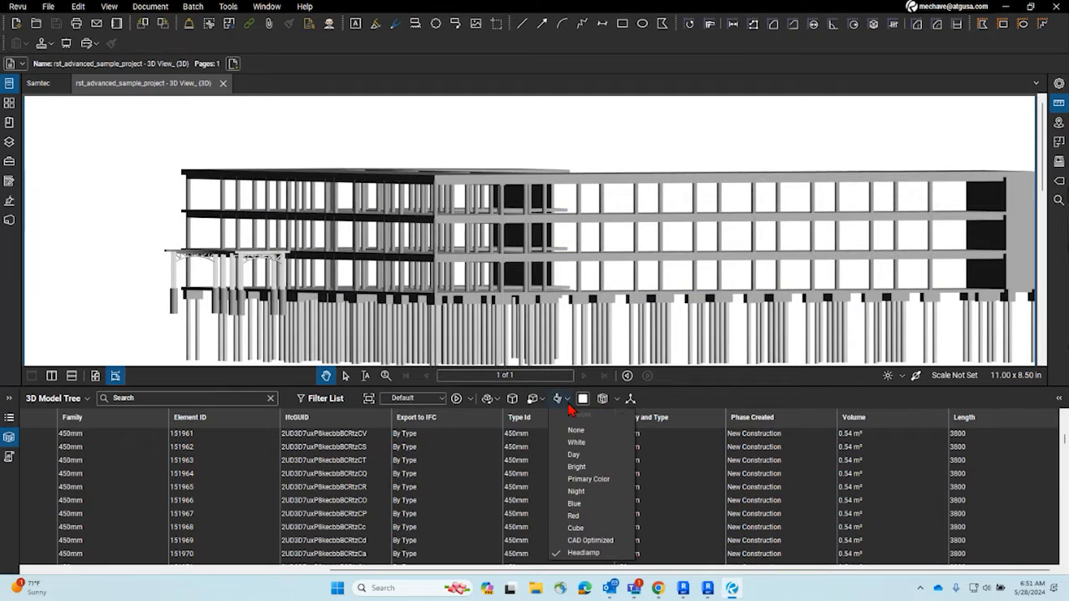
click(568, 401)
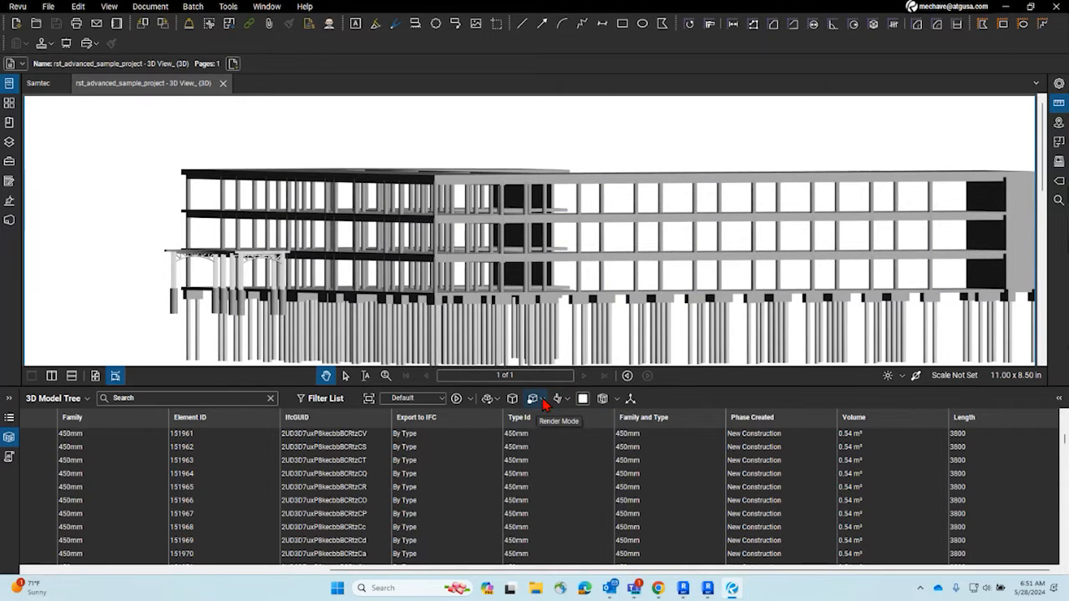
Step: Try the Transparent, Solid Outline and Illustration render modes on the 3D model
click(543, 400)
click(585, 404)
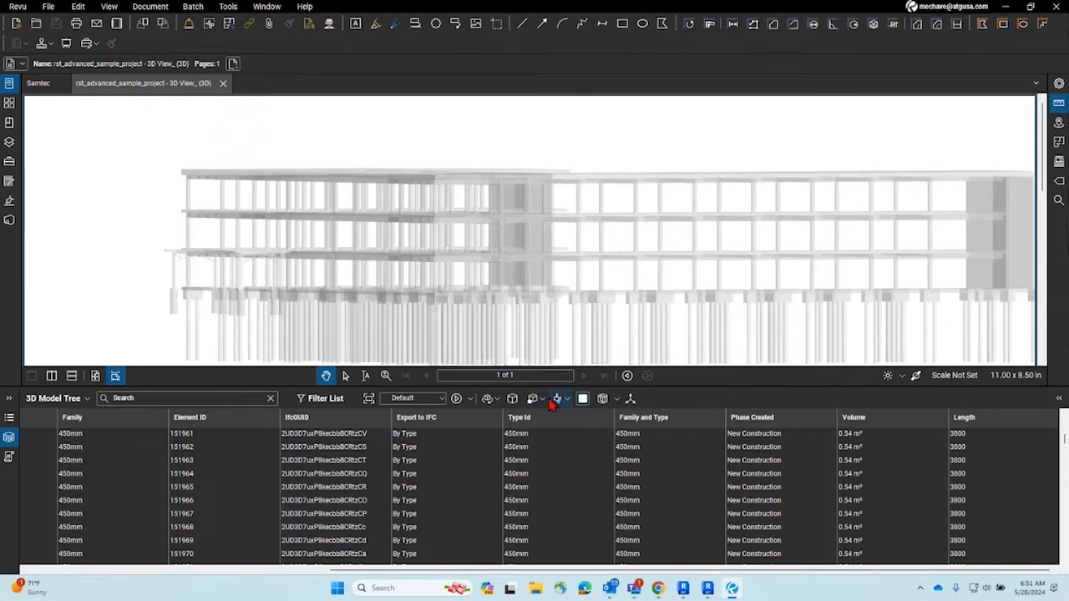
click(539, 403)
click(603, 431)
click(543, 400)
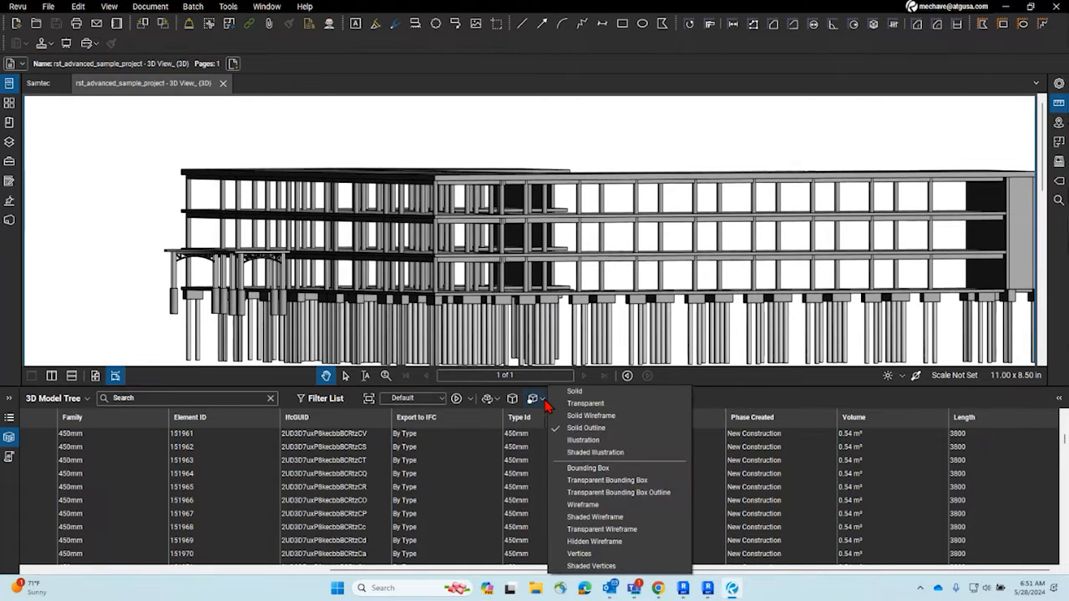
click(616, 449)
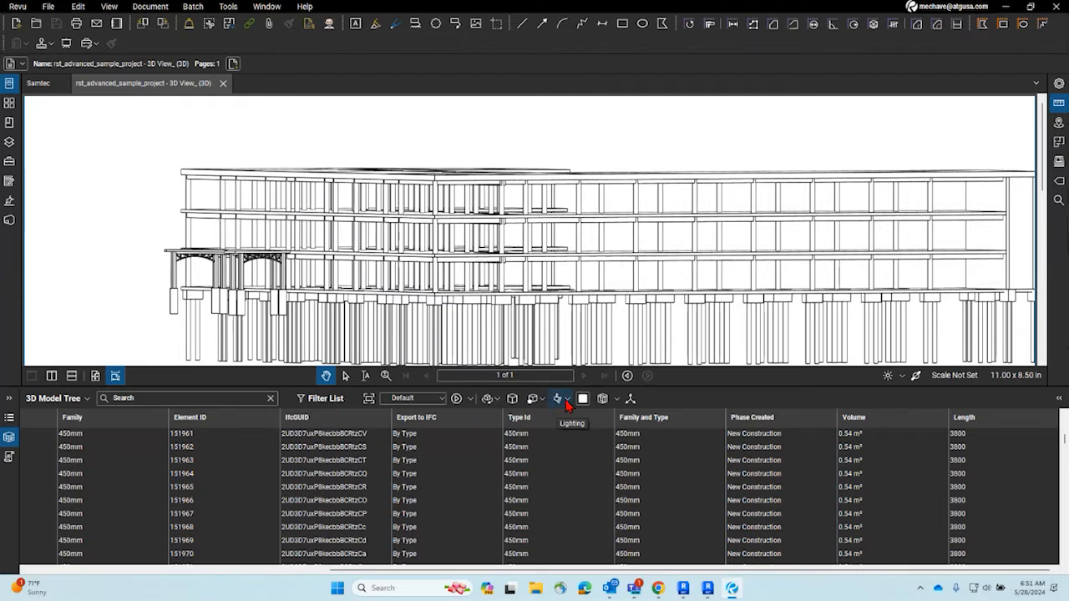
Step: Try the Transparent Bounding Box and Shaded Illustration render modes, inspecting the shaded building from its entrance canopy corner
click(568, 401)
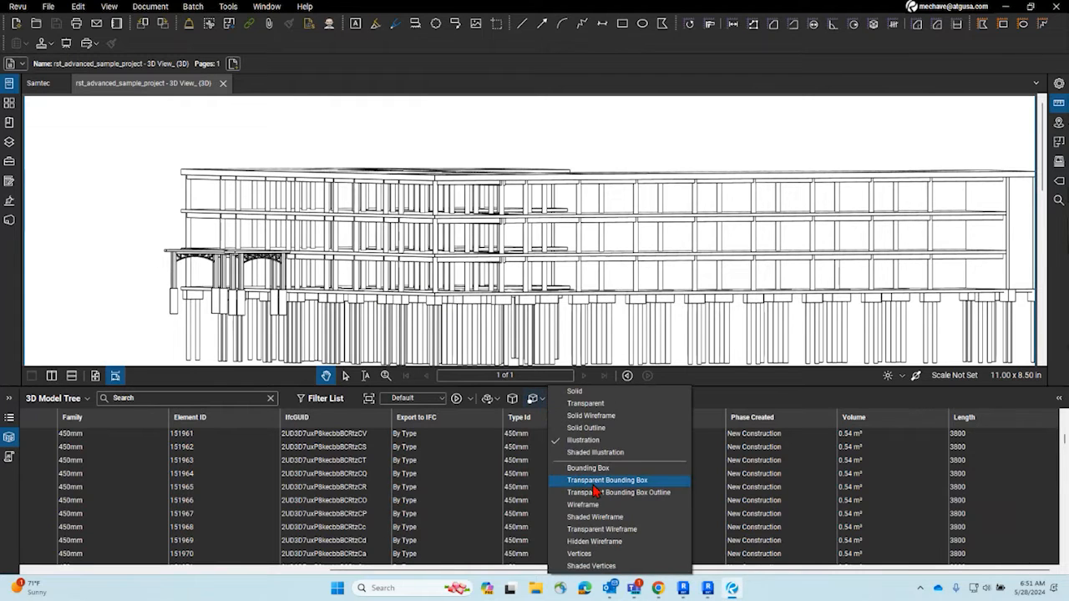
click(596, 481)
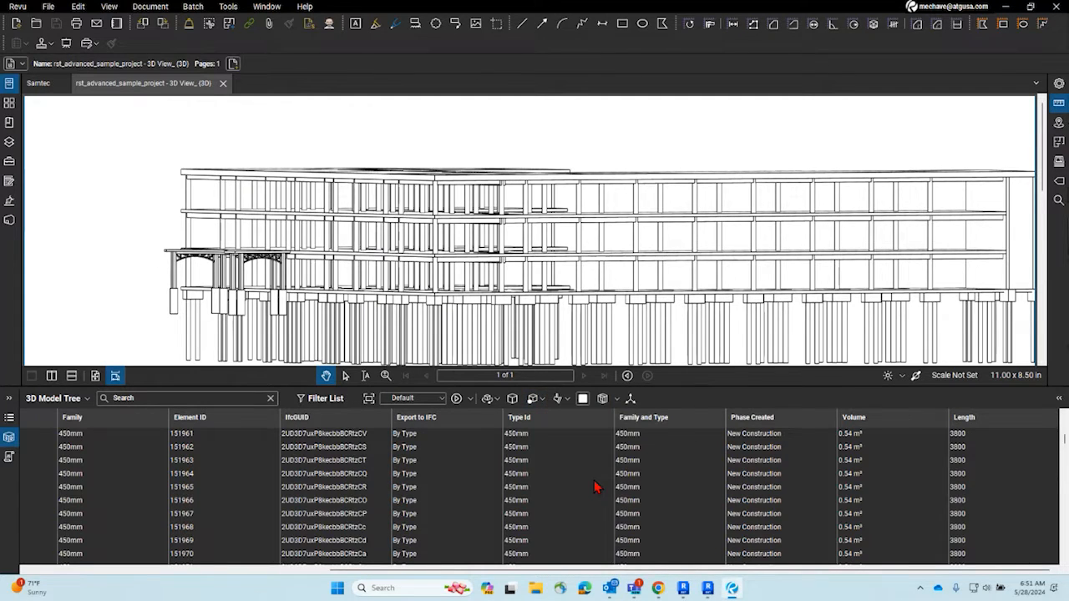
click(543, 403)
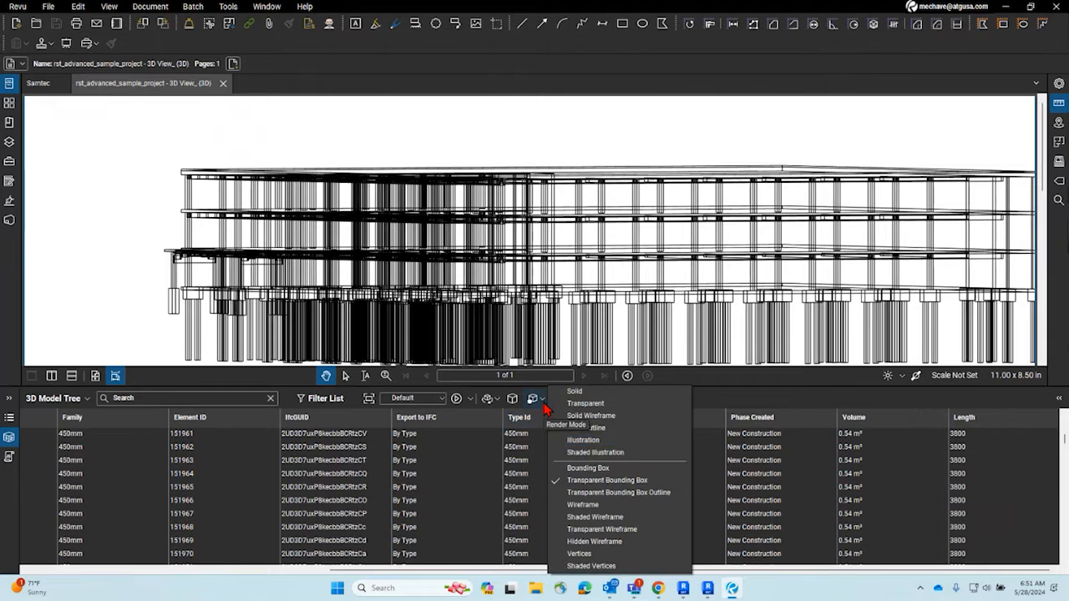
click(595, 449)
drag(585, 327, 529, 252)
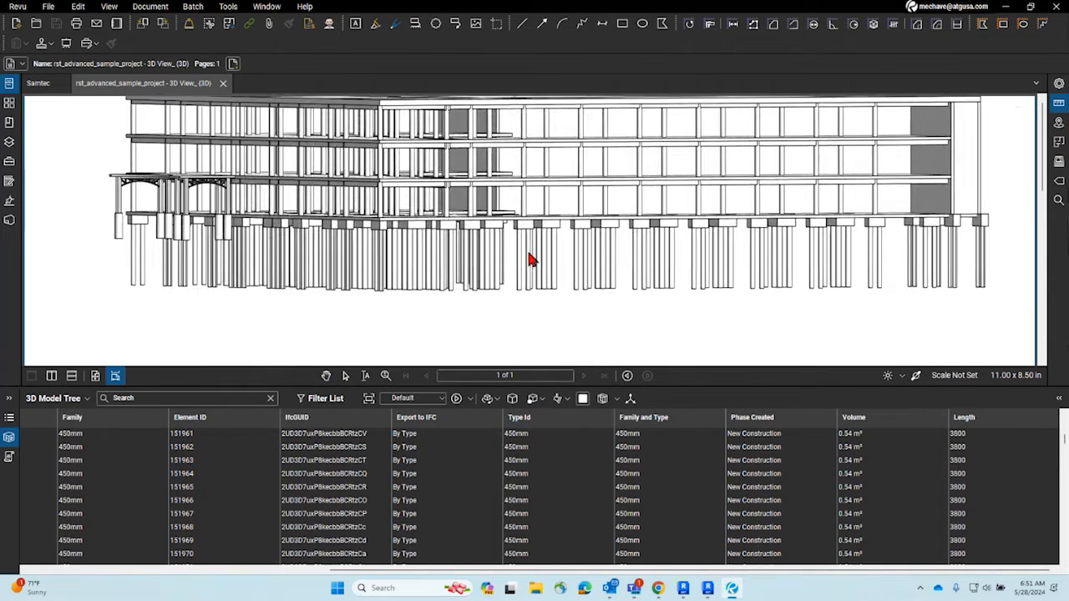
drag(426, 288, 690, 310)
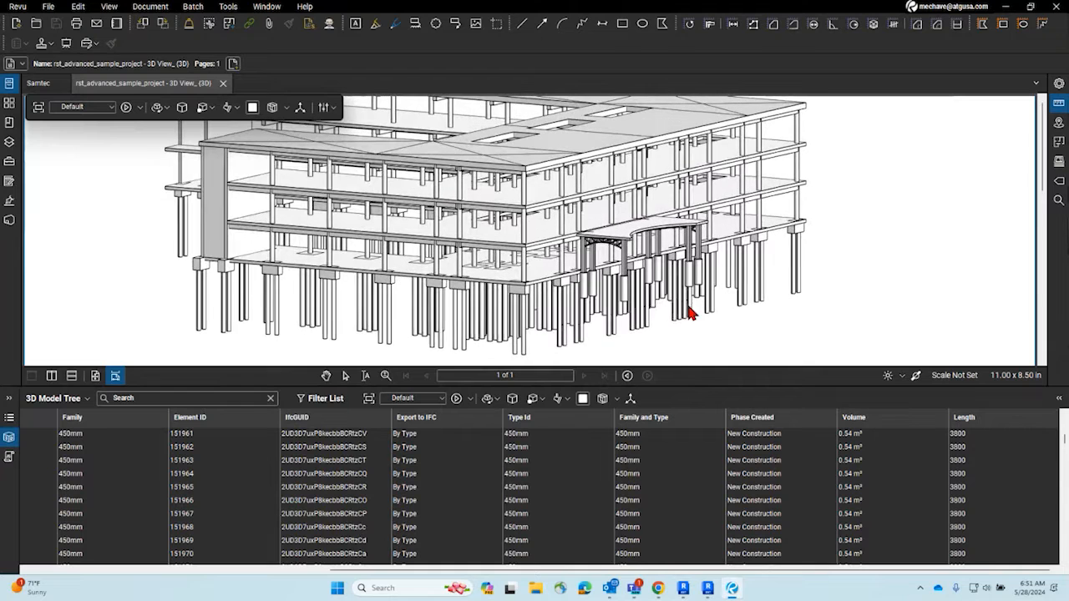
Step: Try the Bounding Box, Transparent Bounding Box and Transparent Bounding Box Outline render modes on the 3D model
click(540, 402)
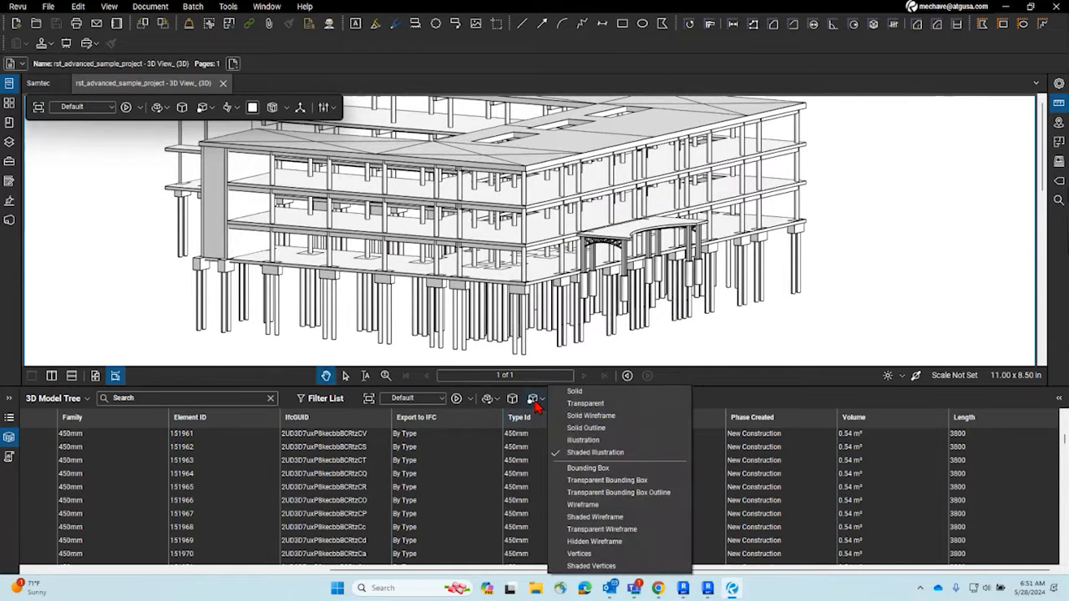
click(592, 469)
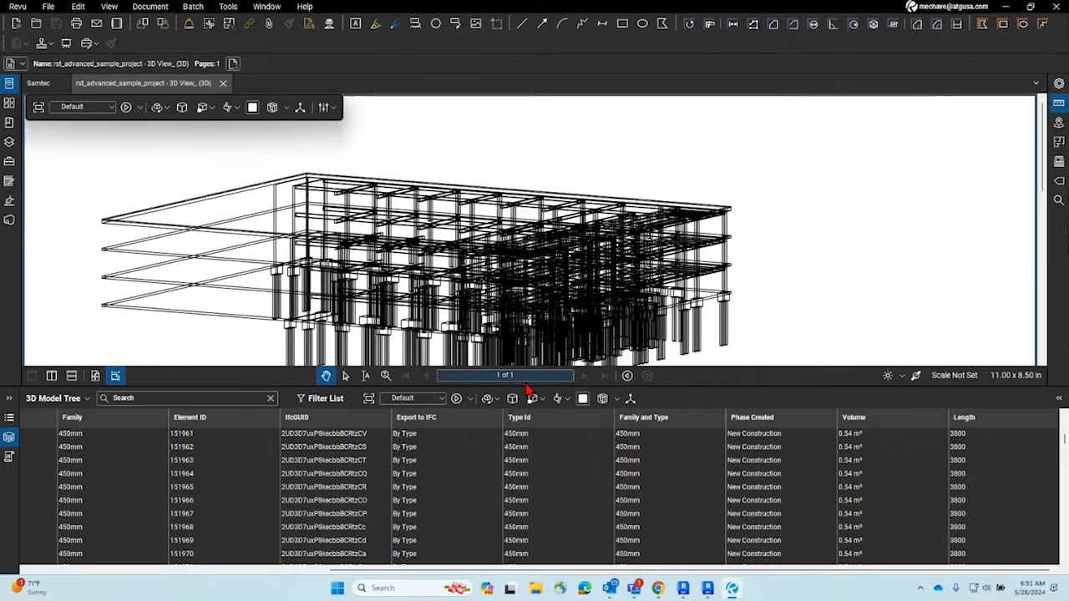
click(539, 400)
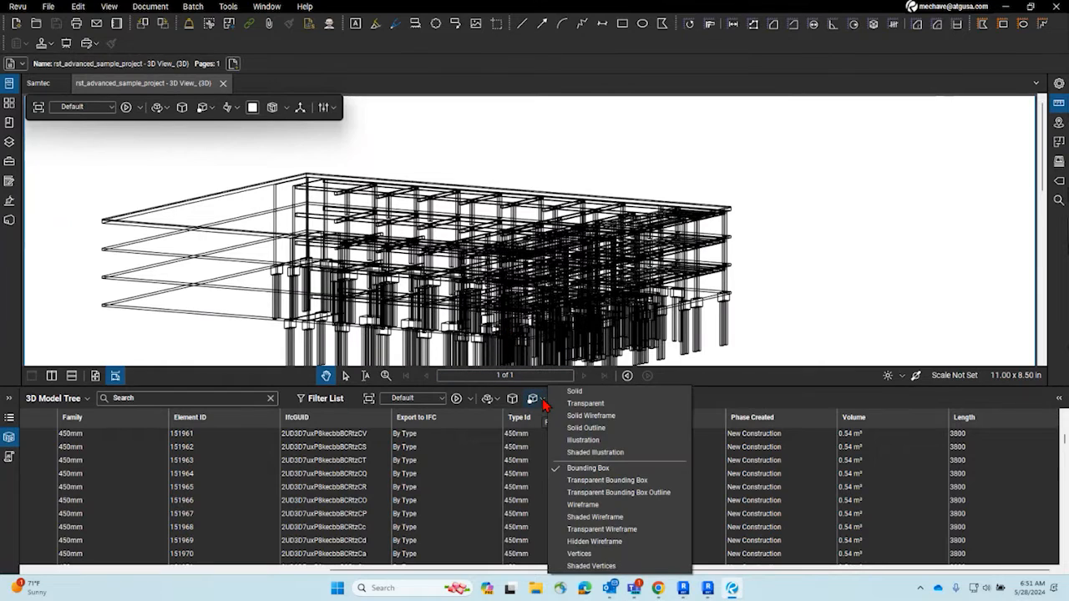
click(579, 482)
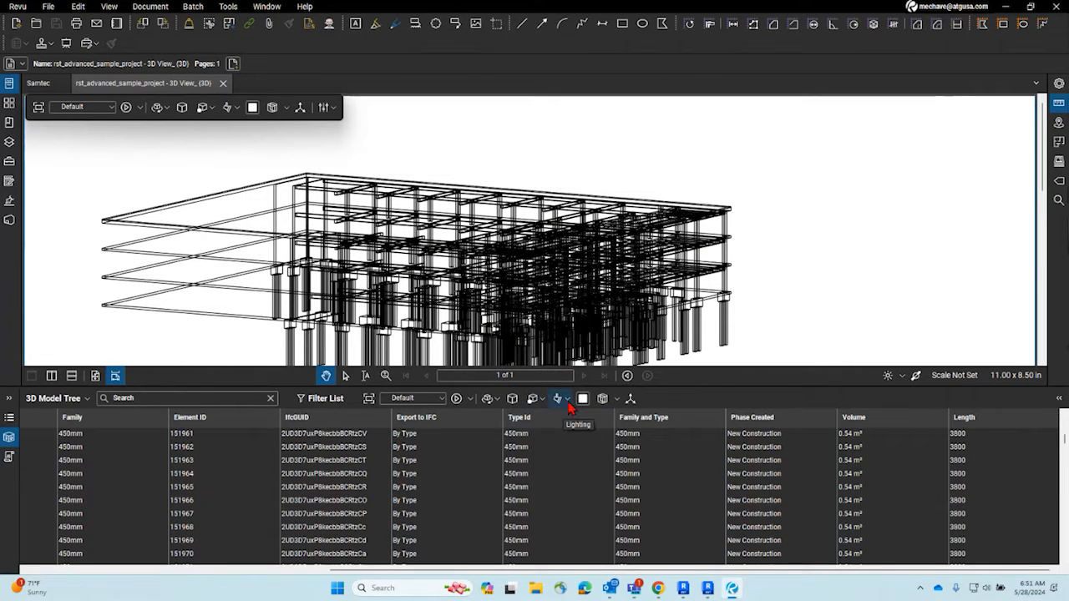
click(542, 401)
click(590, 494)
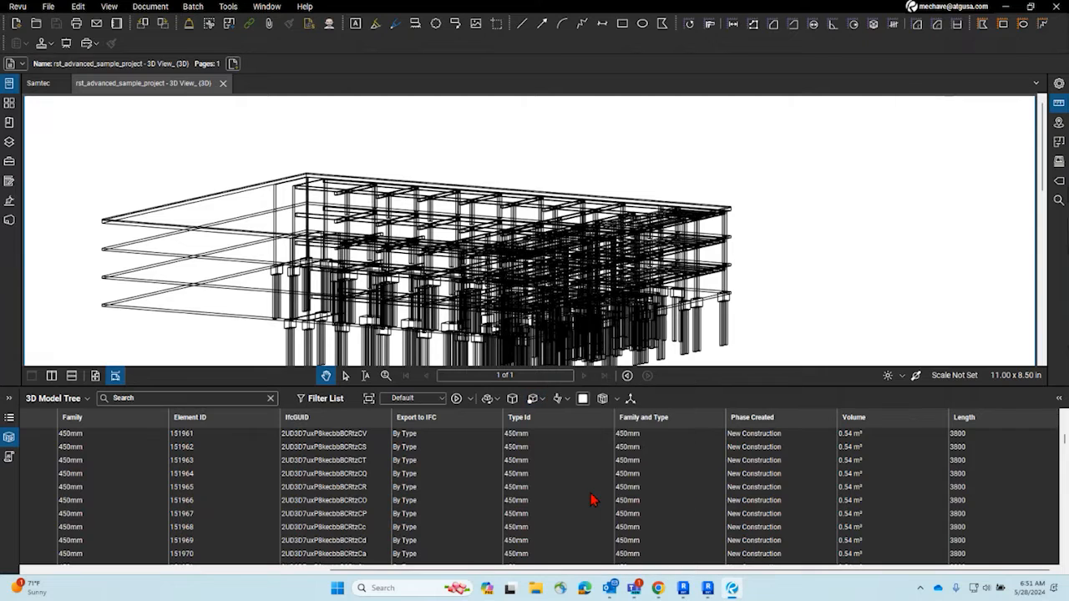
Step: Try the Wireframe render mode and inspect the building from its open courtyard side
click(542, 401)
click(586, 501)
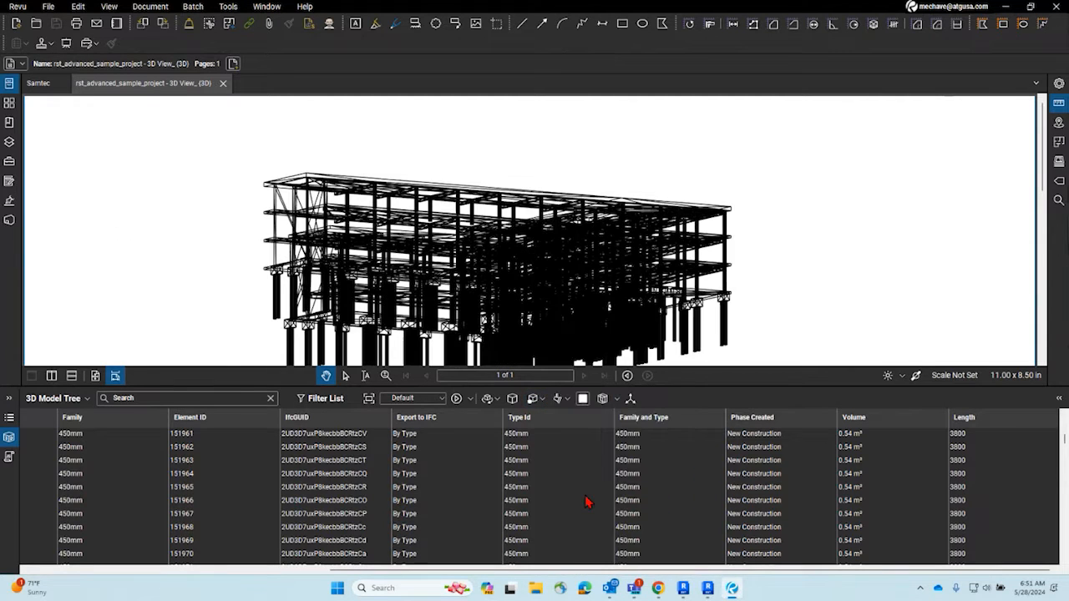
drag(535, 348, 723, 313)
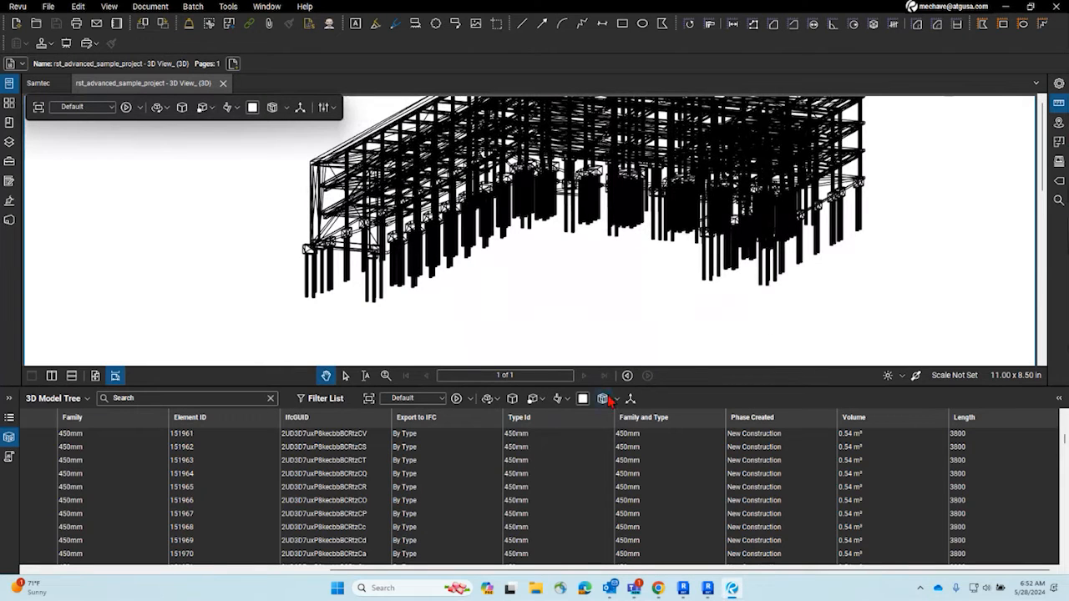
Step: Try the None, White and Bright lighting schemes on the wireframe model and examine the structure up close
click(568, 399)
click(568, 399)
click(568, 400)
click(577, 432)
click(567, 399)
click(575, 445)
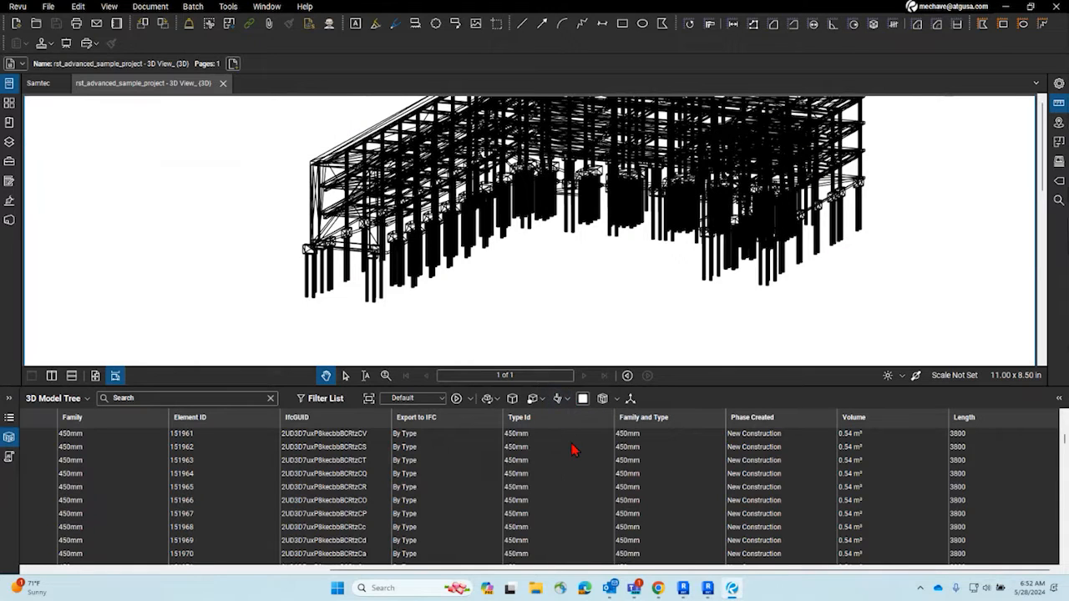
click(567, 399)
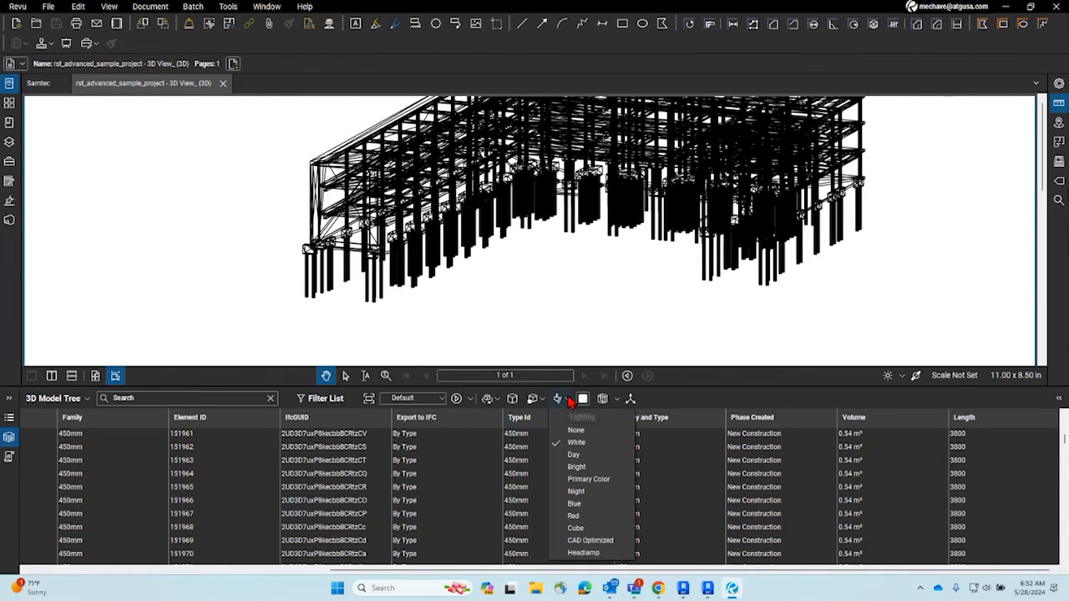
click(580, 473)
drag(401, 268, 482, 267)
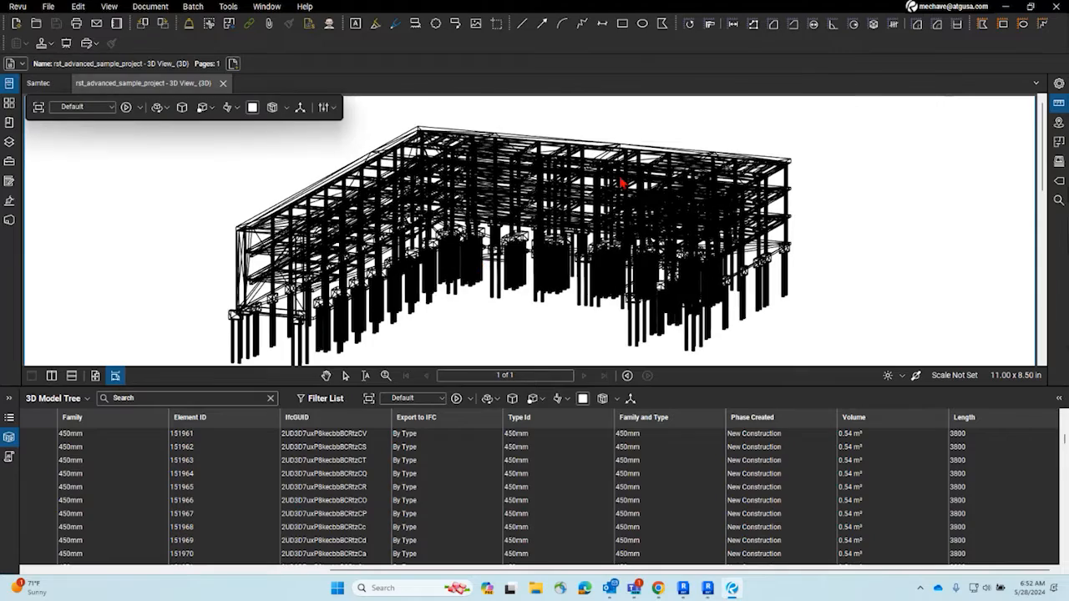
scroll(634, 168, up, 4)
drag(636, 168, 516, 306)
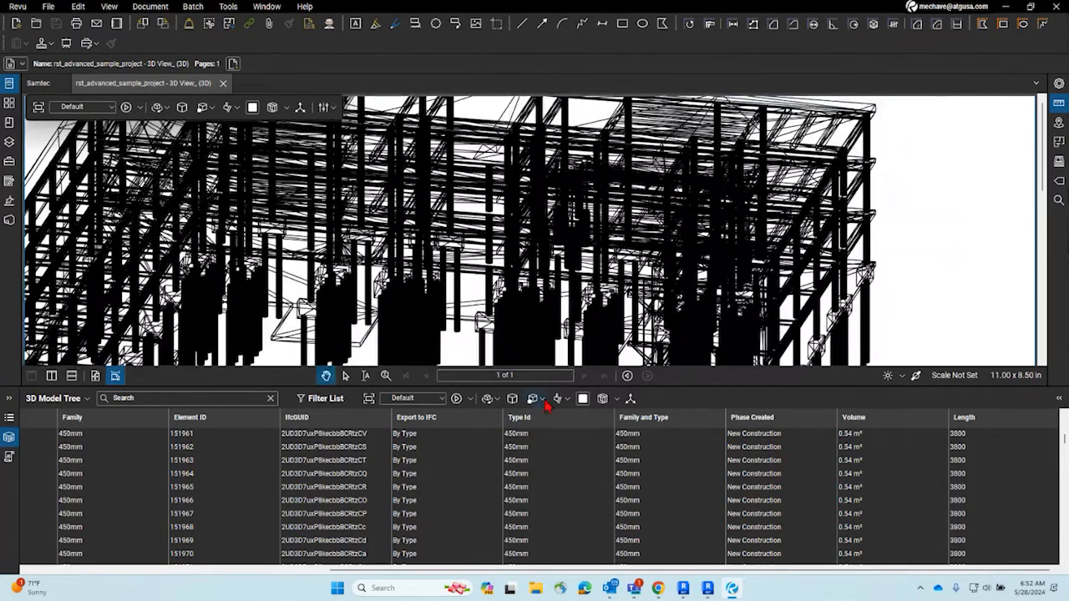
Step: Try the Shaded Wireframe and Transparent Wireframe render modes on the 3D model
click(535, 398)
click(595, 517)
scroll(504, 287, up, 5)
drag(518, 189, 511, 313)
click(543, 399)
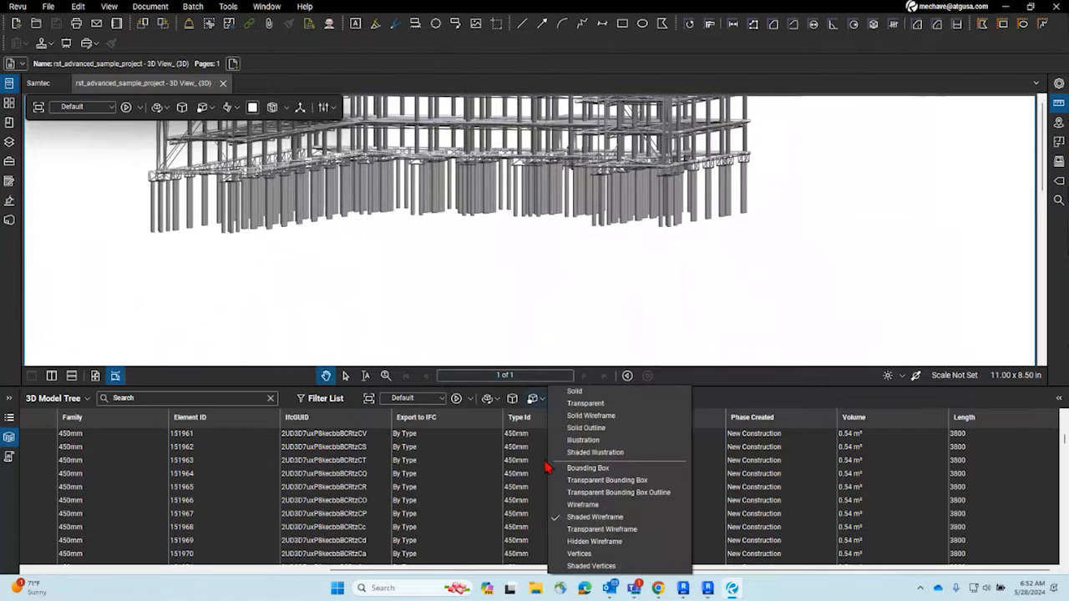
click(554, 545)
scroll(501, 314, down, 3)
drag(501, 314, 590, 415)
Step: Try the Hidden Wireframe render mode and inspect the whole building from the courtyard side
click(544, 399)
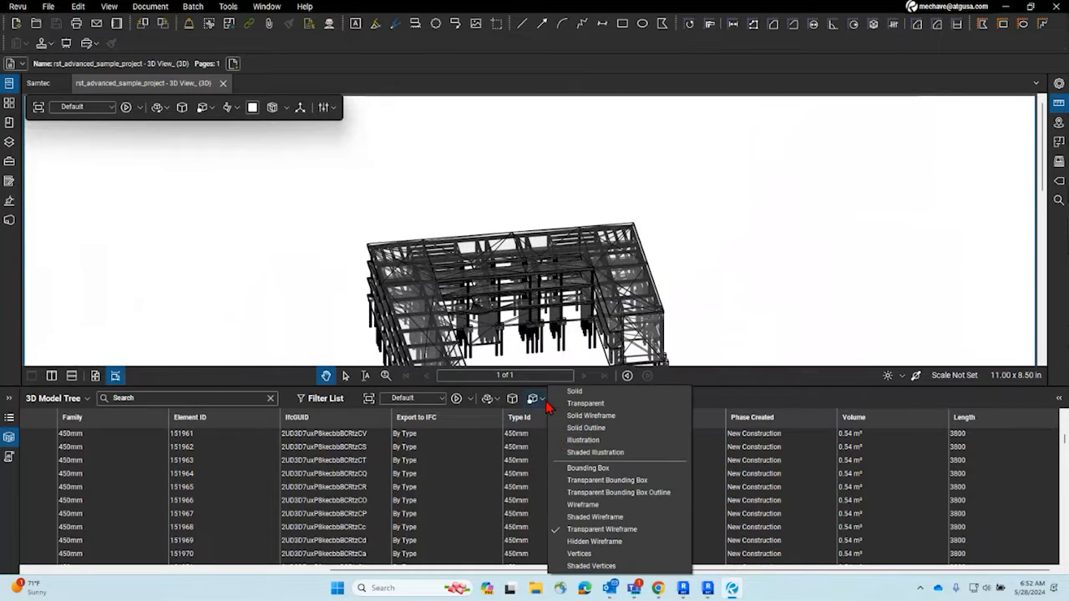
click(590, 545)
drag(569, 368, 516, 303)
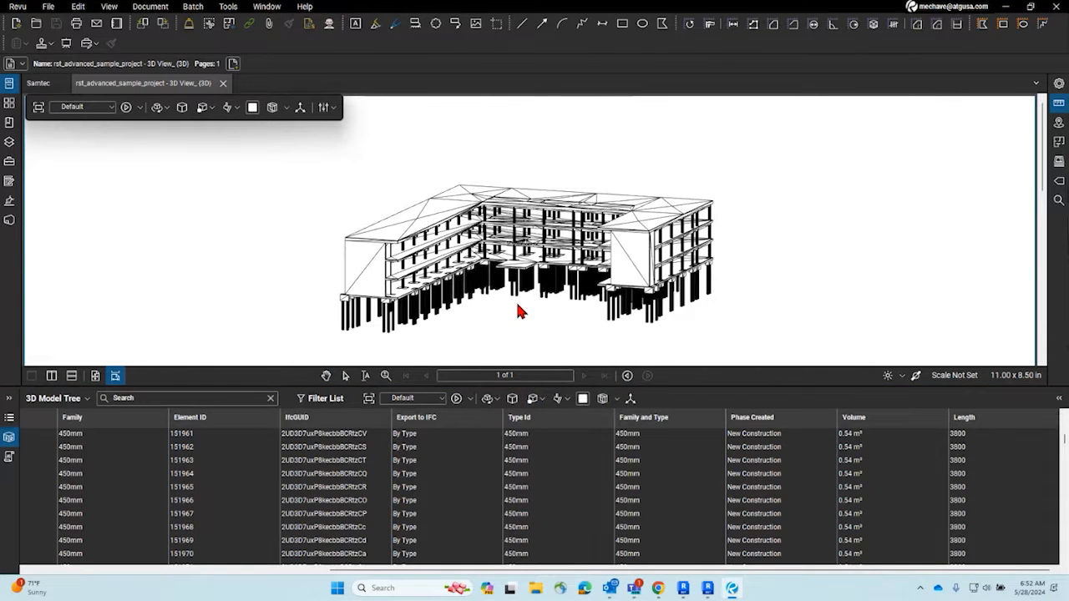
click(543, 399)
click(573, 543)
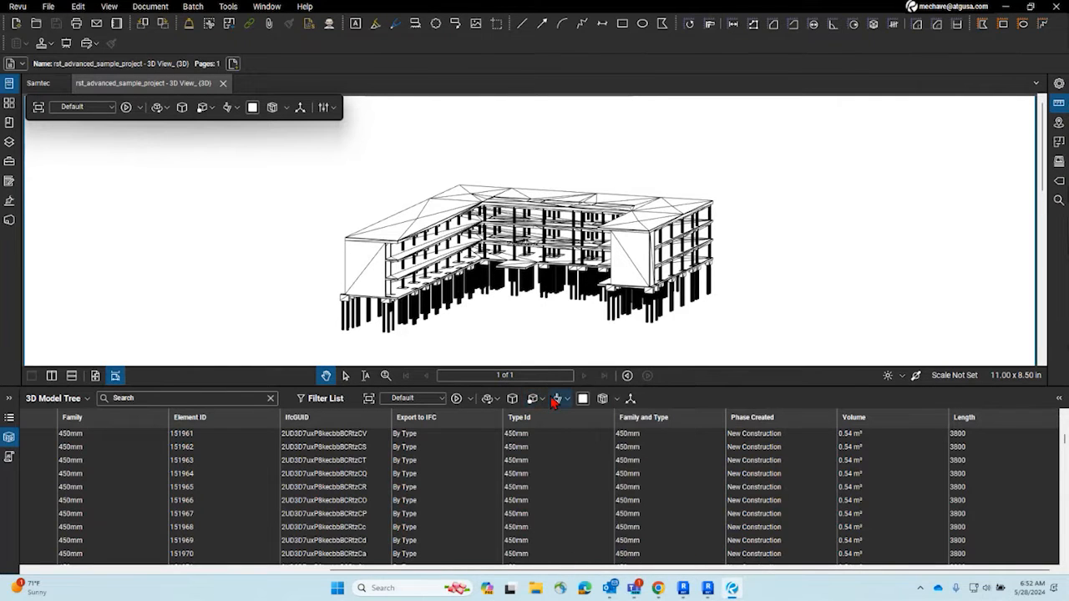
Step: Try the Vertices render mode on the 3D model, then select a concrete floor slab and clear the selection
click(539, 400)
click(579, 553)
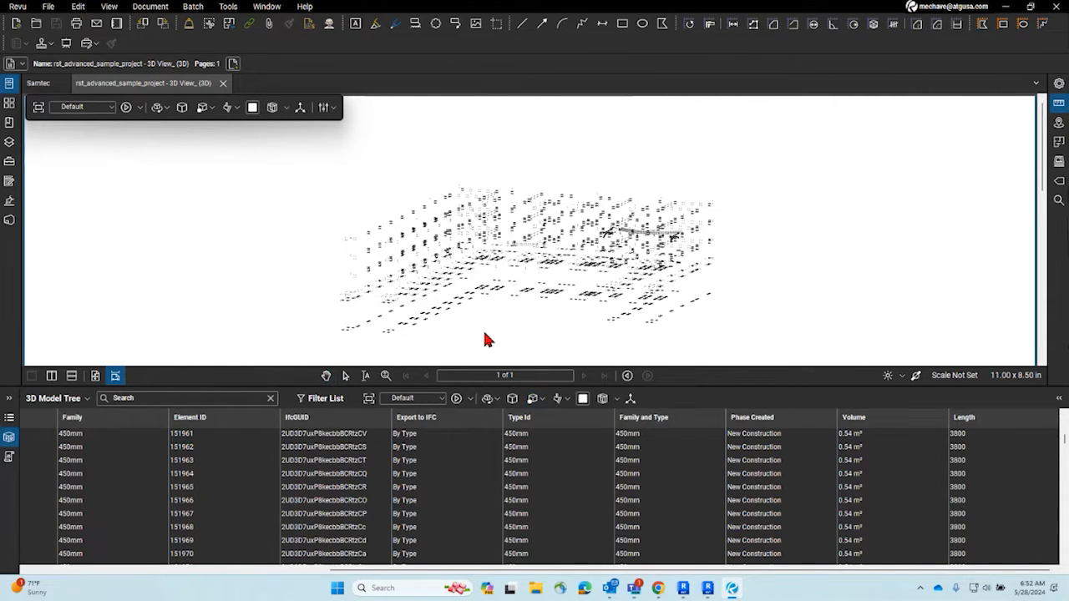
drag(511, 322, 431, 336)
scroll(416, 234, up, 3)
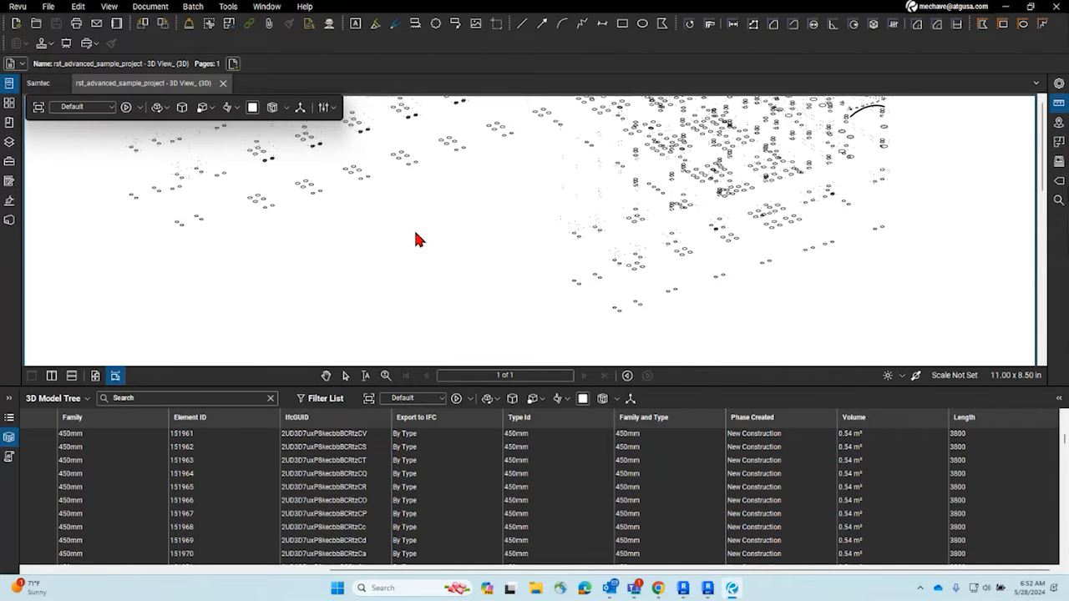
drag(412, 242, 485, 358)
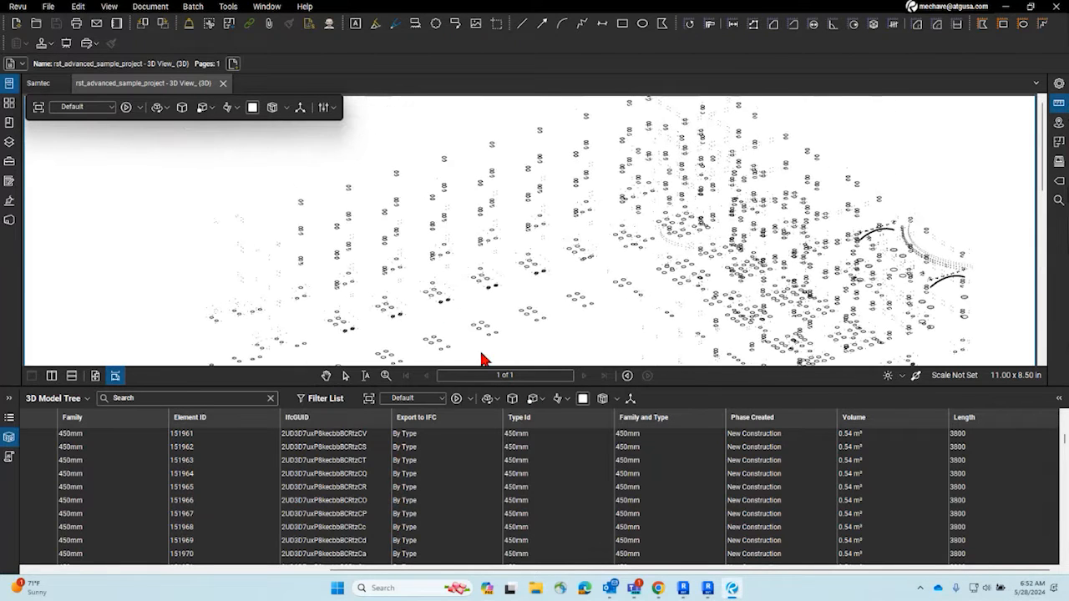
click(440, 263)
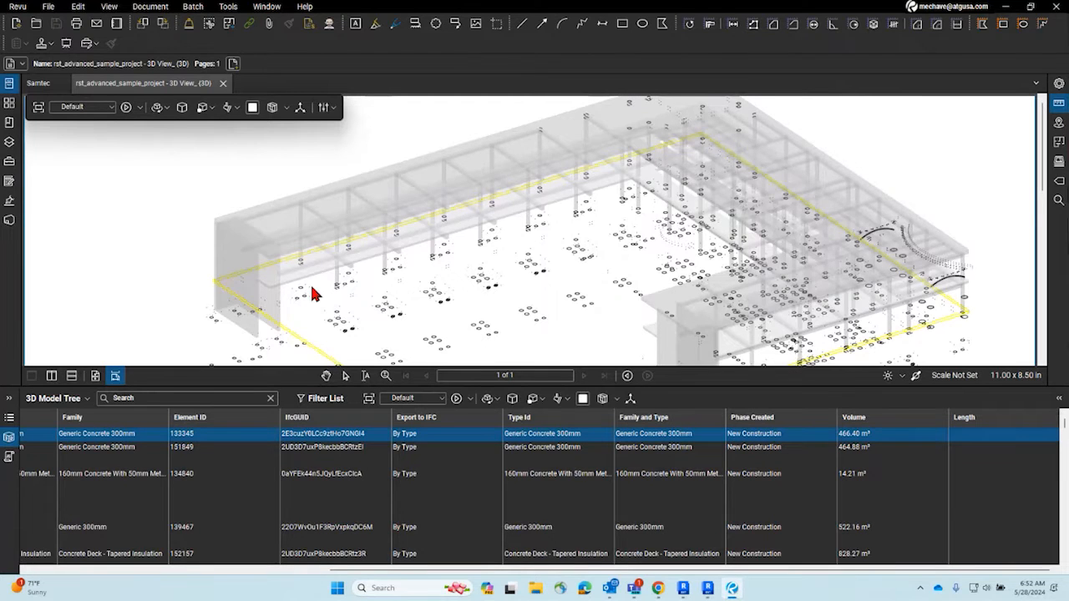
click(157, 266)
drag(532, 279, 503, 252)
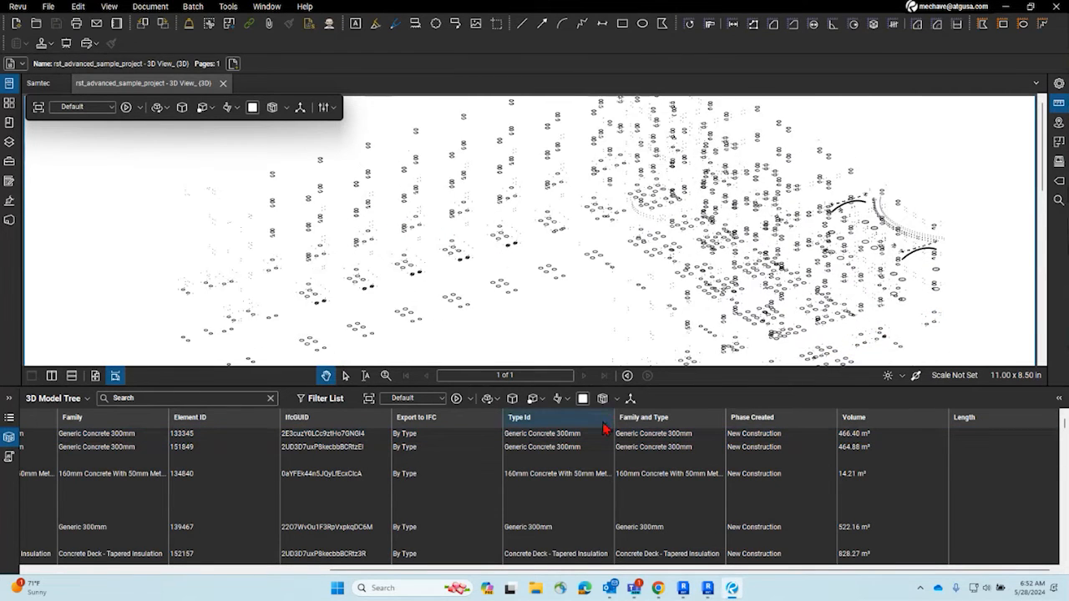
Step: Try the Shaded Vertices render mode and look at the whole building as points
click(536, 399)
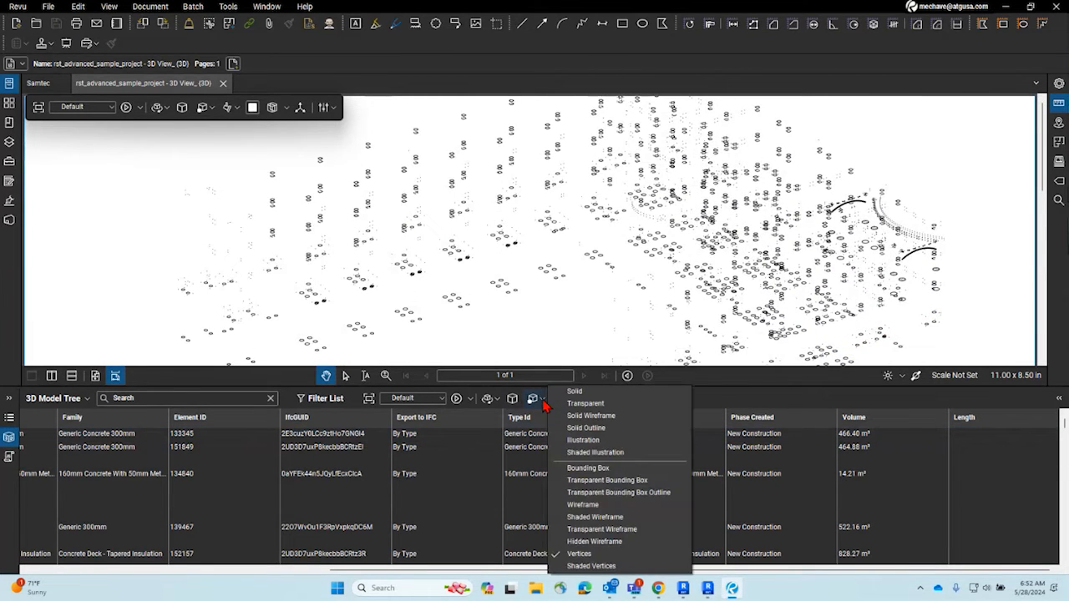
click(587, 566)
scroll(496, 306, down, 5)
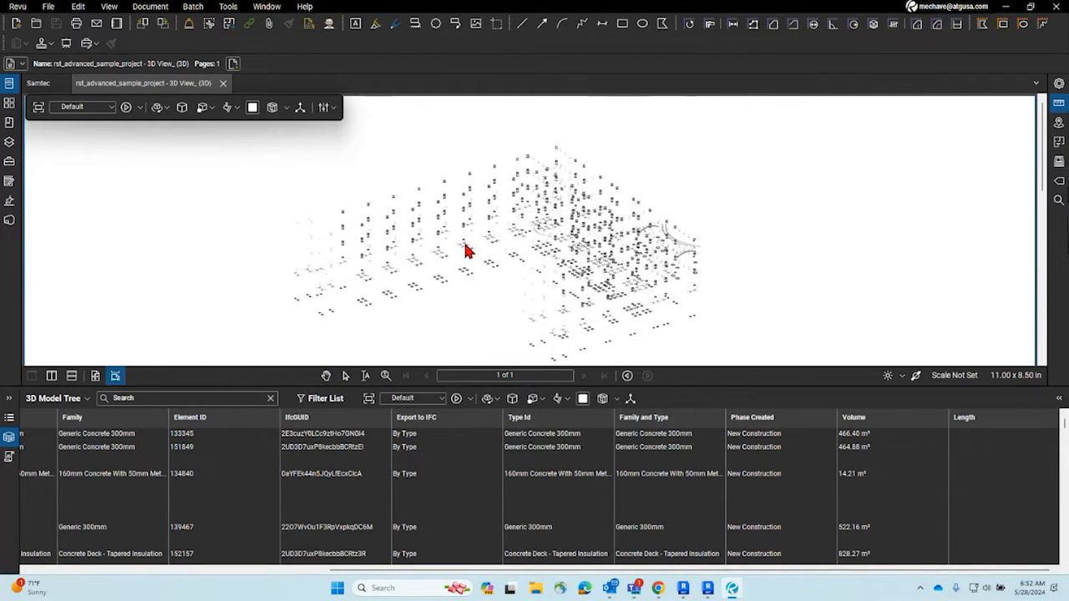
scroll(466, 250, down, 2)
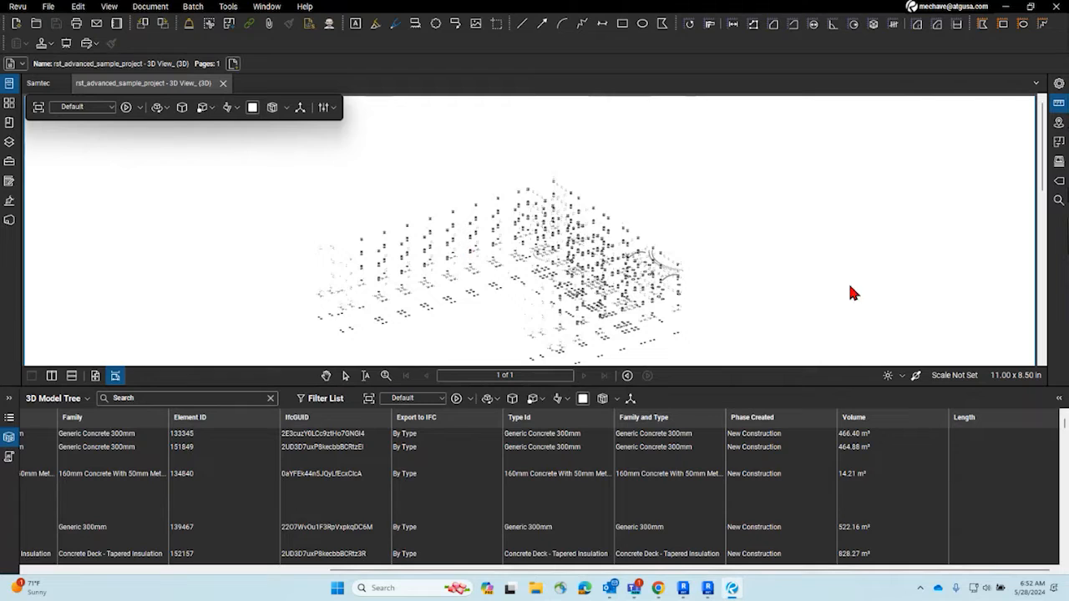
Step: Toggle the 3D model's camera projection and keep the 3D navigation mode on Spin
click(517, 401)
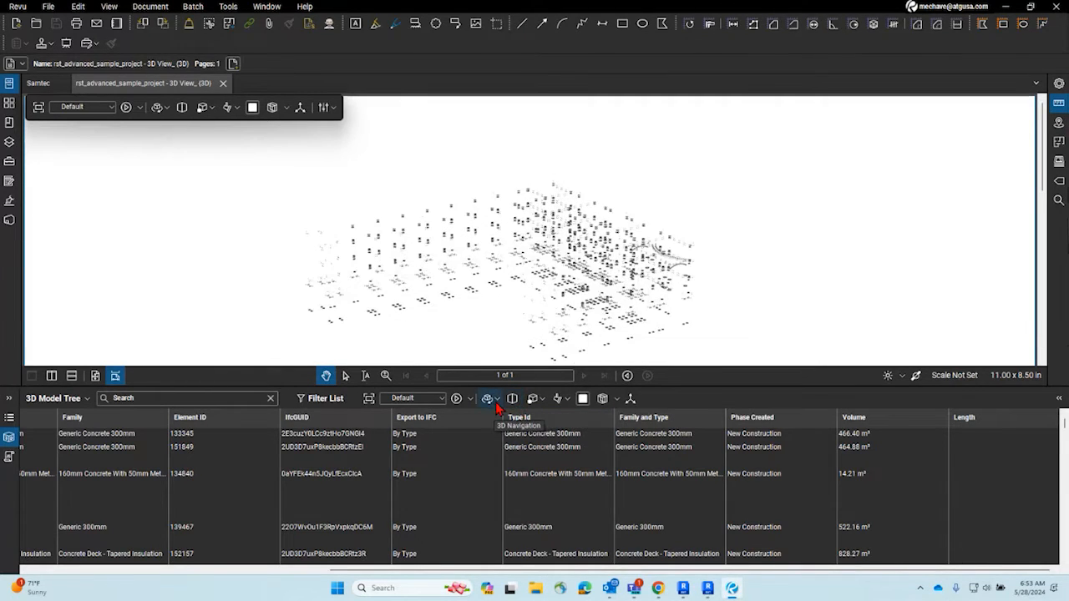
click(497, 401)
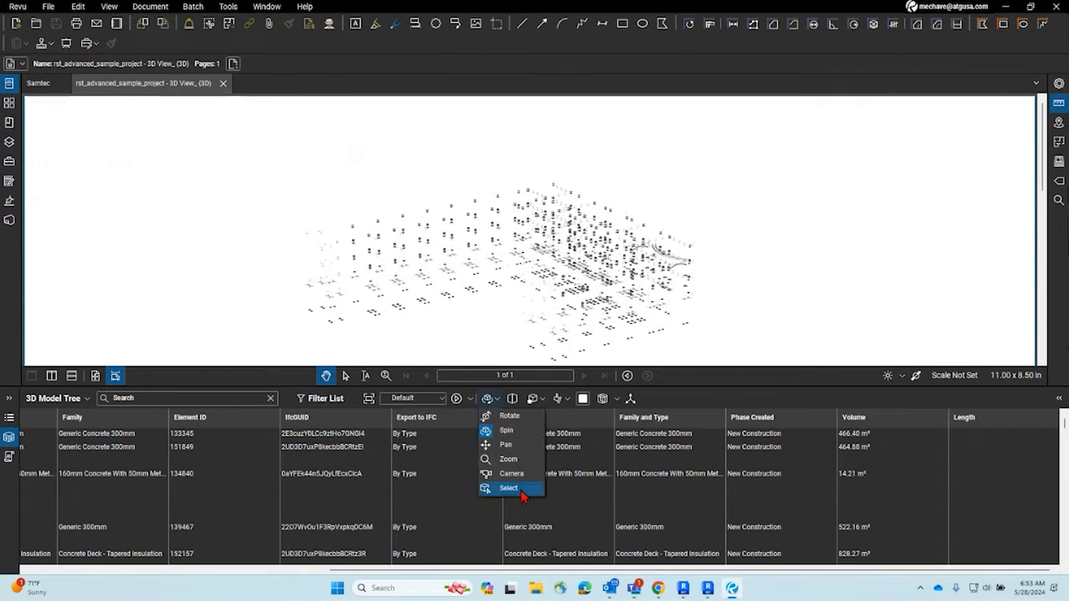
click(488, 430)
Step: Show the Home and Front saved views, then orbit the Front view to an elevated angle over the courtyard
click(443, 400)
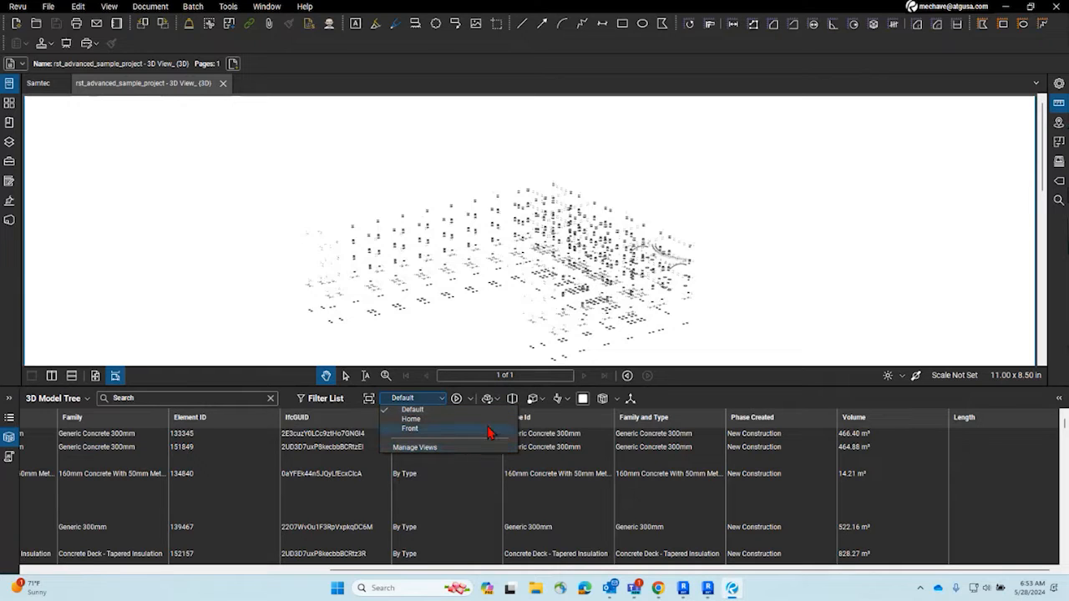
click(433, 419)
click(441, 399)
click(438, 430)
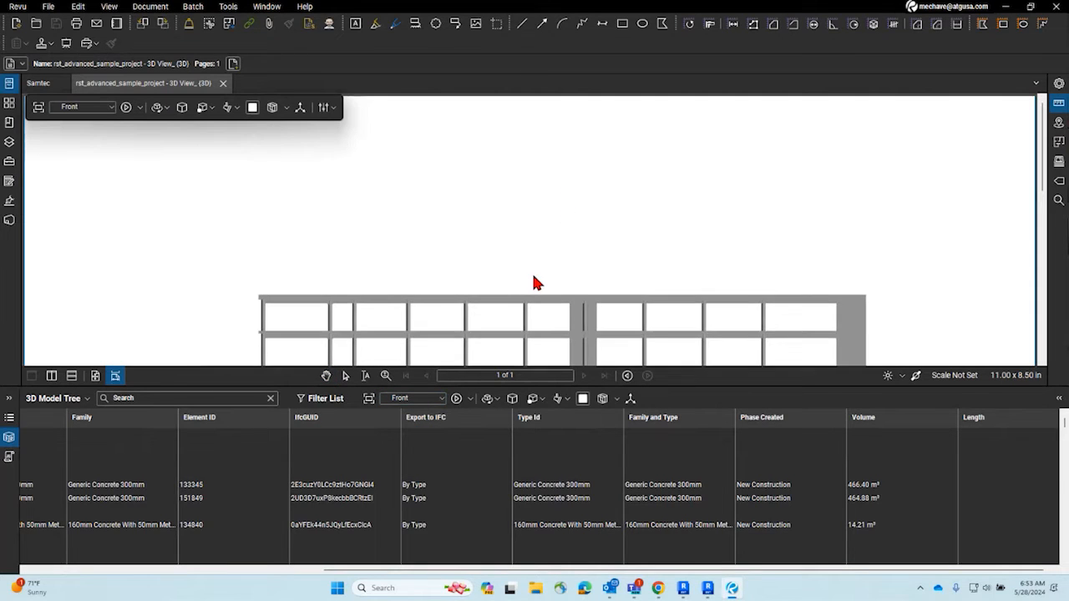
drag(499, 238, 430, 276)
Step: Add a saved view of the current model orientation through the view manager, keeping its default name and settings
click(441, 400)
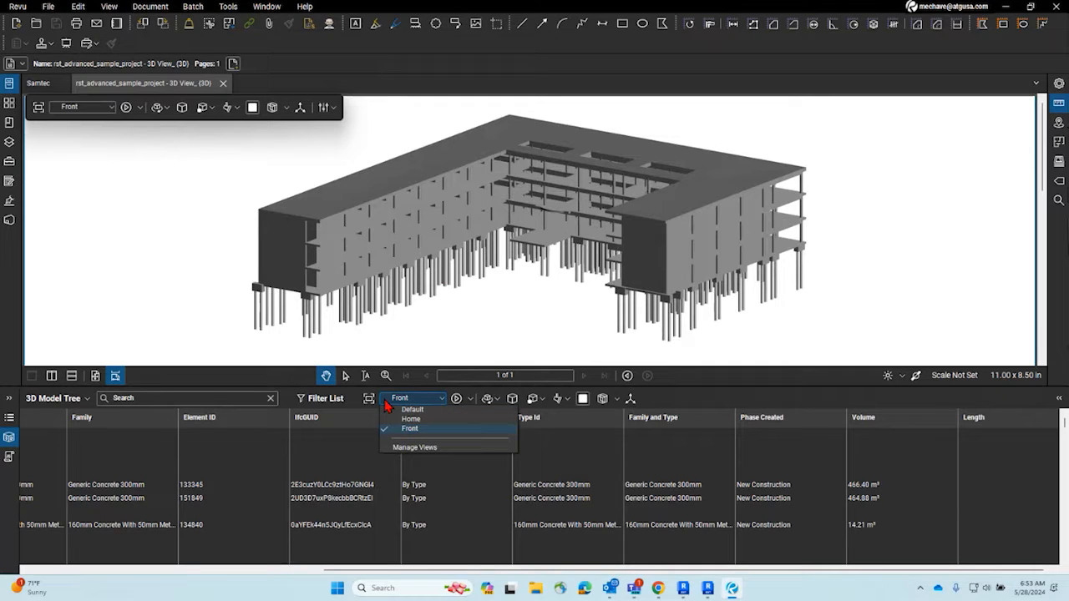
click(355, 418)
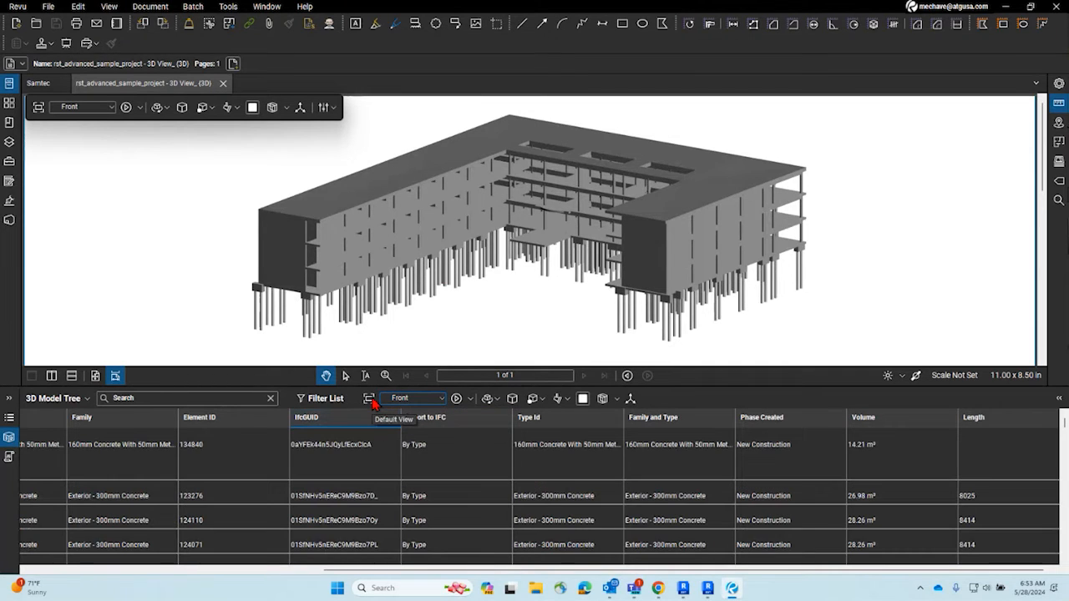
click(437, 402)
click(451, 427)
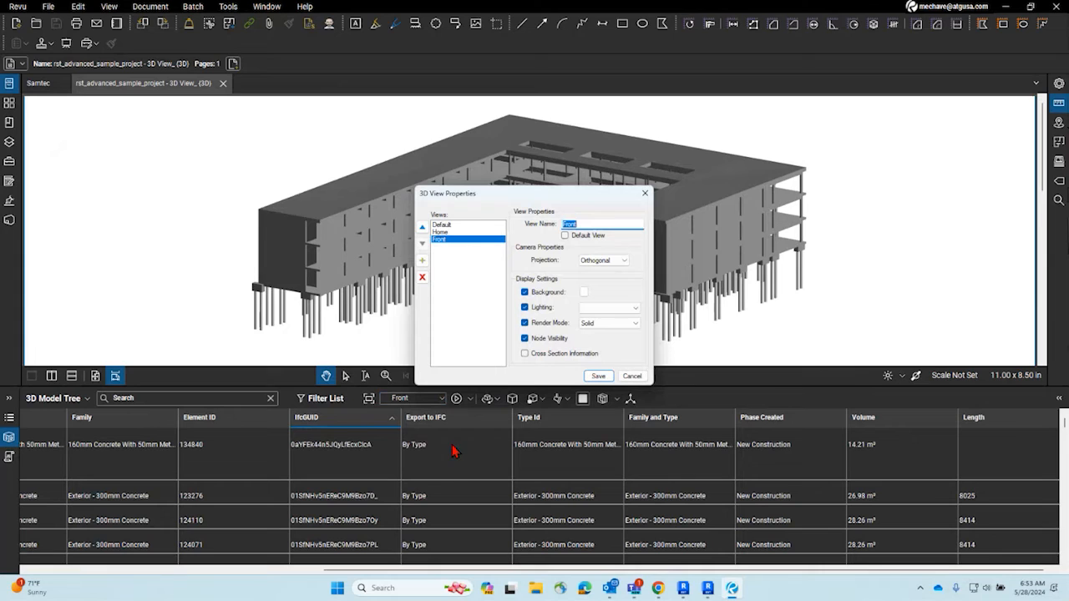
click(422, 259)
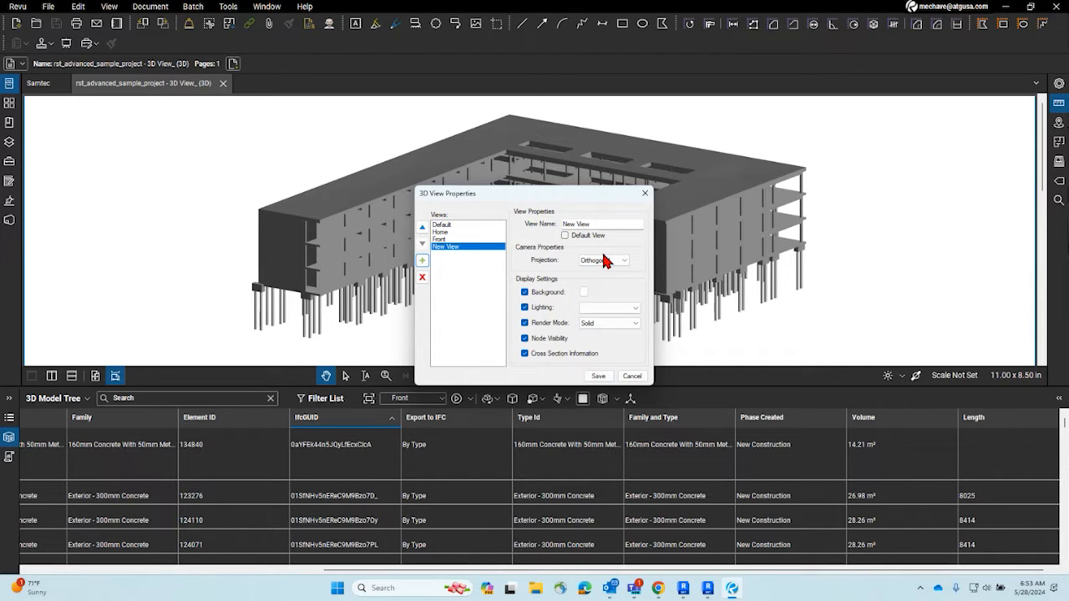
click(598, 375)
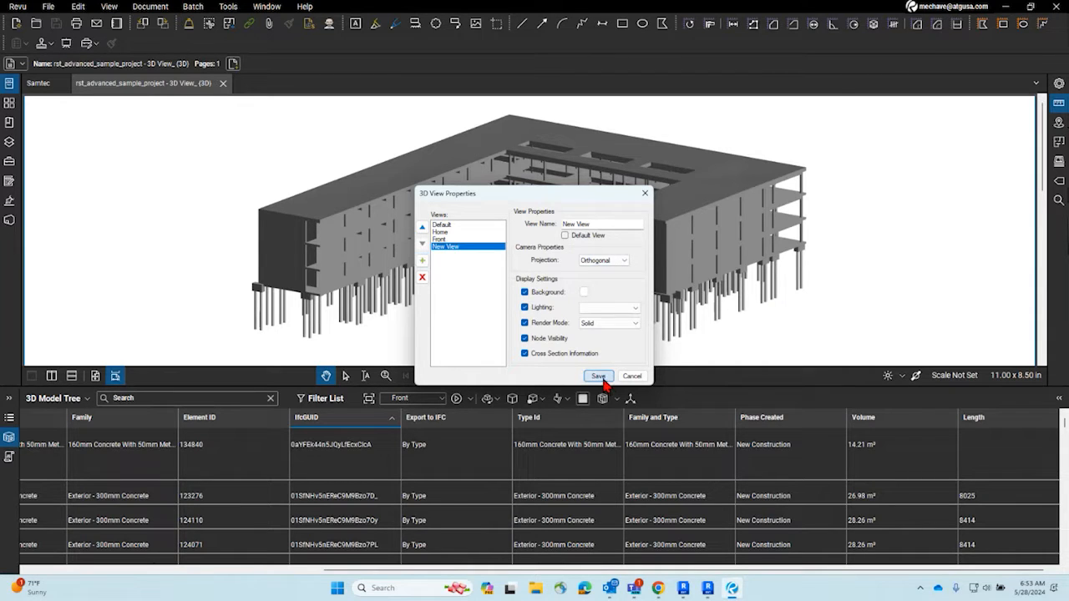
Step: Switch the model to the Front view and back to the newly saved view to check it
click(430, 399)
click(427, 429)
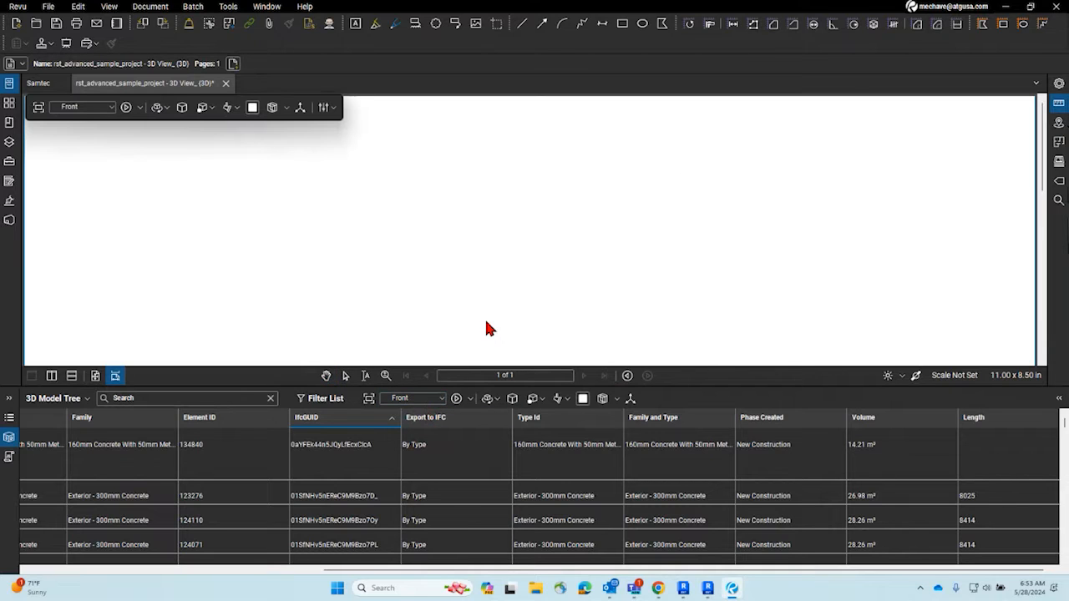
click(409, 401)
click(425, 443)
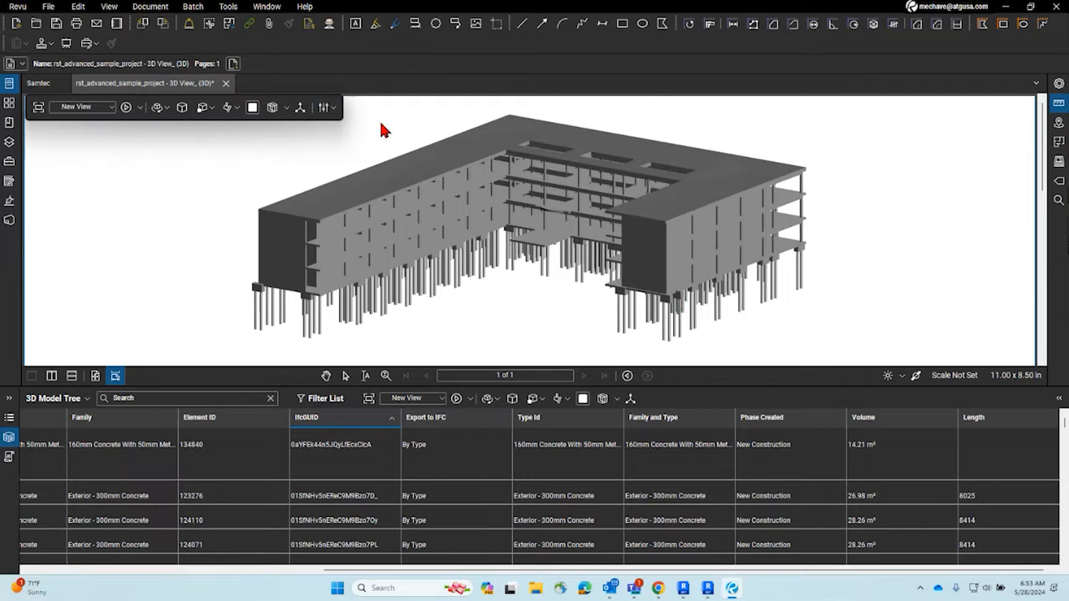
click(334, 108)
click(478, 261)
drag(542, 321, 482, 315)
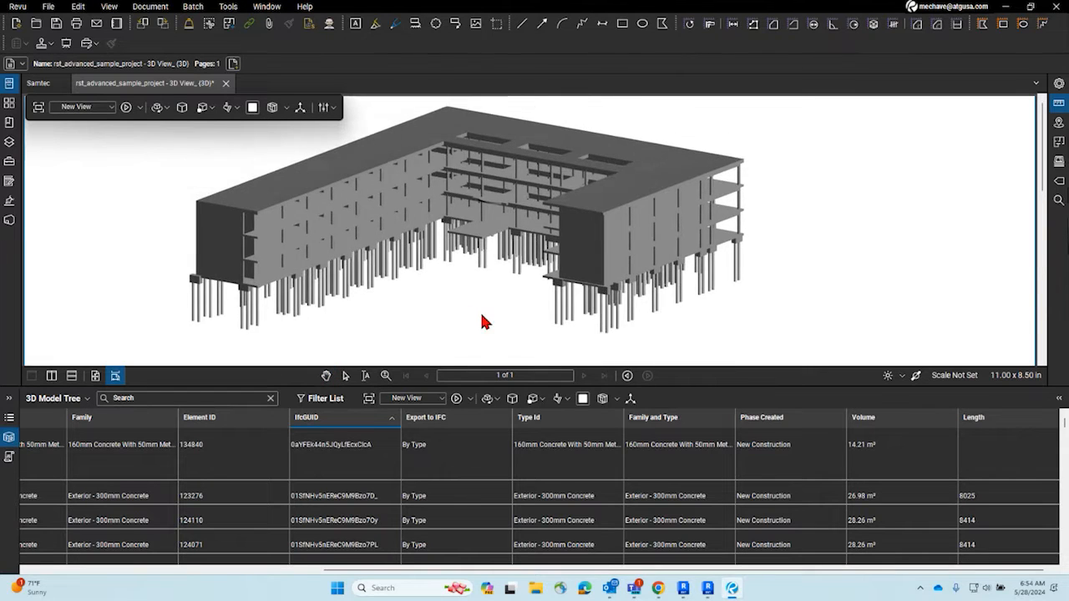
Step: Apply the Primary Color lighting scheme to the 3D model and save the PDF
click(557, 406)
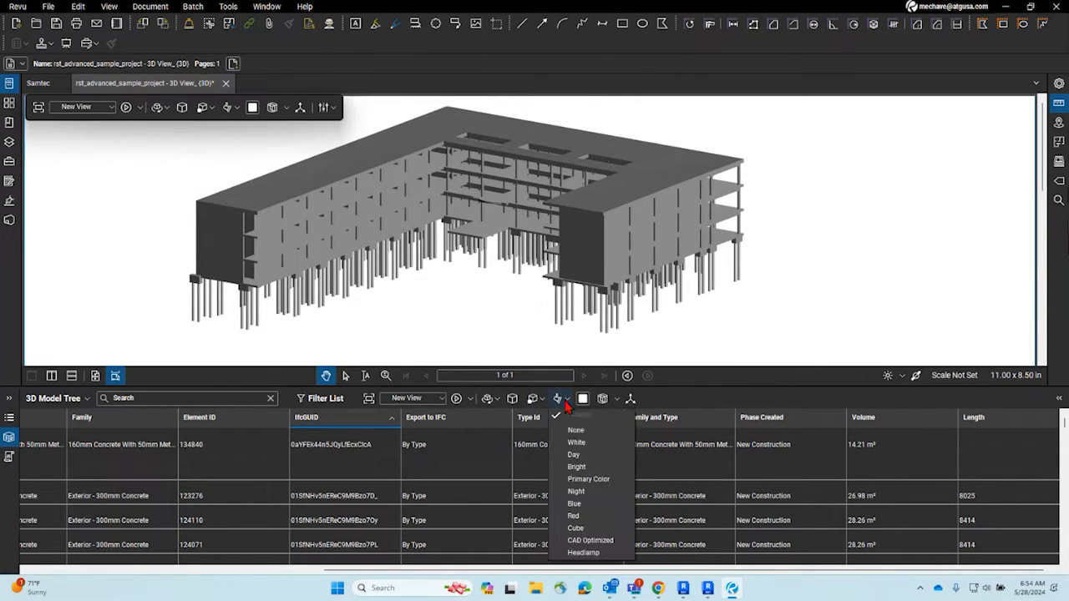
click(583, 477)
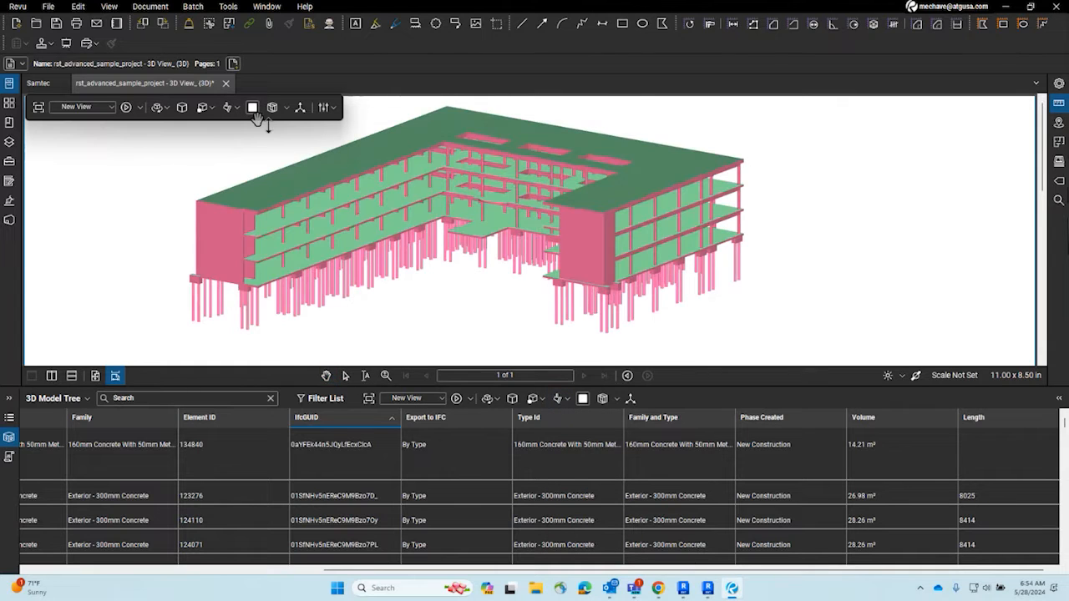
right_click(171, 87)
click(205, 89)
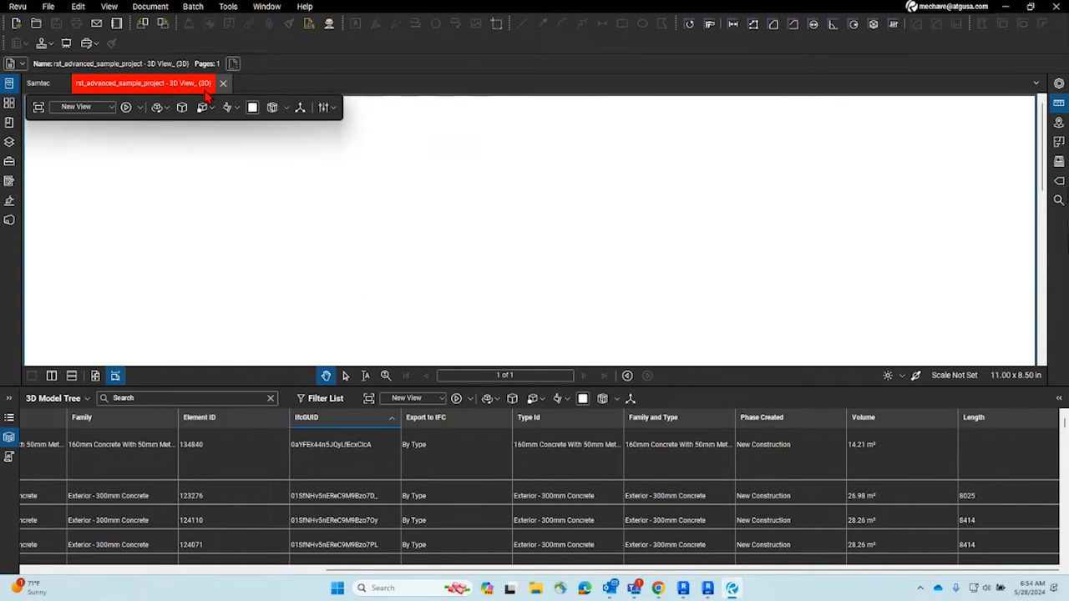
Step: Close the rst_advanced_sample_project 3D PDF and reopen it from the recent files, hiding the file list again
click(223, 84)
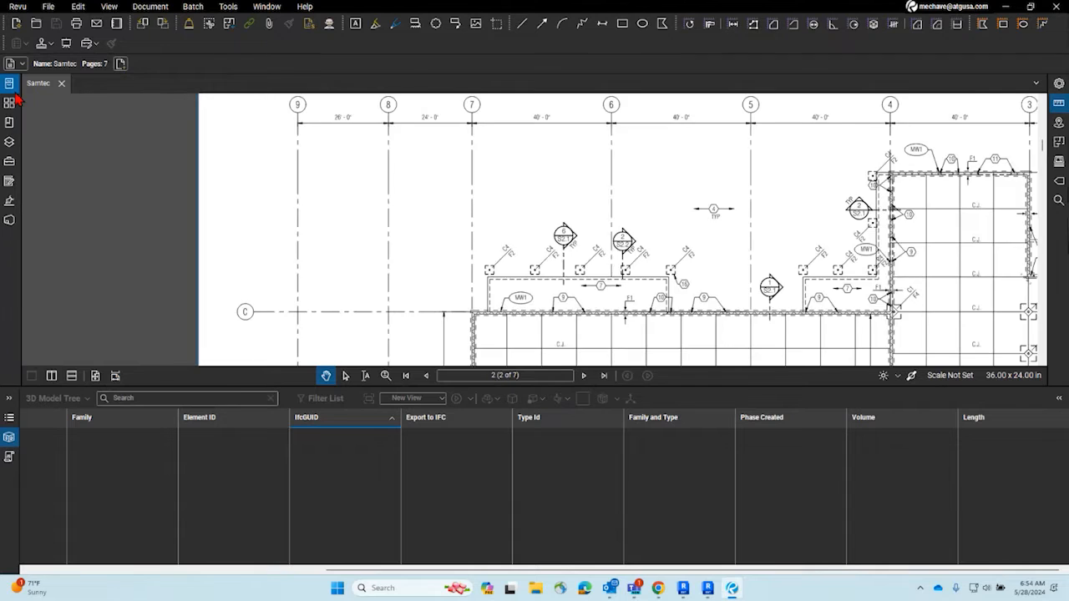
click(10, 85)
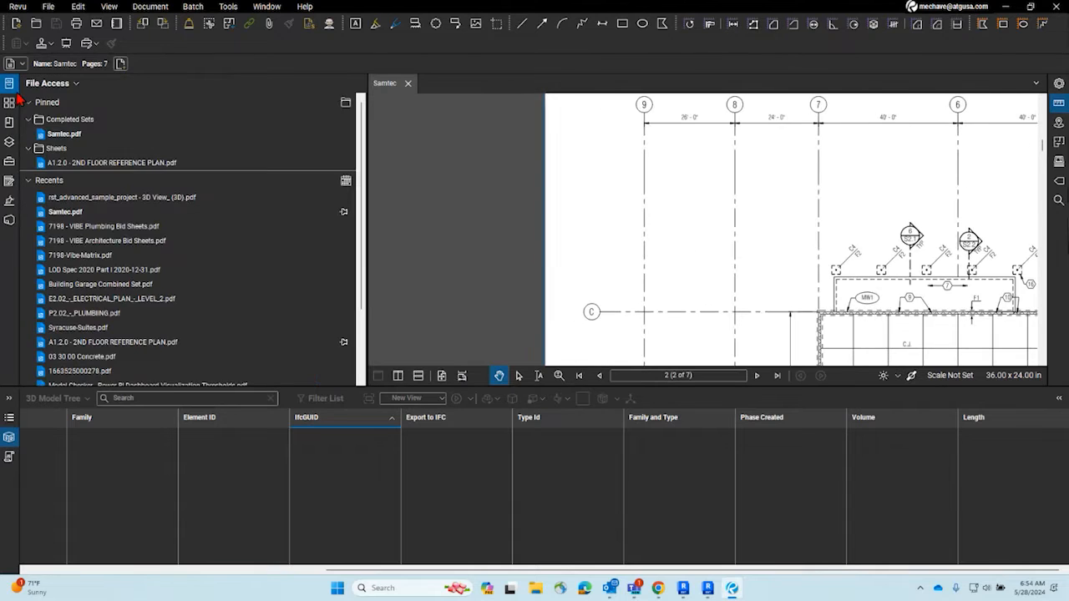
click(98, 201)
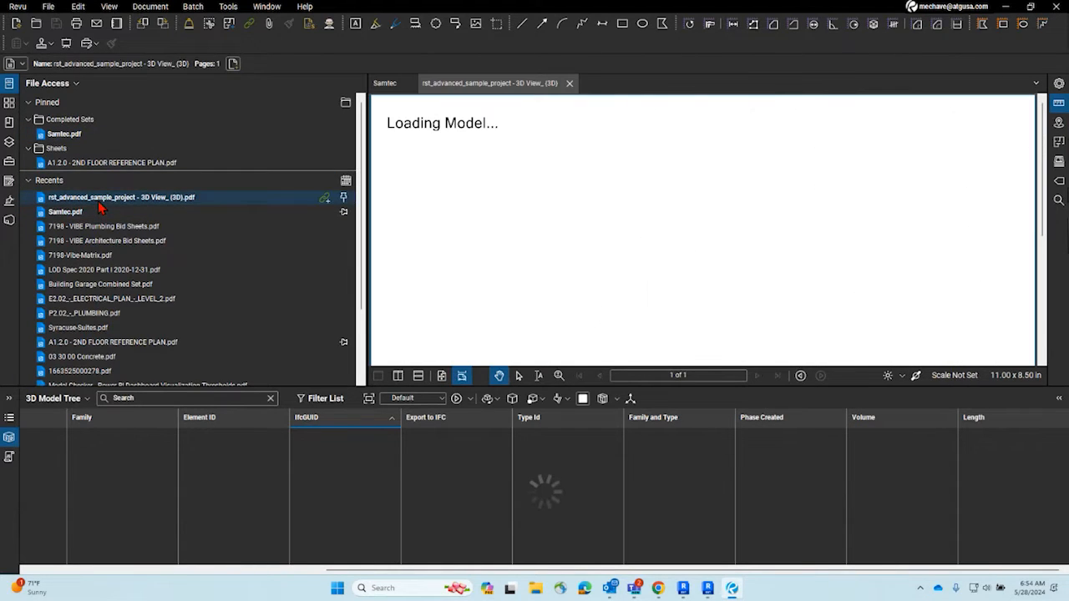
click(10, 83)
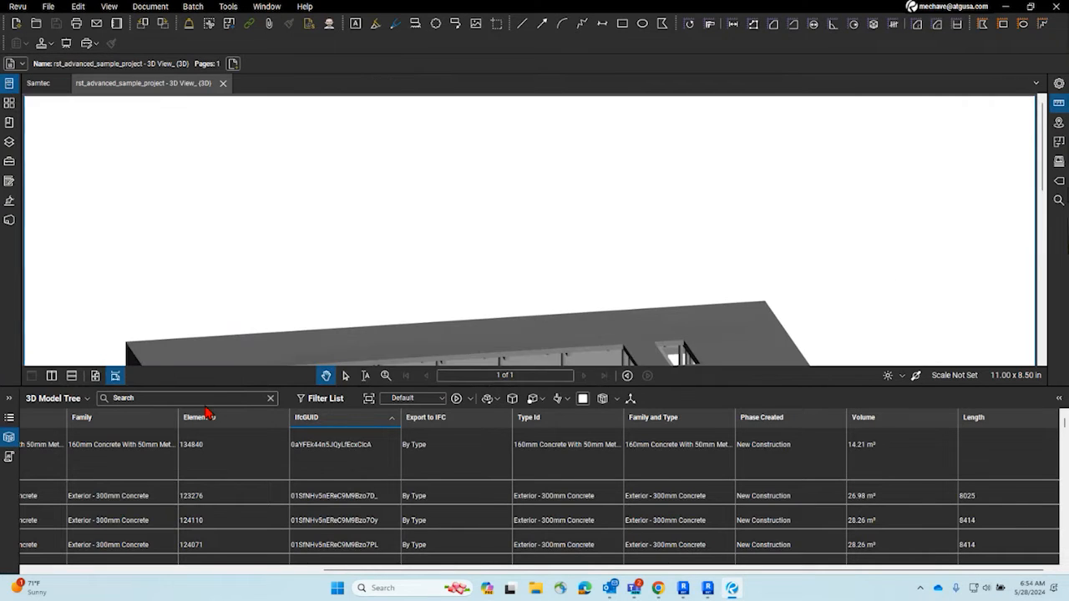
Step: Shrink the model tree area, orbit the reopened model away from its default view, and restore the saved view New View
drag(276, 387, 275, 504)
drag(398, 428, 341, 301)
click(420, 517)
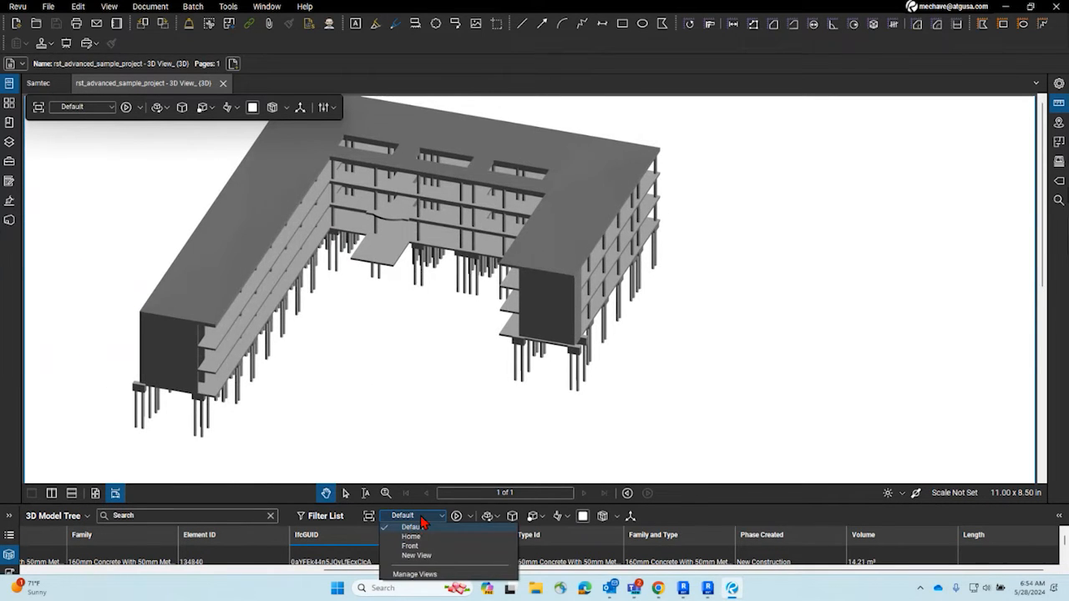
drag(703, 370, 583, 351)
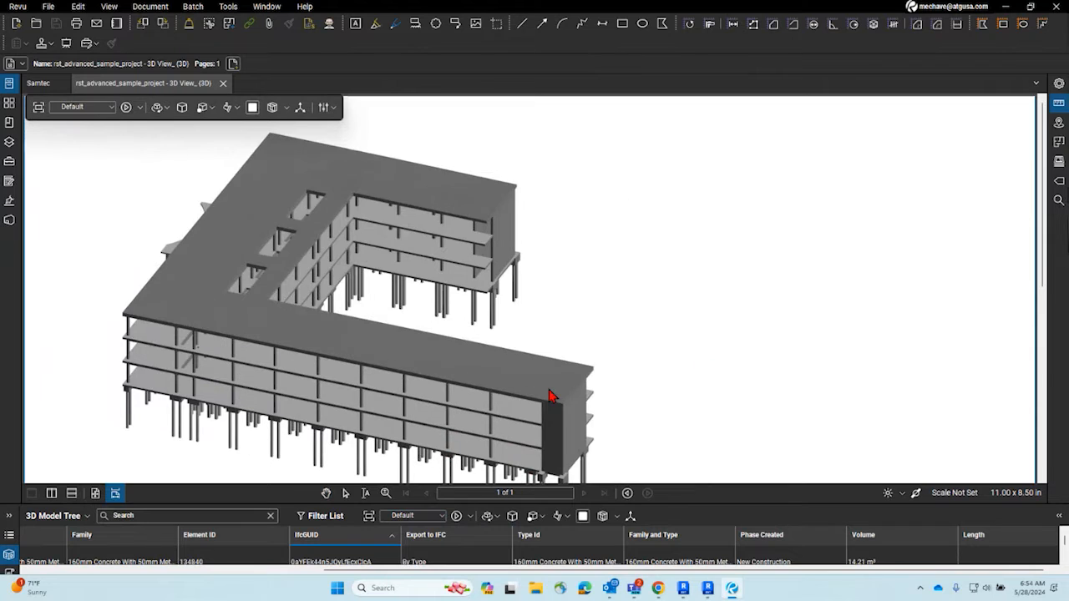
click(428, 518)
click(426, 557)
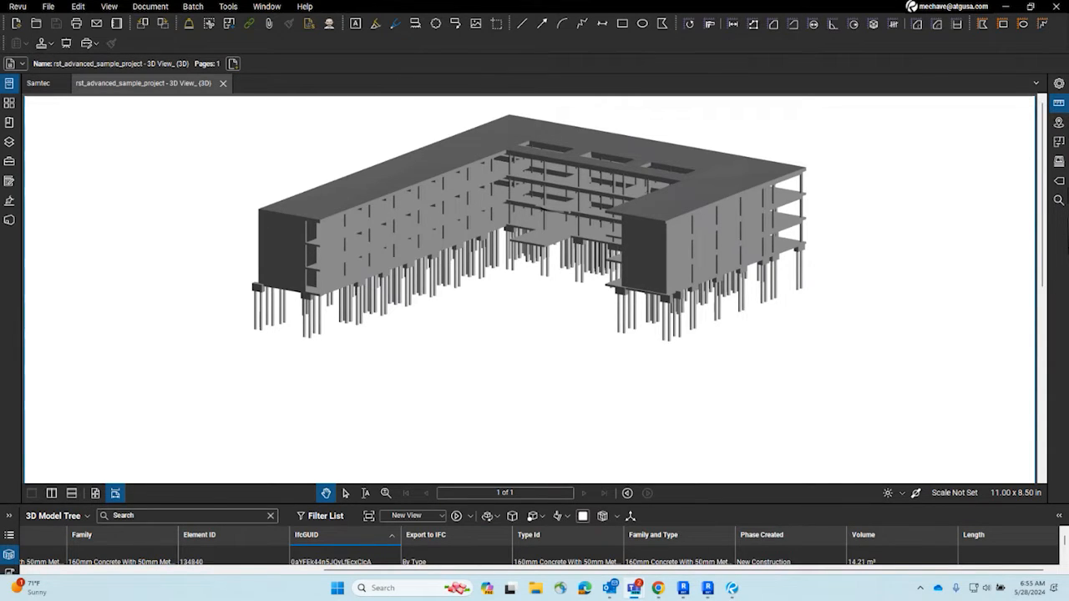
Step: Orbit the model from the saved view to a side elevation of the building
click(582, 313)
scroll(522, 324, down, 2)
scroll(521, 324, up, 2)
drag(520, 325, 629, 305)
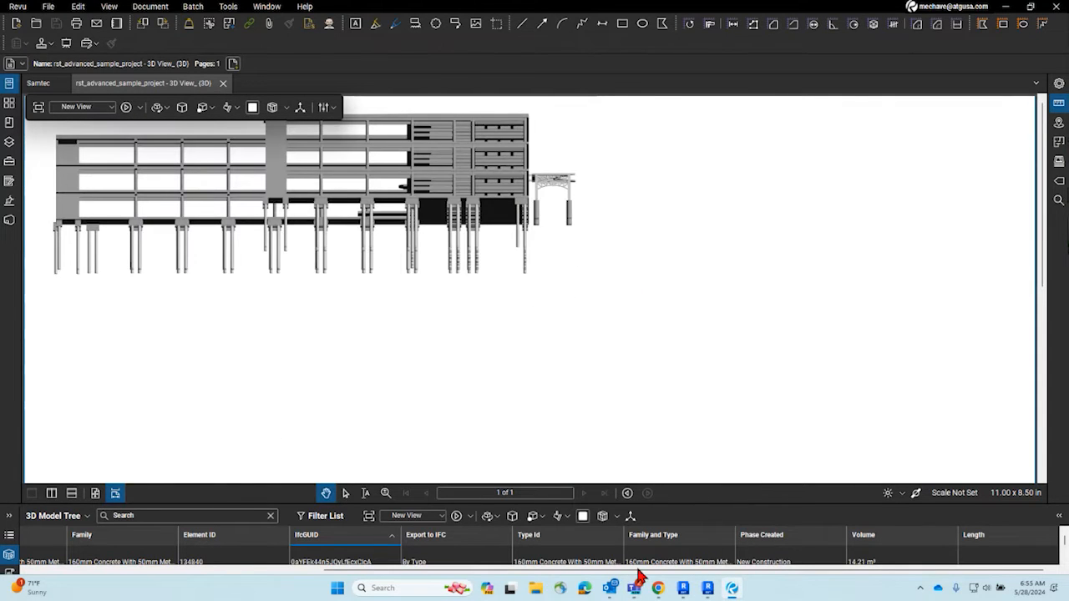
Step: Switch to Chrome and bring the browser window with the Autodesk Docs files onto this screen
mouse_move(709, 590)
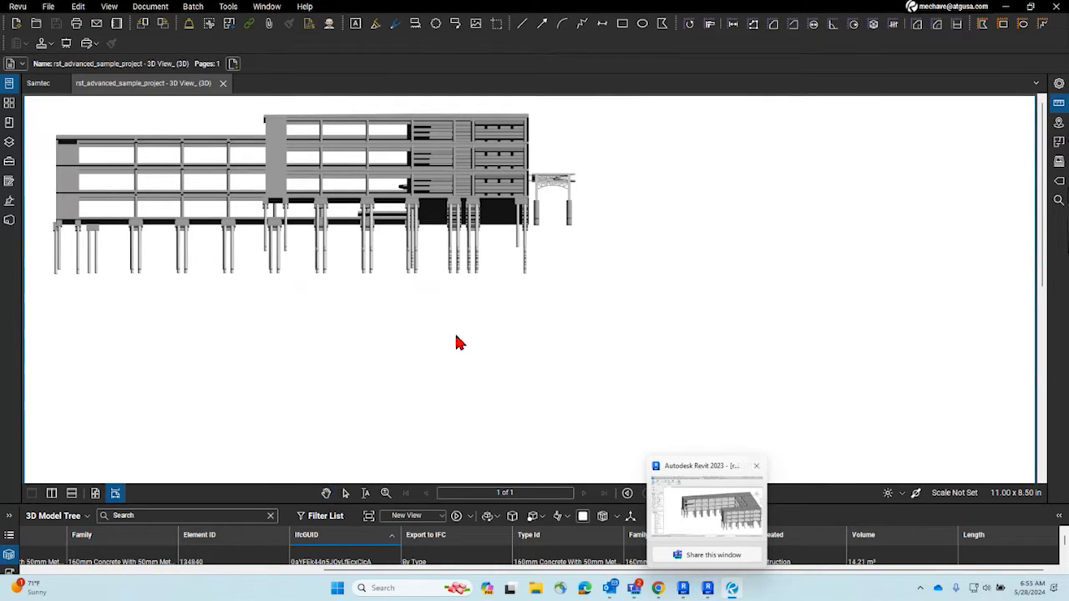
right_click(661, 589)
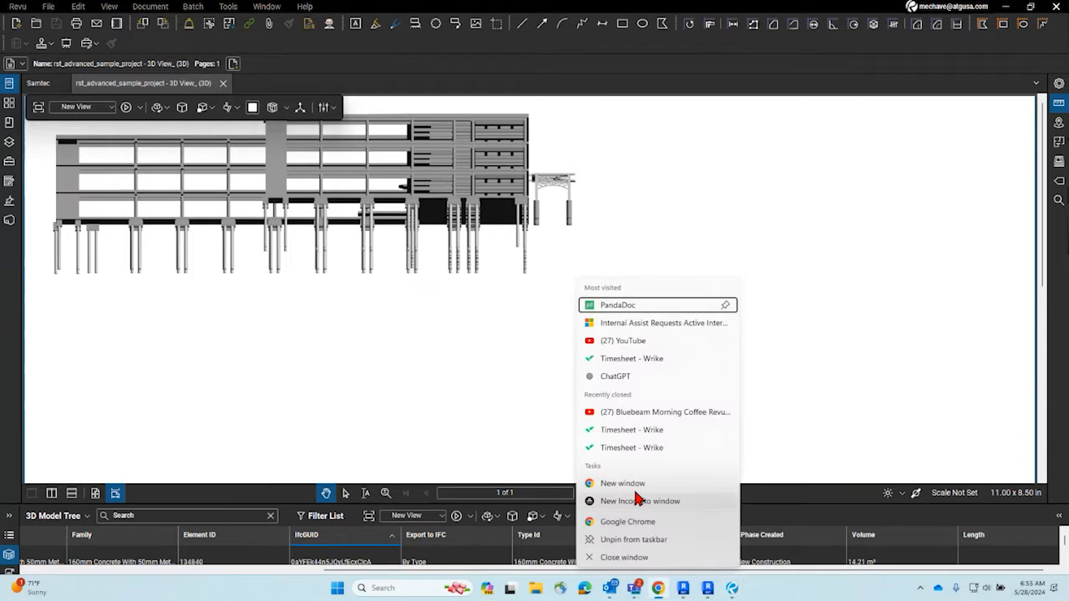
click(566, 161)
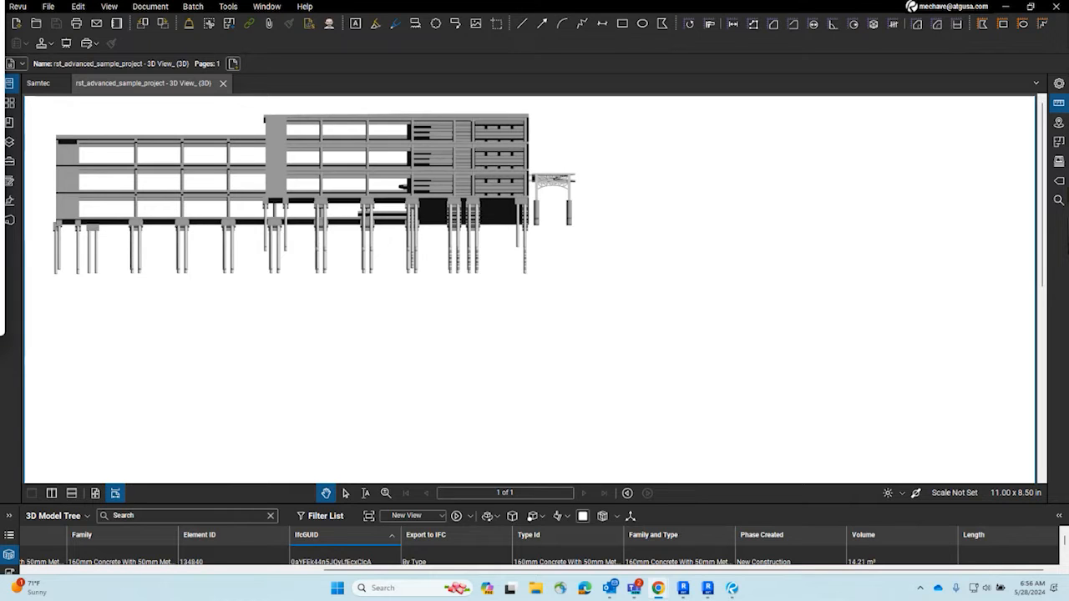
drag(0, 5, 576, 2)
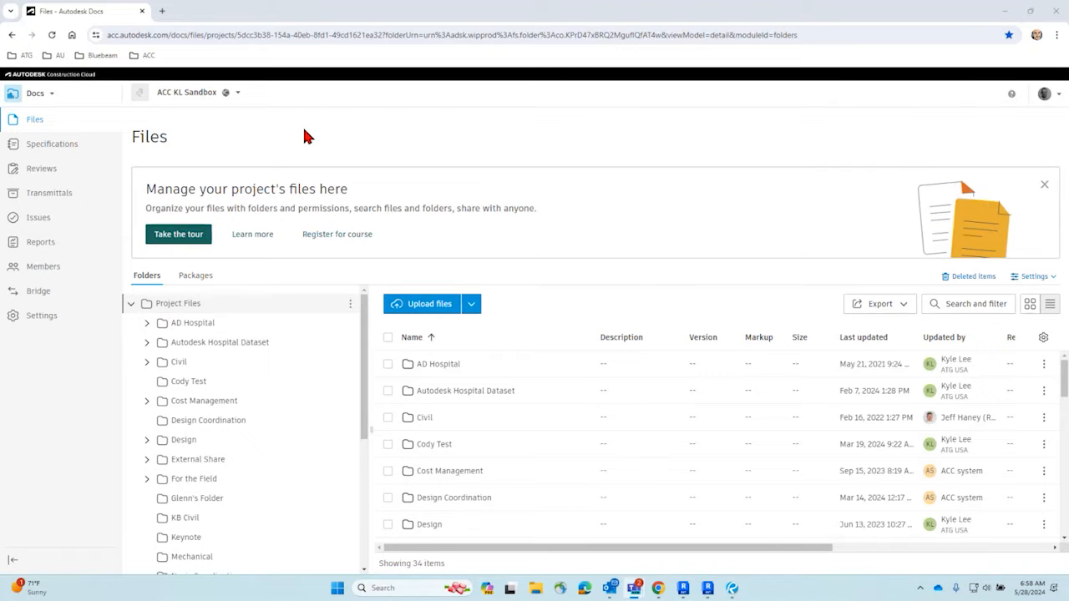
Step: Open Bluebeam Cloud in a new browser tab and sign in with the Bluebeam ID and the saved account password
click(162, 12)
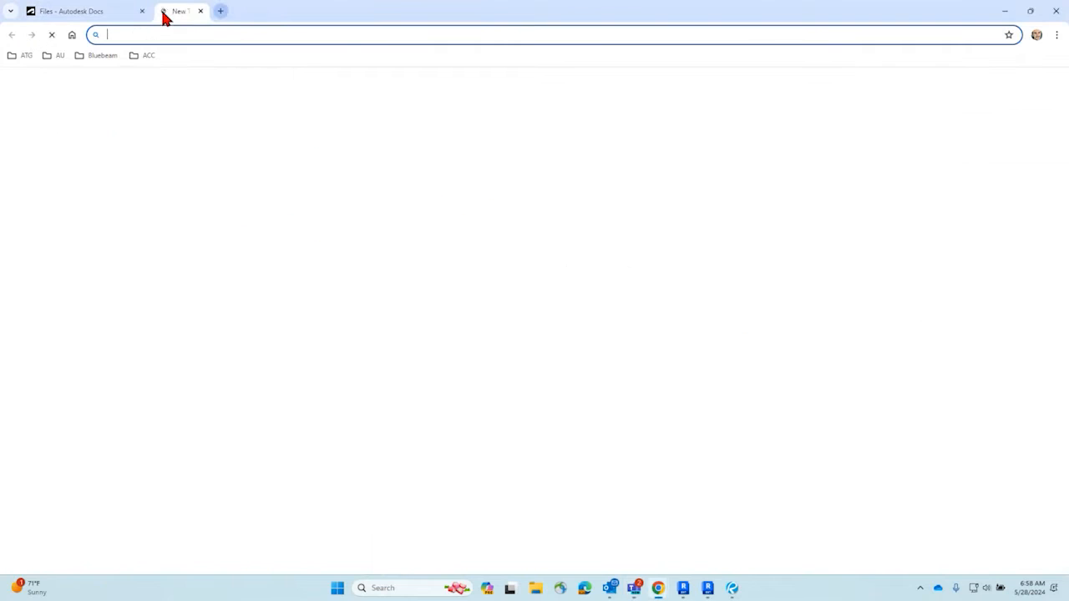
click(558, 340)
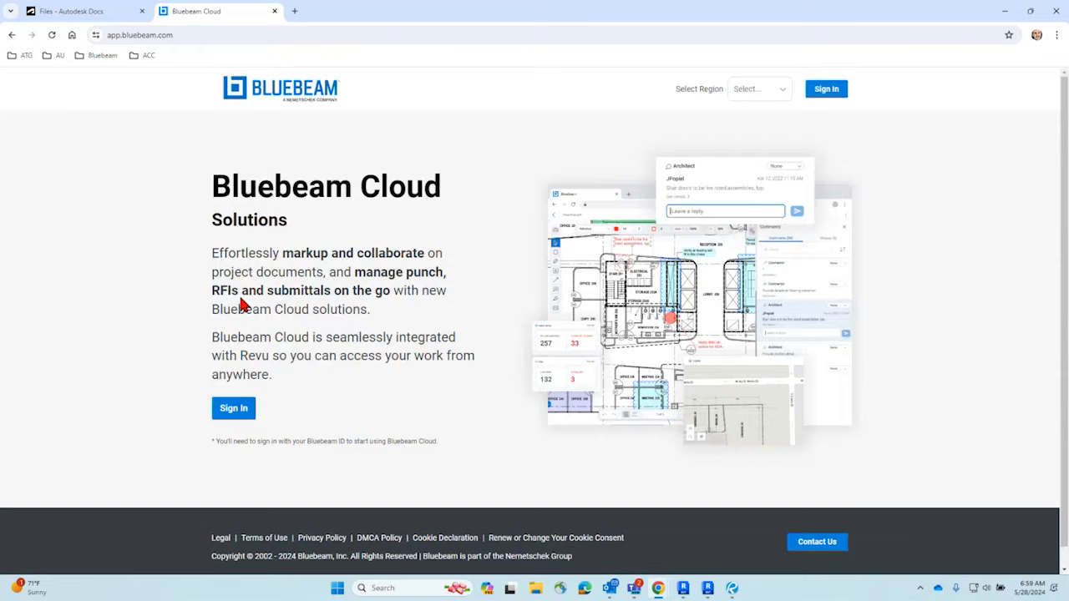
click(835, 91)
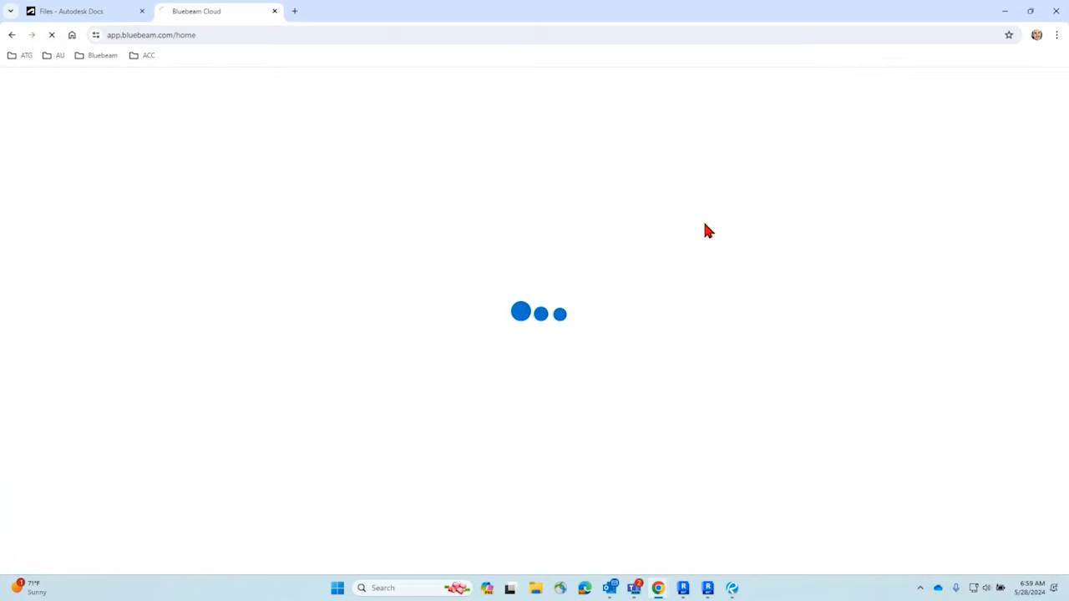
click(501, 351)
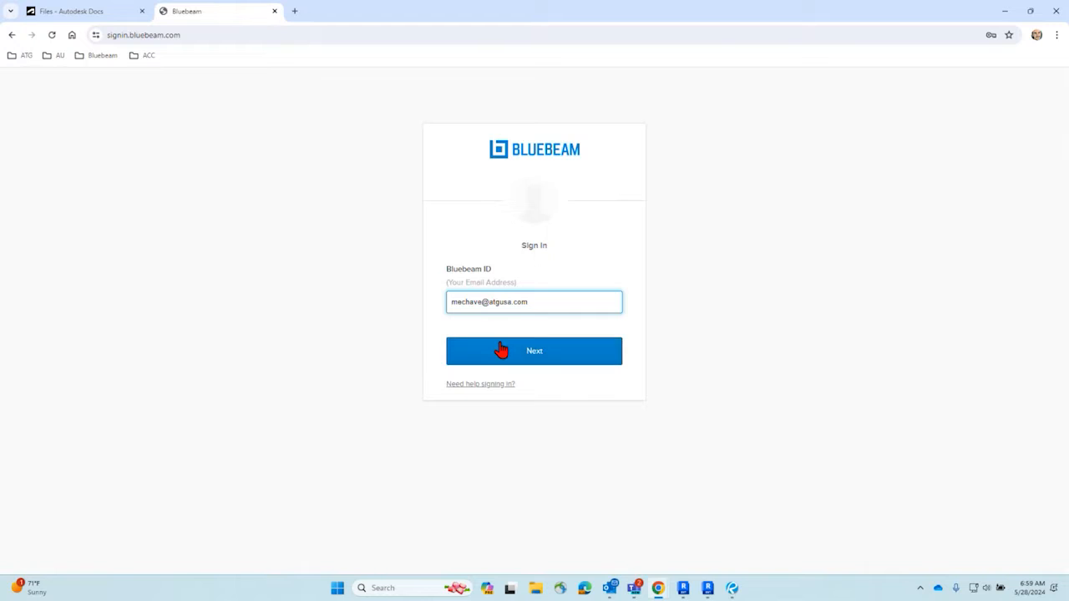
click(565, 374)
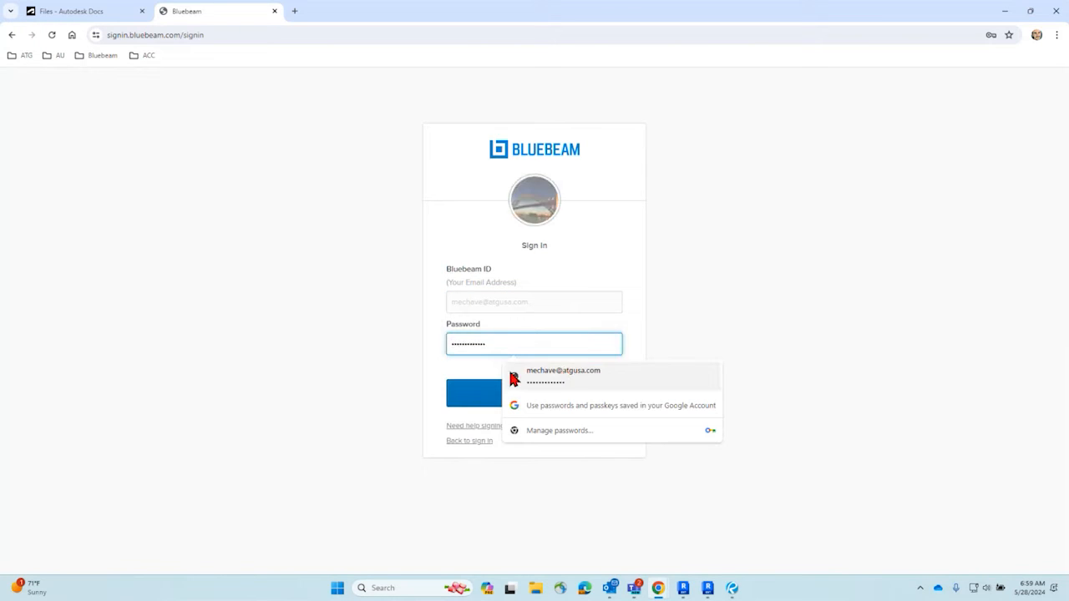
click(451, 386)
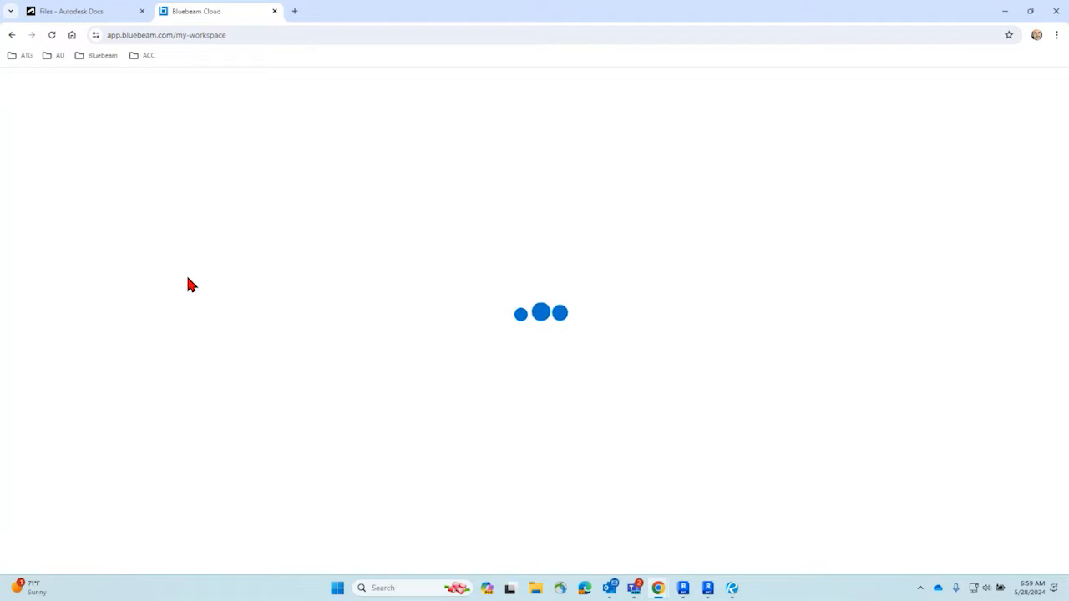
Step: Open DEMO SESSION from the list of Studio Sessions
click(53, 161)
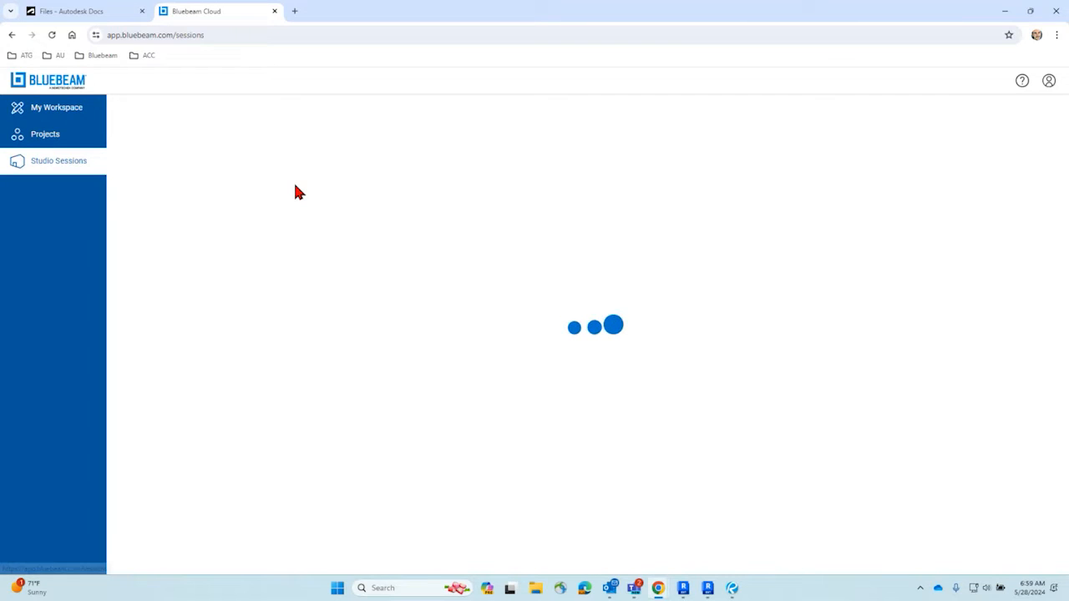
click(298, 181)
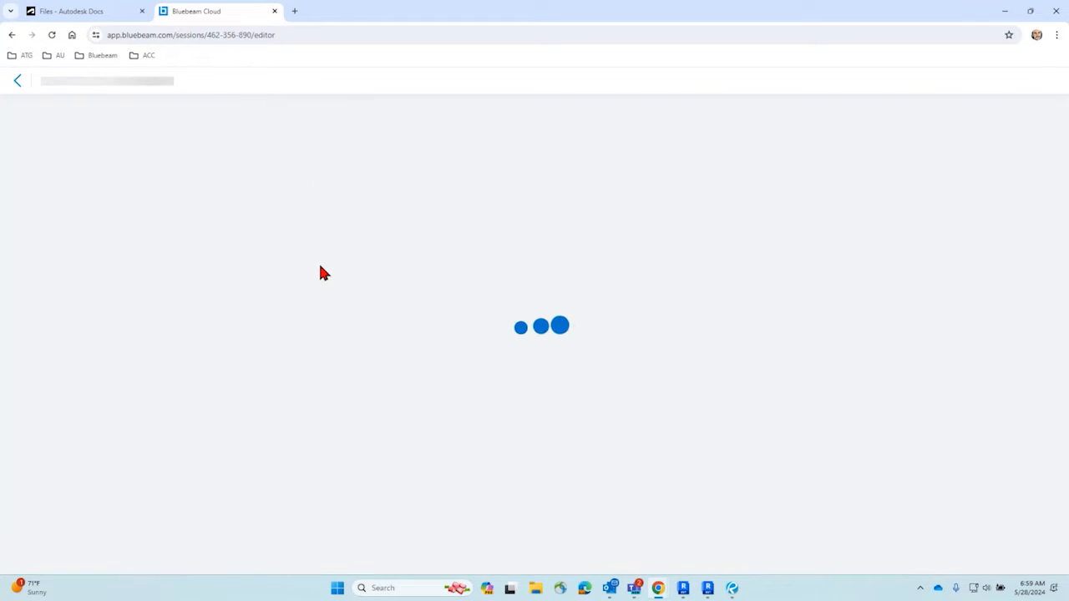
click(219, 81)
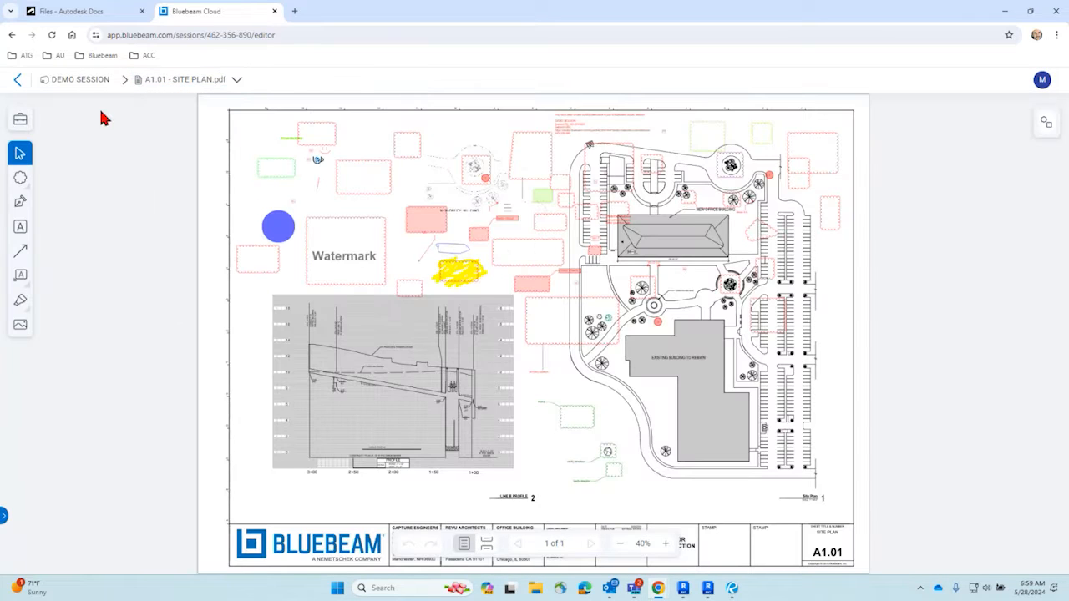
Step: Open Syracuse-Suites.pdf from the session's documents, followed by Residential_Sample_Project_Walk through.pdf
click(185, 80)
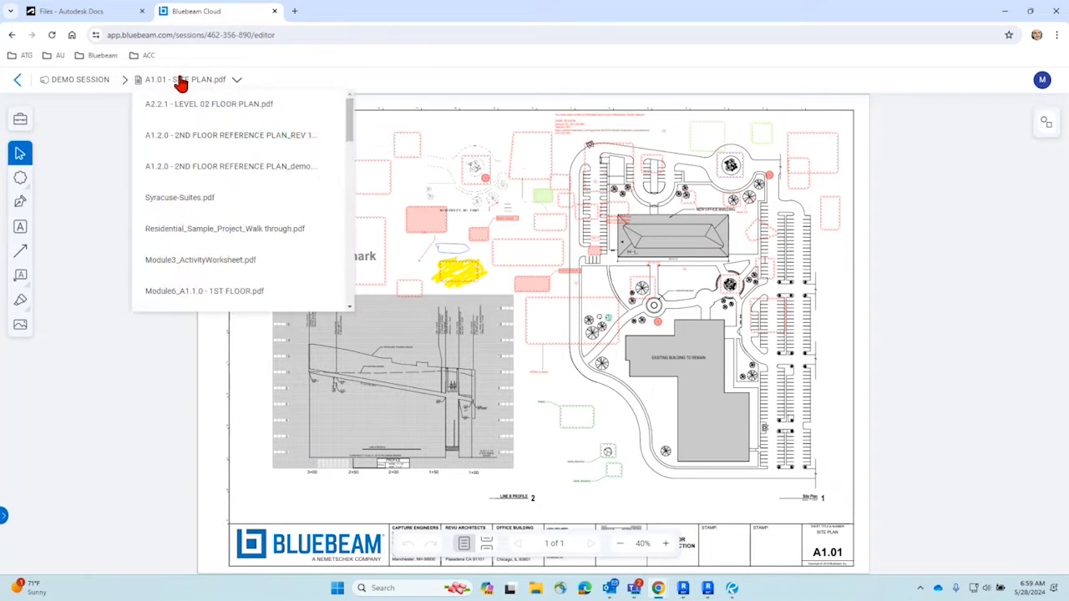
click(191, 204)
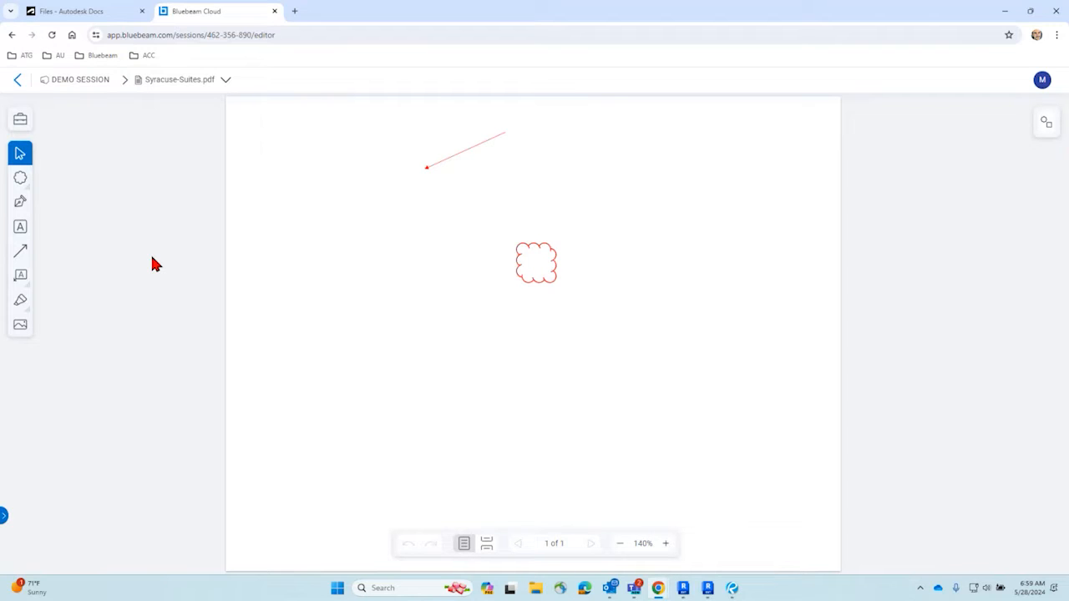
click(195, 81)
click(236, 240)
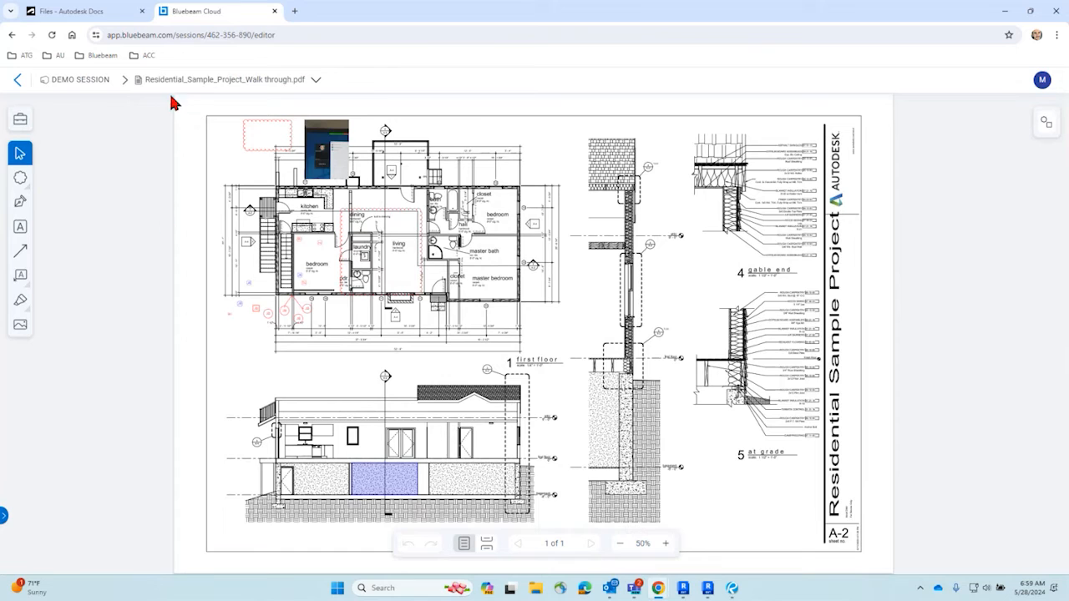
Step: Browse the session's document list, reopen Syracuse-Suites.pdf and show its page thumbnails
click(157, 81)
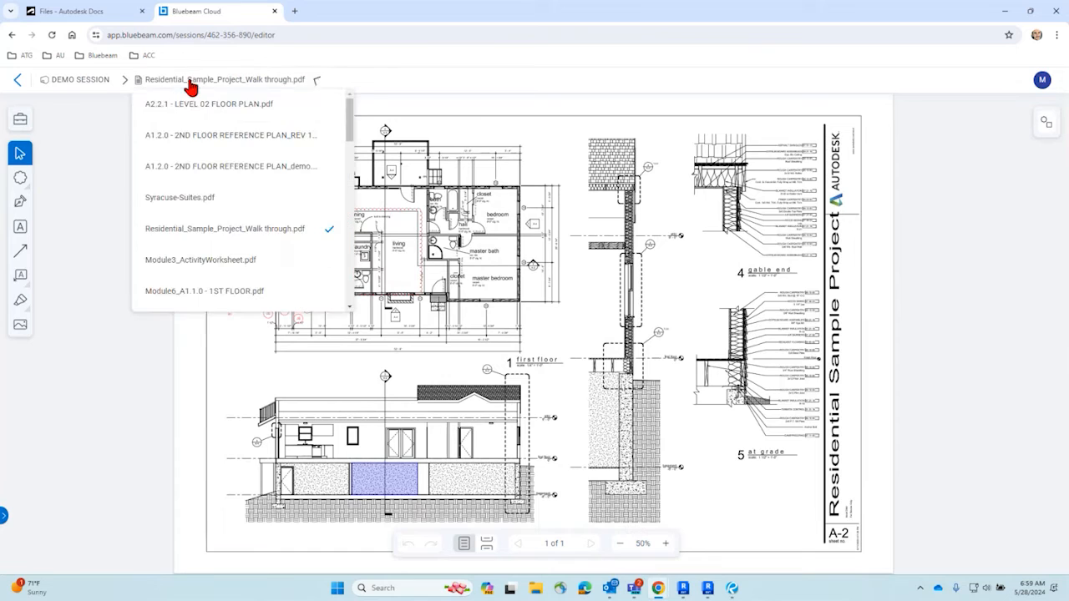
scroll(226, 231, down, 3)
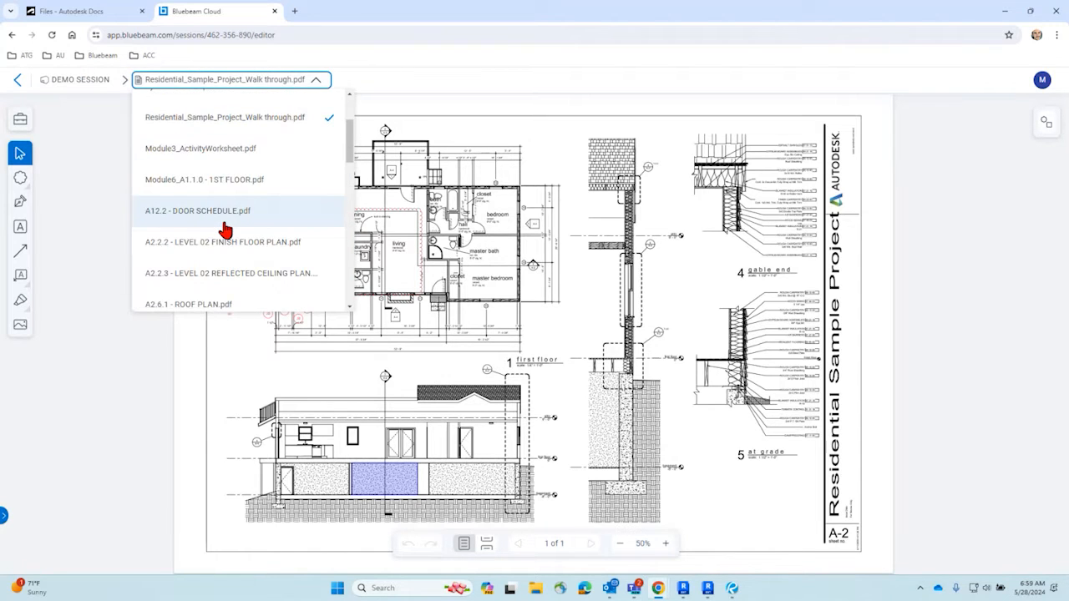
scroll(226, 231, down, 3)
scroll(227, 231, up, 4)
click(216, 142)
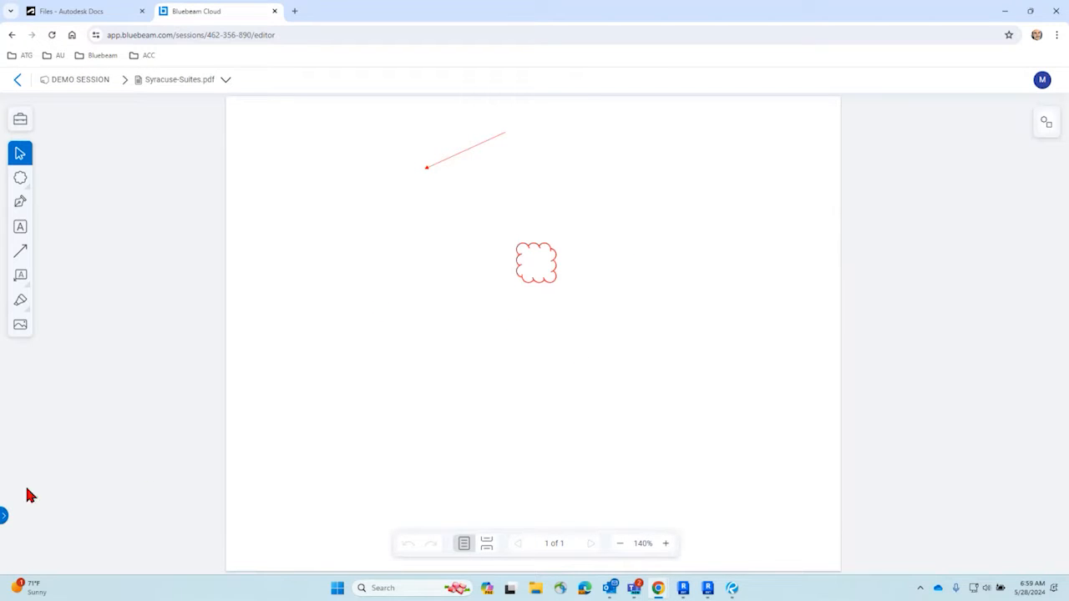
click(4, 515)
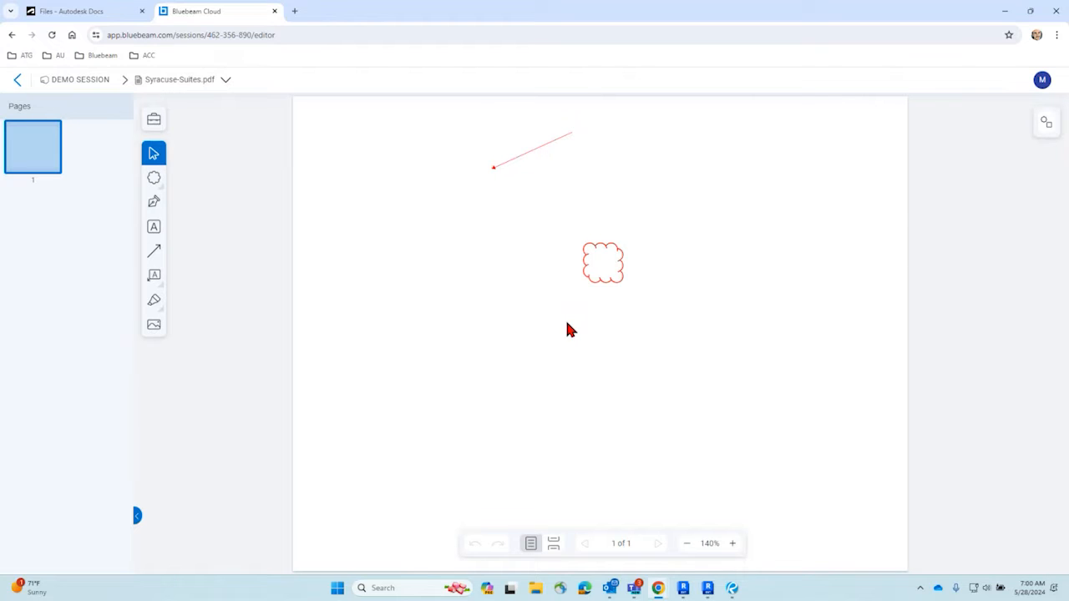
Step: Close the Bluebeam Cloud tab and open the Arch folder under AD Hospital in the Autodesk Docs project files
click(275, 12)
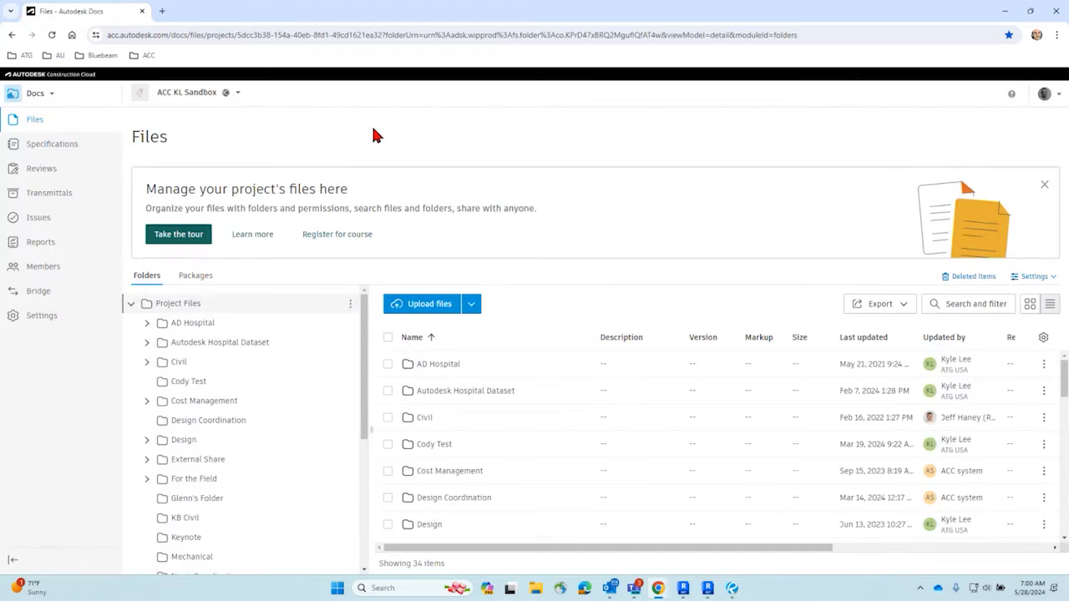
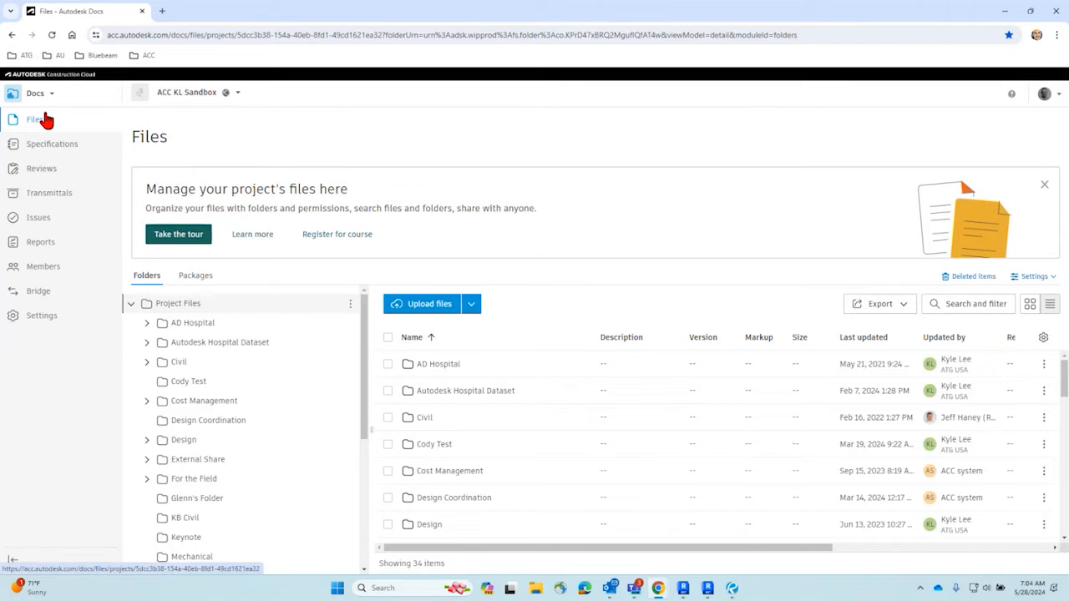
click(149, 324)
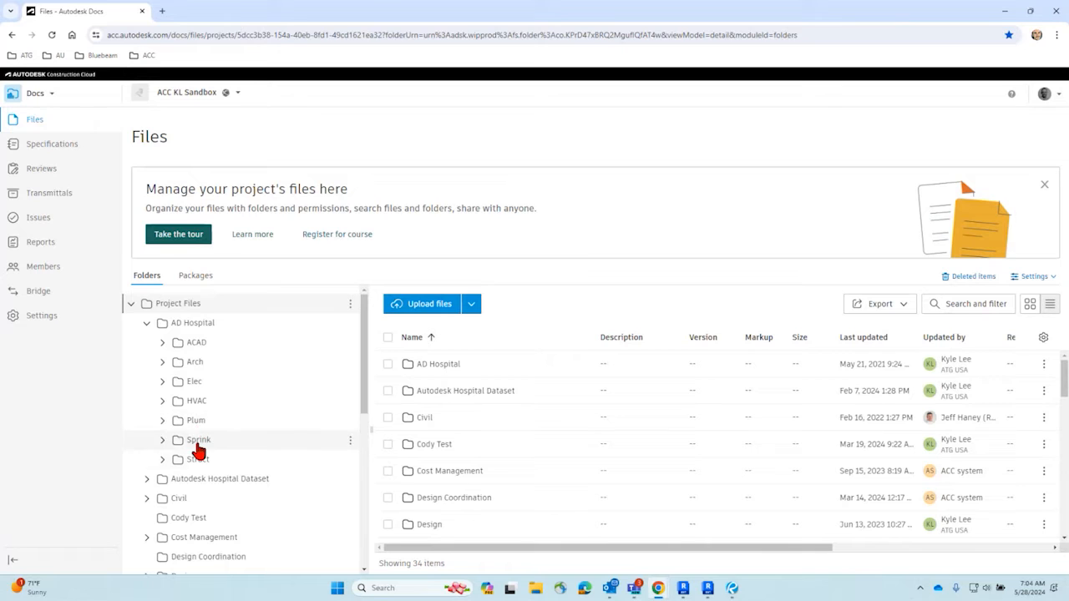
click(163, 362)
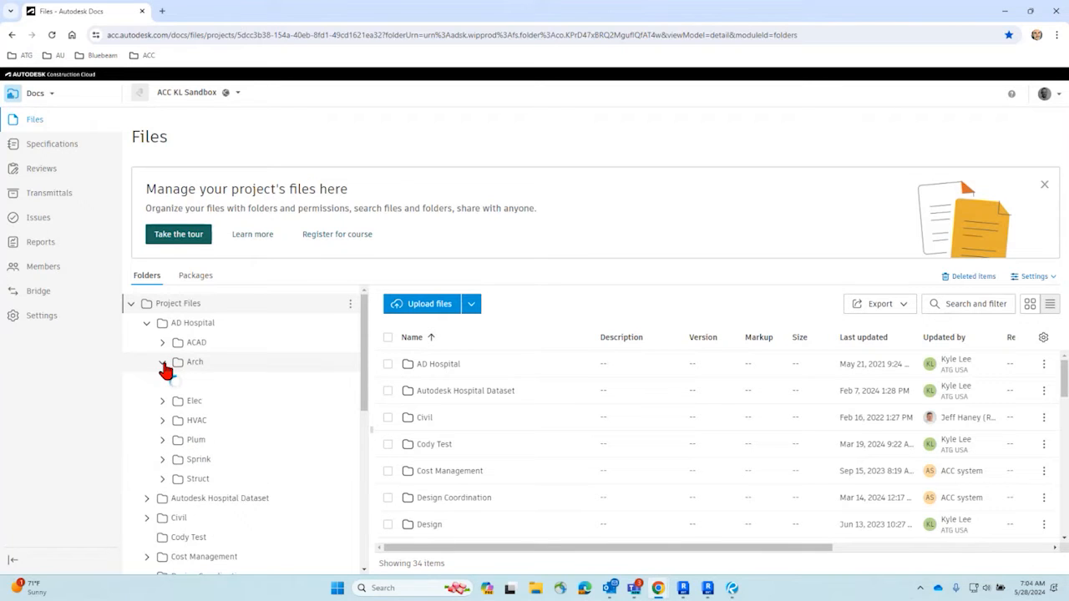
click(197, 364)
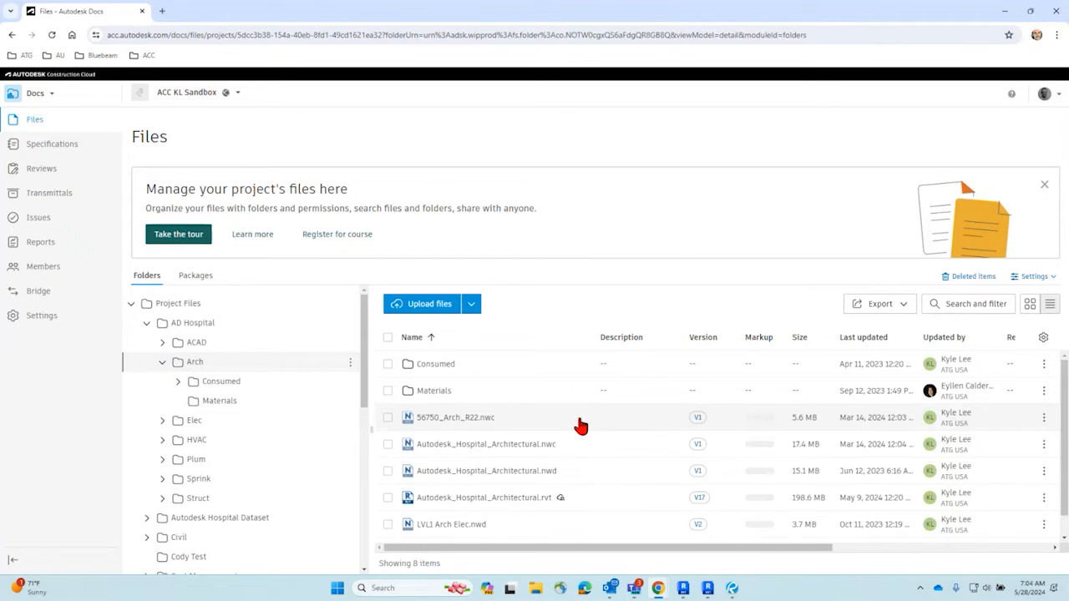
scroll(577, 428, down, 1)
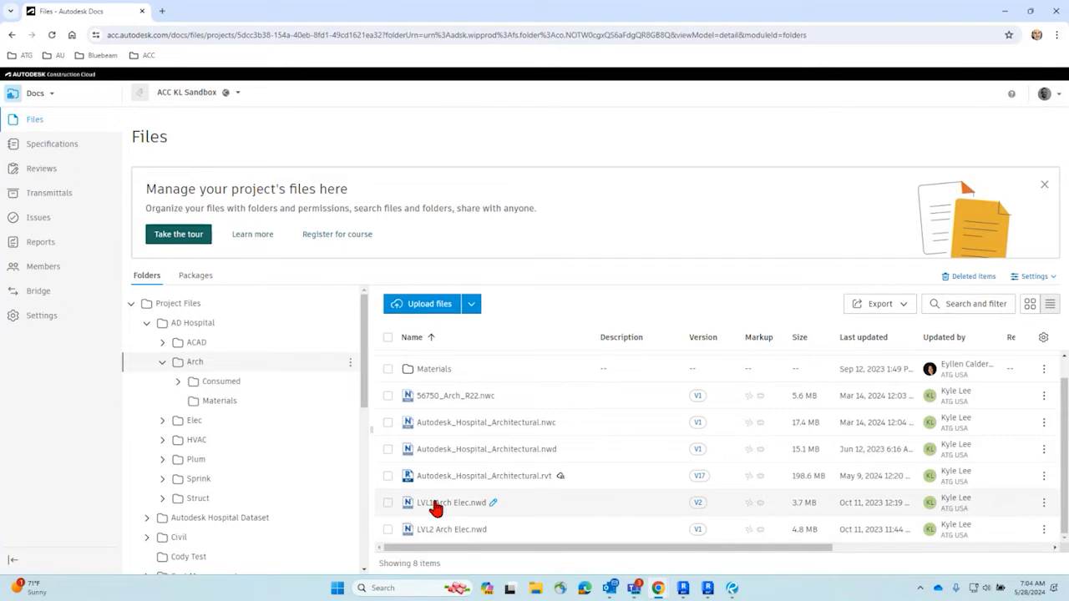
drag(459, 549, 472, 548)
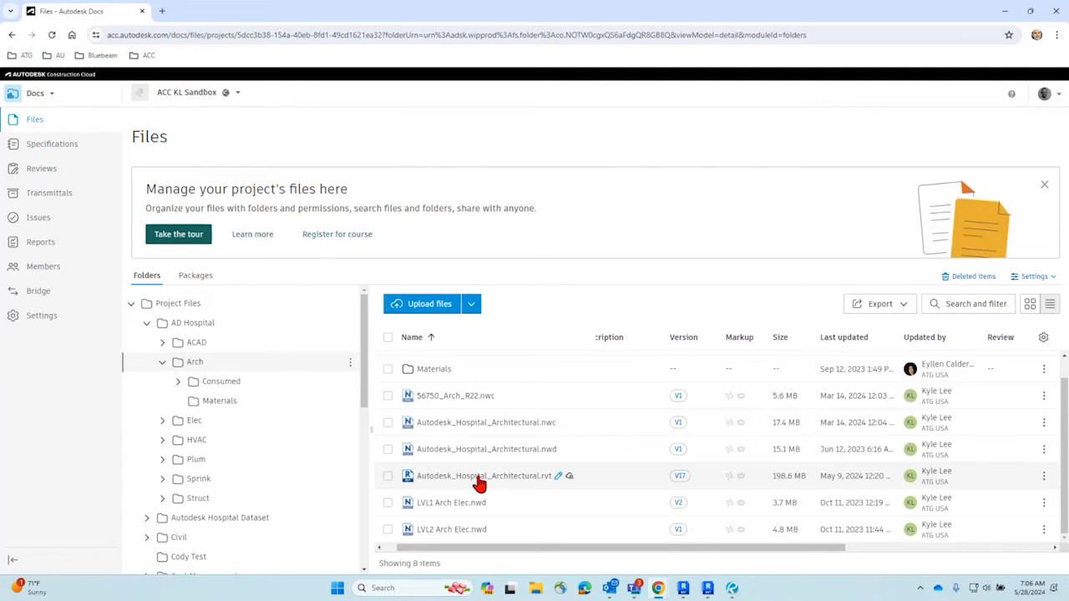
Step: Check which products are available in this project, and open Autodesk_Hospital_Architectural.rvt from the Arch folder in the viewer
click(33, 93)
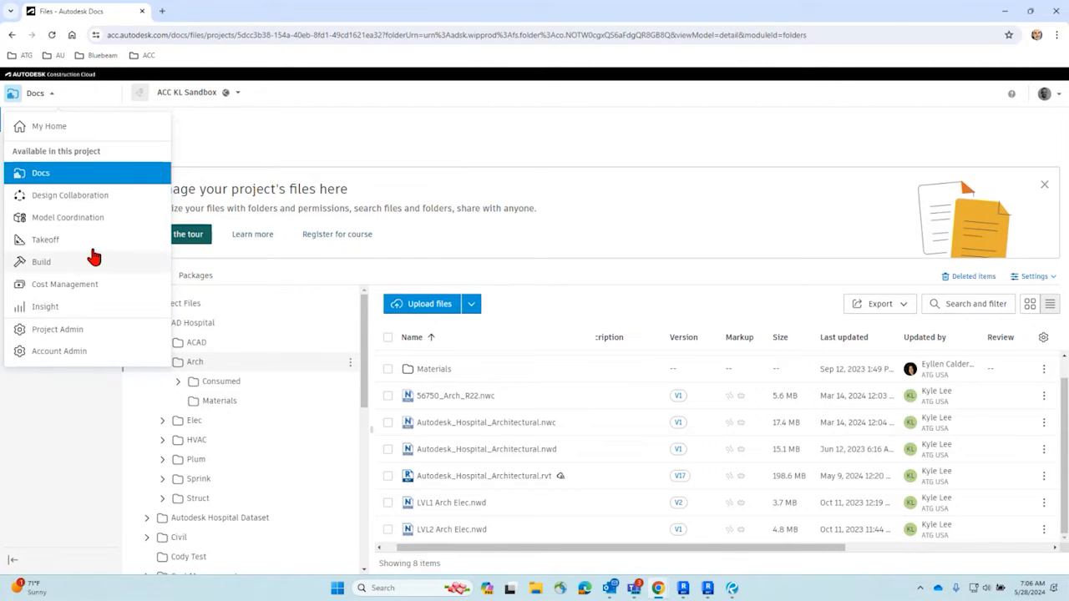
click(252, 139)
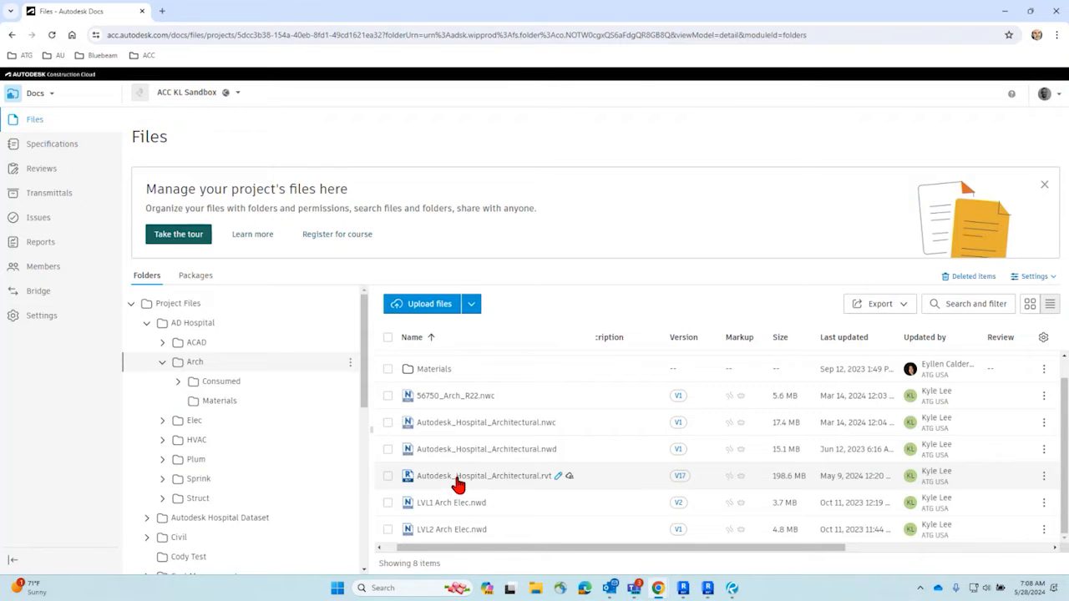
click(503, 477)
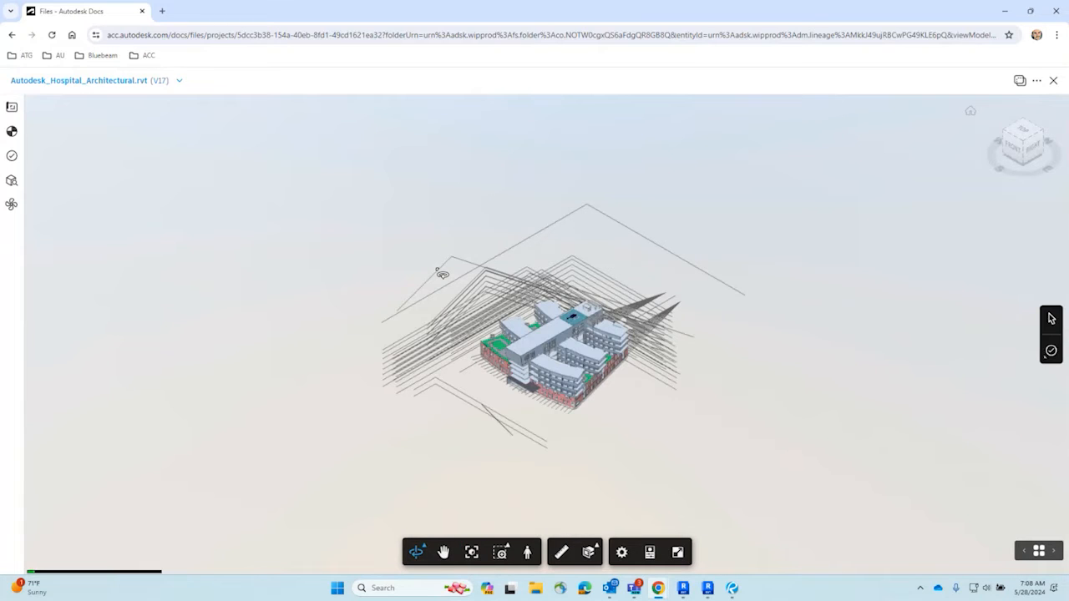
scroll(622, 381, up, 3)
scroll(621, 380, up, 3)
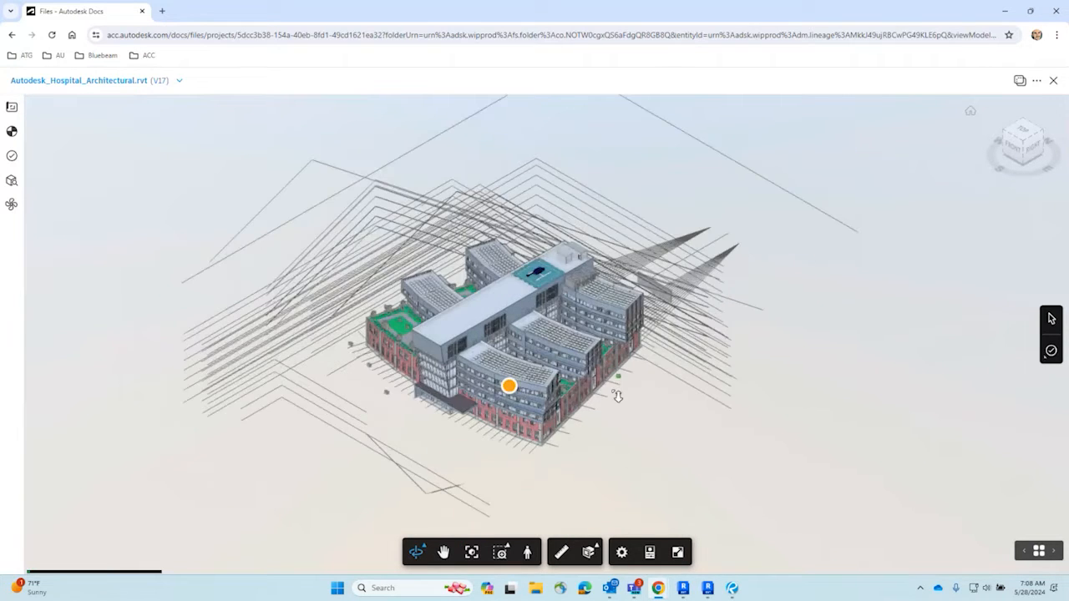
Step: Show the Model Browser and select a storefront window in the hospital's red brick facade below the roof garden
click(9, 182)
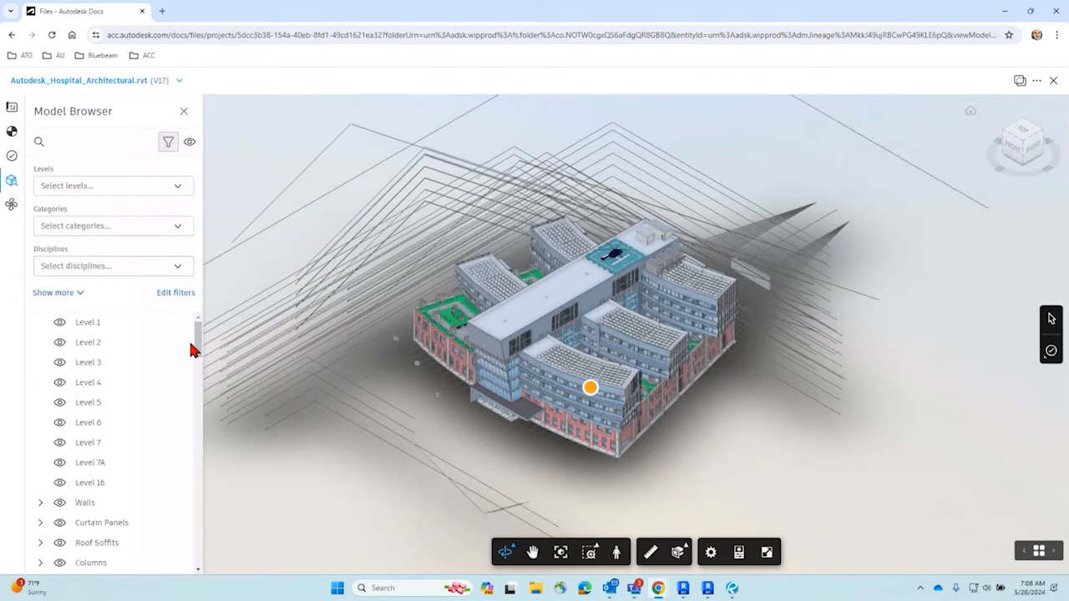
drag(200, 334, 198, 365)
click(459, 368)
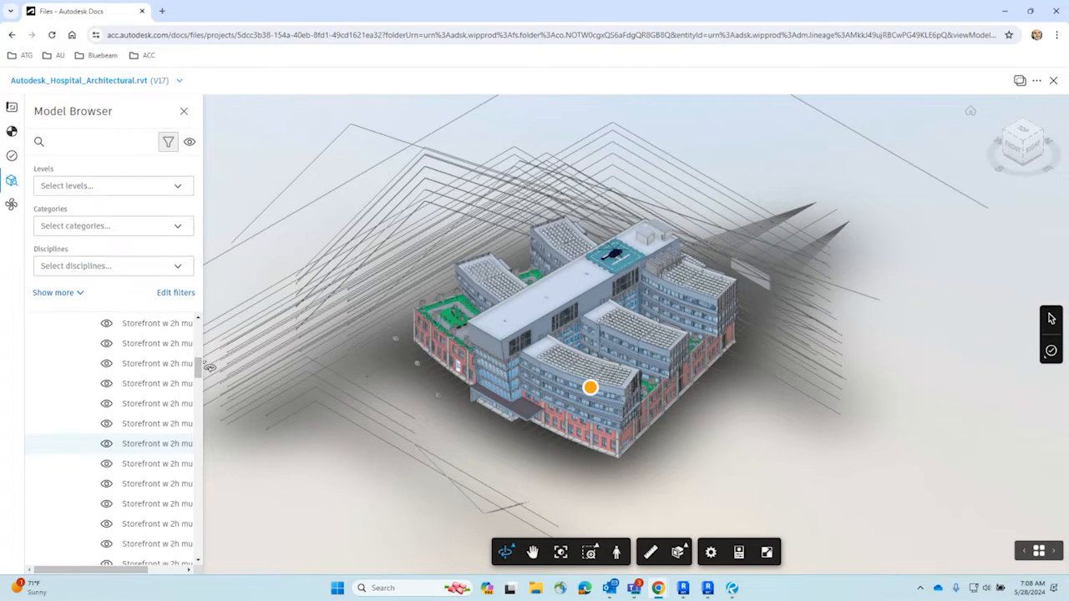
scroll(146, 383, up, 5)
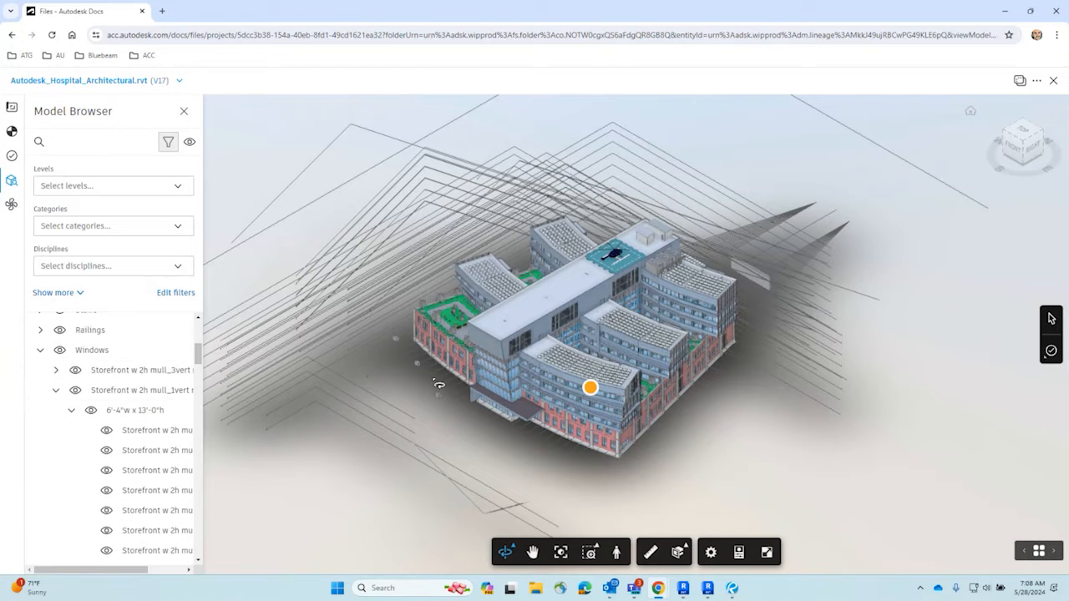
scroll(432, 377, up, 4)
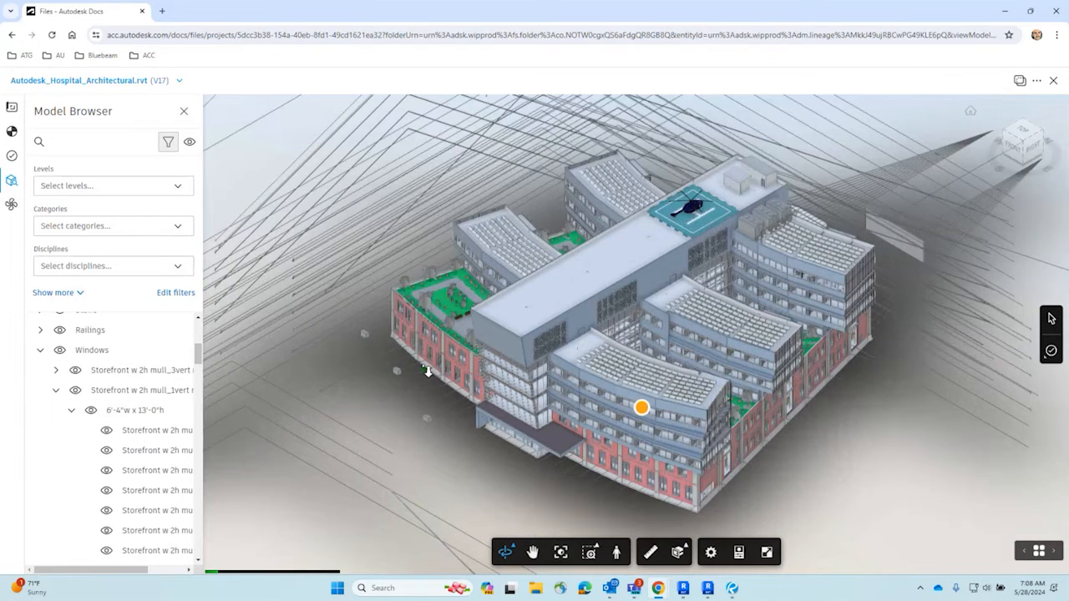
scroll(427, 371, up, 5)
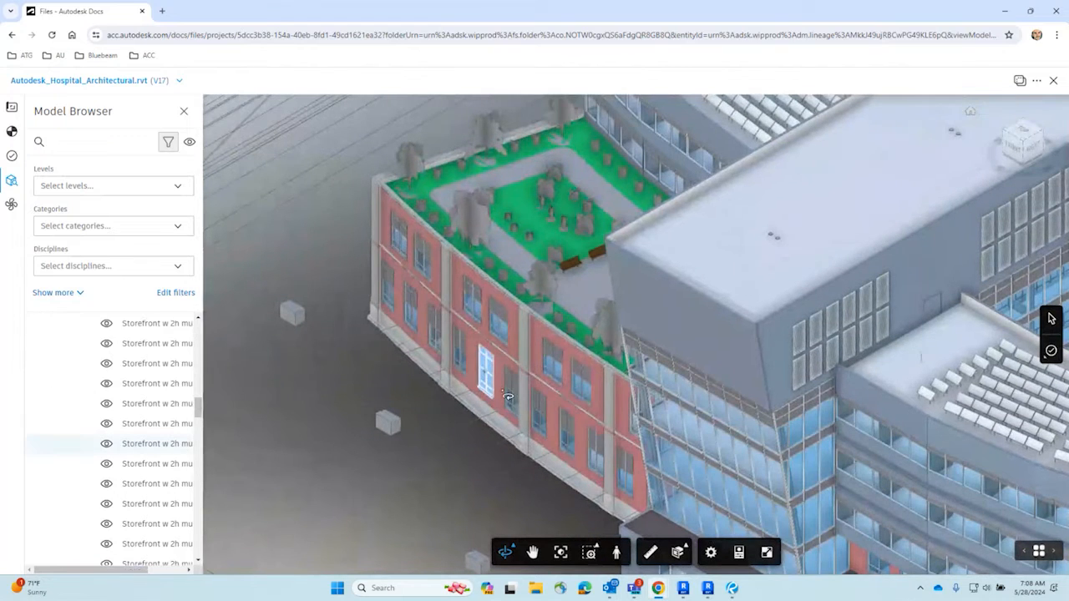
Step: Review the selected storefront window's properties, from Identity Data through Construction to Materials and Finishes, and close them
click(739, 556)
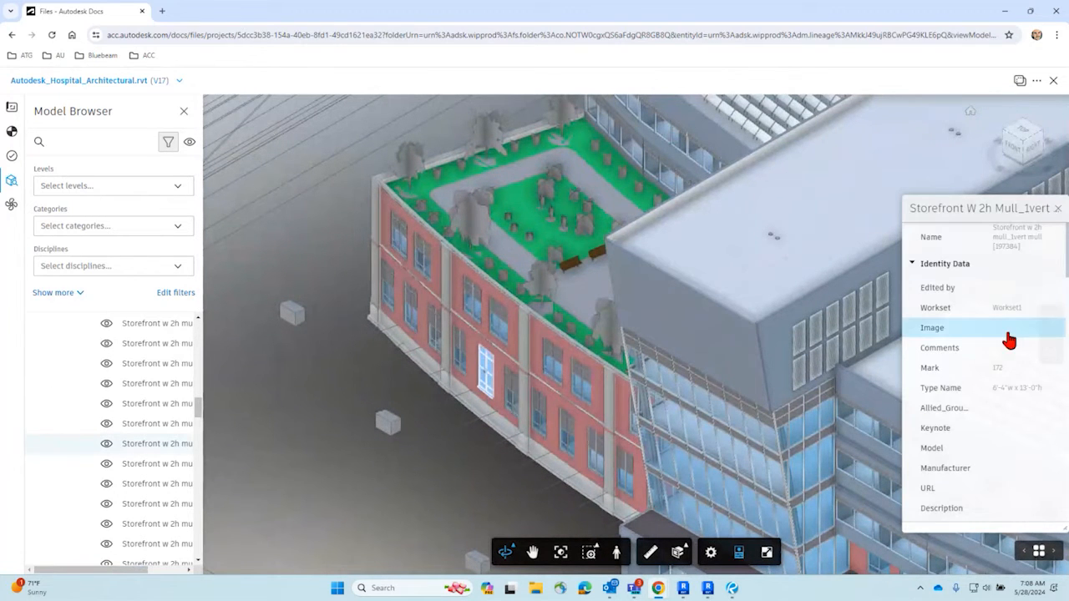
scroll(980, 336, down, 3)
scroll(982, 336, down, 5)
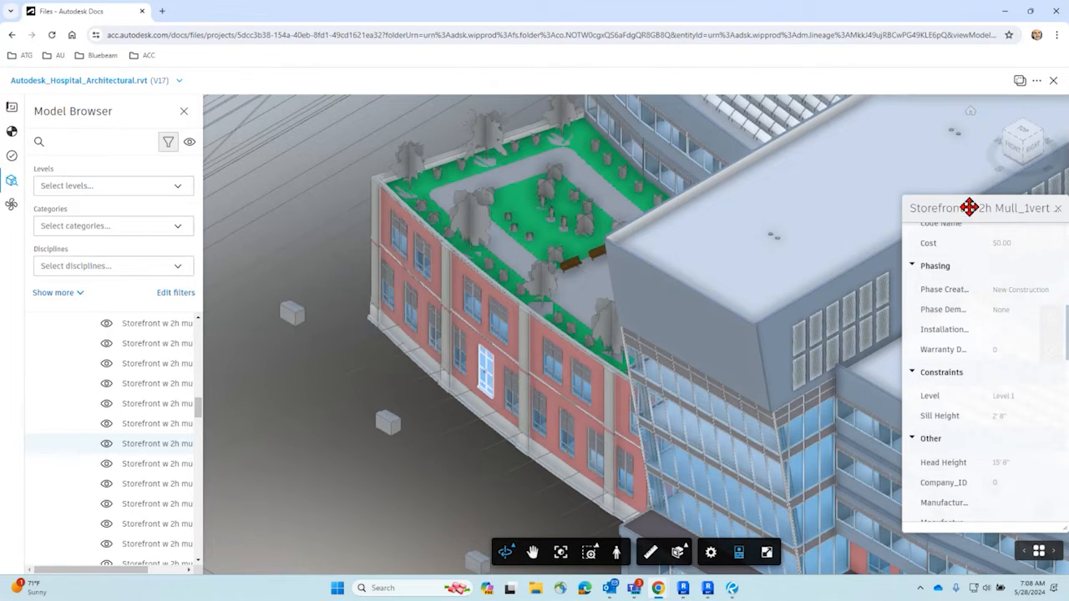
drag(969, 208, 801, 146)
scroll(830, 272, down, 6)
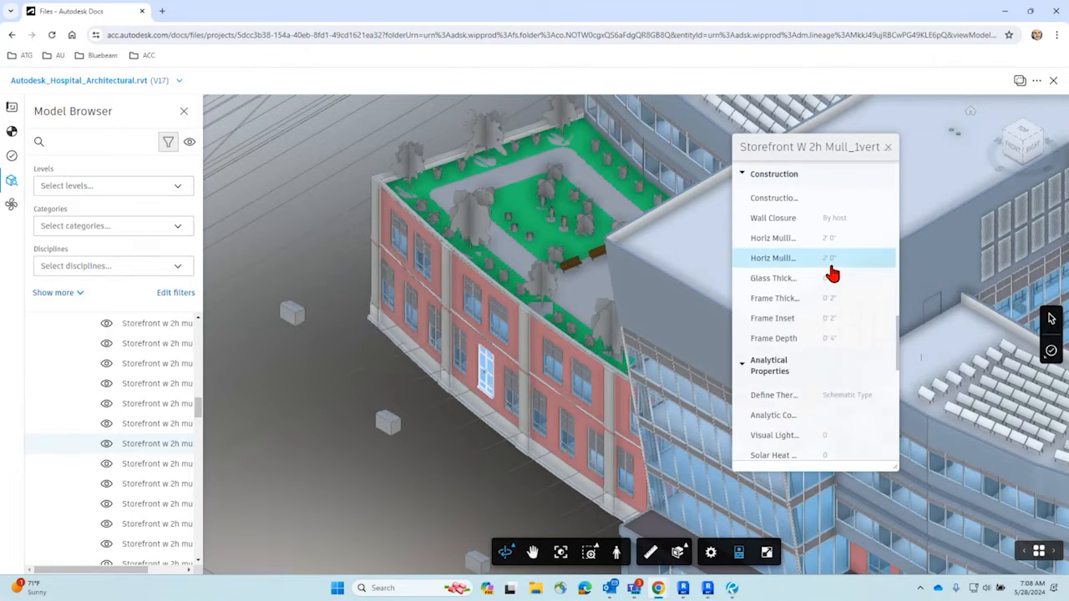
scroll(831, 276, down, 3)
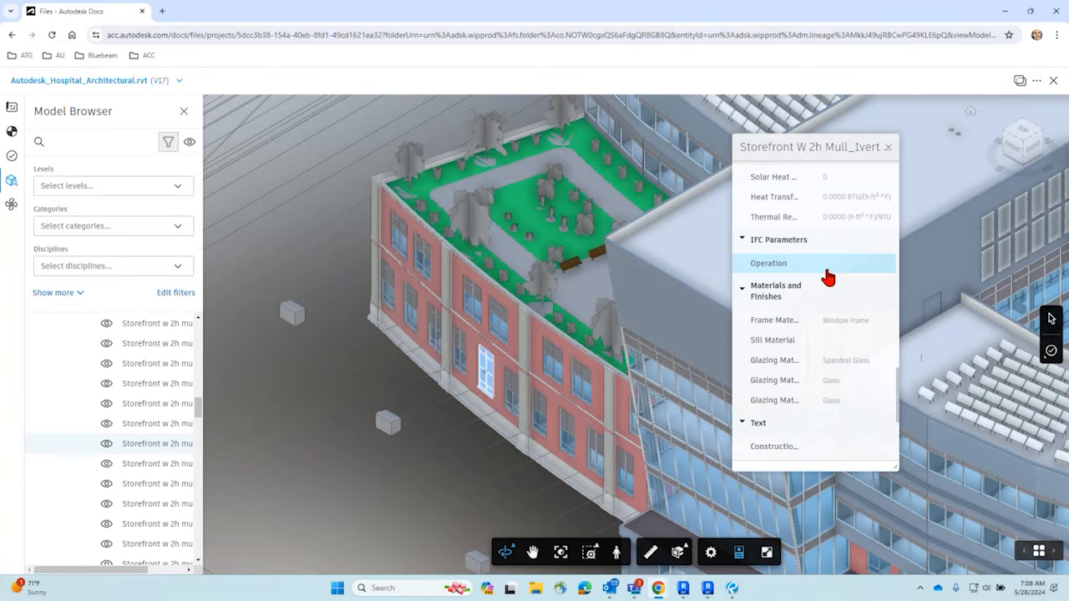
click(888, 147)
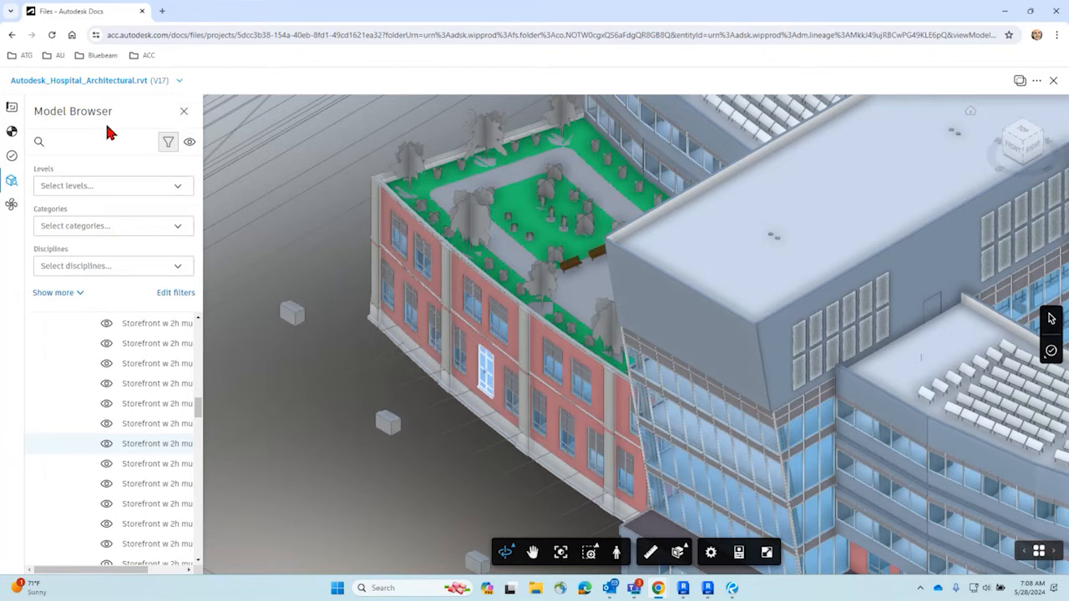
Step: Compare version v13 of Autodesk_Hospital_Architectural.rvt as Document A with version v17 as Document B
drag(337, 324, 375, 450)
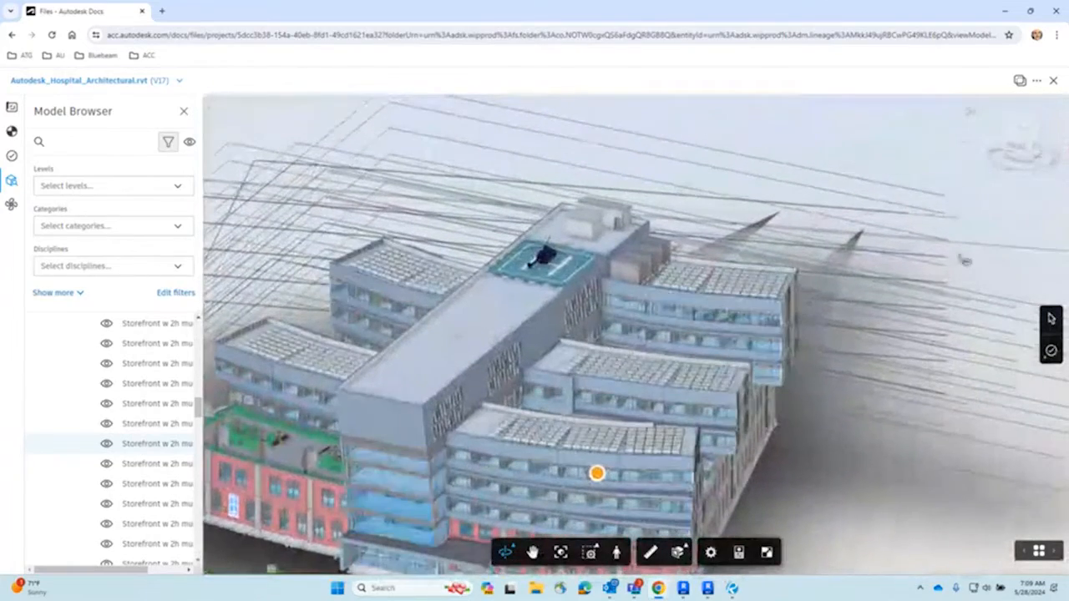
click(1020, 82)
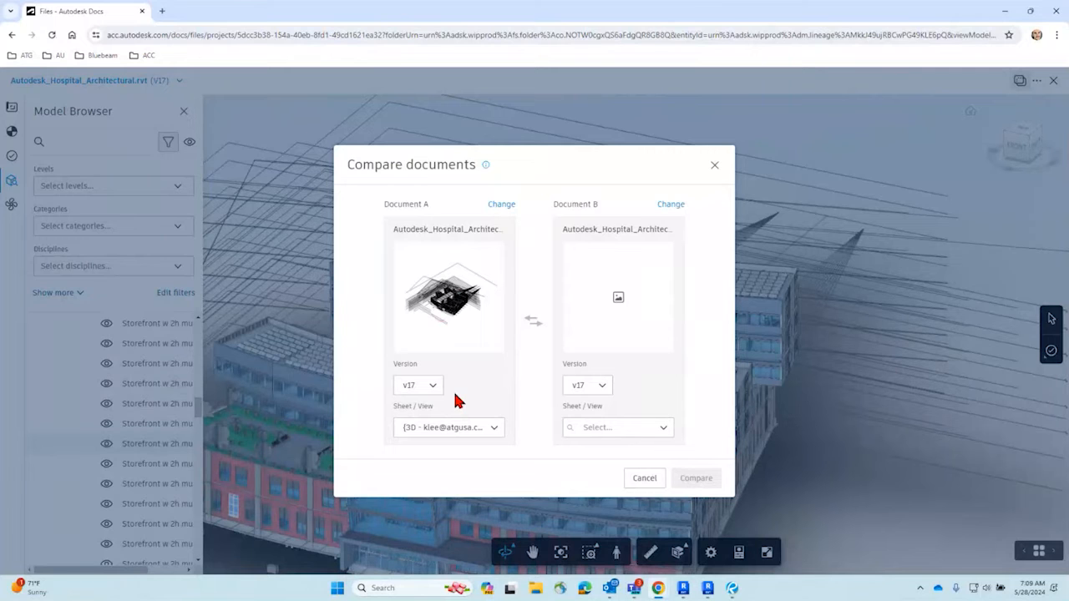
click(590, 389)
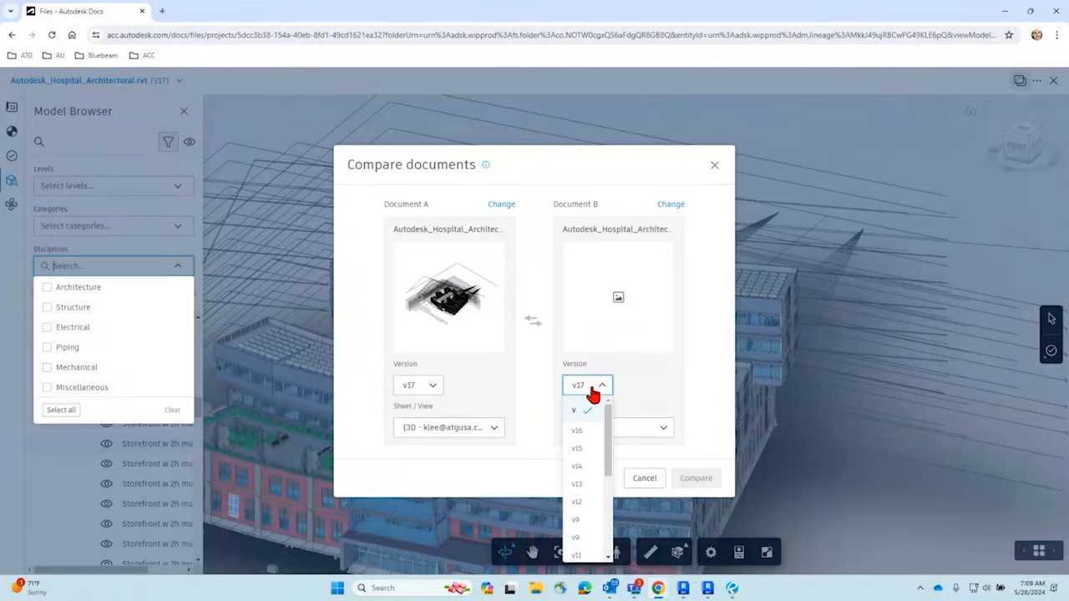
click(423, 391)
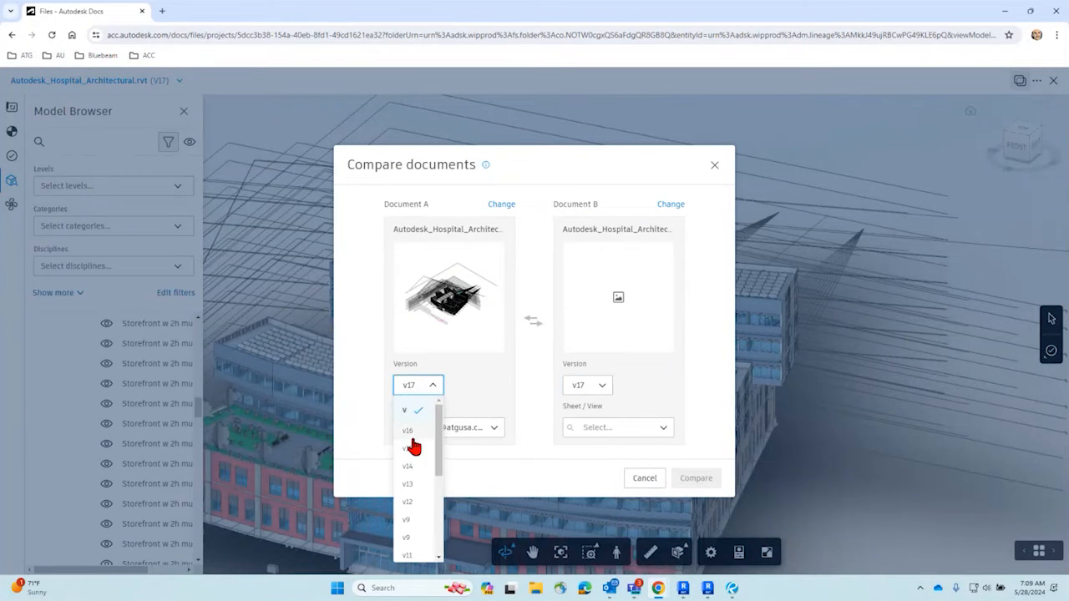
click(409, 484)
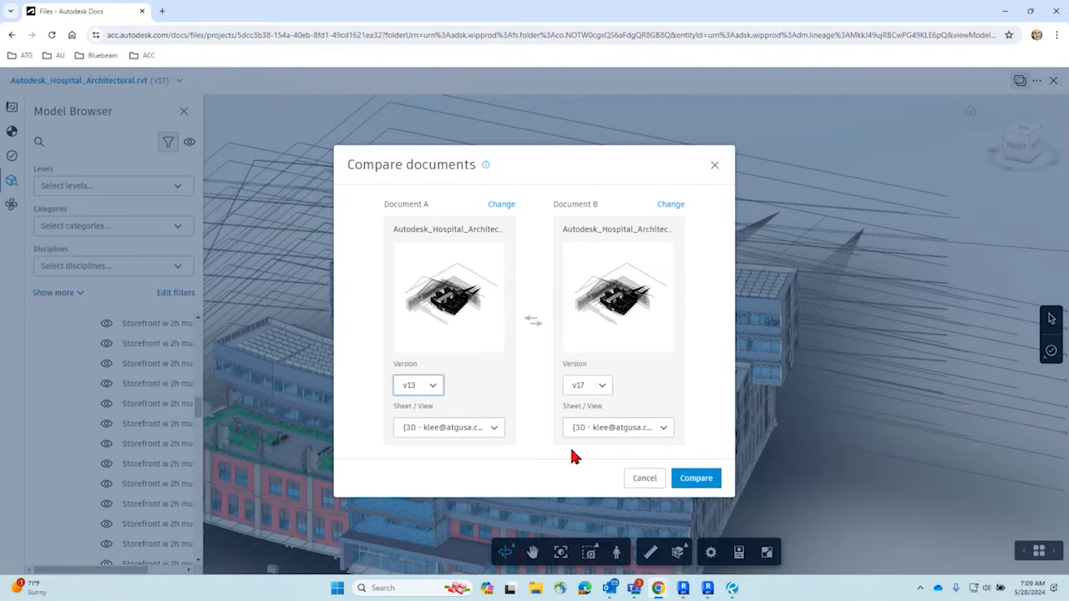
click(688, 482)
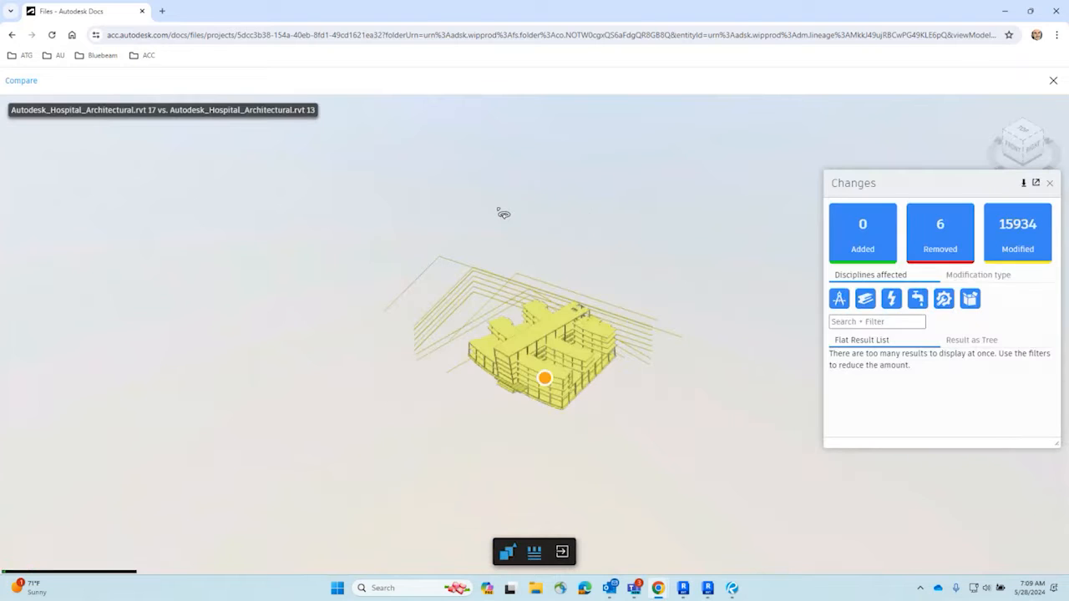
Step: Inspect the added, removed and modified elements in the version comparison, and exit back to the model
scroll(588, 353, up, 3)
drag(580, 381, 716, 490)
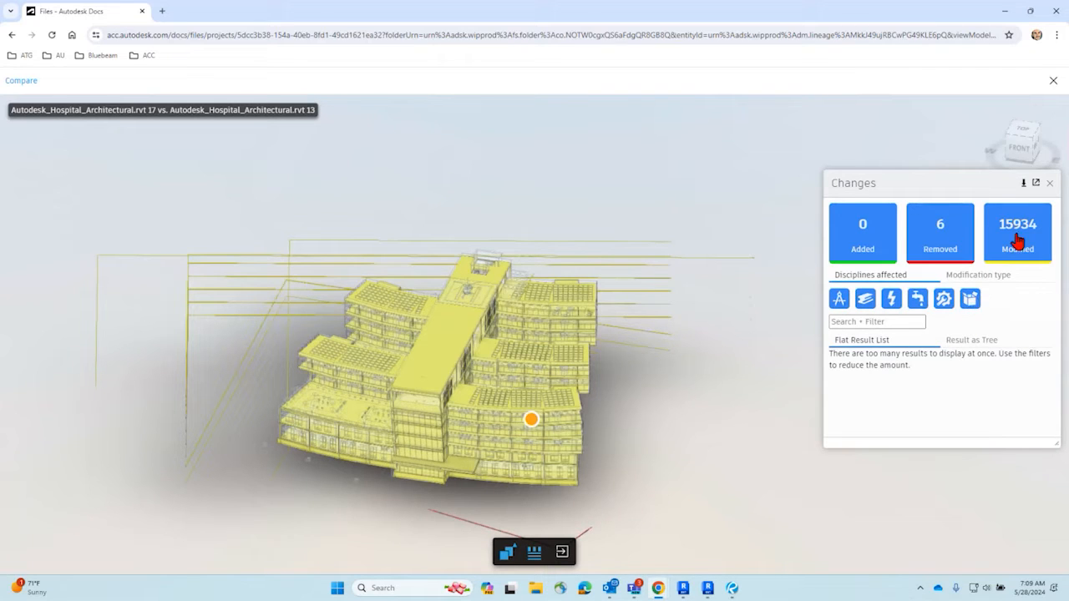
click(562, 555)
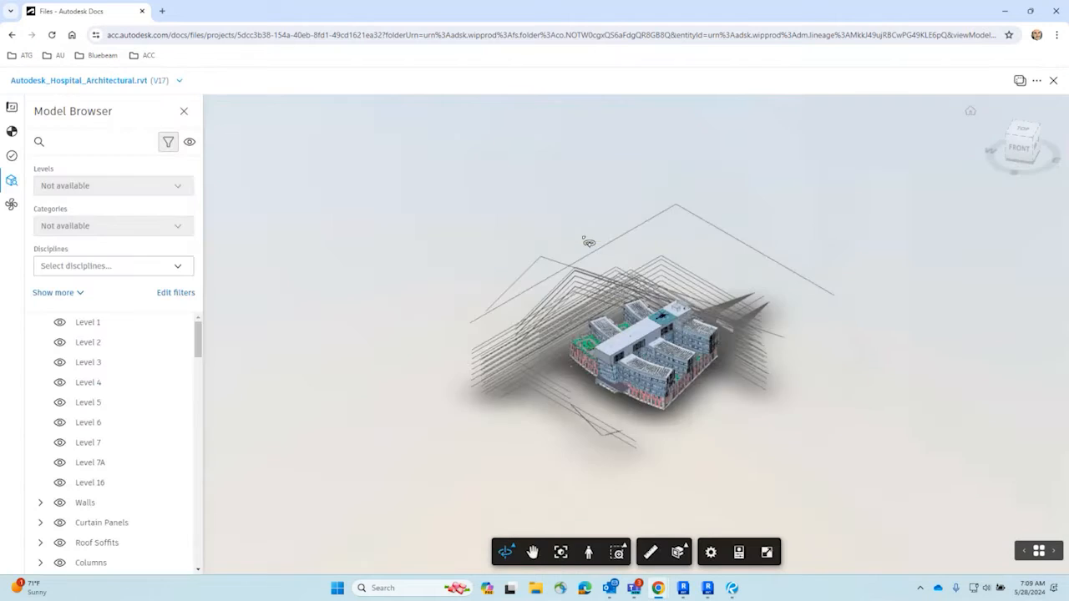
Step: Measure the distance along the upper edge of the window strip below the rooftop panels, between two facade segment joints
drag(845, 401, 585, 413)
scroll(586, 413, up, 1)
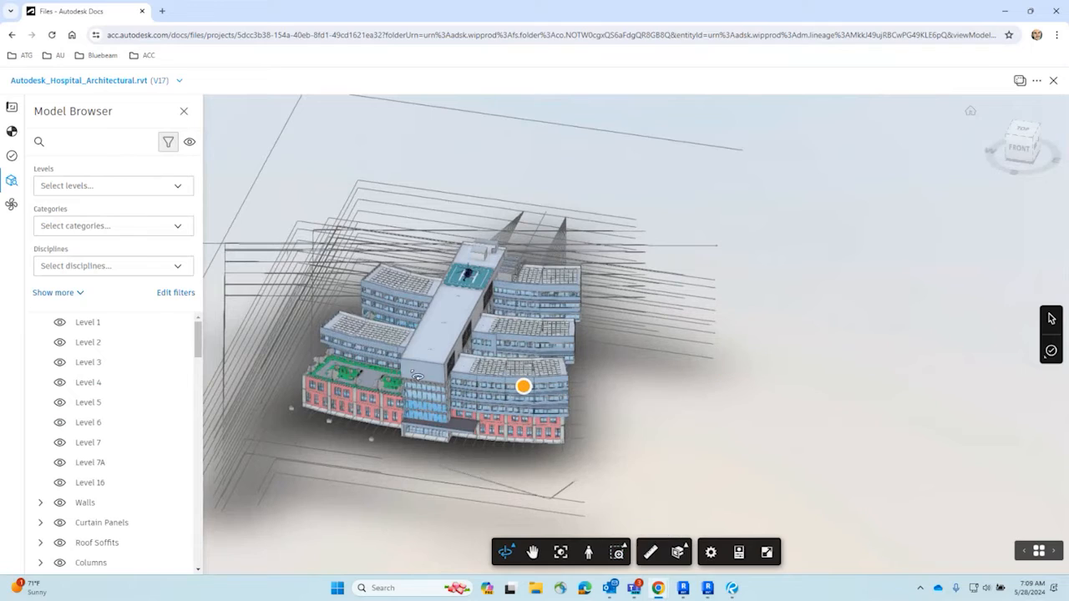
scroll(410, 398, up, 3)
scroll(627, 420, up, 8)
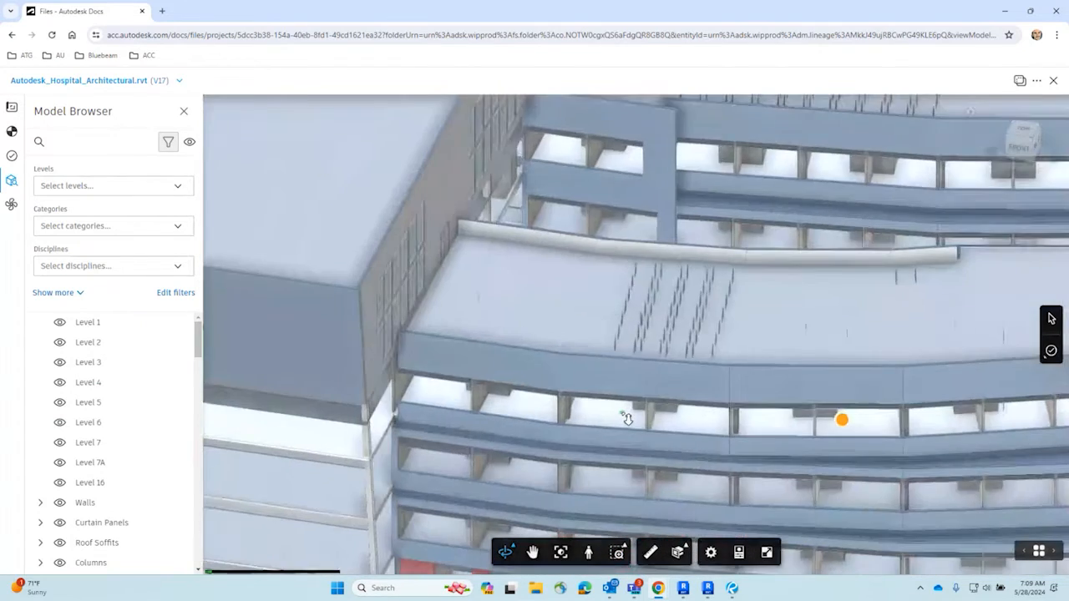
scroll(627, 419, up, 4)
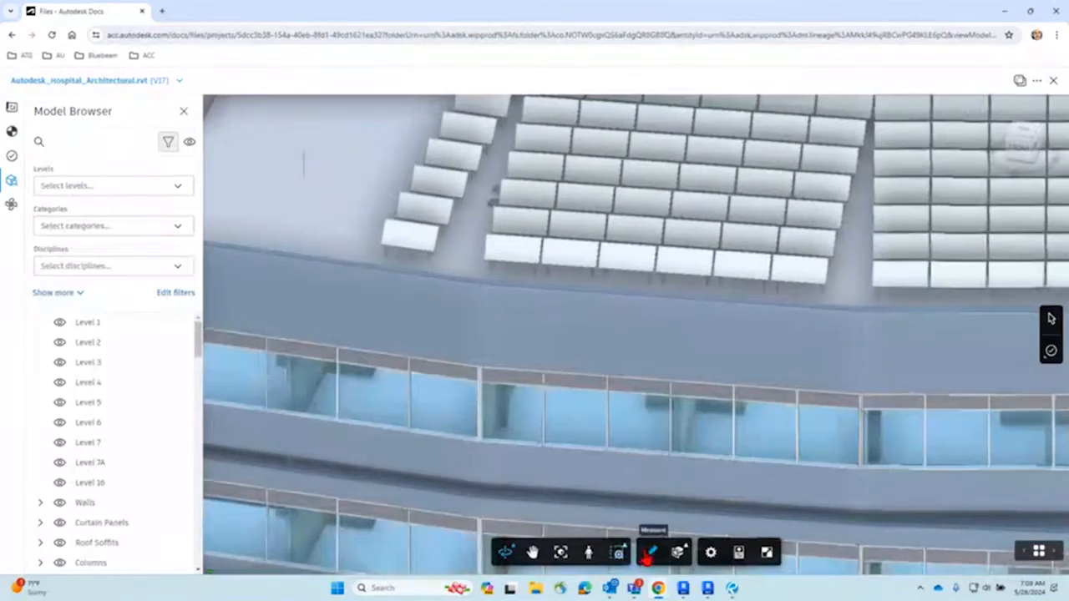
click(648, 554)
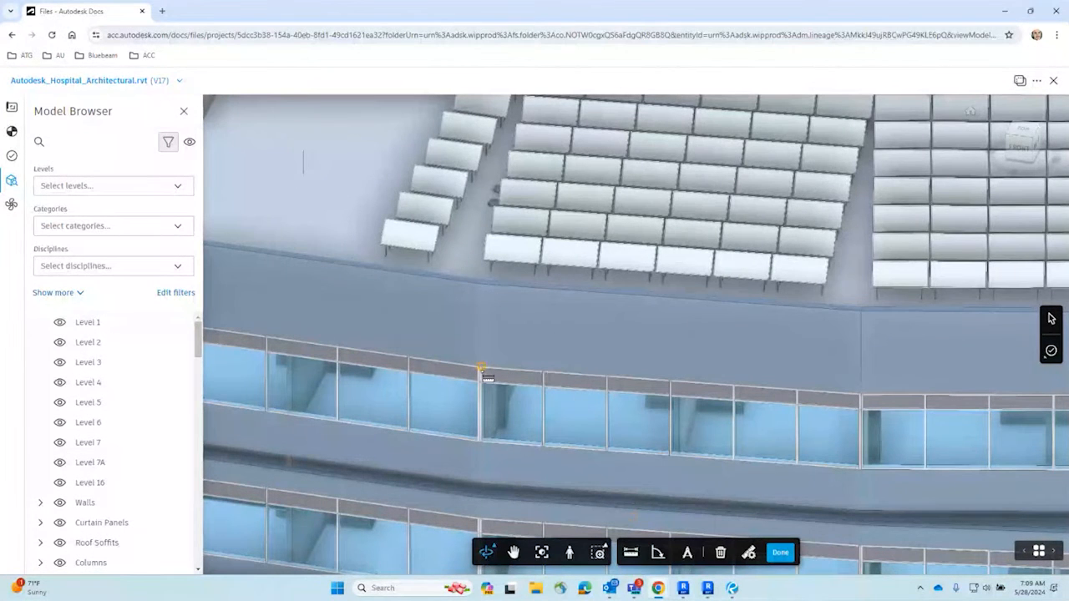
click(482, 368)
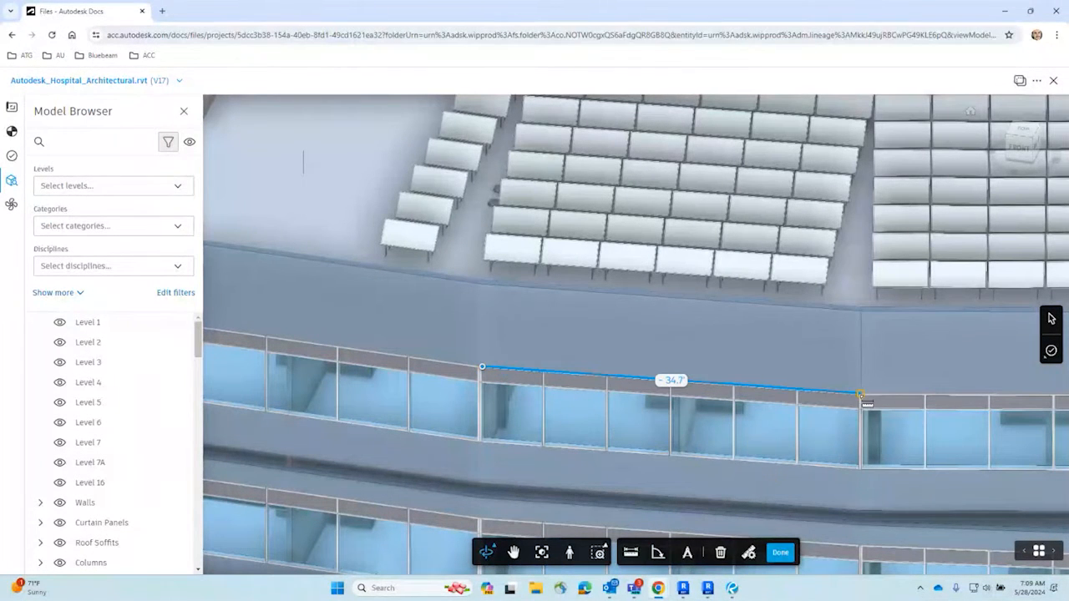
click(861, 393)
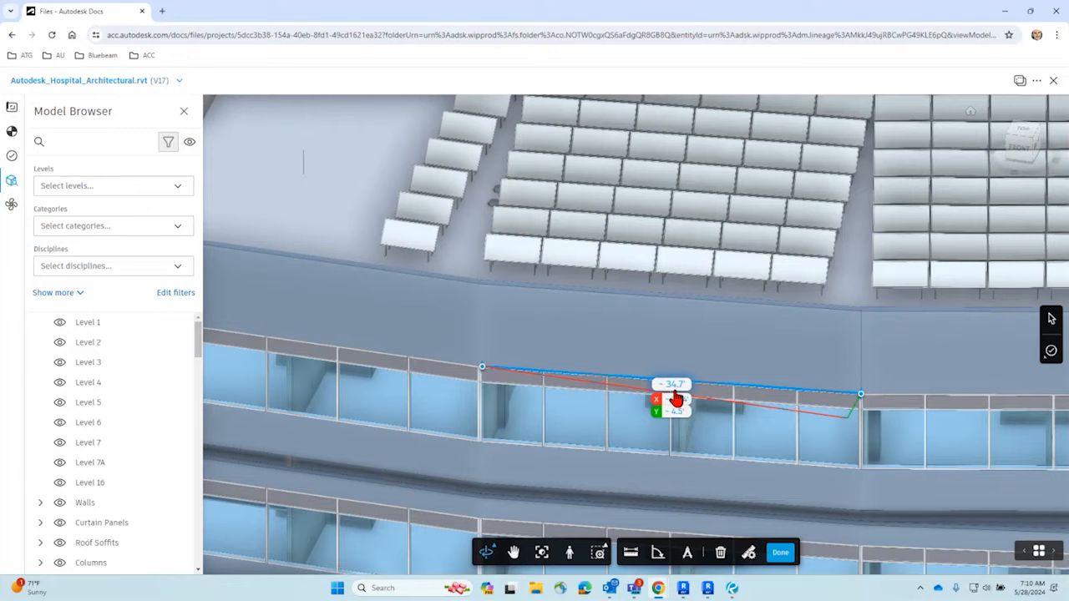
Step: View the measured facade distance from a steeper angle and exit measuring
drag(773, 433, 710, 492)
drag(671, 406, 594, 375)
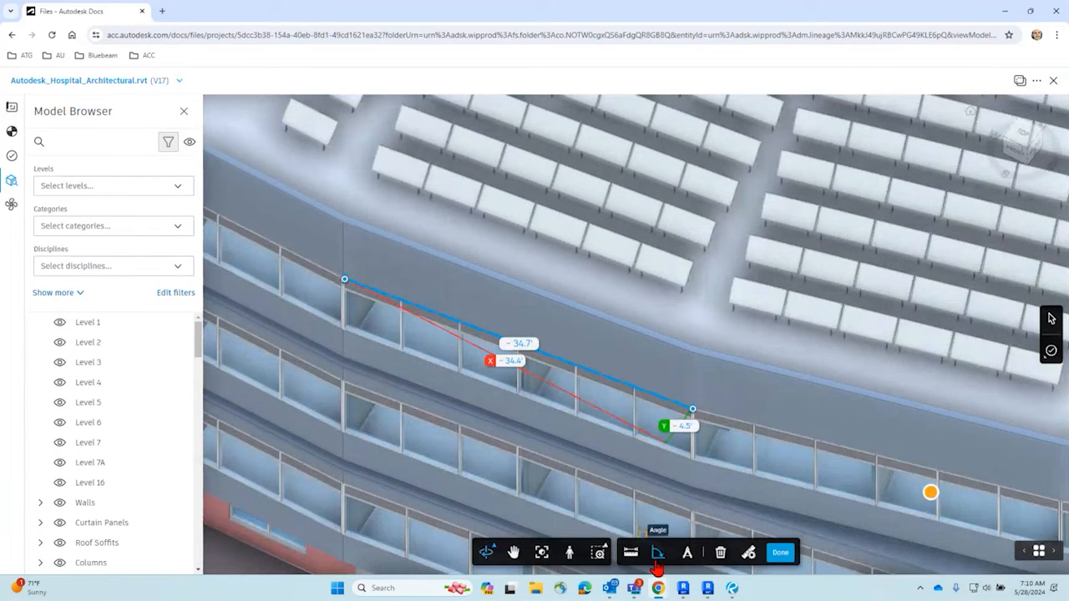
key(Escape)
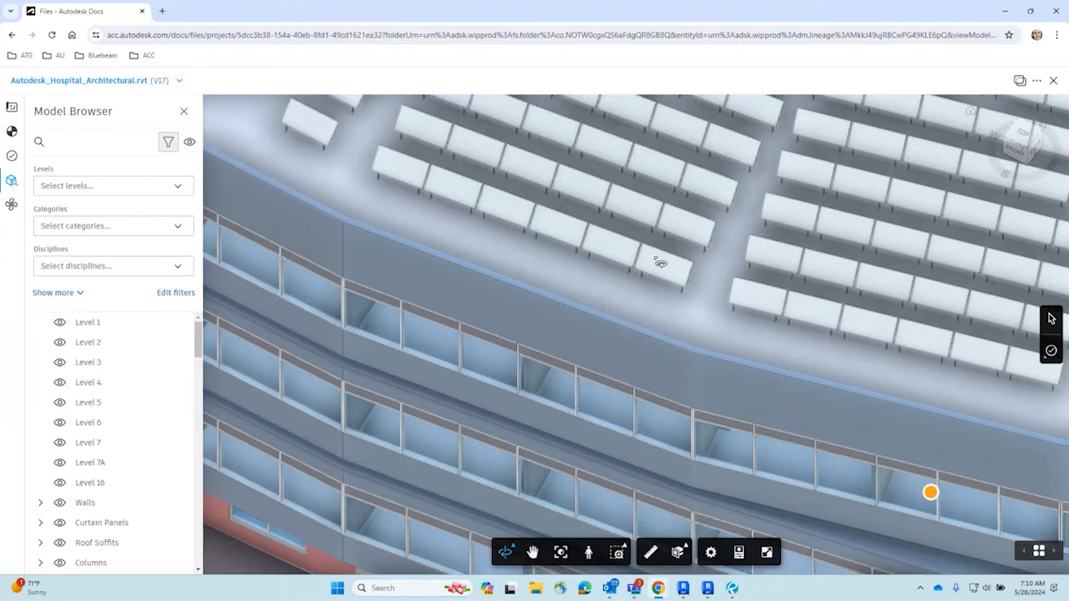
Step: Select the upper facade wall segment around the window strip that carries the orange issue marker
scroll(661, 258, down, 3)
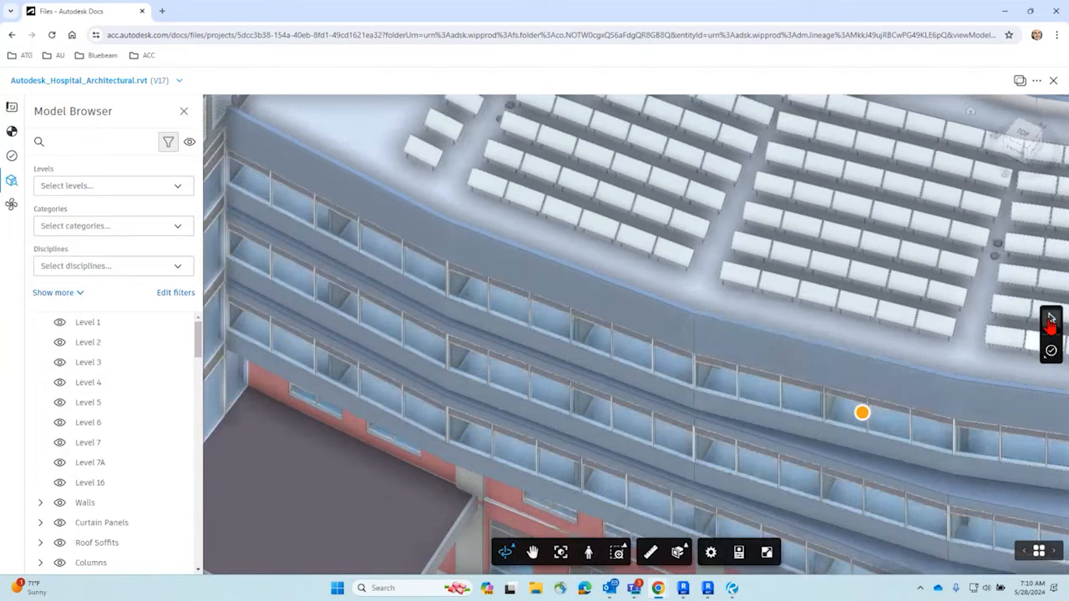
click(726, 405)
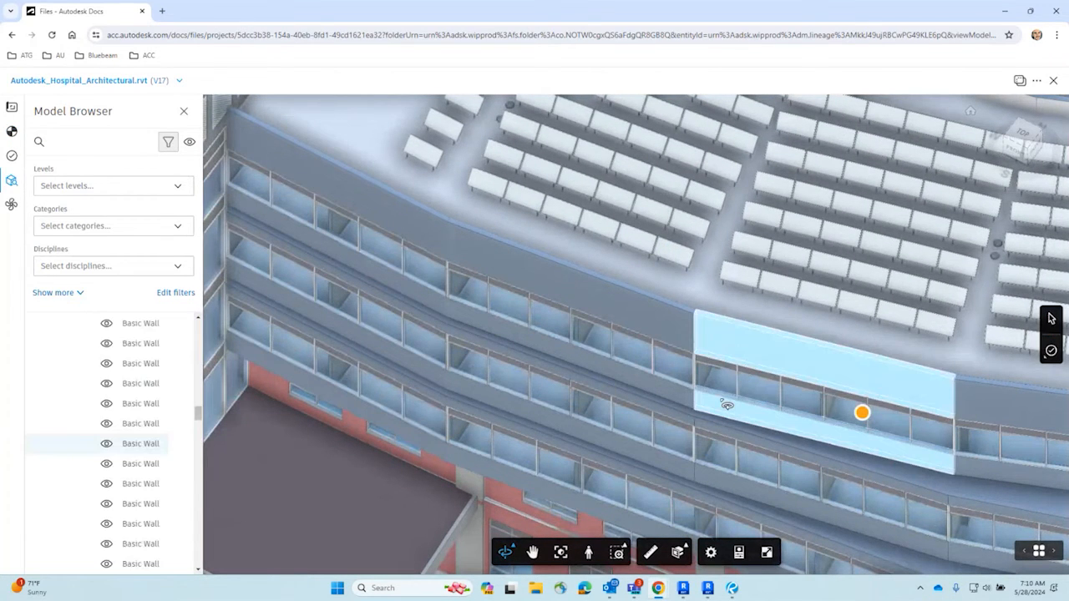
click(1037, 80)
click(935, 90)
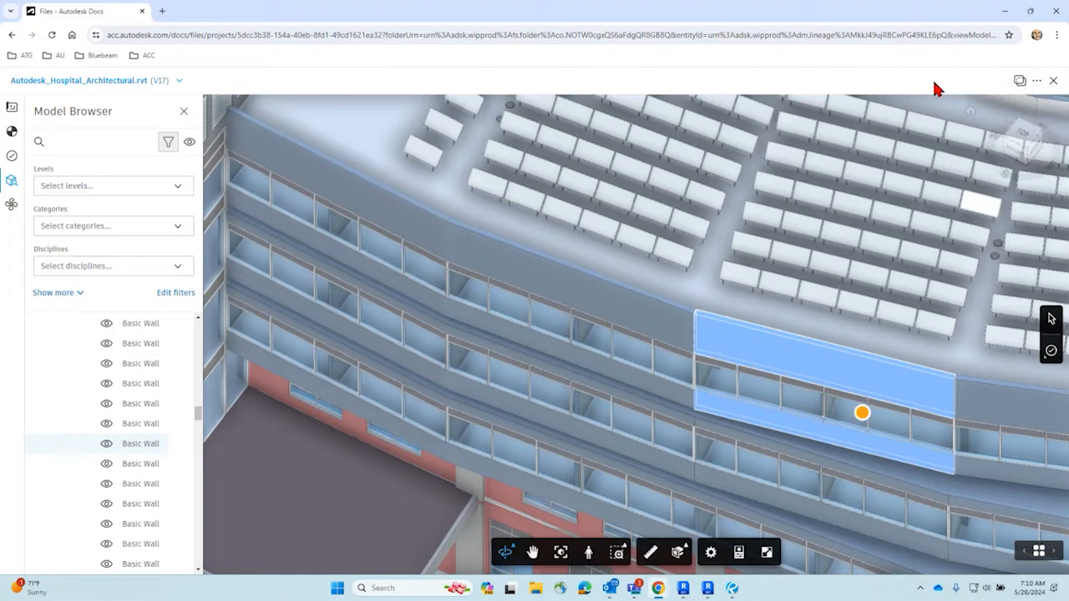
Step: Create a Coordination issue pinned to the grey pilaster of the brick facade, just below the horizontal trim band
click(1052, 352)
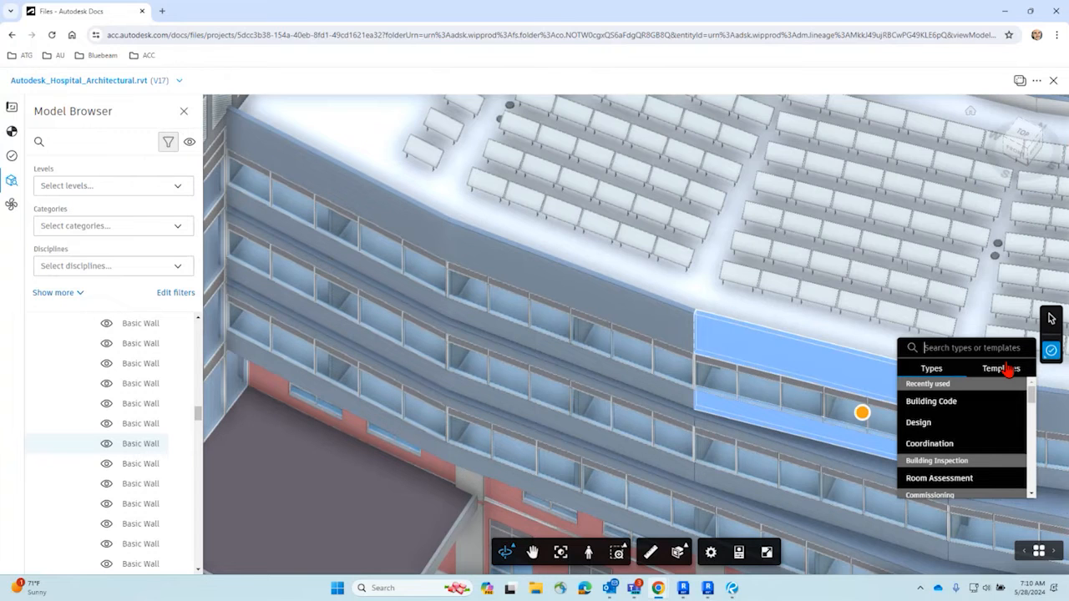
scroll(952, 451, down, 2)
scroll(954, 455, up, 2)
click(952, 444)
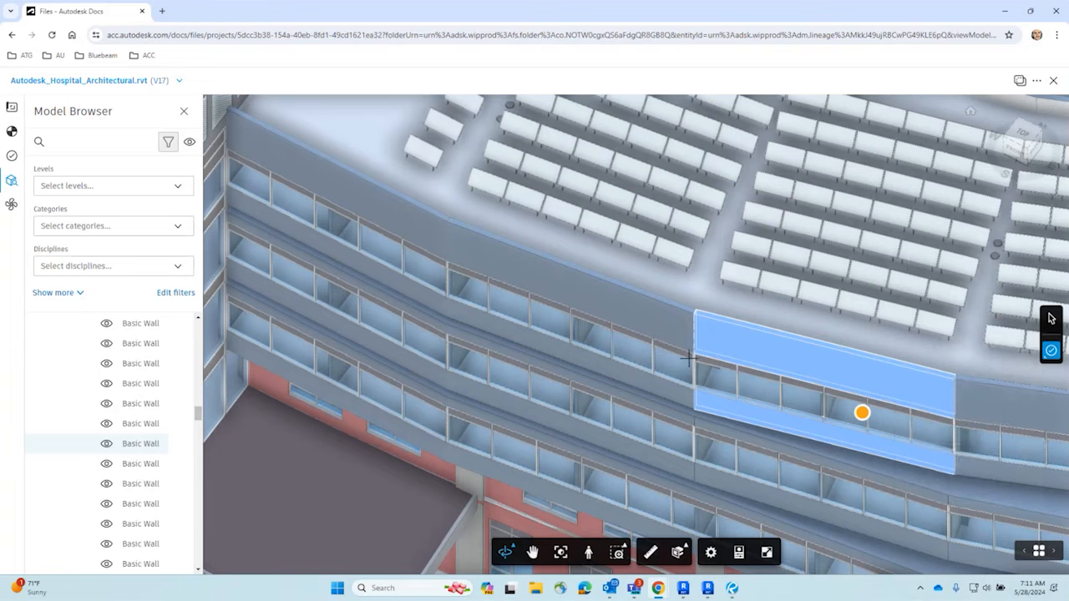
scroll(568, 367, down, 3)
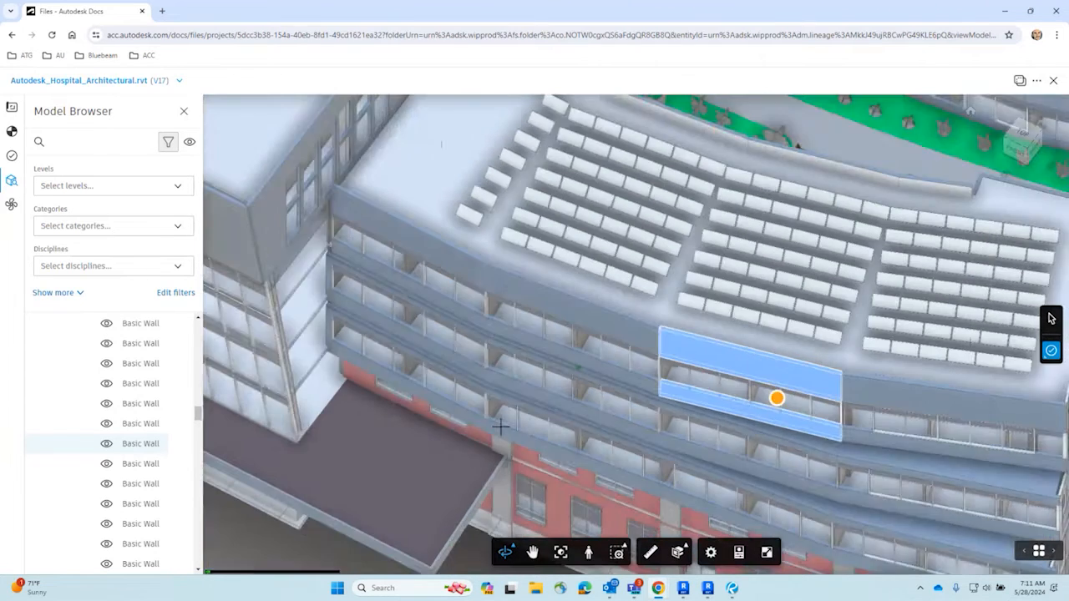
drag(501, 426, 838, 438)
drag(351, 384, 777, 583)
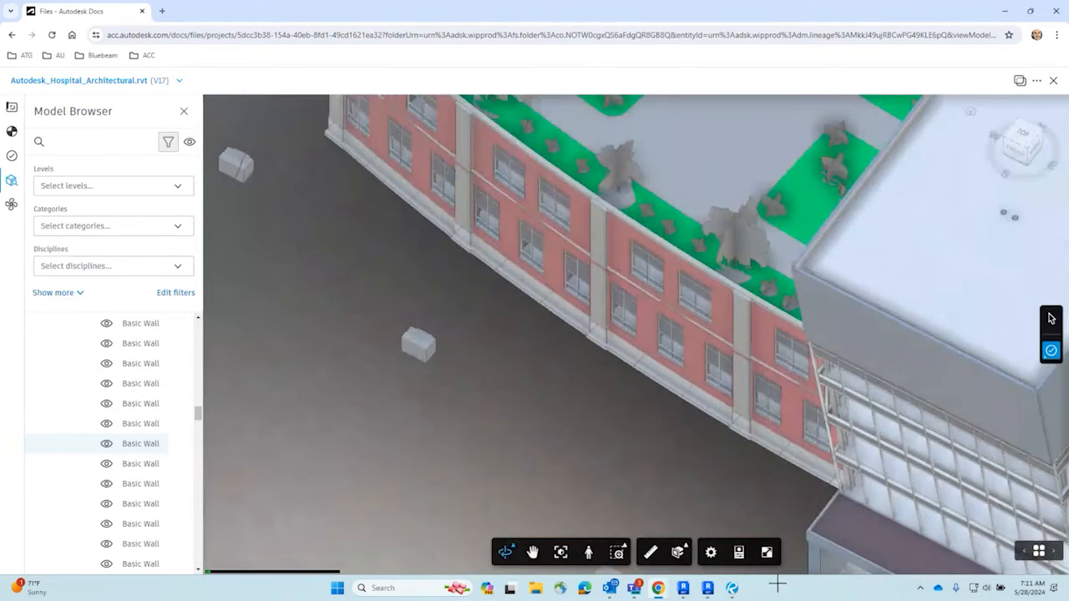
scroll(457, 279, up, 2)
drag(457, 279, 499, 487)
scroll(462, 339, up, 5)
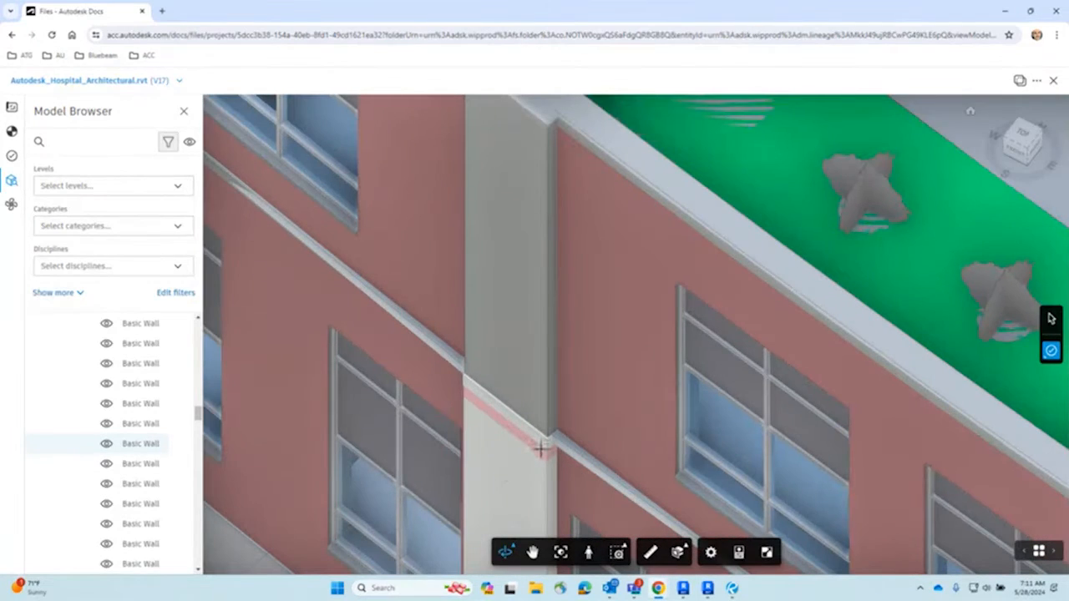
click(540, 450)
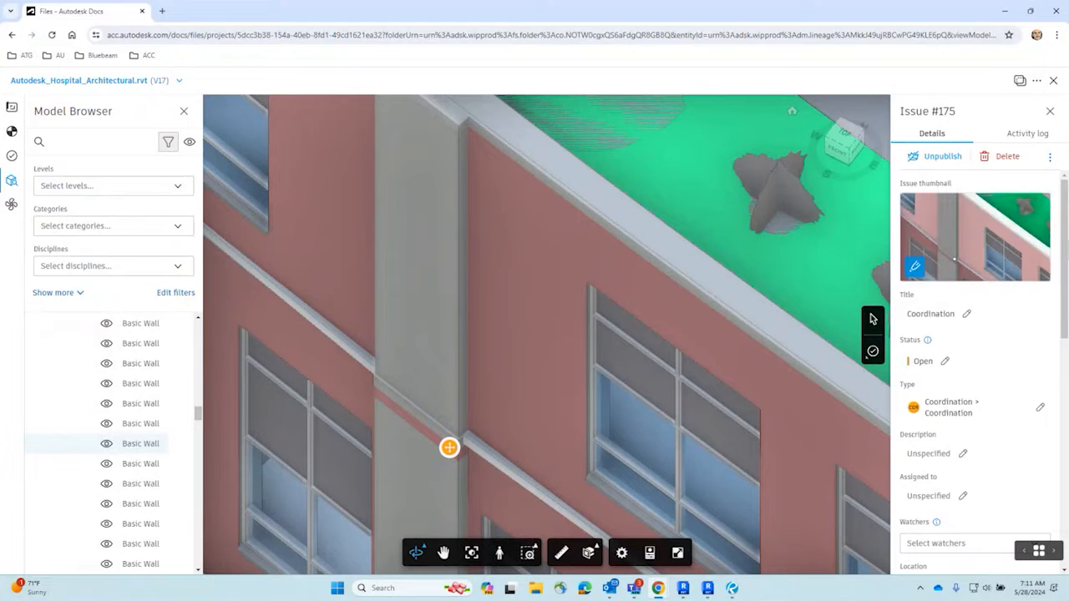
Step: Look through the new issue's detail fields, including the description and placement, without filling them in
drag(1067, 244, 1061, 310)
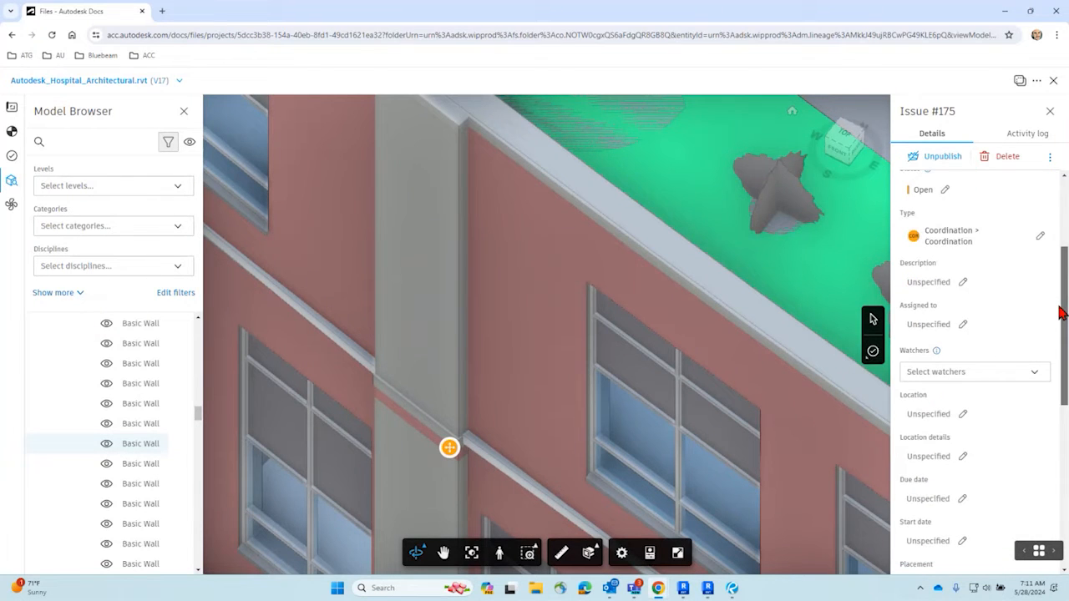
click(943, 288)
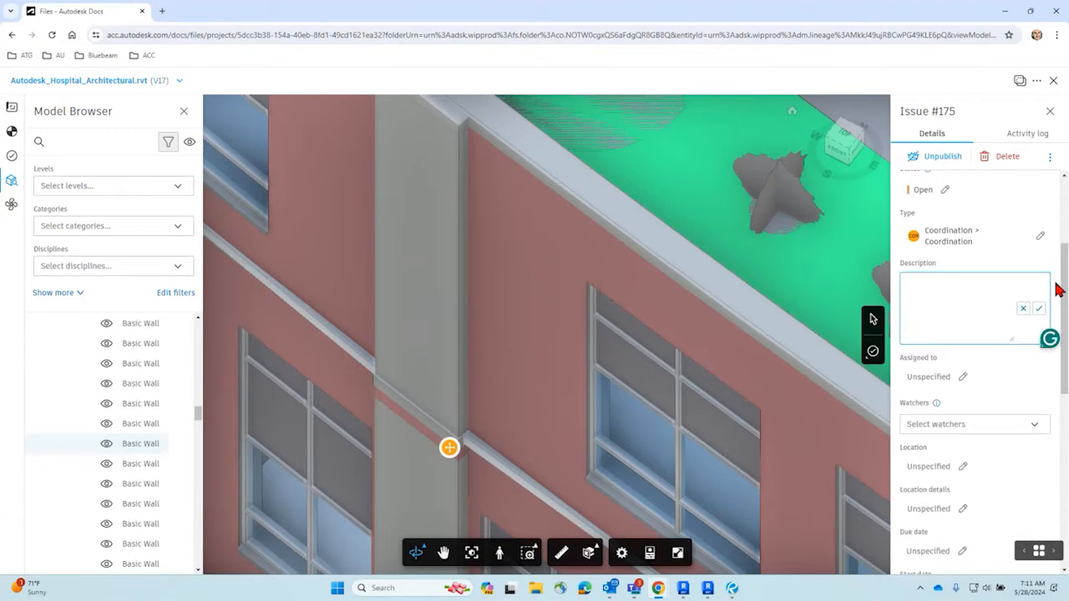
scroll(971, 286, down, 2)
click(935, 231)
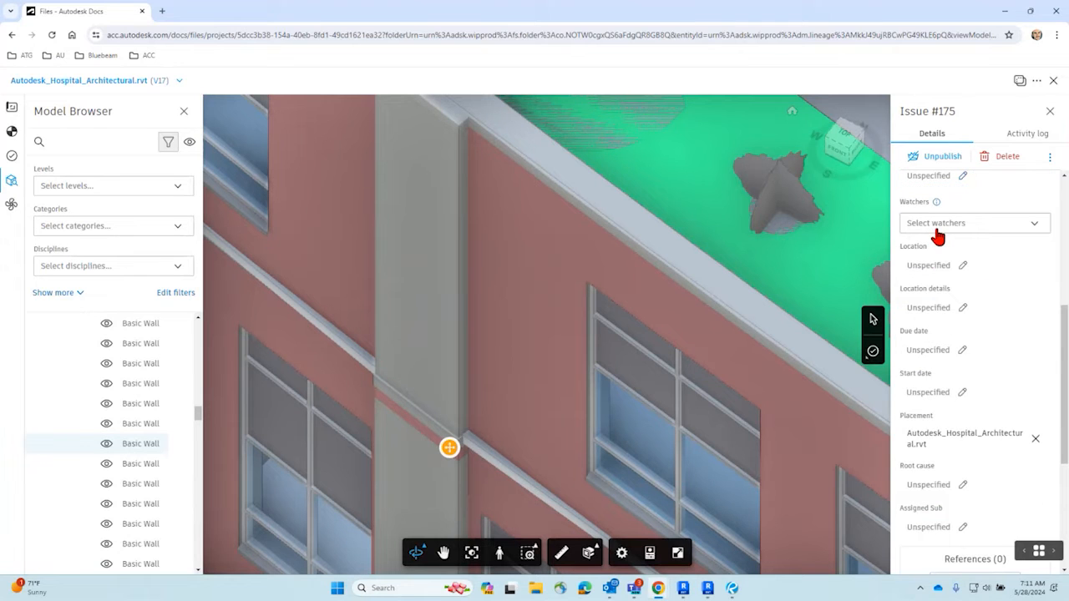
scroll(949, 310, up, 2)
Step: Search the project members and assign the issue to the chosen ATG USA colleague
click(957, 286)
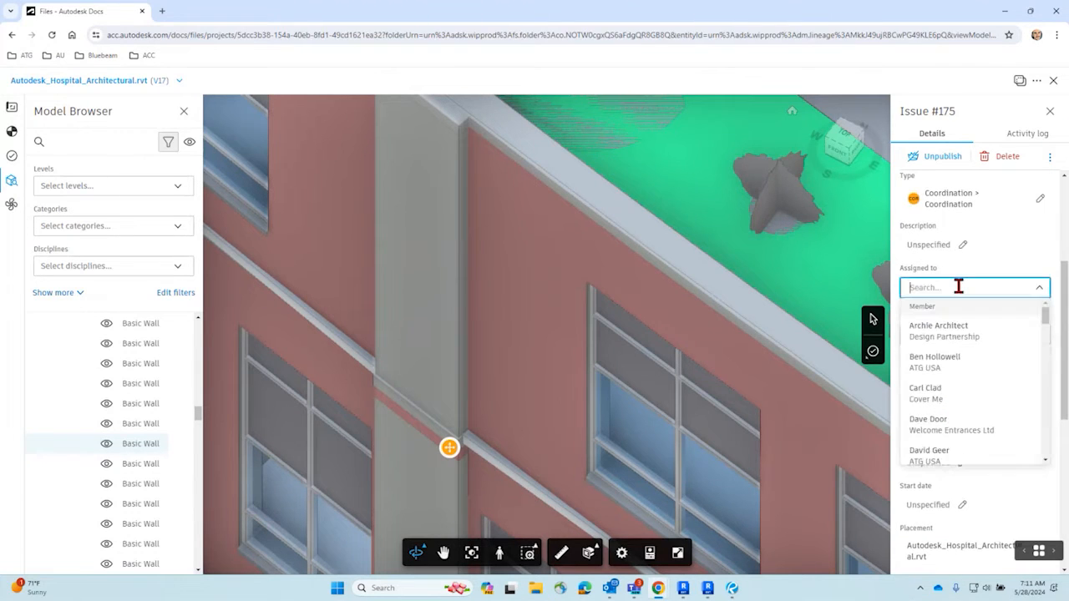
text(jaas)
key(BackSpace)
key(BackSpace)
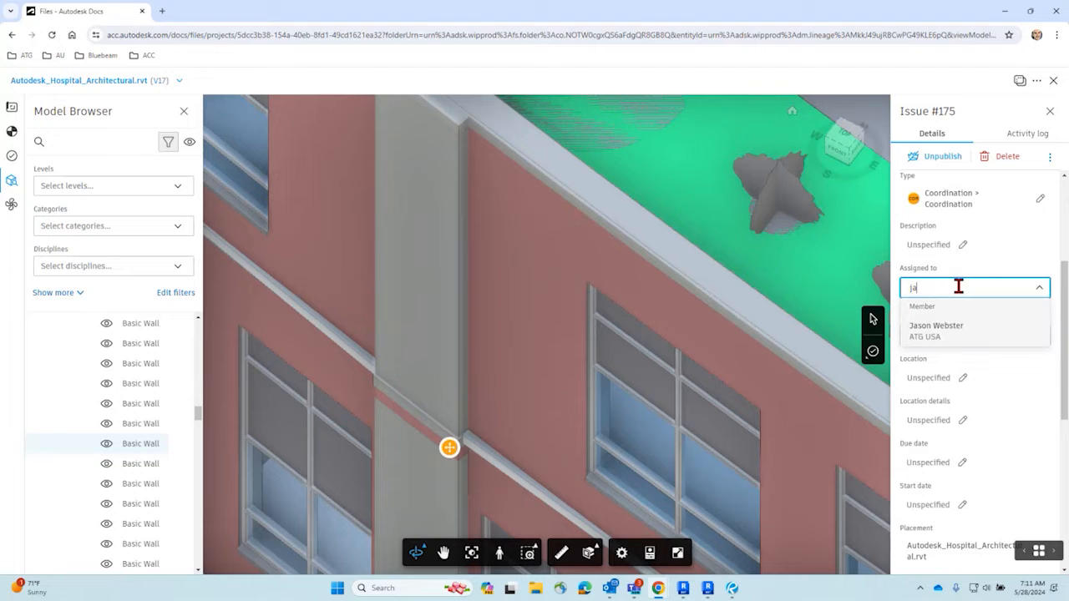
key(BackSpace)
key(BackSpace)
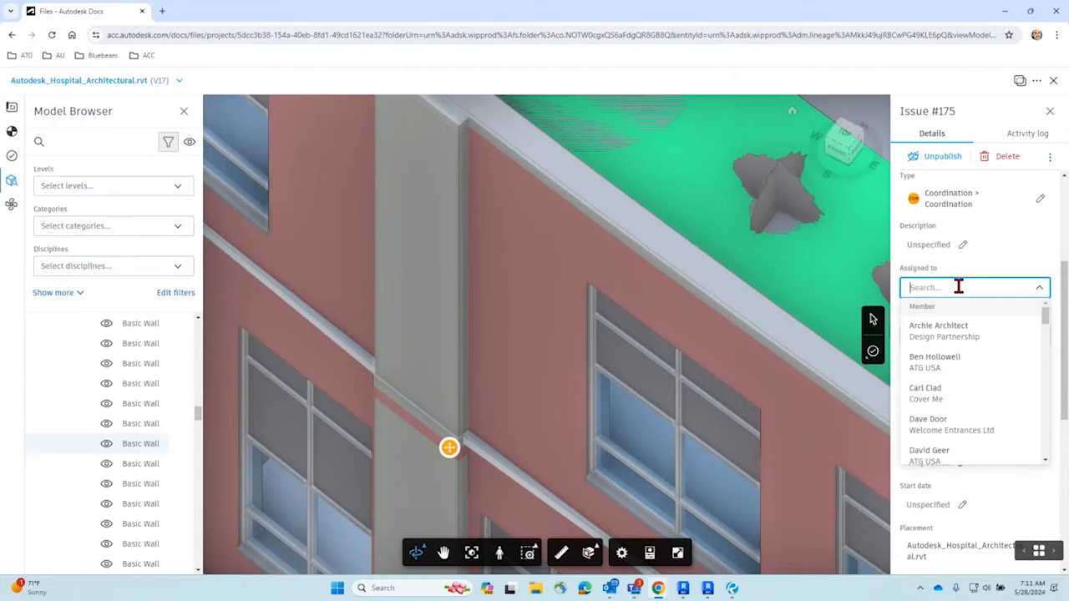
text(k)
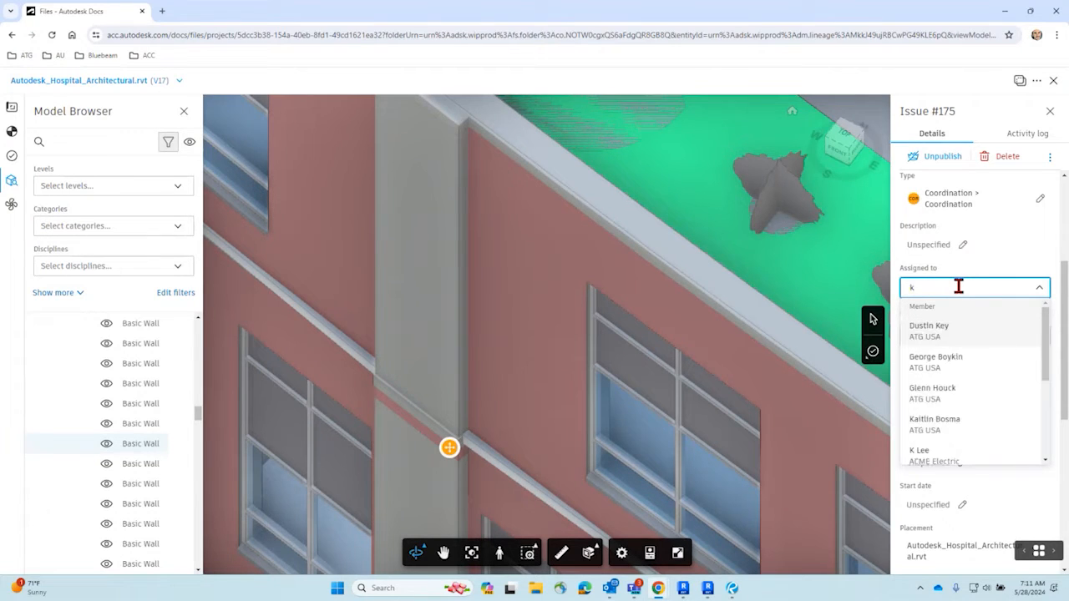
text(y)
click(956, 370)
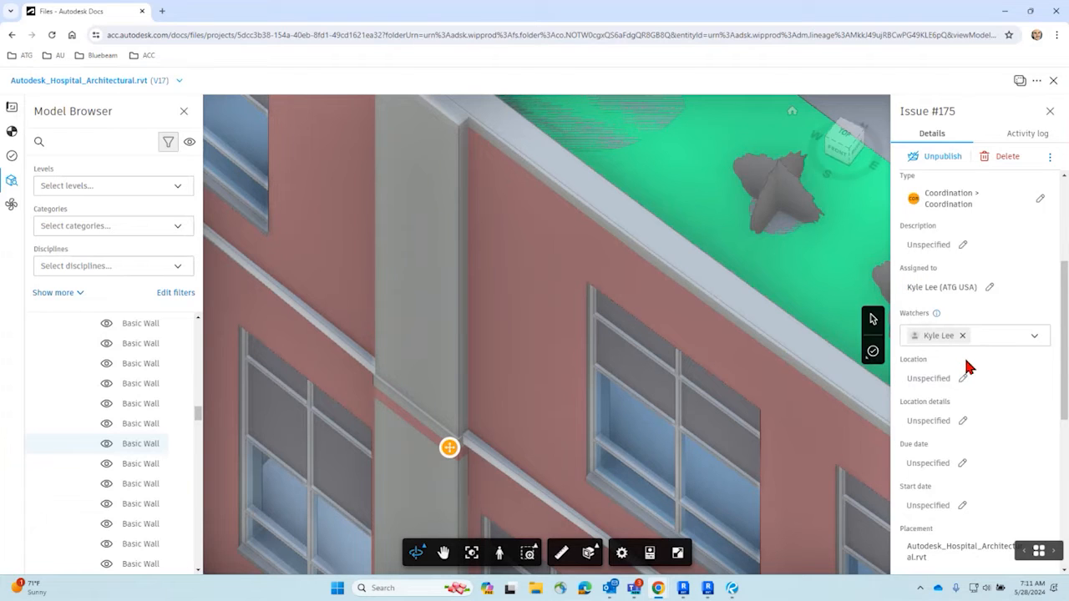
Step: Set the issue's due date to May 31, 2024 and its start date to May 29, 2024
scroll(969, 361, down, 1)
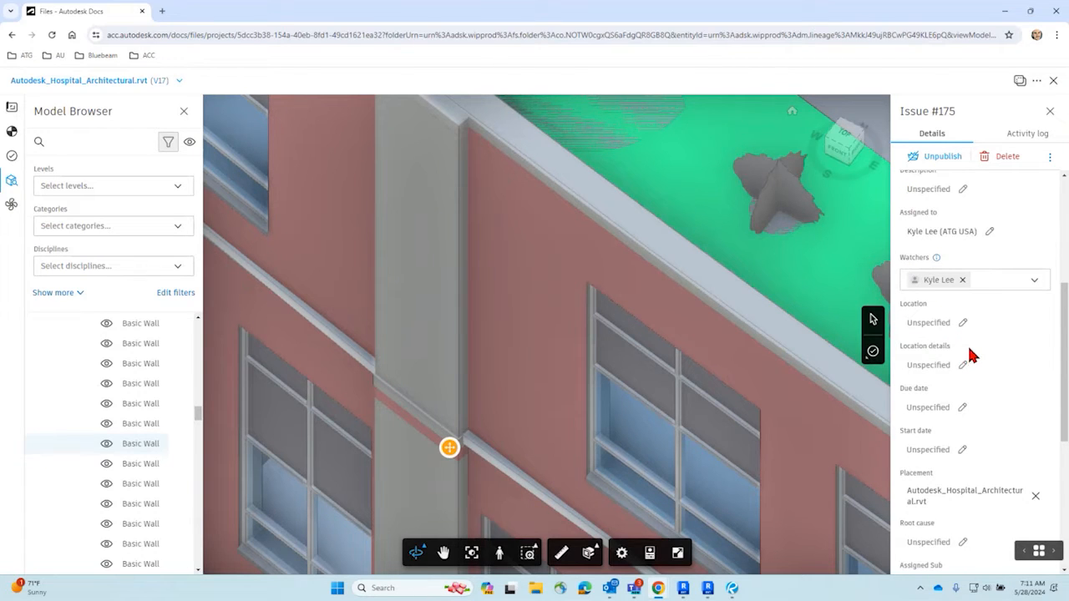
scroll(971, 355, down, 2)
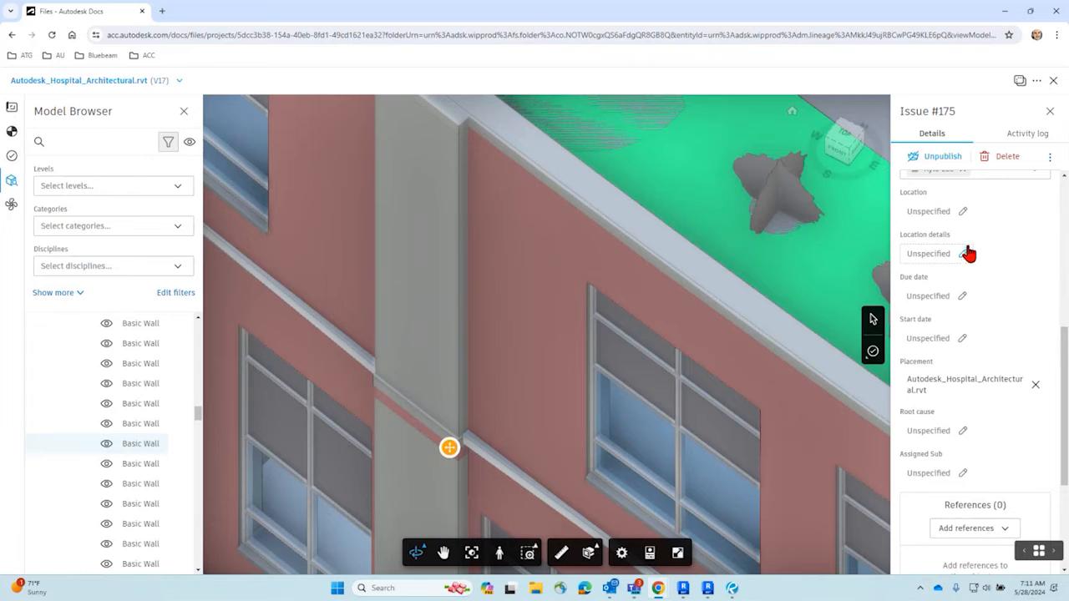
click(960, 295)
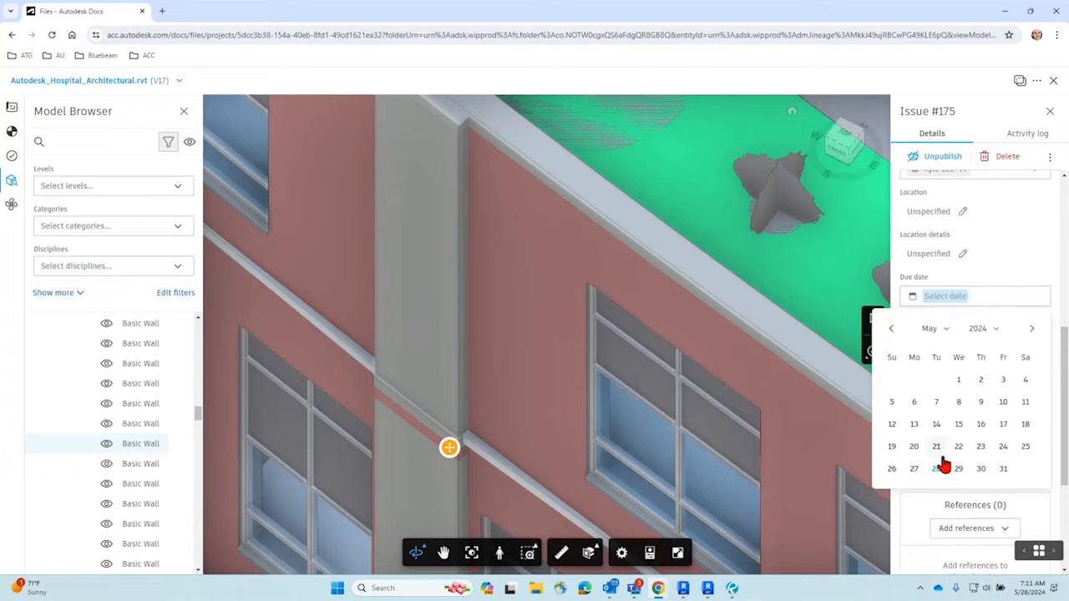
click(1003, 469)
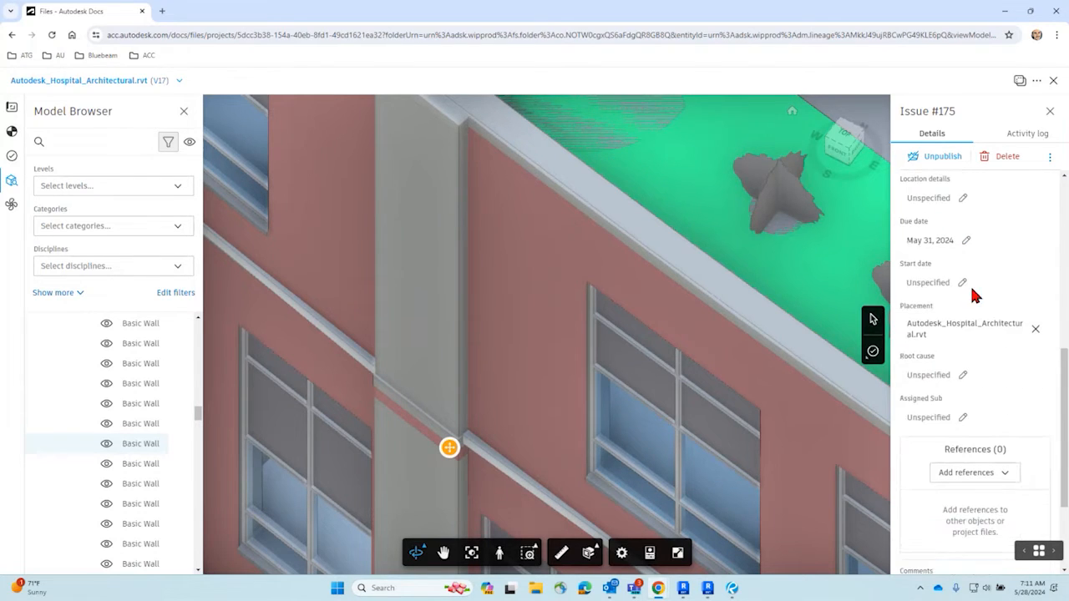
click(960, 284)
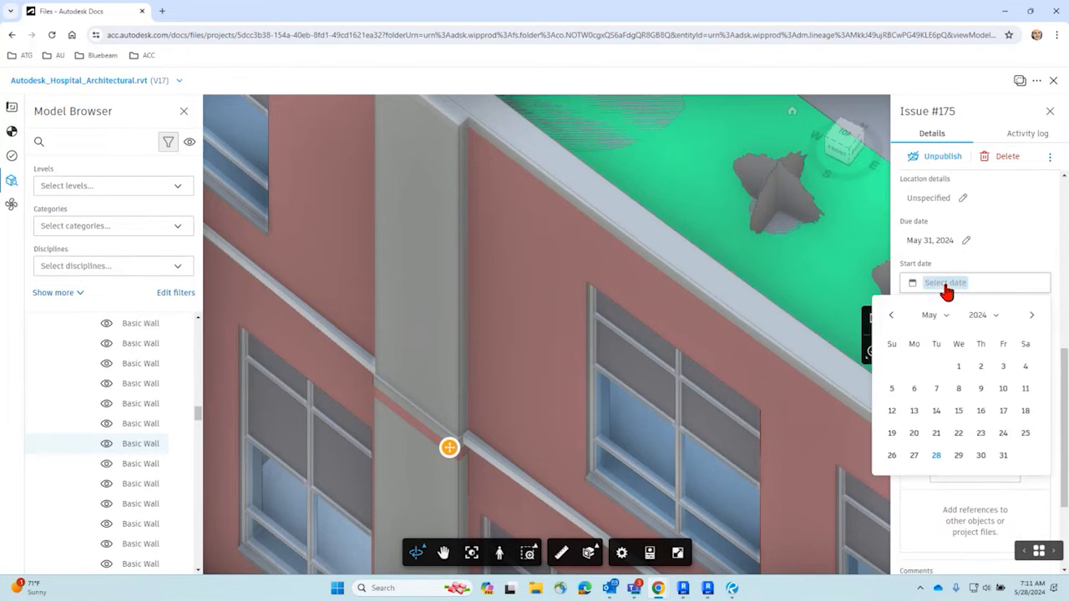
click(958, 455)
Step: Set the issue's root cause to Constructability in the Coordination group
scroll(985, 376, down, 2)
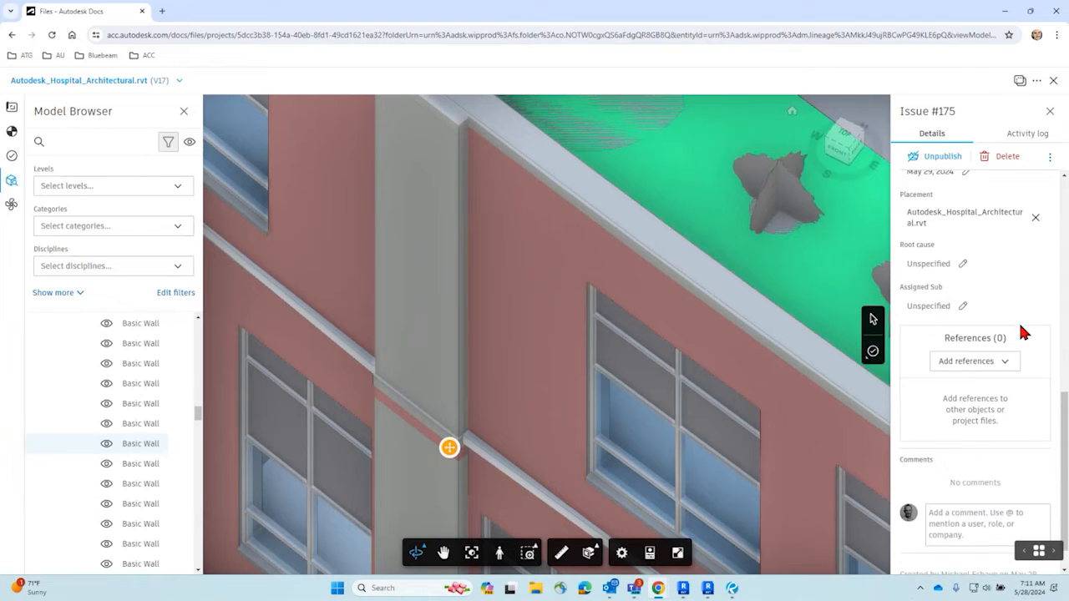
click(961, 264)
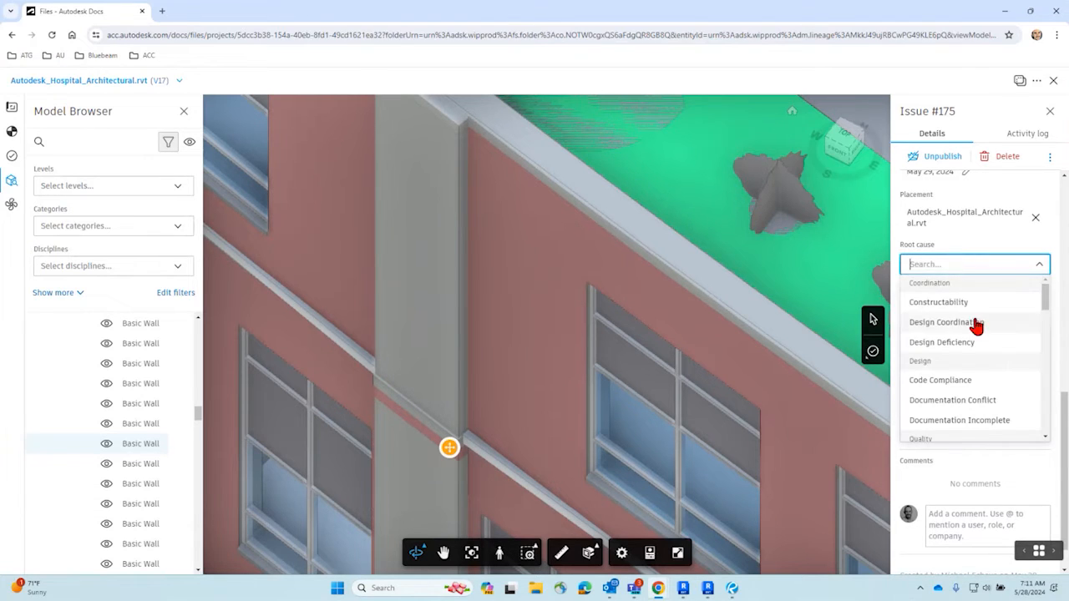
click(976, 303)
scroll(994, 292, down, 1)
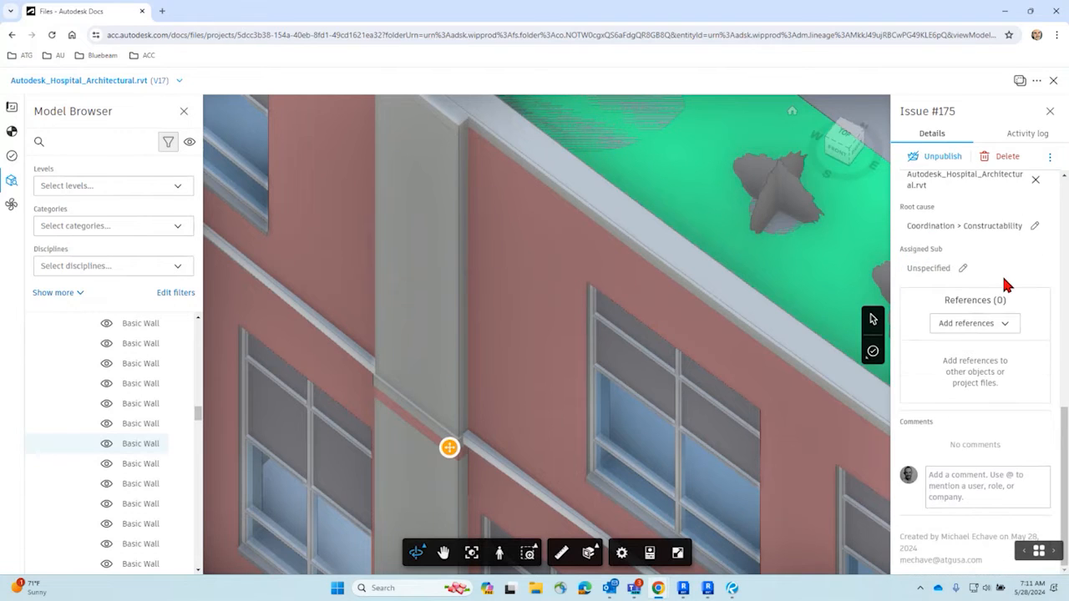
click(1032, 225)
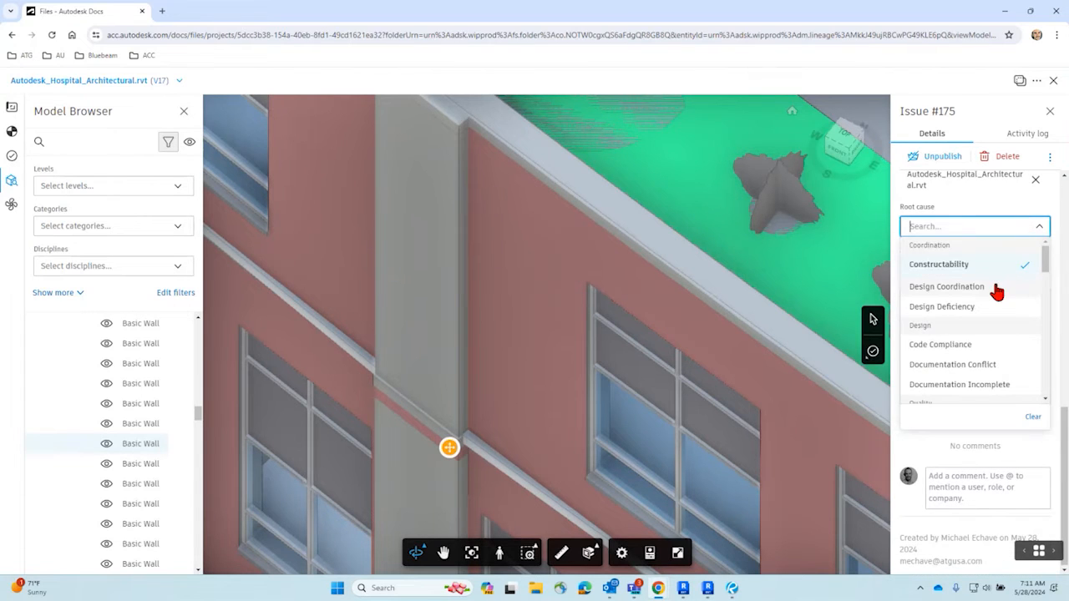
click(1009, 264)
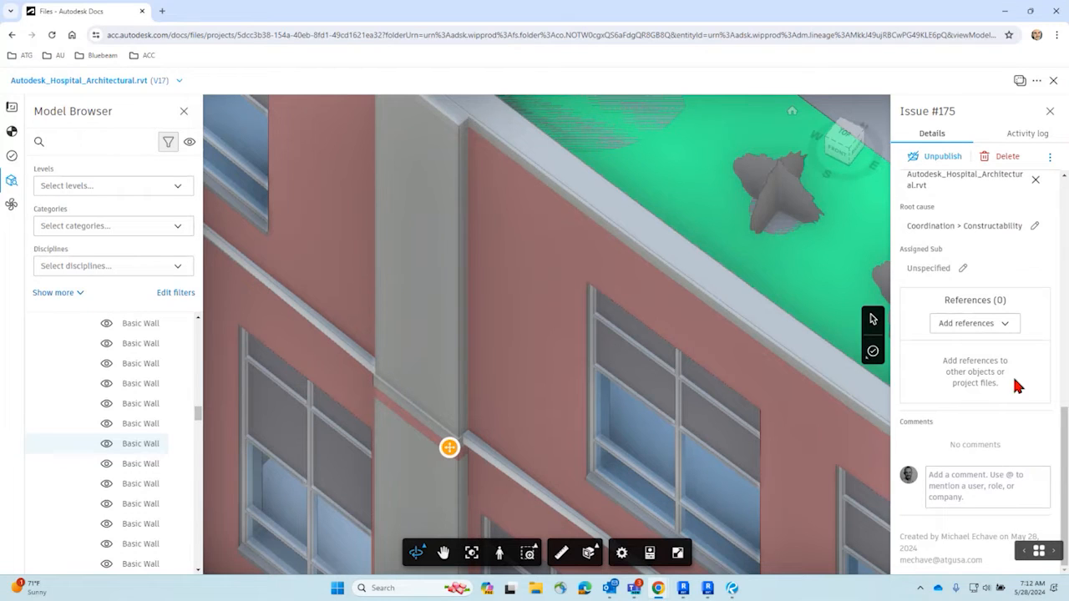
Step: Show the list of issues for the model and open its filter options
scroll(998, 266, up, 1)
scroll(998, 284, up, 5)
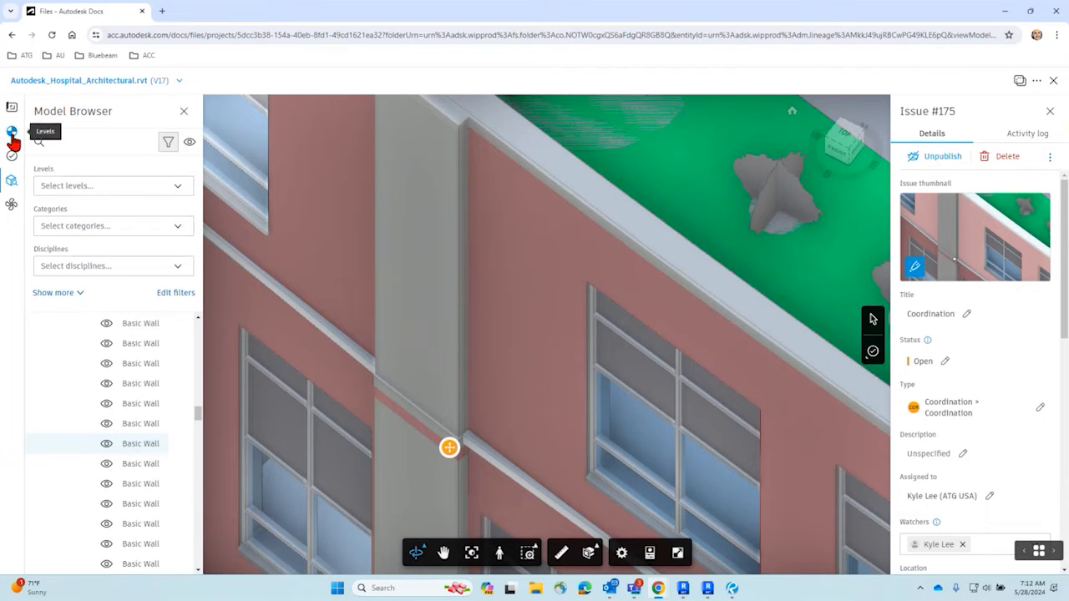
click(14, 158)
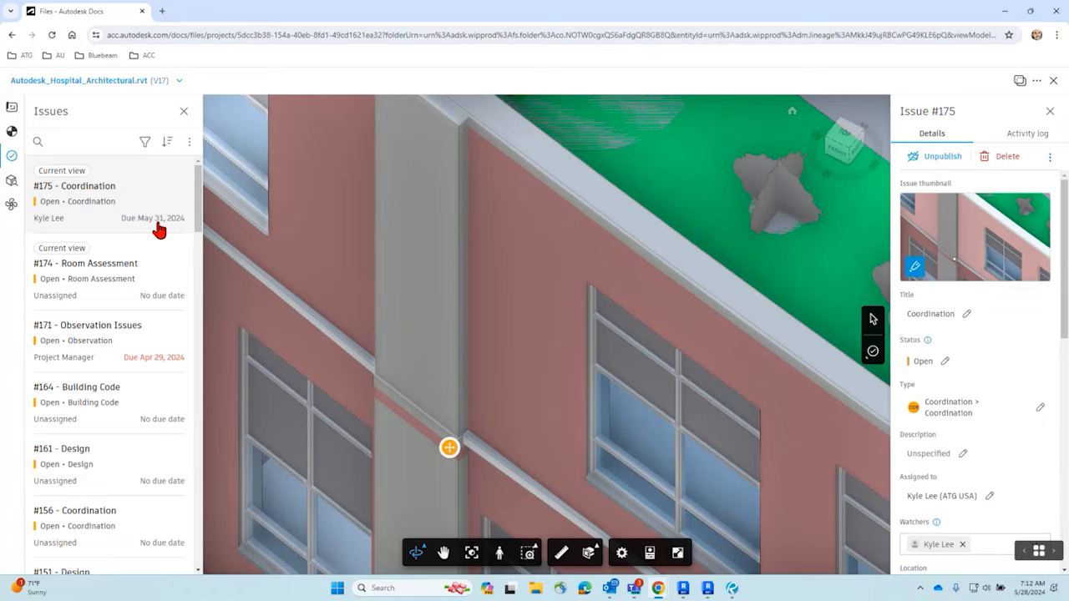
click(147, 143)
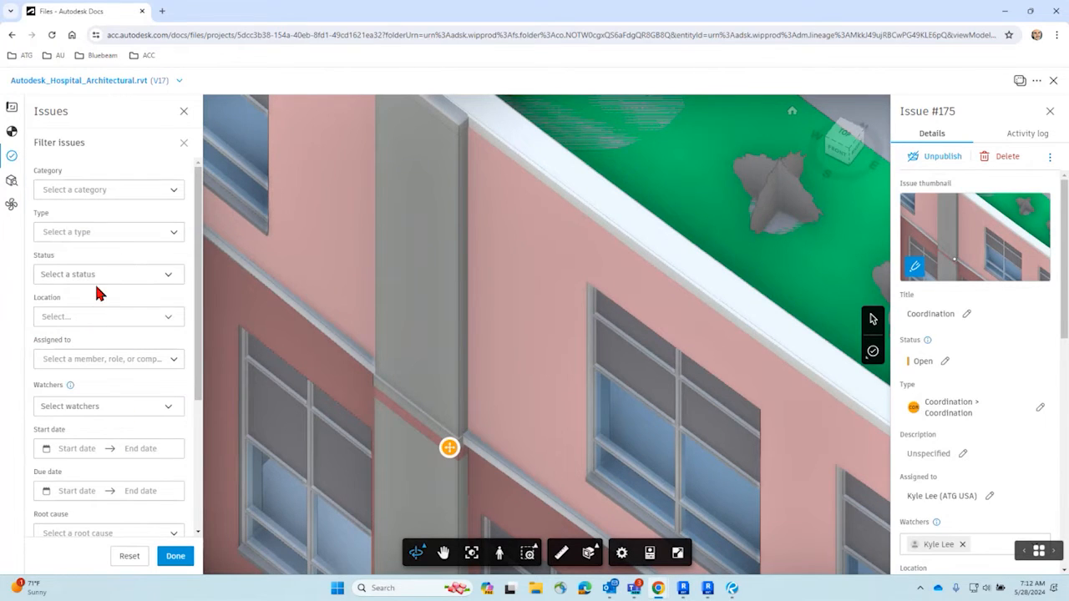
Step: Review the Coordination issue's activity log back to its creation entry, and close the issue
click(1027, 135)
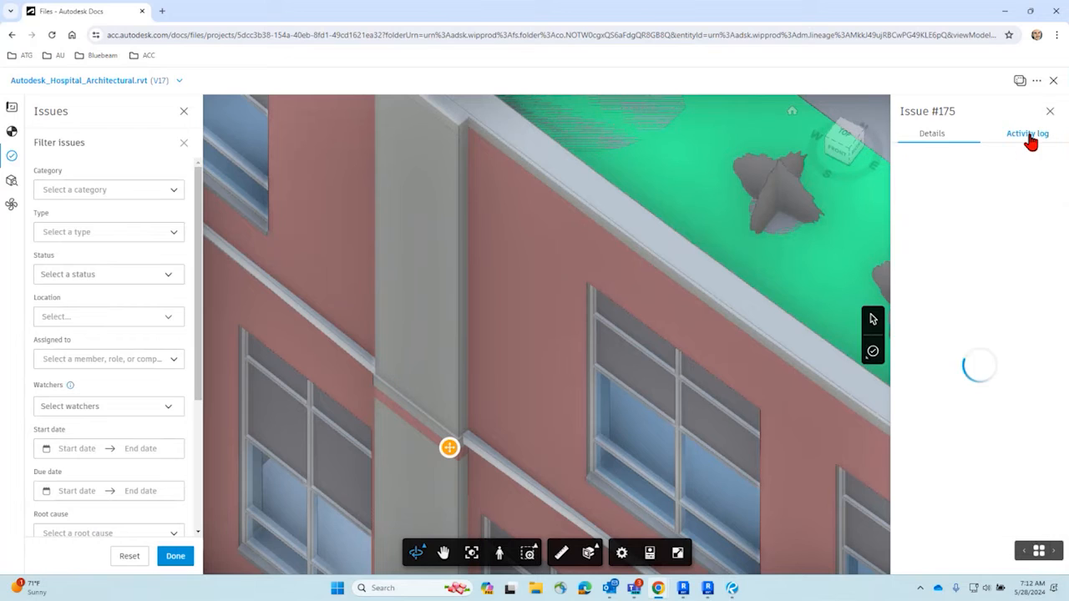
scroll(974, 209, down, 3)
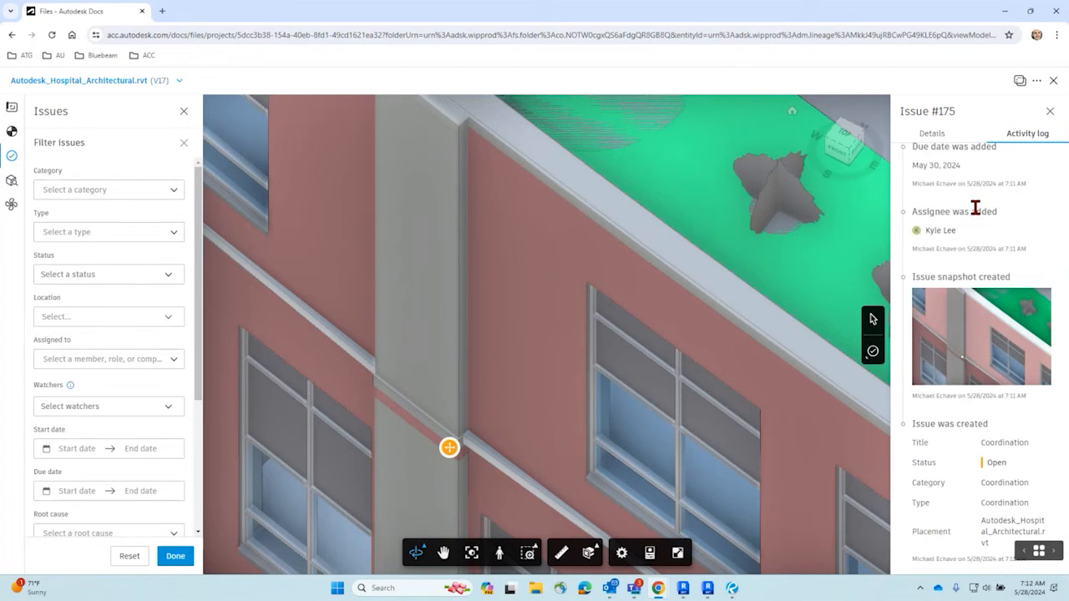
click(1050, 112)
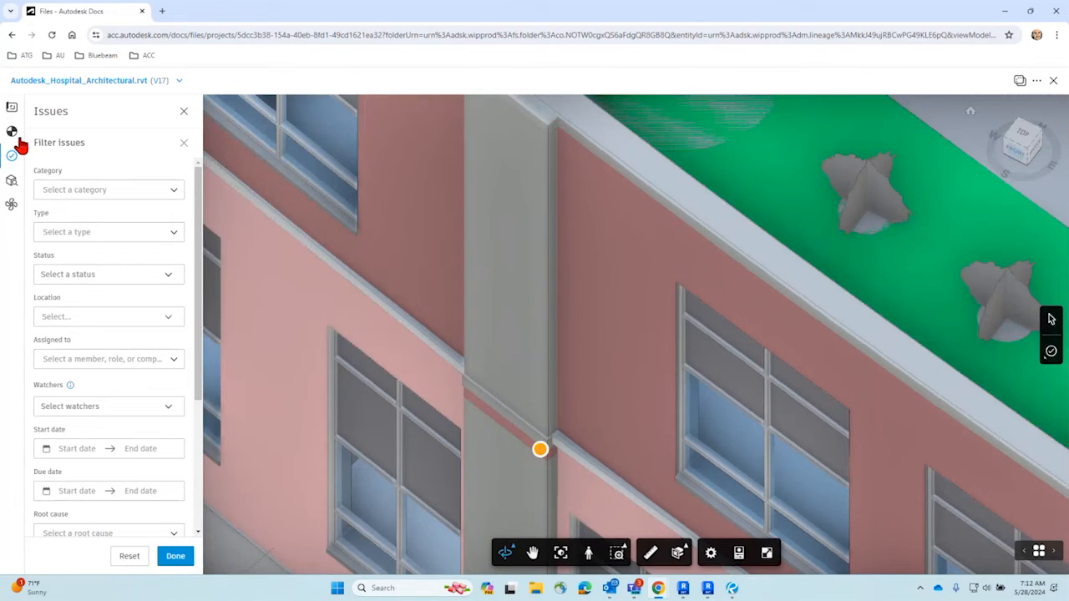
Step: Show the hospital model's list of assets, and look through its 2D and 3D sheets and views
click(11, 207)
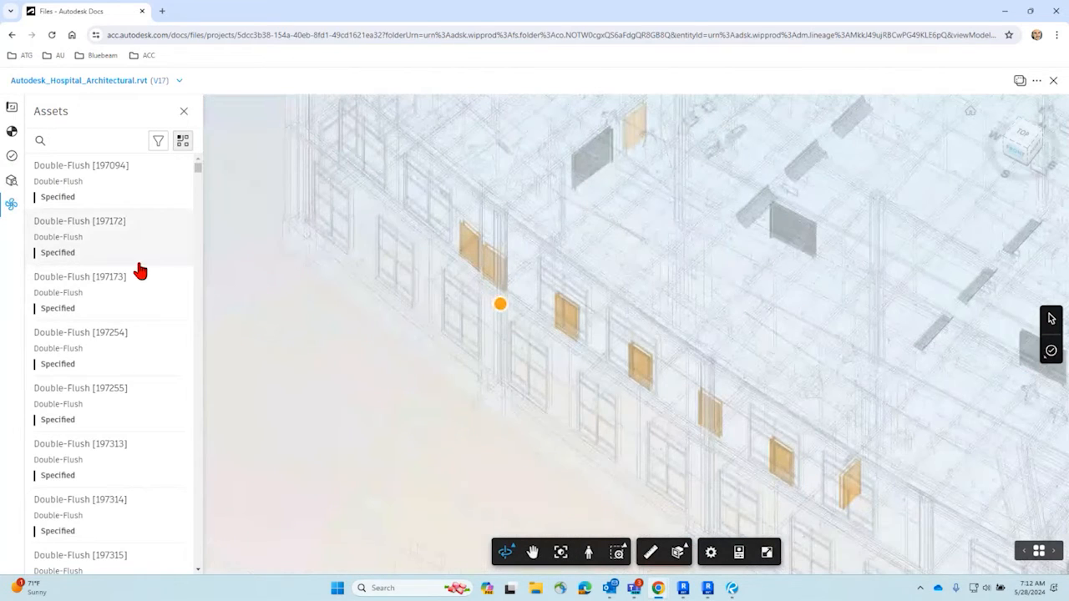
click(11, 111)
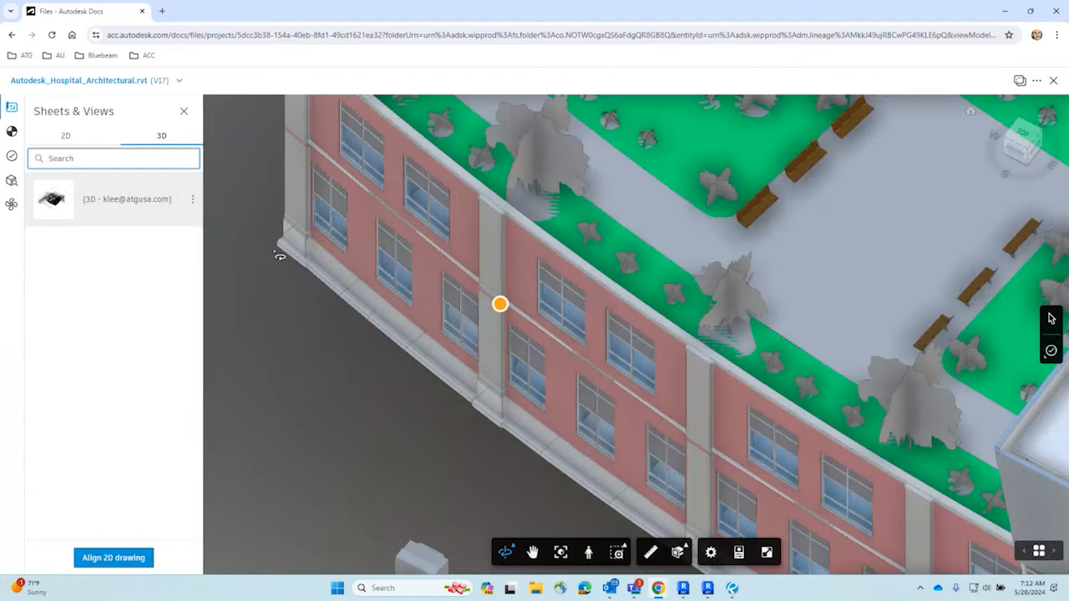
click(68, 143)
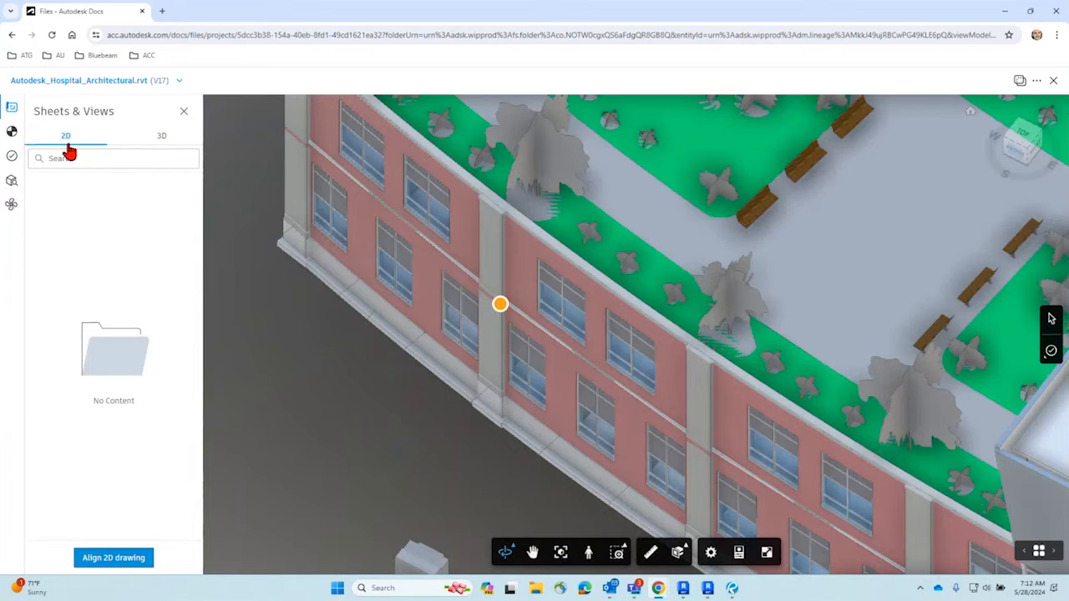
click(159, 144)
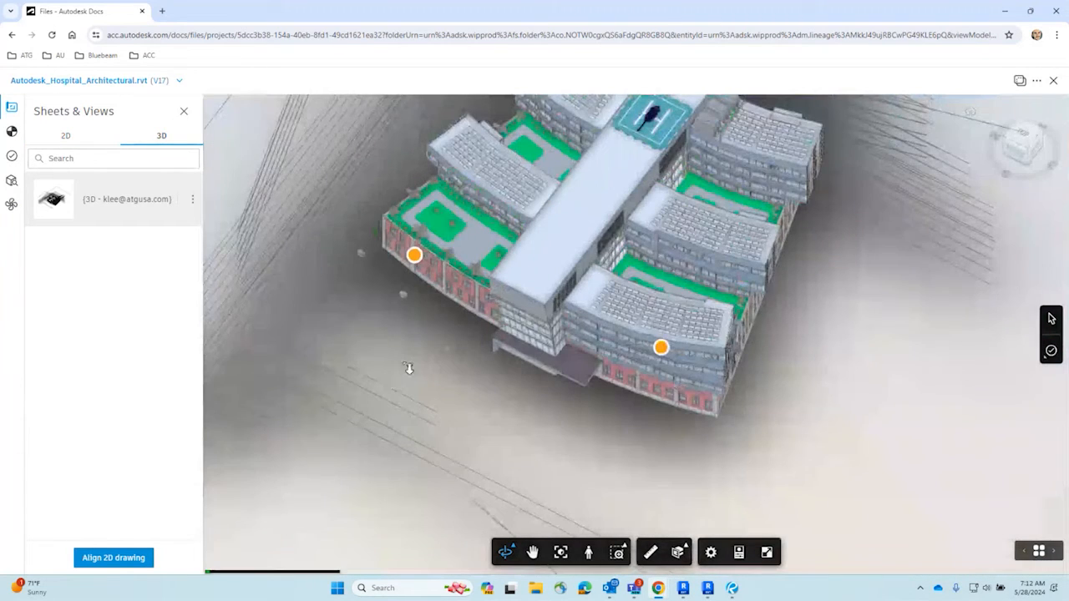
Step: Show the Room Assessment issue's details from its pin on the hospital model, view its location on the building, and deselect it
drag(412, 375, 783, 253)
scroll(378, 366, down, 2)
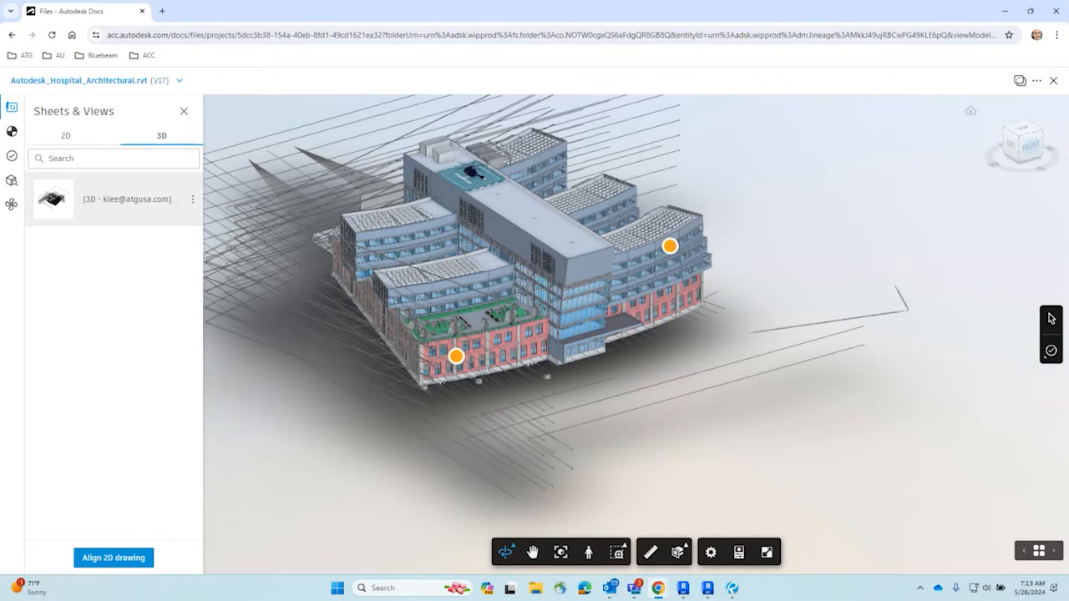
click(669, 249)
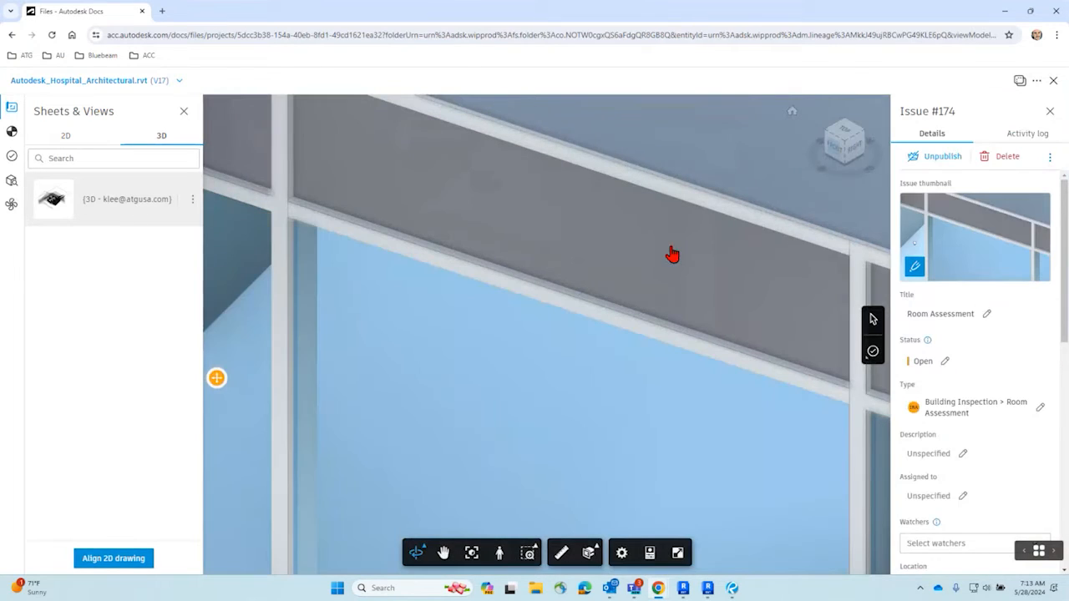
scroll(678, 252, down, 10)
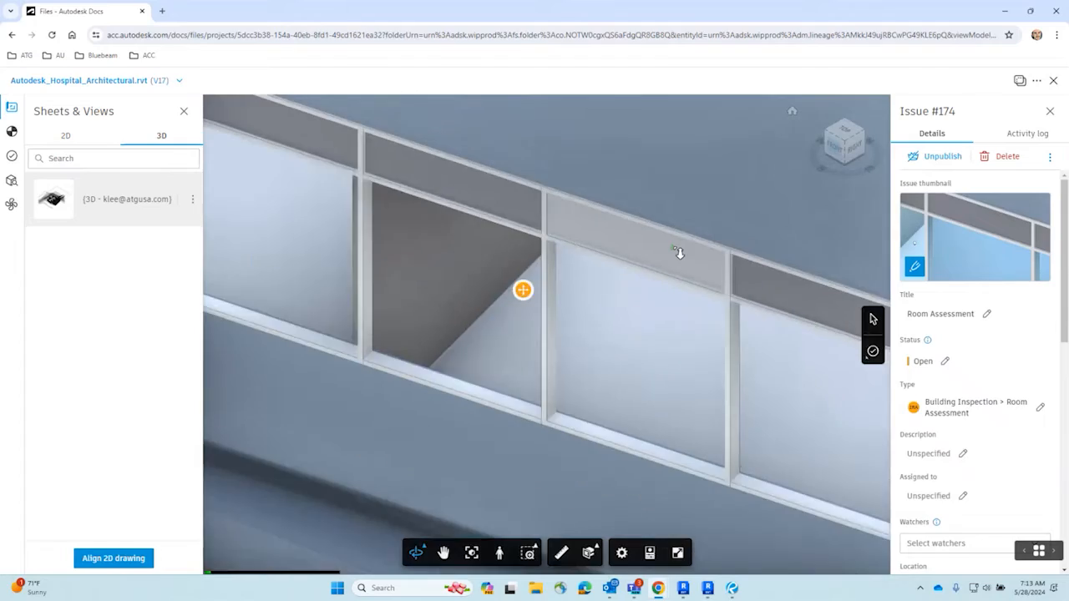
scroll(678, 252, down, 10)
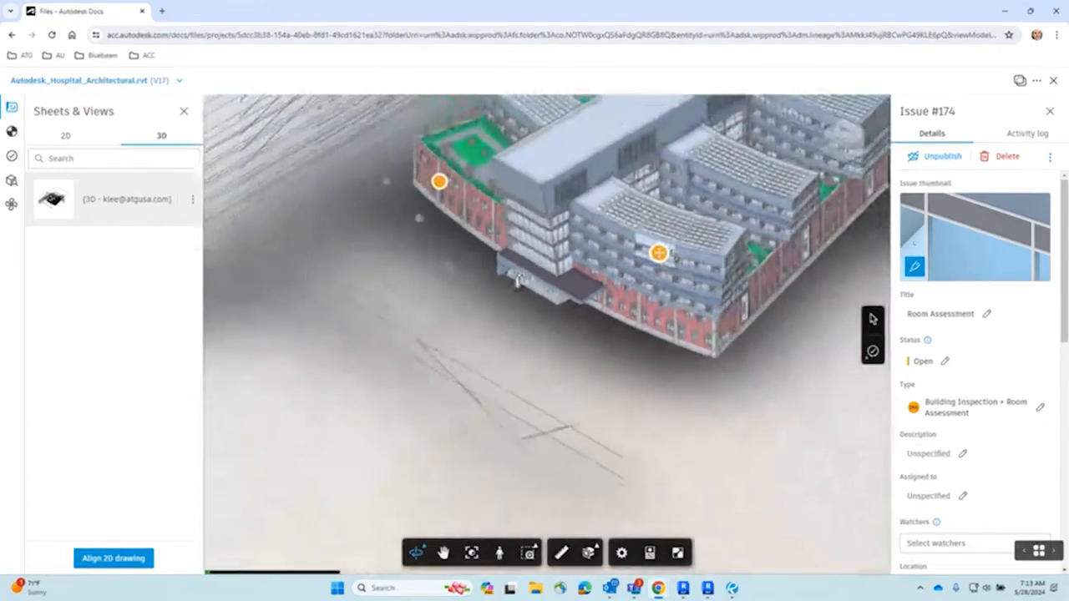
drag(518, 282, 397, 423)
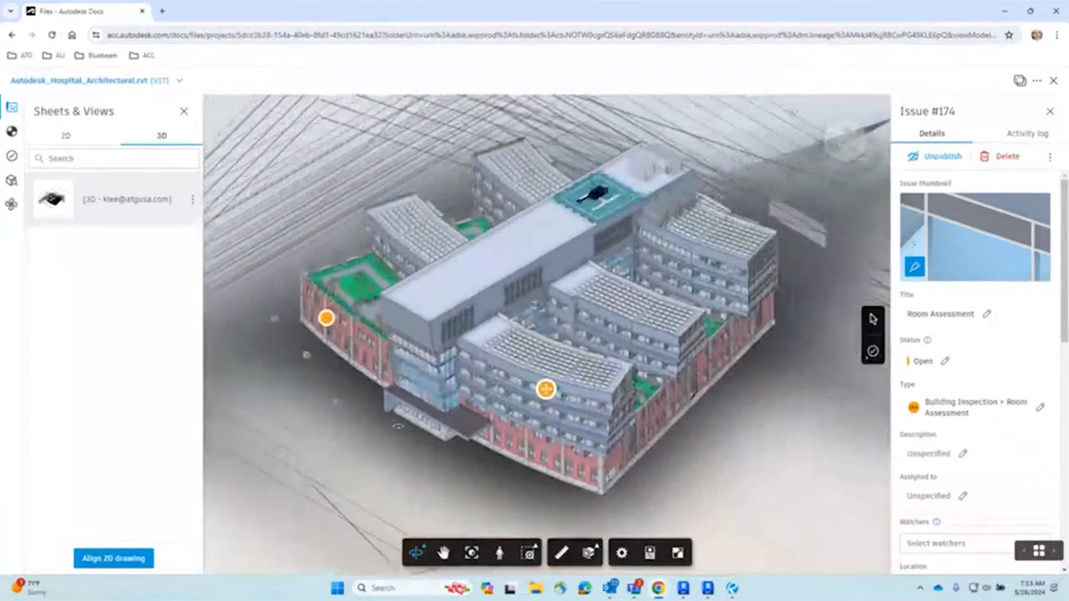
click(395, 425)
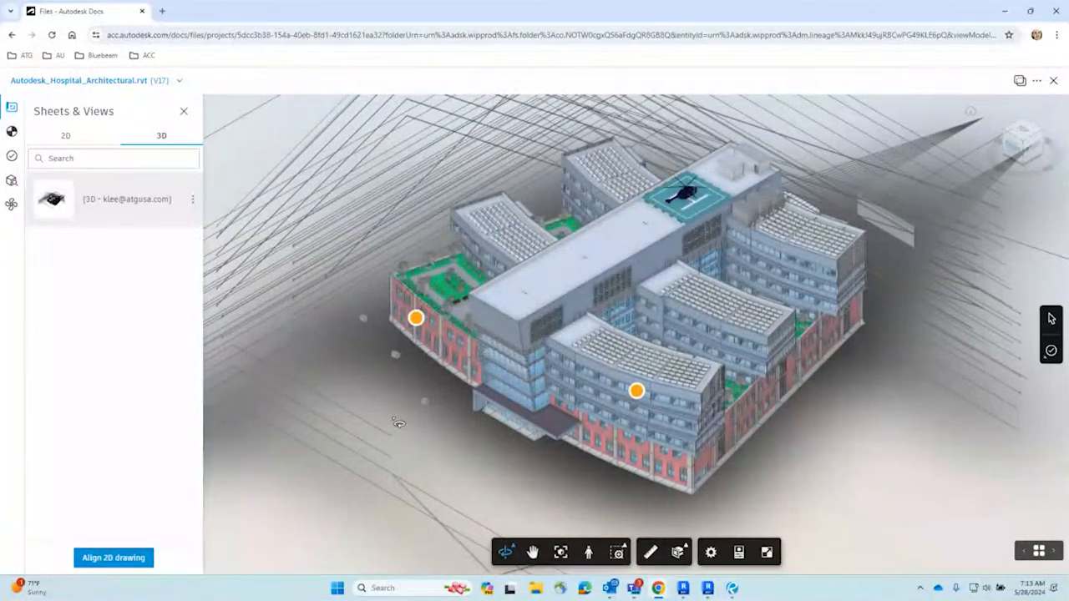
Step: Inspect the helipad, roofs and side elevation of the hospital model, and close the model
drag(394, 426, 674, 409)
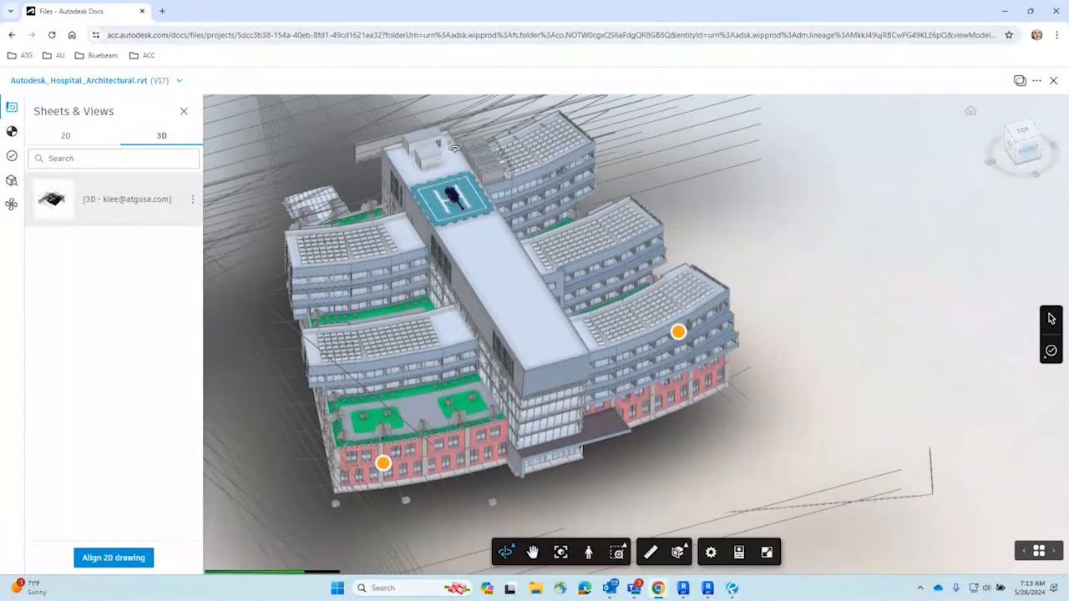
scroll(447, 204, up, 5)
scroll(447, 205, up, 4)
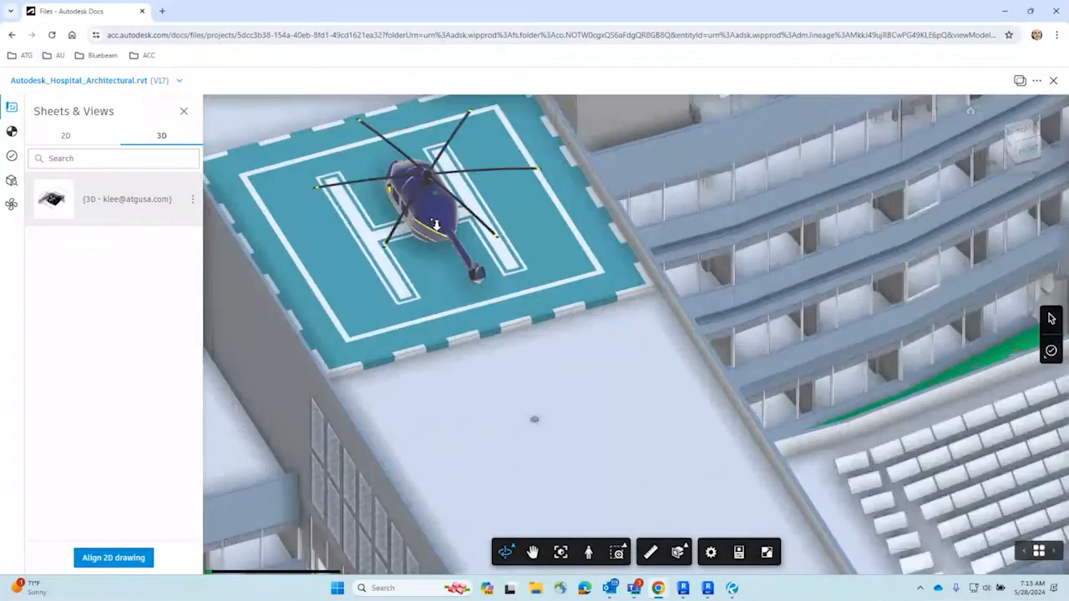
drag(493, 392, 607, 354)
scroll(684, 204, down, 3)
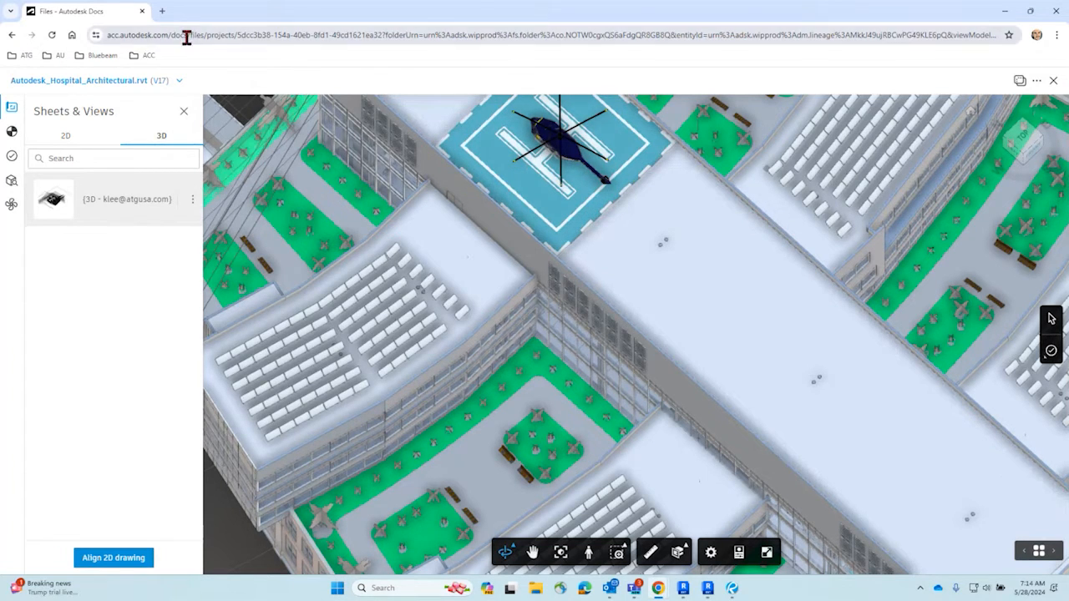
scroll(435, 338, down, 10)
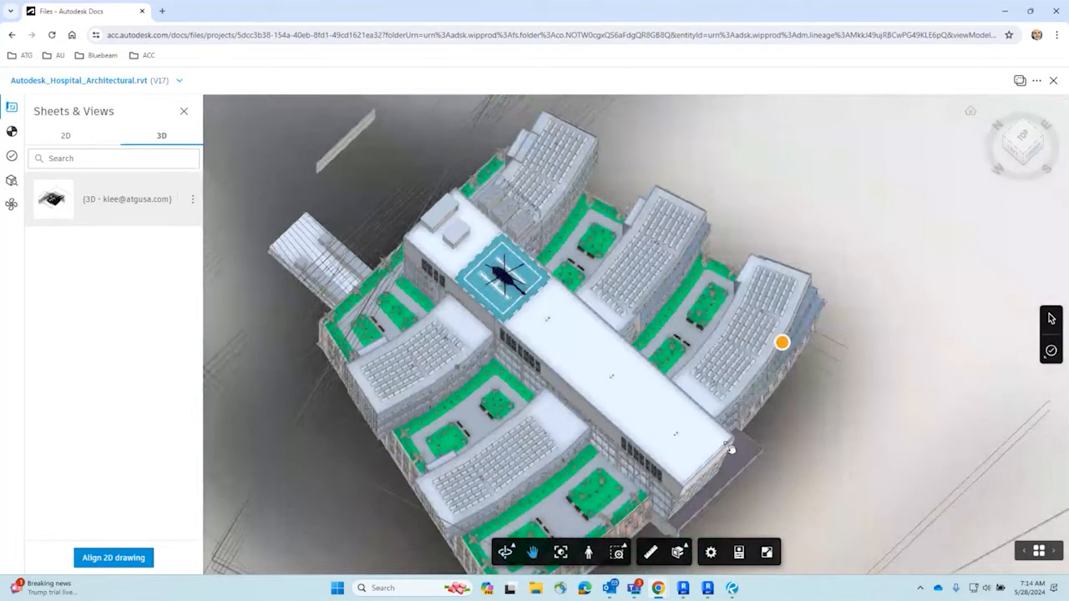
drag(702, 396, 800, 392)
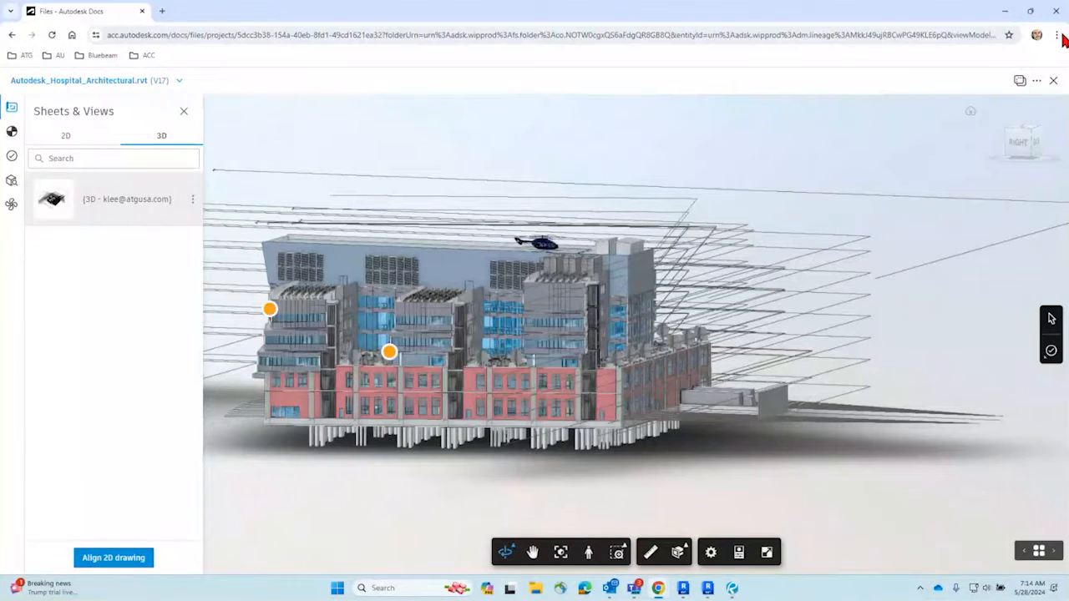
click(1054, 83)
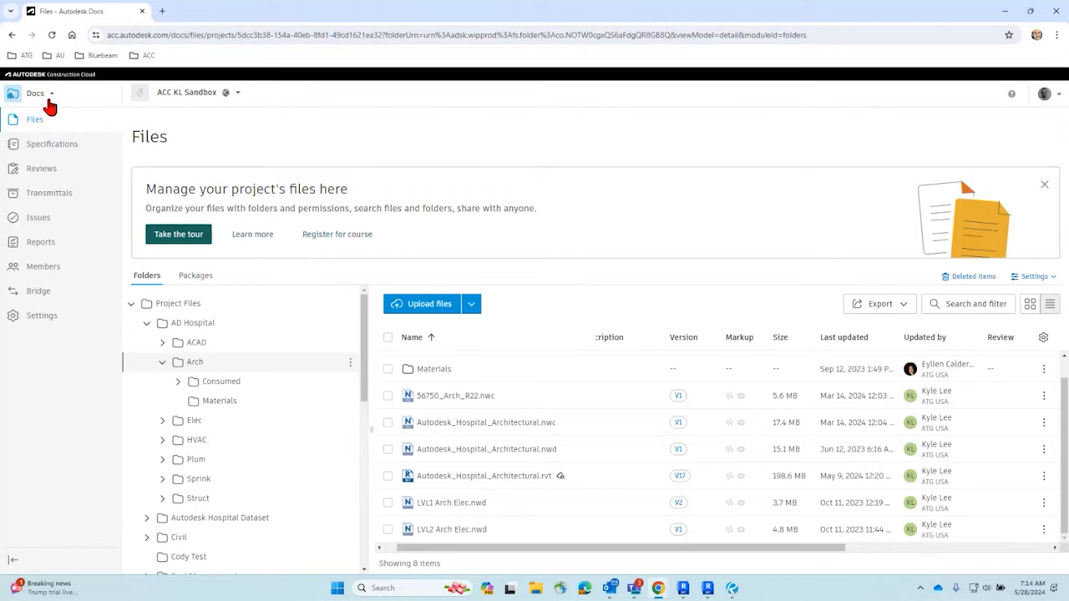
Step: Show the list of Autodesk Construction Cloud products available in the project, from Design Collaboration to Insight
click(47, 99)
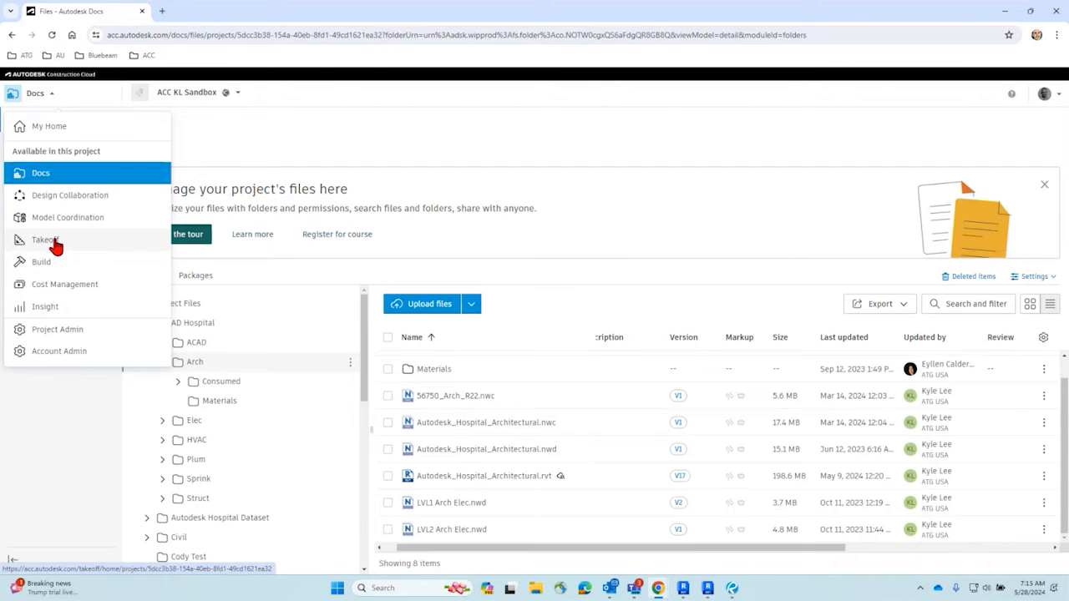
click(323, 148)
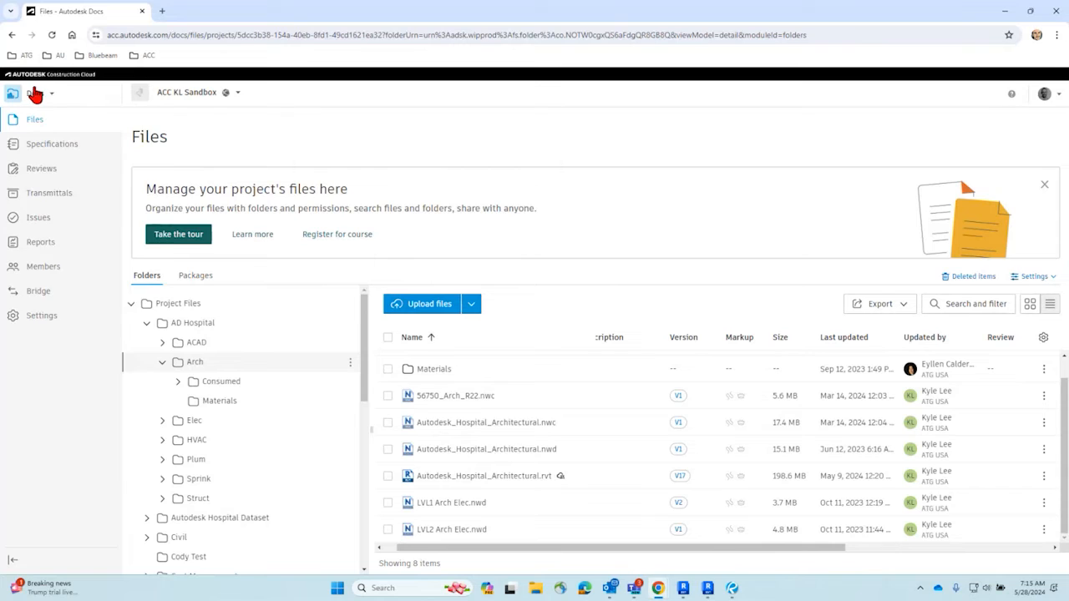
click(40, 94)
click(331, 136)
click(42, 96)
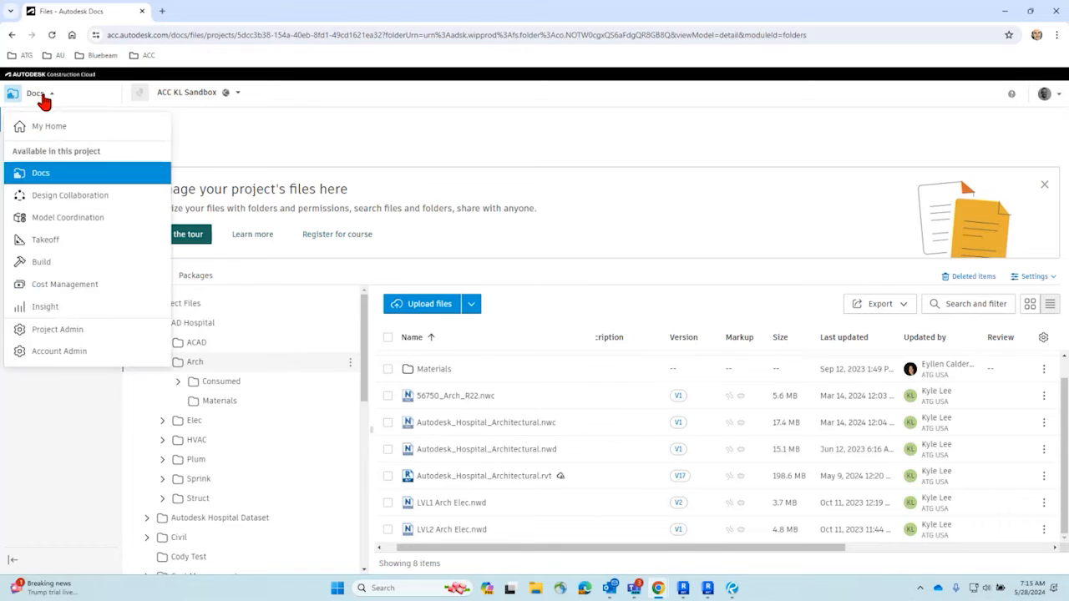
click(374, 125)
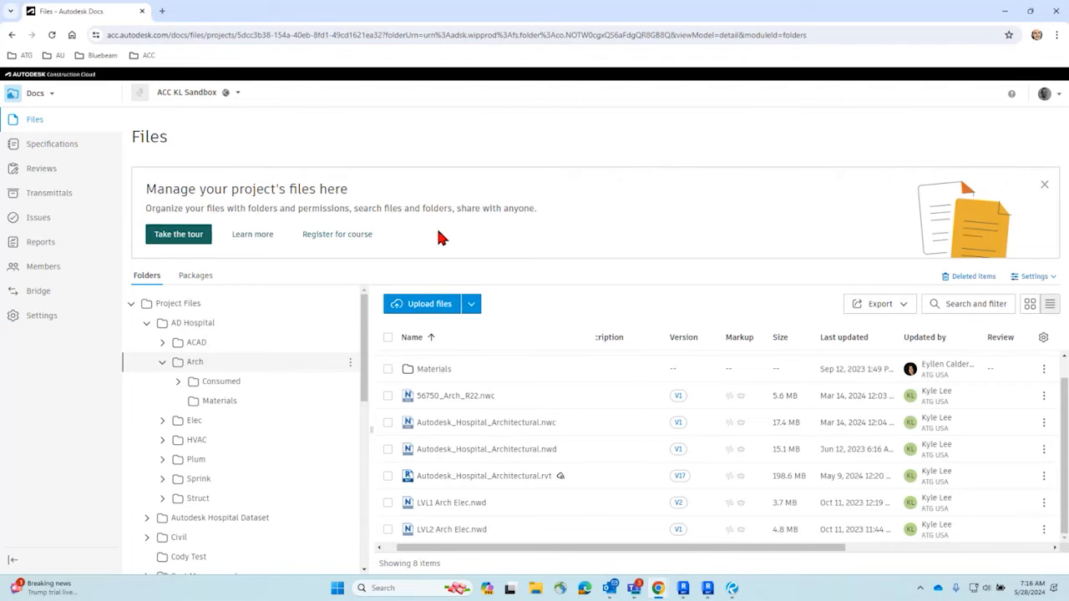
click(40, 92)
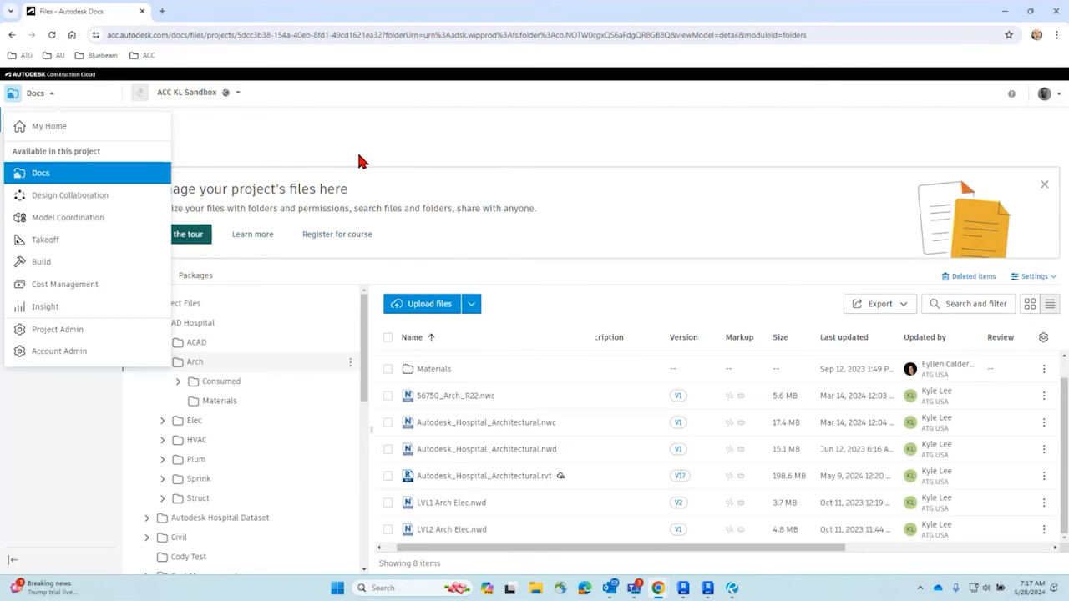
click(513, 236)
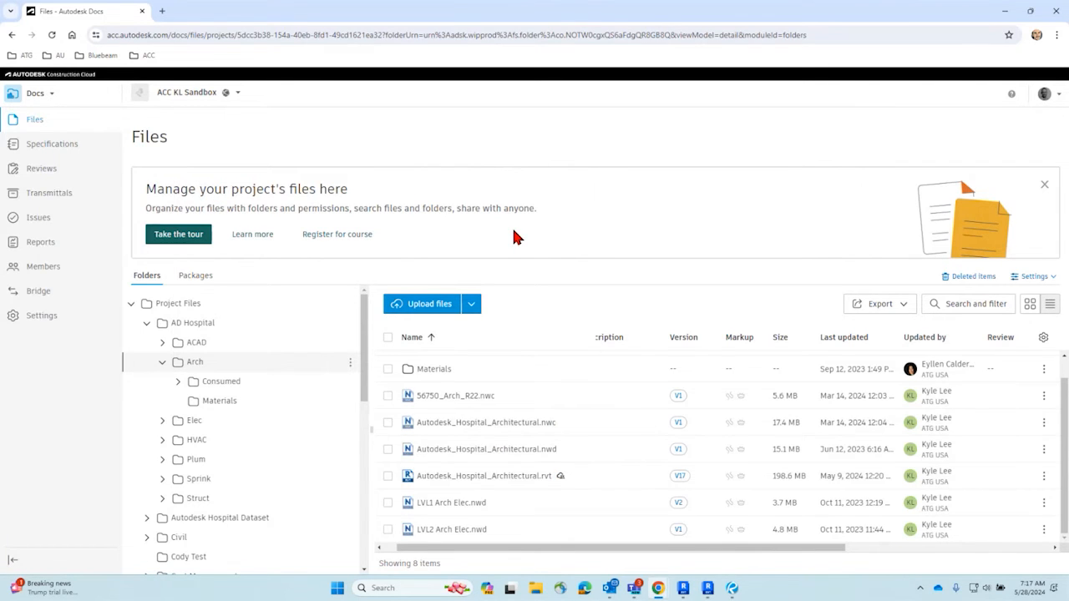
Step: Look through the whole project folder tree down to the Takeoff folder, and recheck the project's available products
scroll(269, 420, down, 4)
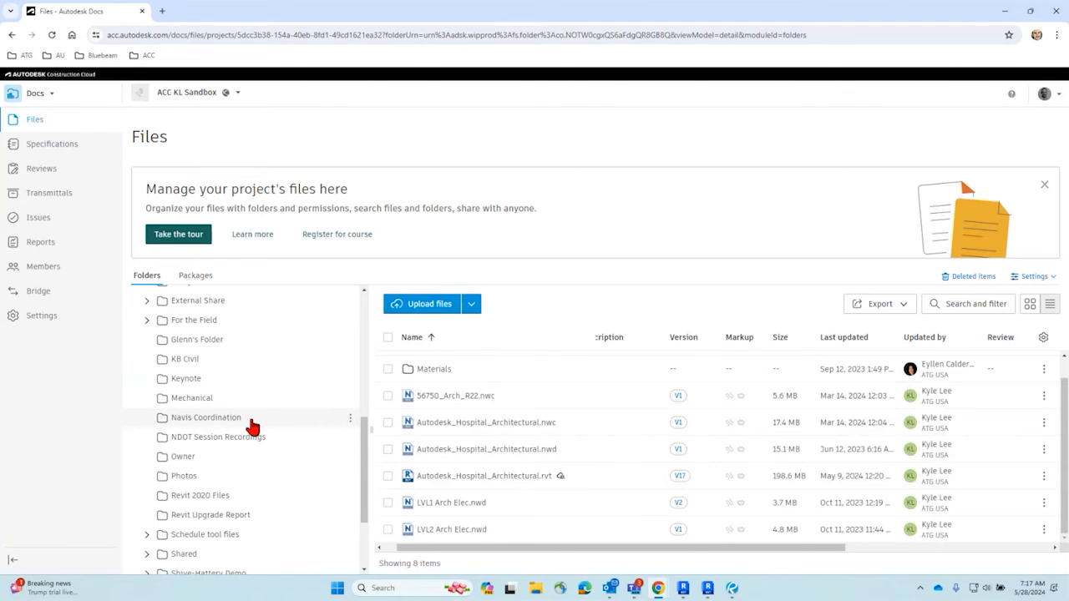
scroll(253, 427, down, 3)
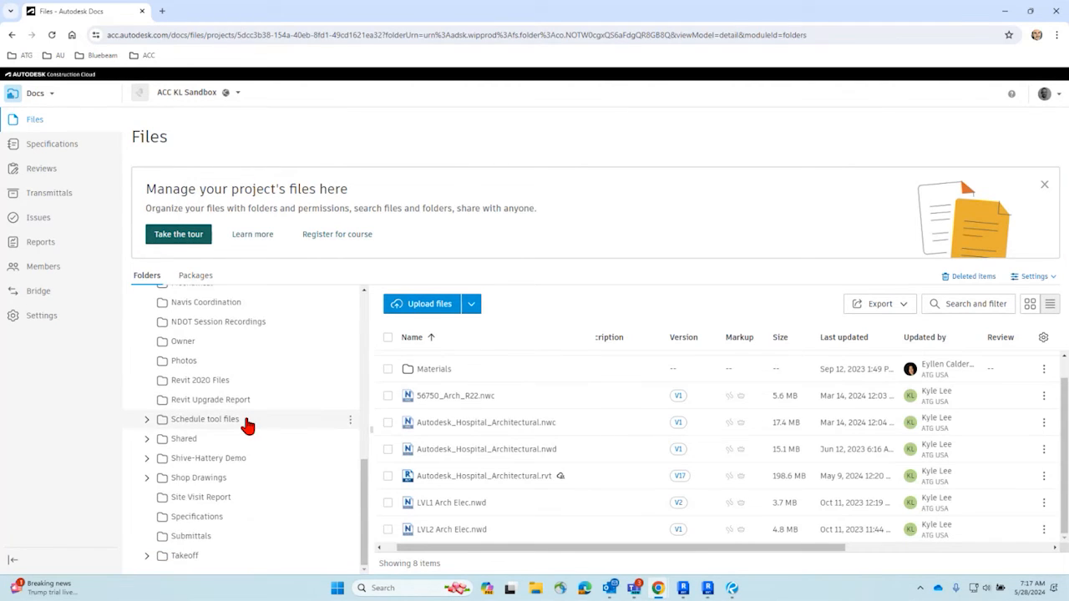
scroll(247, 426, up, 5)
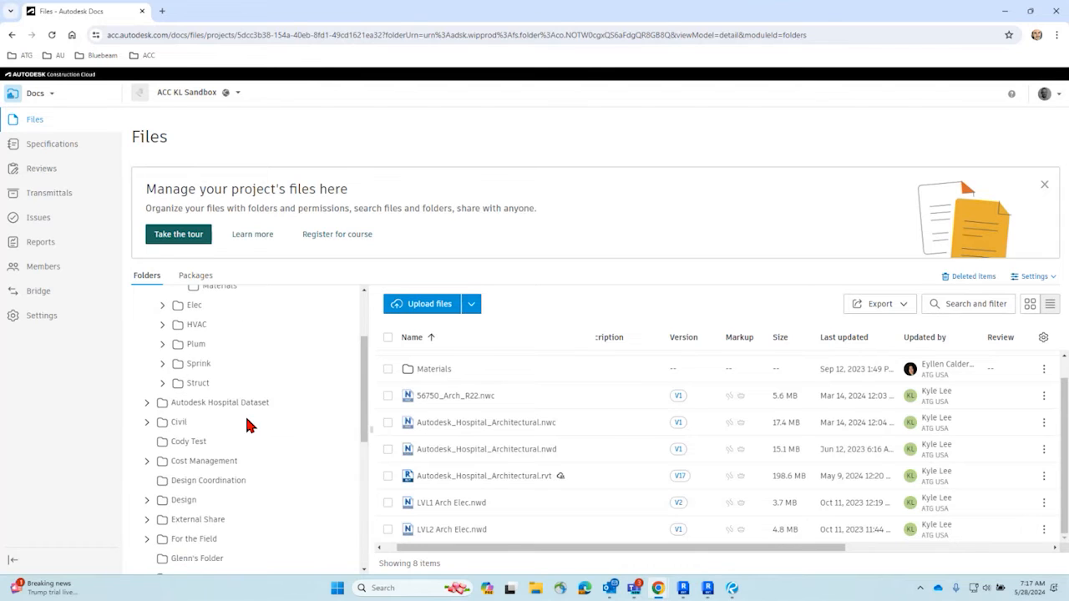
scroll(247, 426, up, 3)
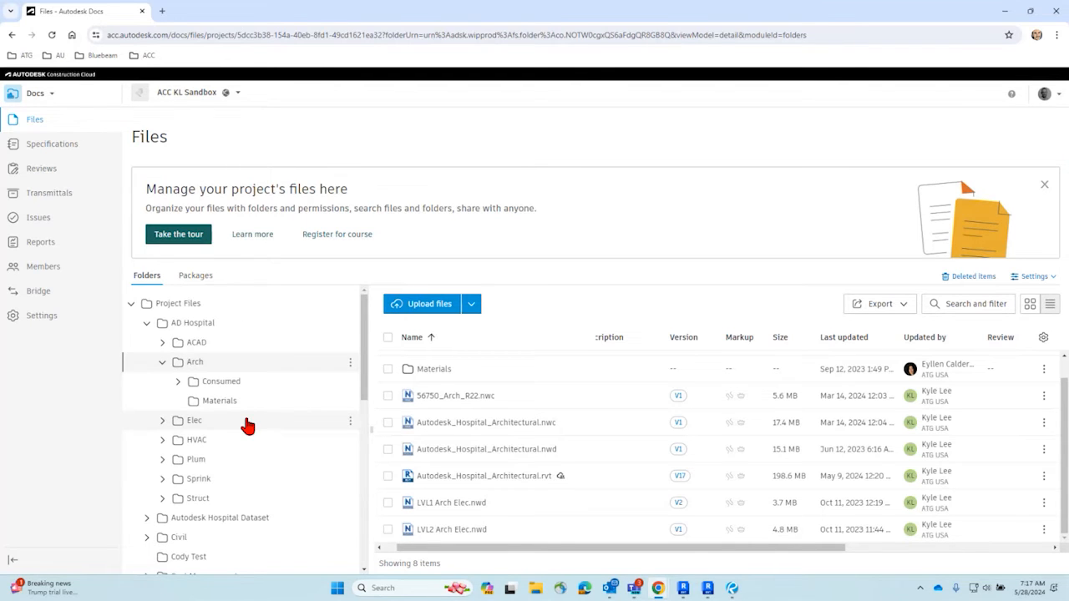
scroll(247, 426, down, 8)
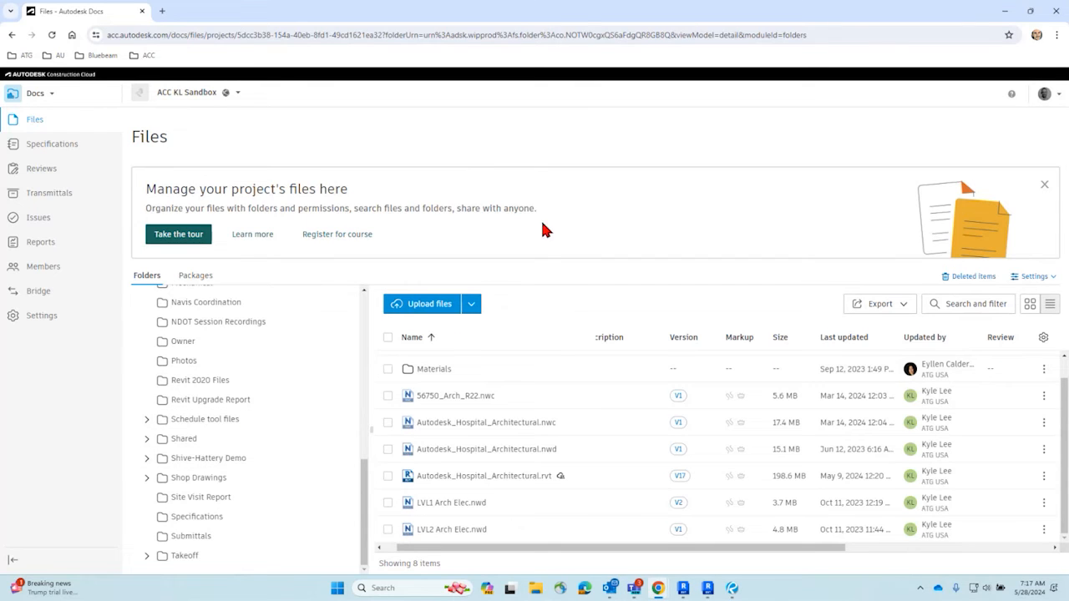
click(34, 94)
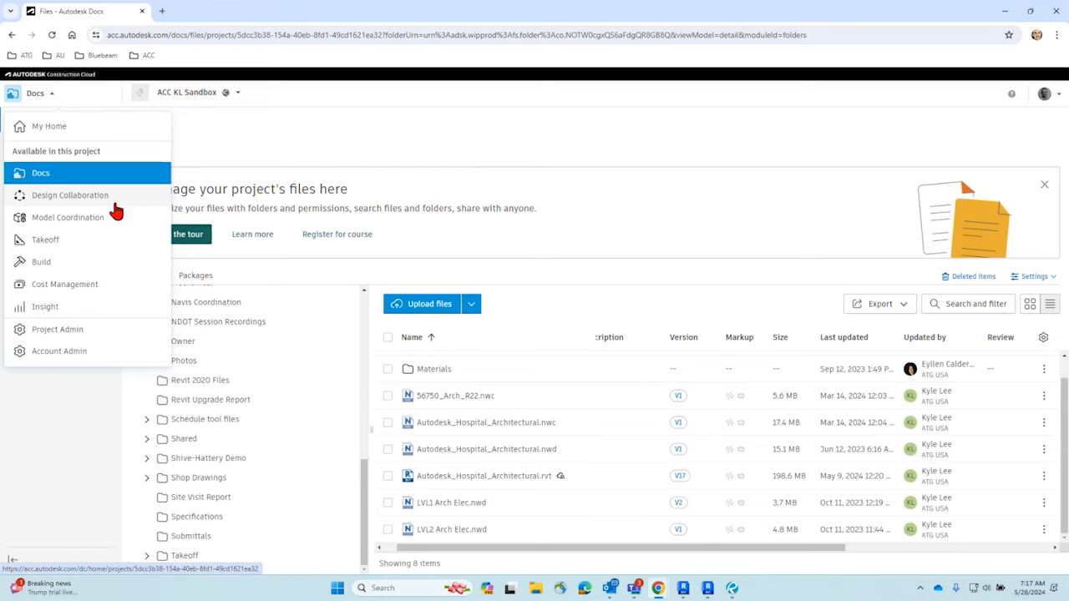
click(499, 242)
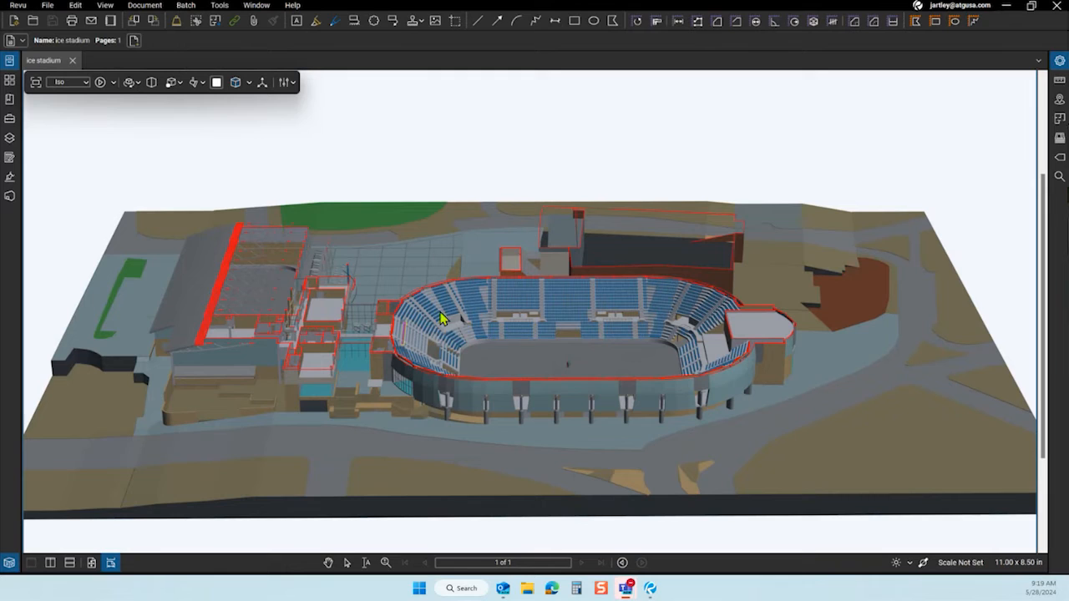
Step: Switch to the ice stadium 3D PDF in Bluebeam Revu, and try Primary Color and CAD Optimized lighting on the model
key(shift+alt+l)
key(Escape)
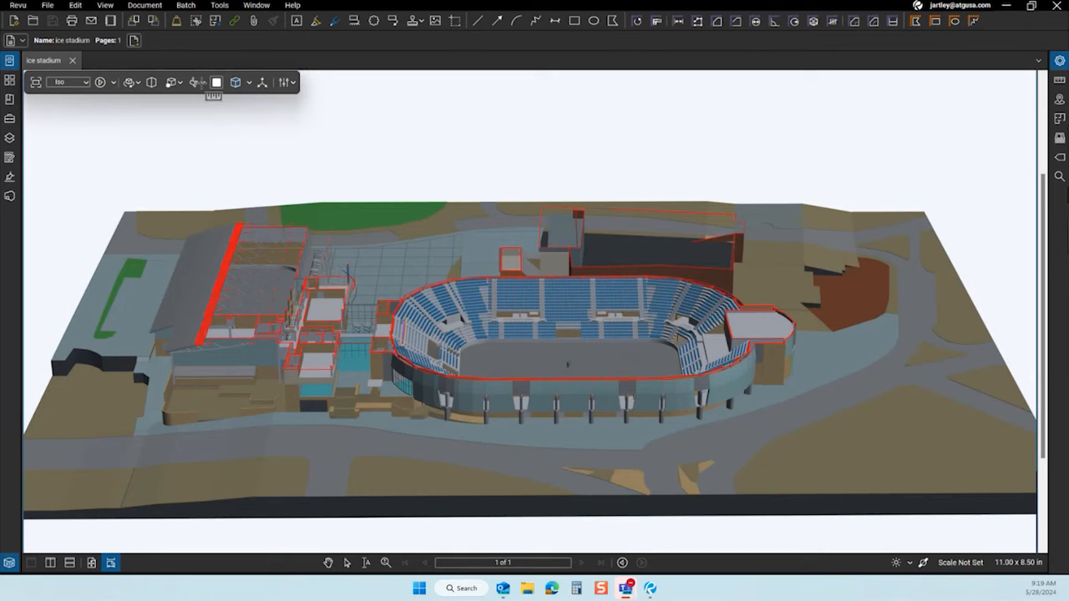
click(203, 82)
click(233, 170)
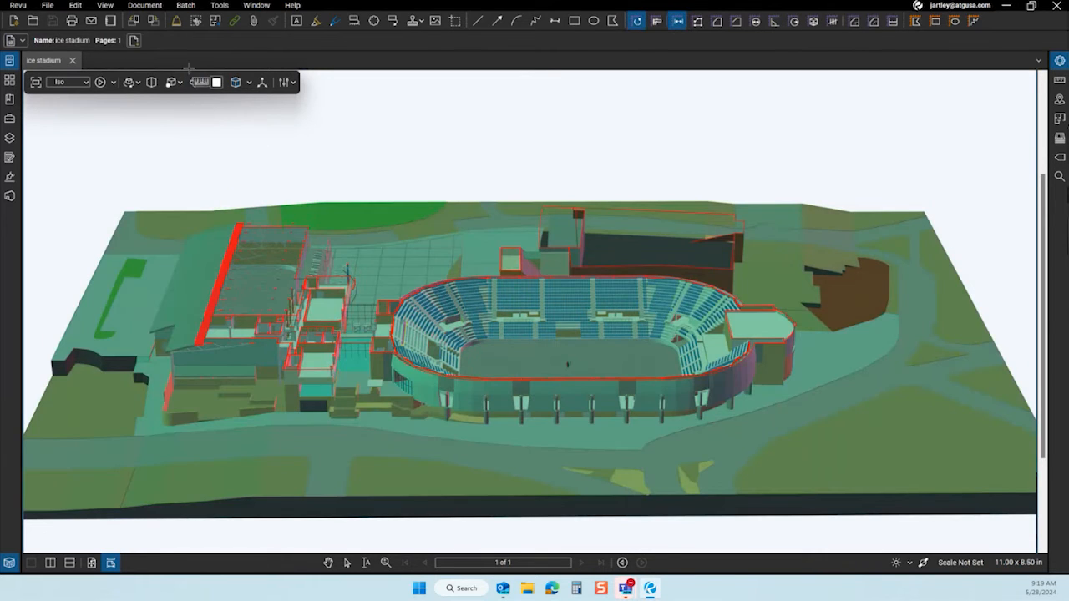
click(199, 81)
click(220, 235)
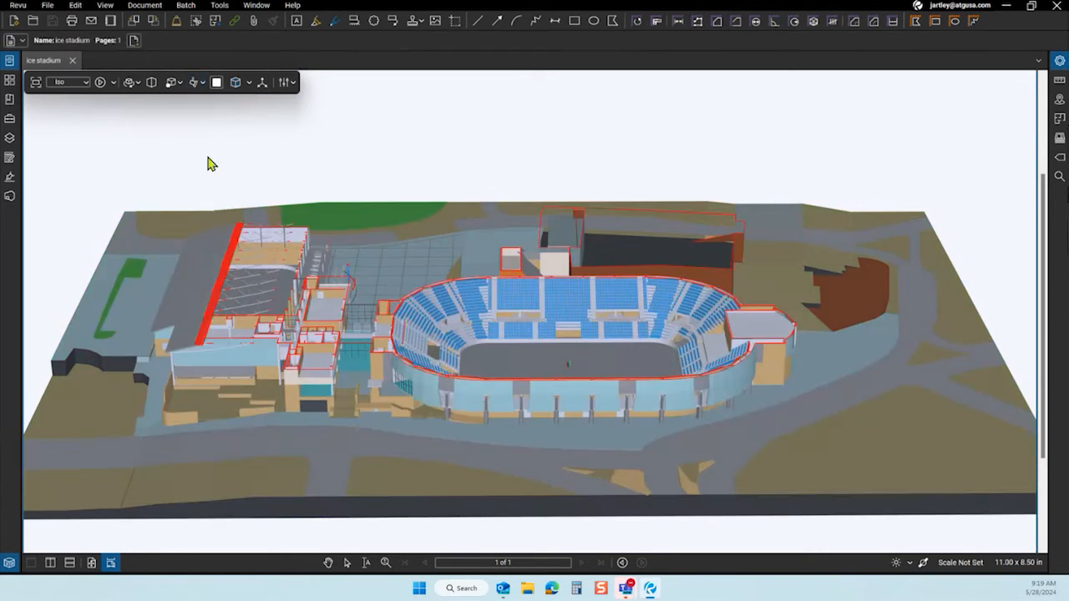
Step: Try the stadium model without lighting using None, and set its lighting to White
click(201, 84)
click(208, 114)
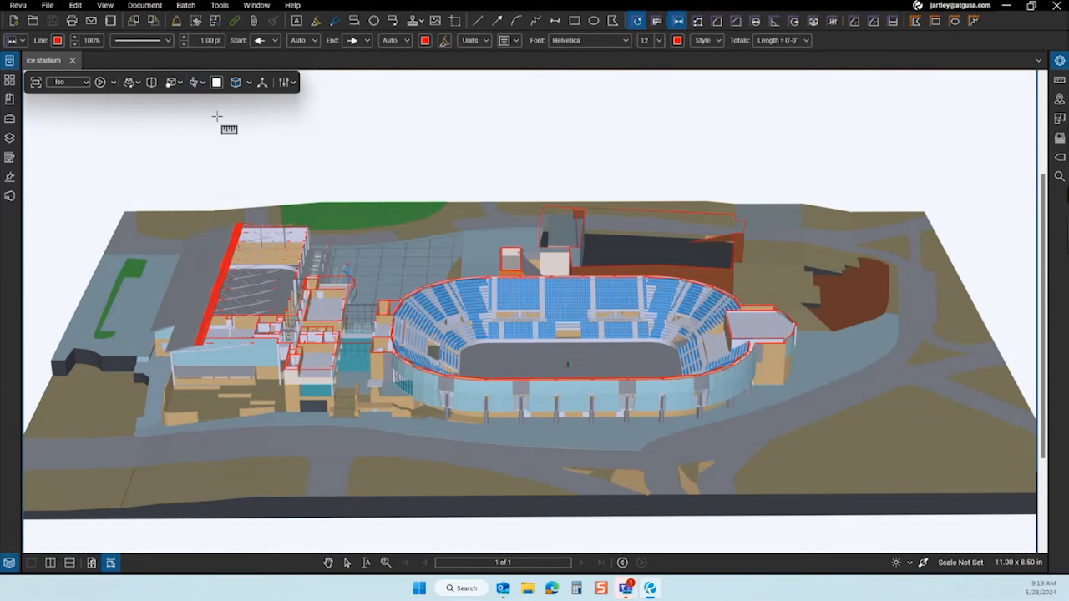
click(201, 82)
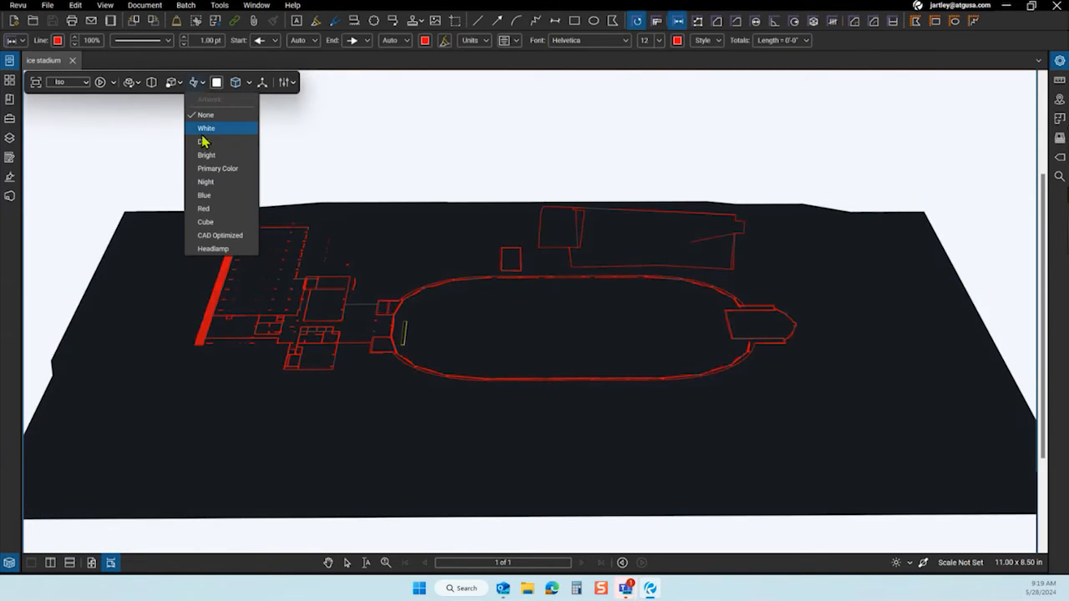
click(202, 134)
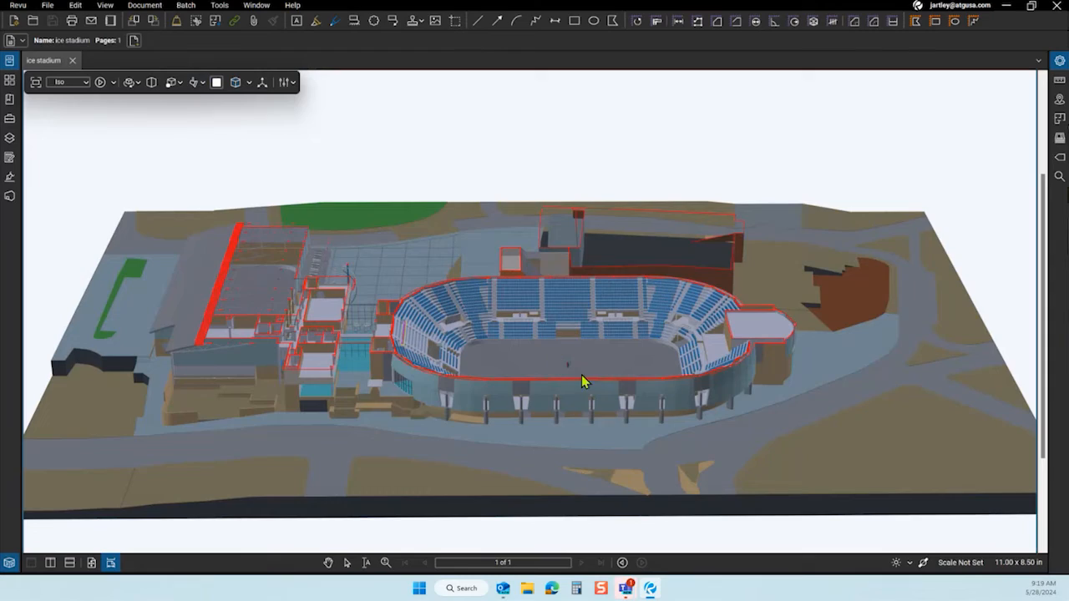
Step: Examine the far stands of the stadium up close, down to the railed platform behind the seats
scroll(628, 409, up, 10)
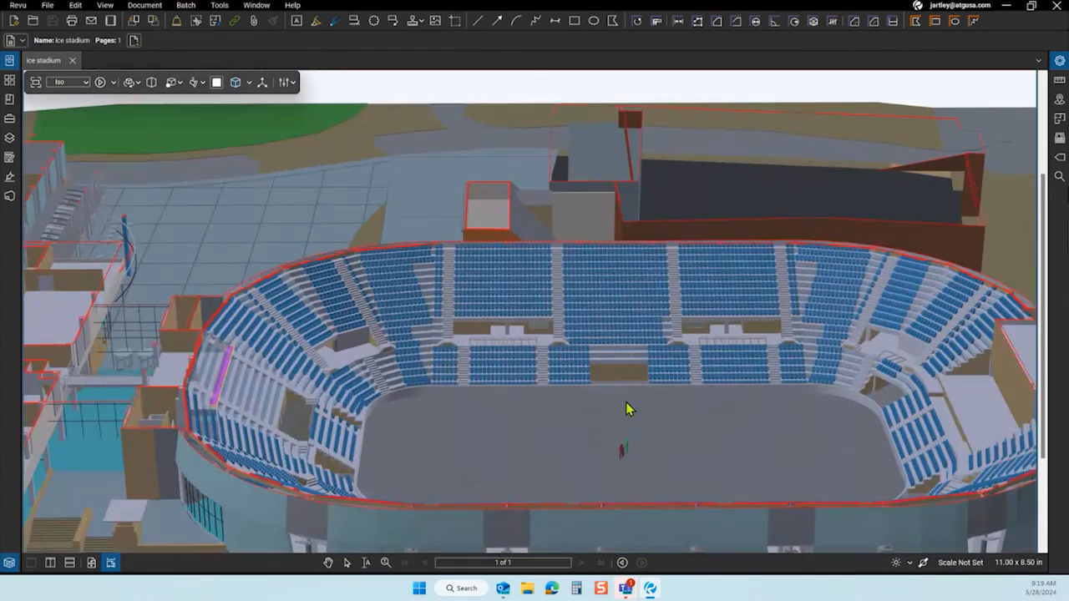
scroll(629, 409, up, 6)
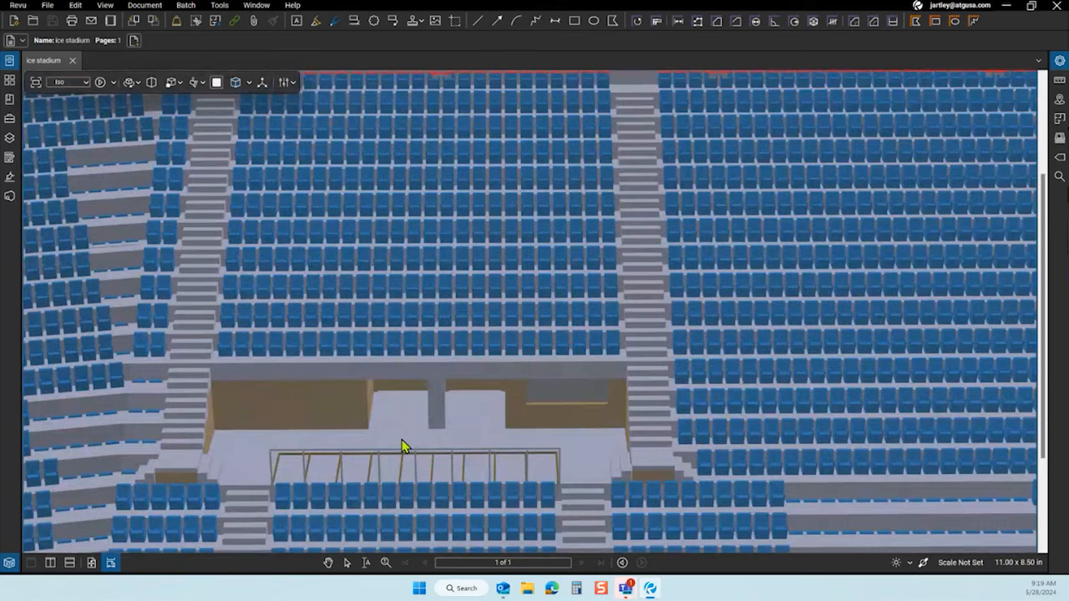
drag(408, 442, 435, 396)
scroll(434, 403, up, 8)
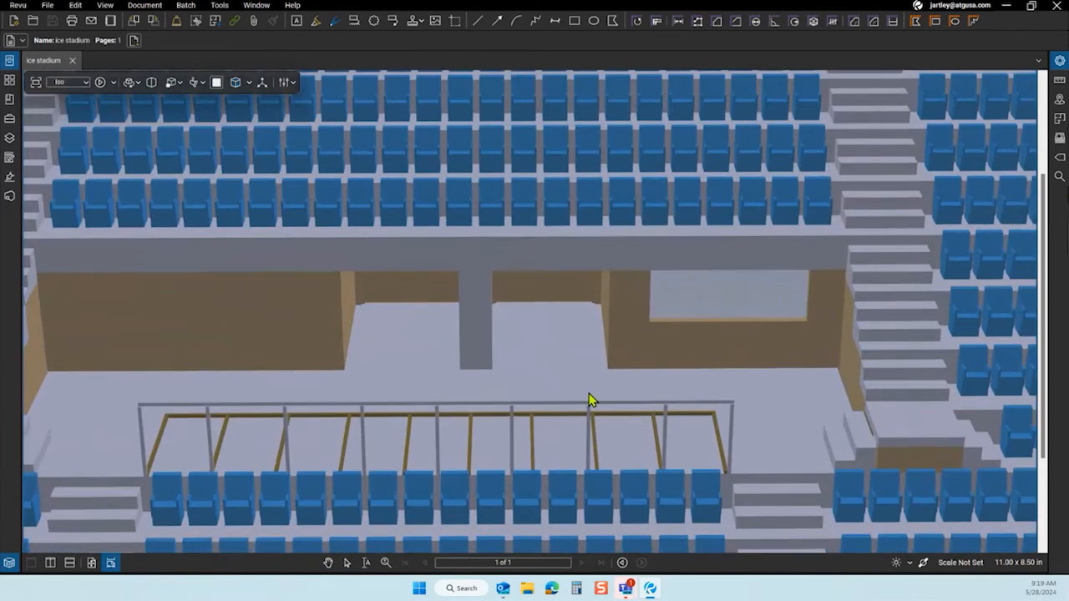
drag(589, 399, 454, 365)
key(alt+shift+l)
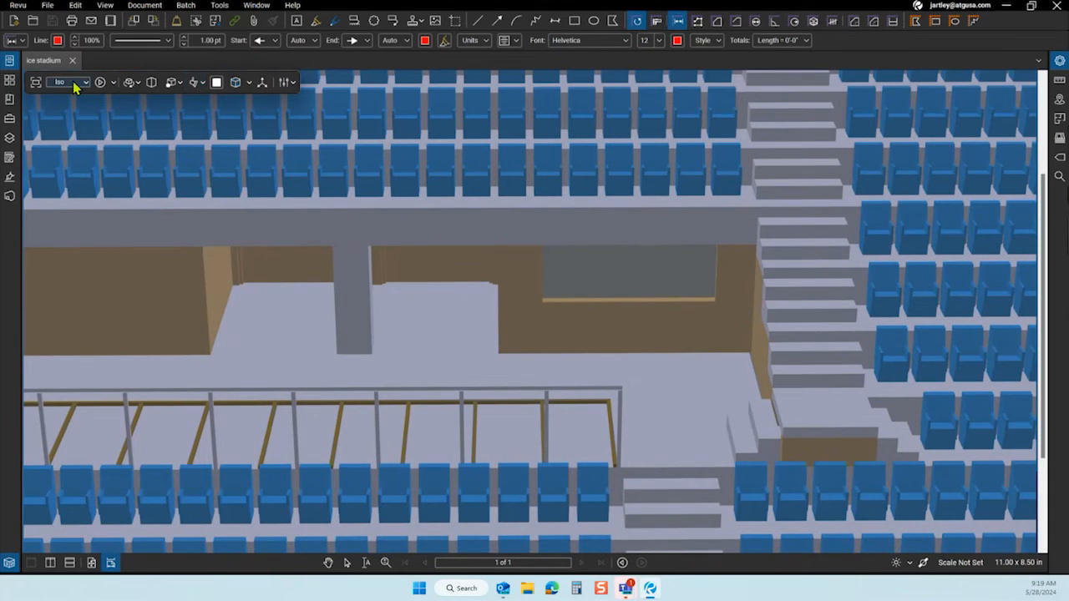
key(Escape)
click(286, 82)
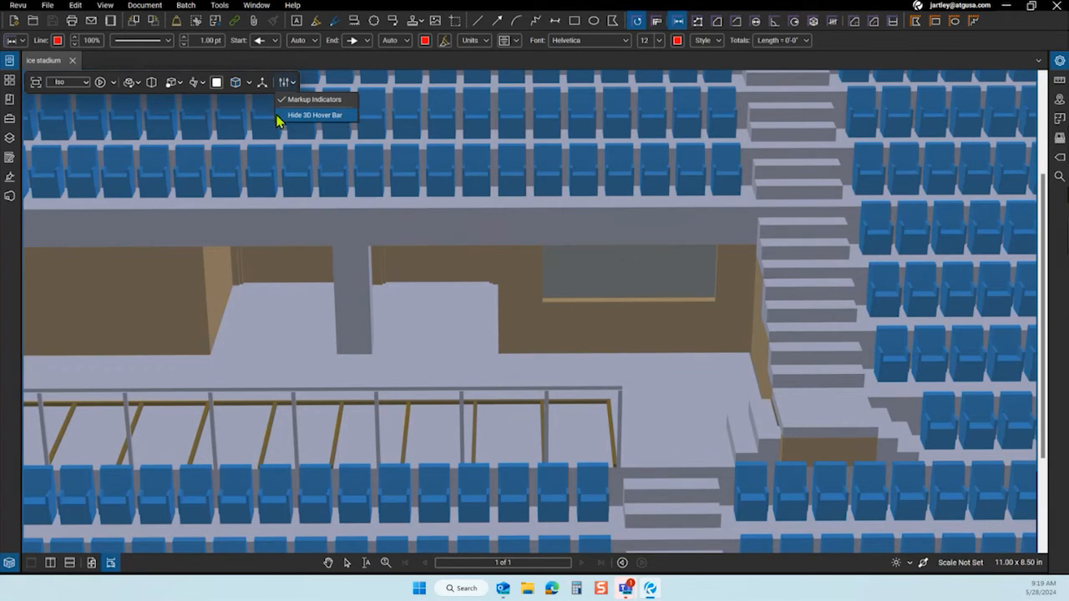
click(340, 117)
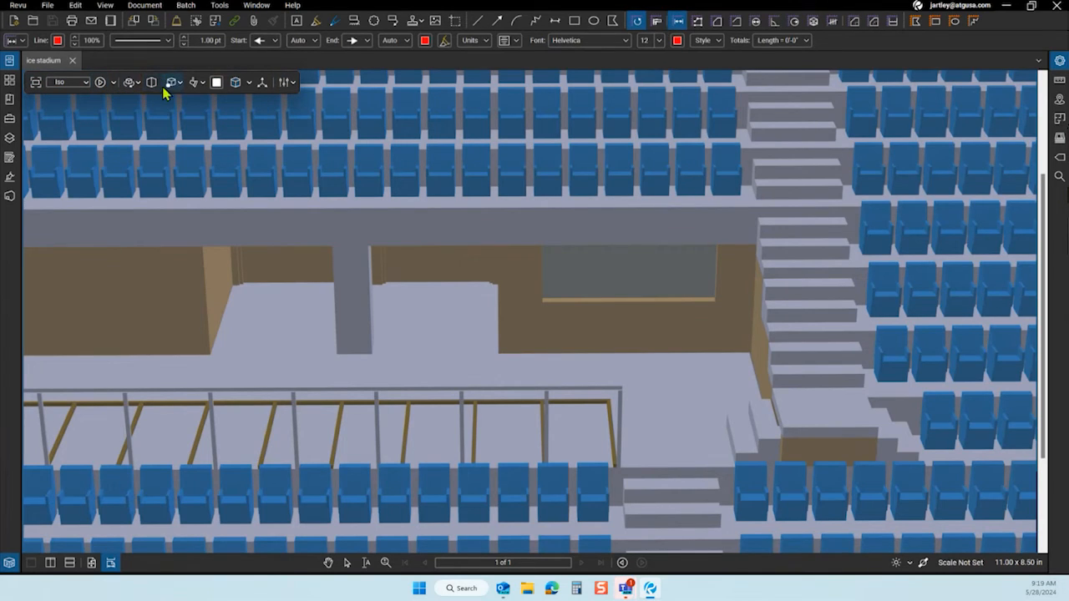
click(215, 22)
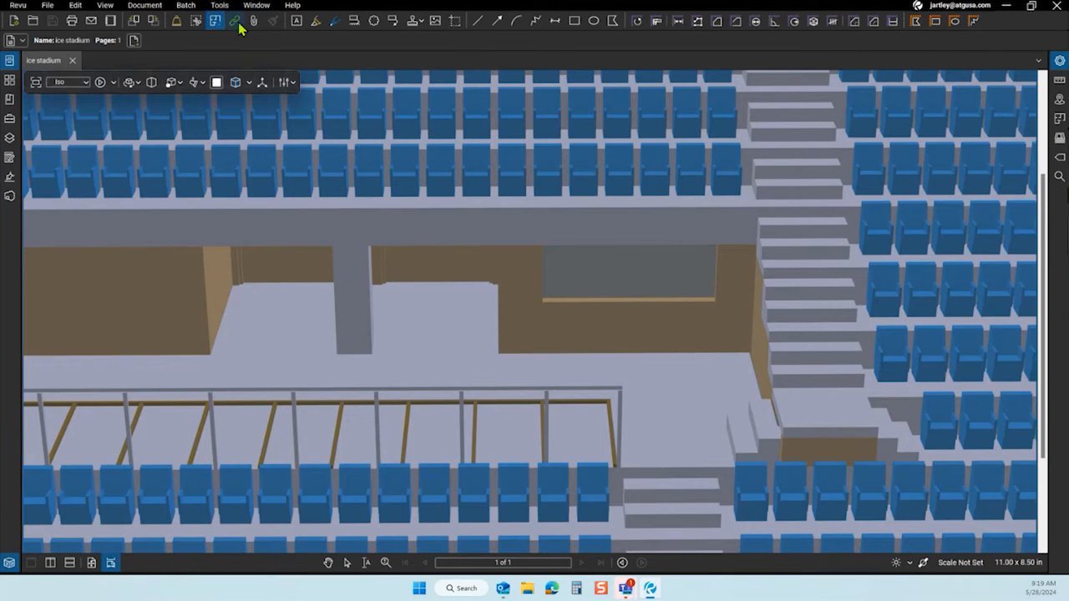
Step: Try highlighting the floor slabs of the recessed opening and the railed platform, clearing the selection each time
click(425, 307)
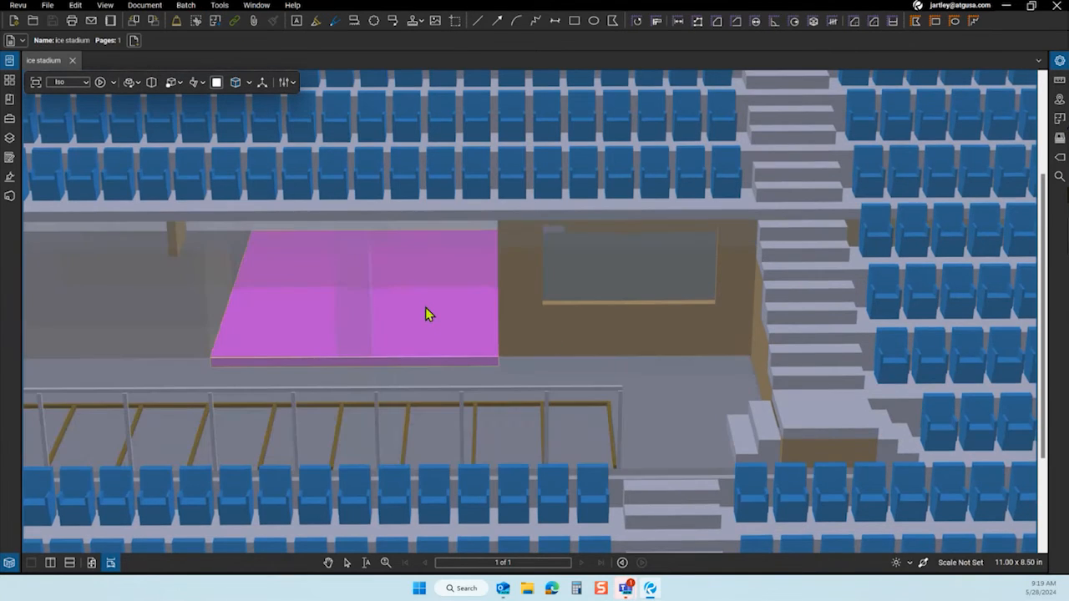
click(425, 307)
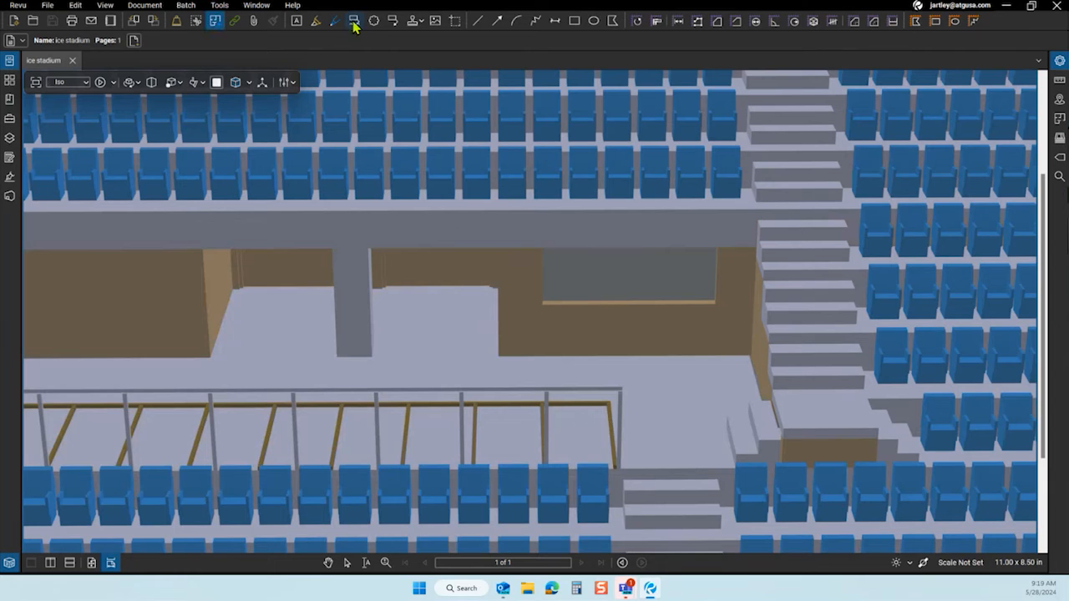
drag(351, 285, 366, 291)
click(367, 292)
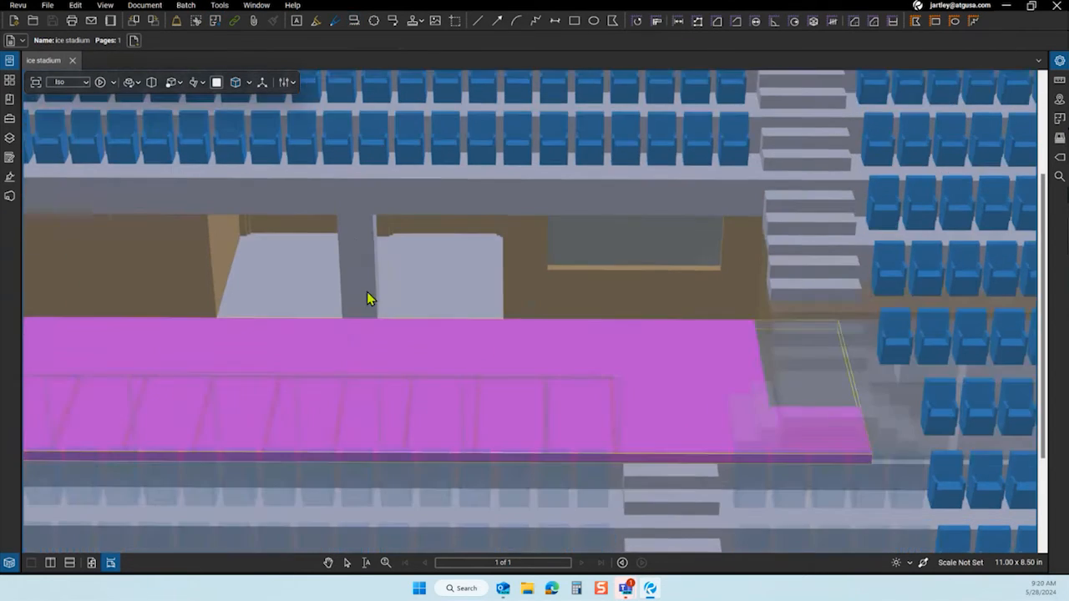
click(376, 262)
click(379, 267)
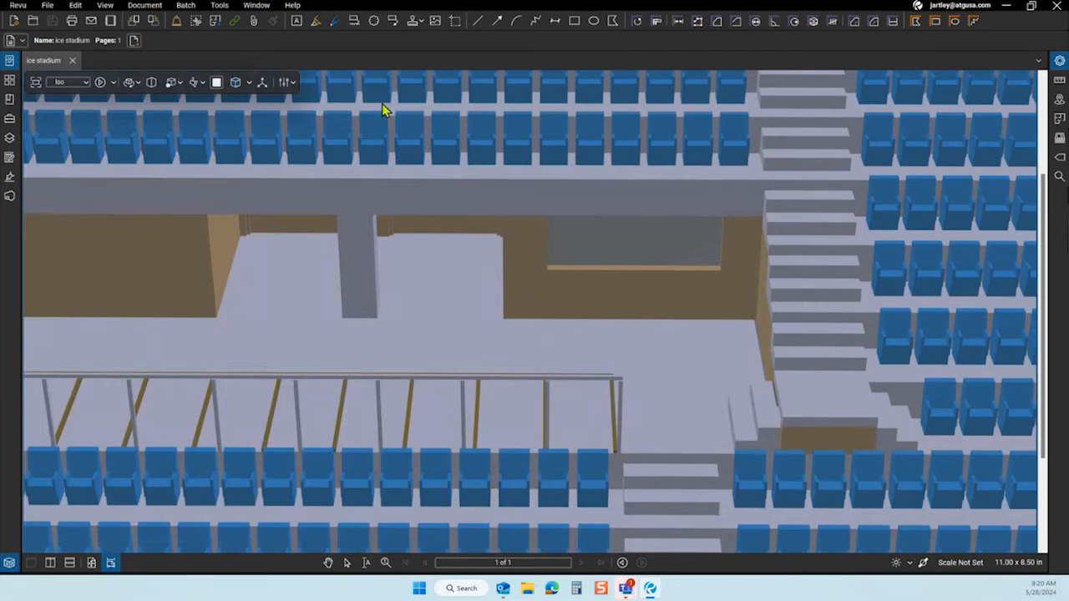
click(354, 20)
key(Escape)
click(399, 299)
click(514, 320)
Step: Add a callout reading "Confirm Texture" that points to the brown wall beside the window behind the railed platform
scroll(443, 356, up, 1)
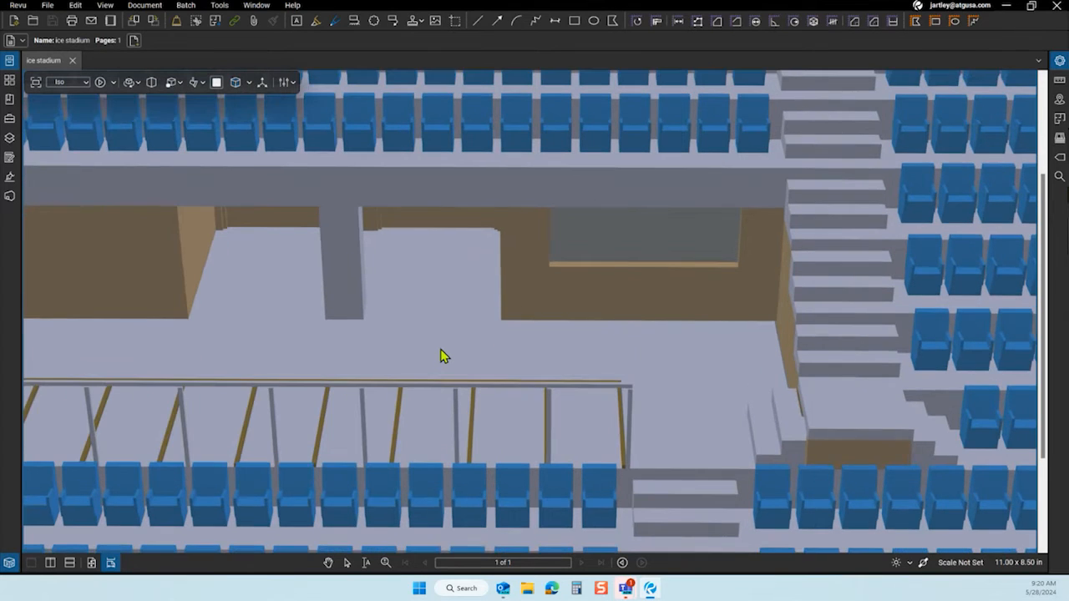
key(q)
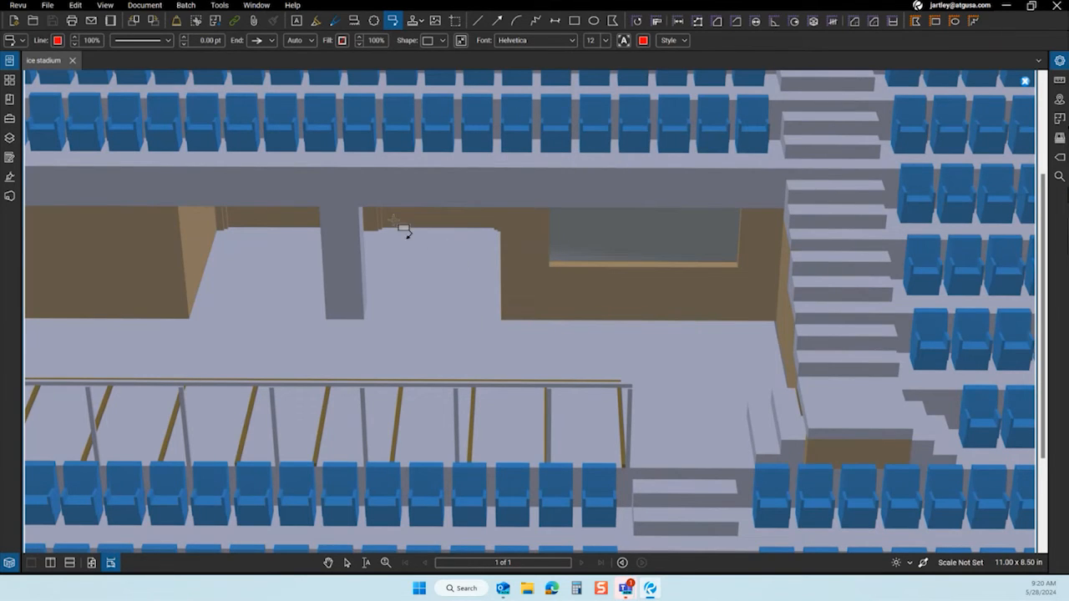
click(525, 260)
click(610, 192)
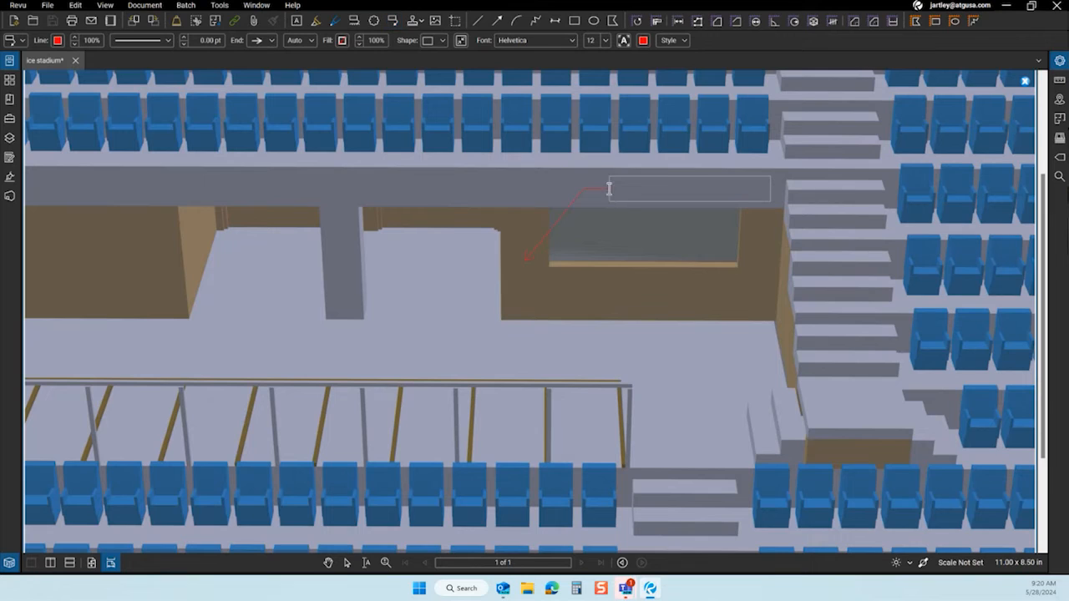
text(COnc)
key(BackSpace)
key(BackSpace)
key(BackSpace)
text(ond)
key(BackSpace)
text(firm)
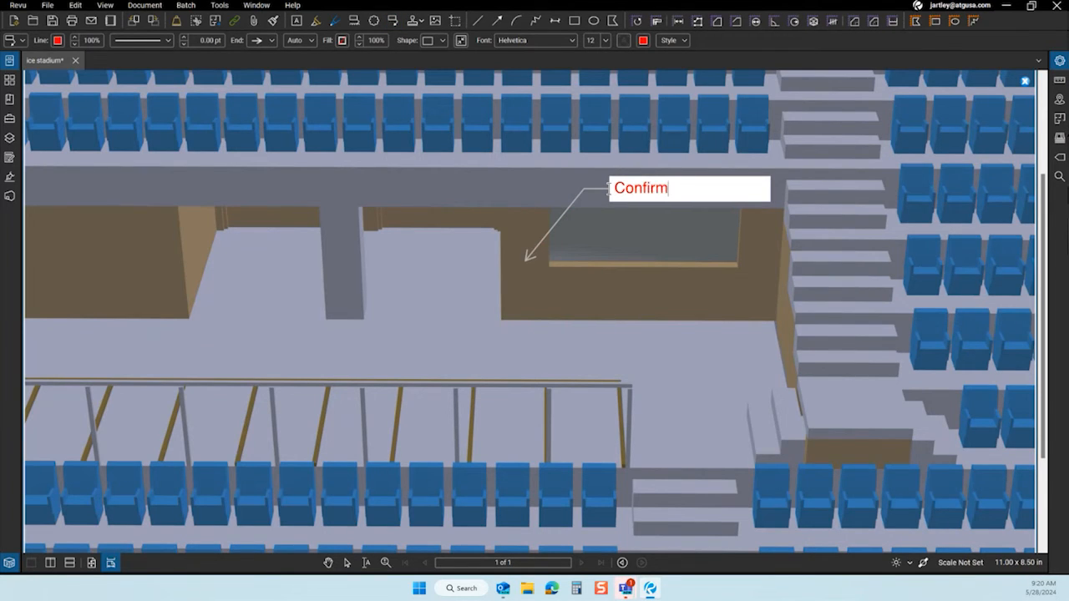
text( Texture)
click(699, 329)
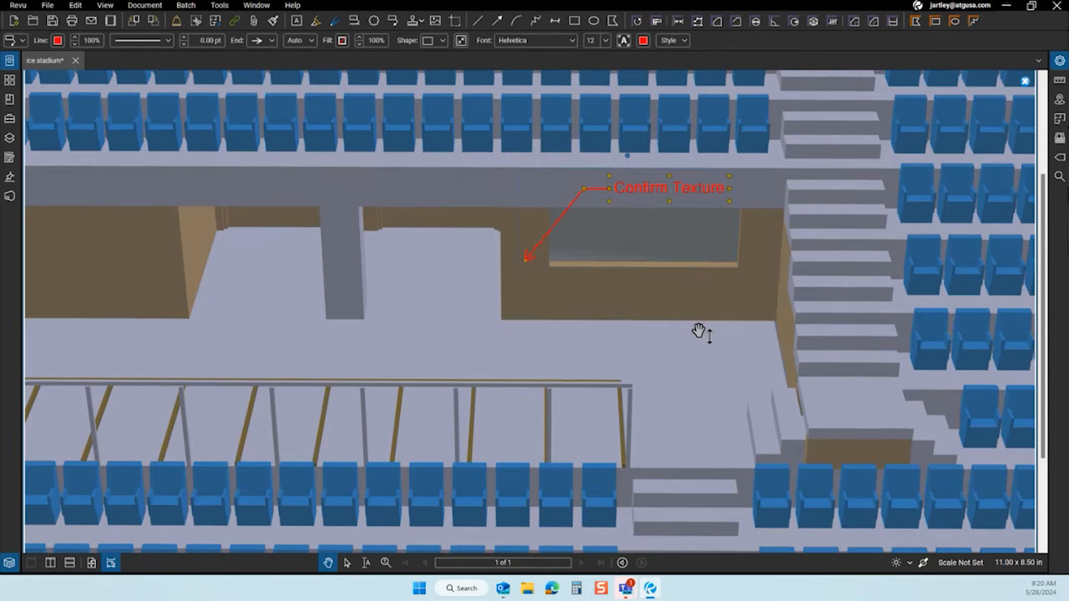
Step: Leave the callout's markup view and return the stadium model to the Iso view
click(215, 103)
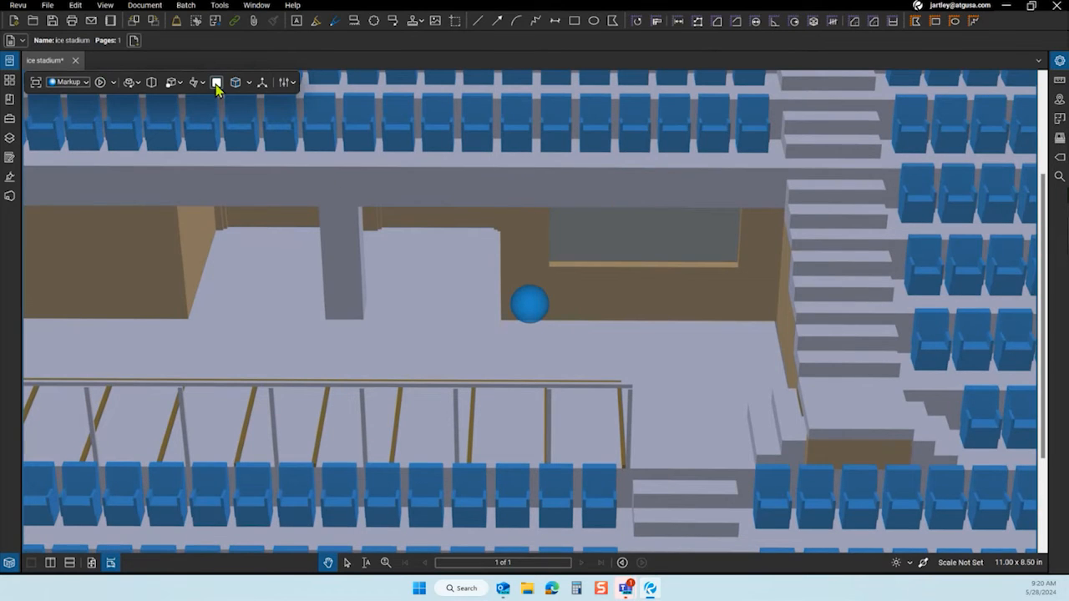
click(84, 84)
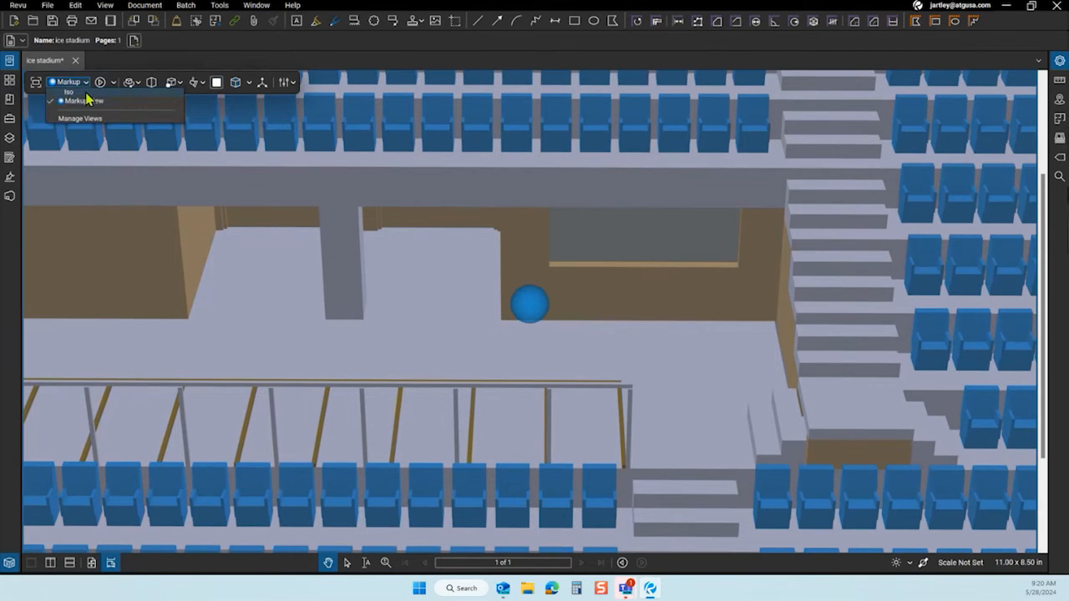
click(69, 92)
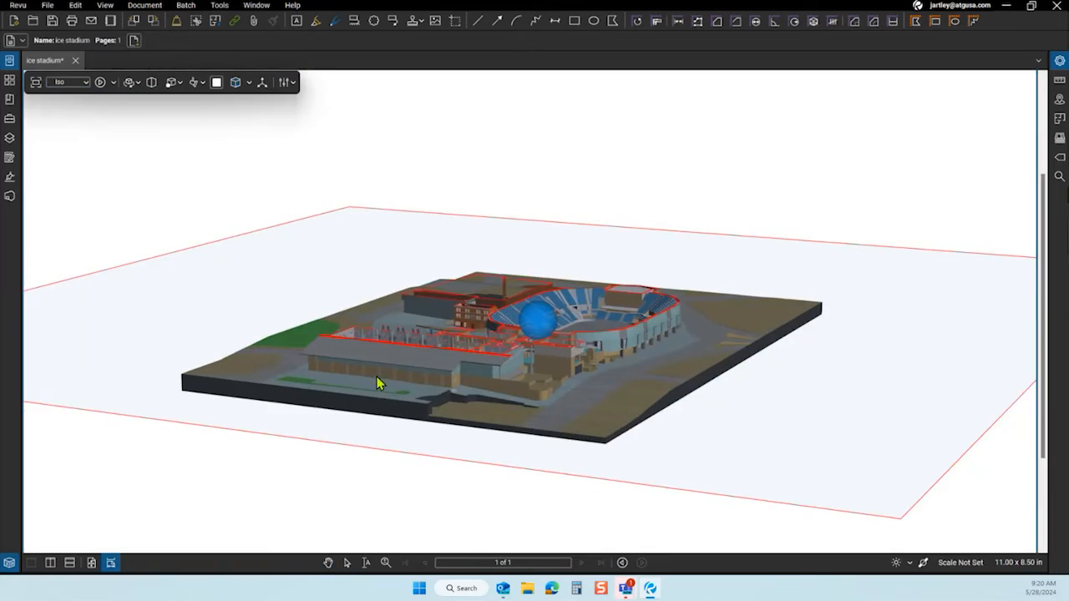
Step: Inspect the stadium around the blue markup sphere from several angles, and open the callout it marks
drag(506, 396, 406, 412)
scroll(540, 392, up, 5)
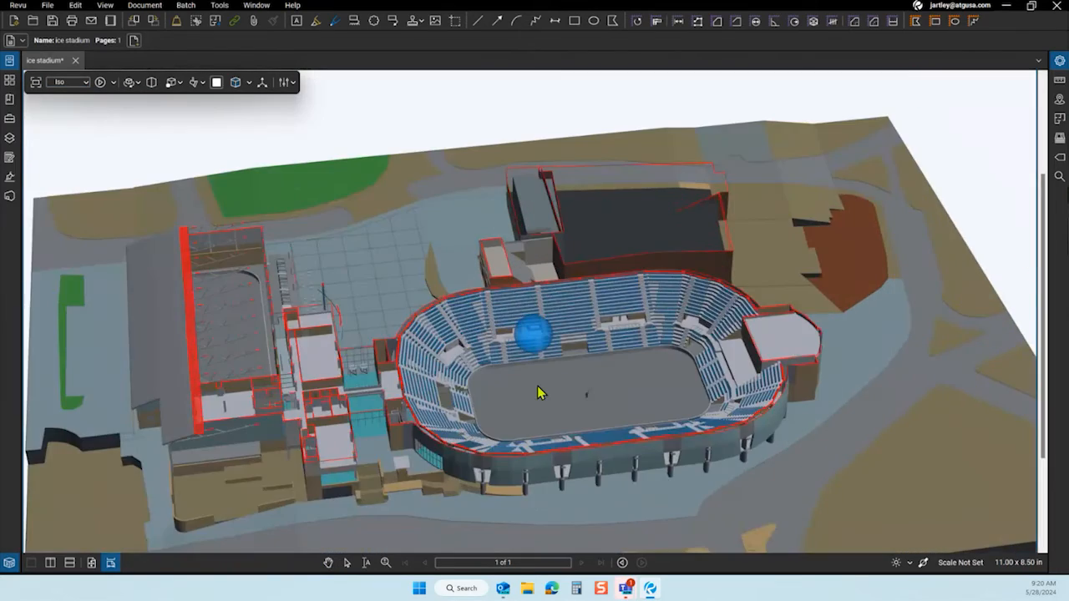
drag(580, 396, 527, 429)
scroll(527, 429, up, 3)
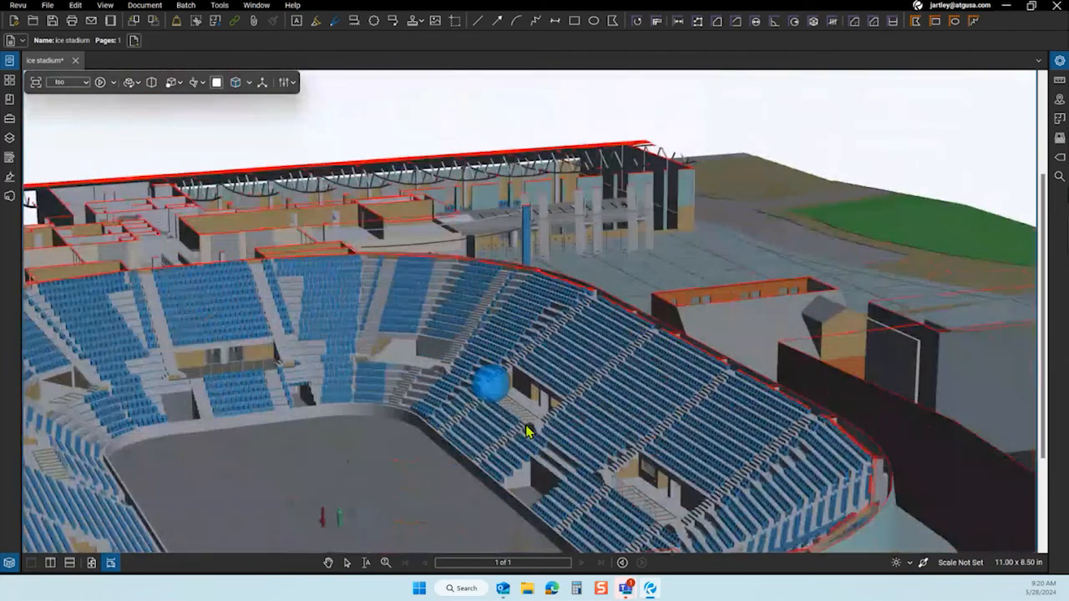
drag(446, 477, 572, 466)
scroll(576, 470, down, 3)
drag(630, 489, 509, 479)
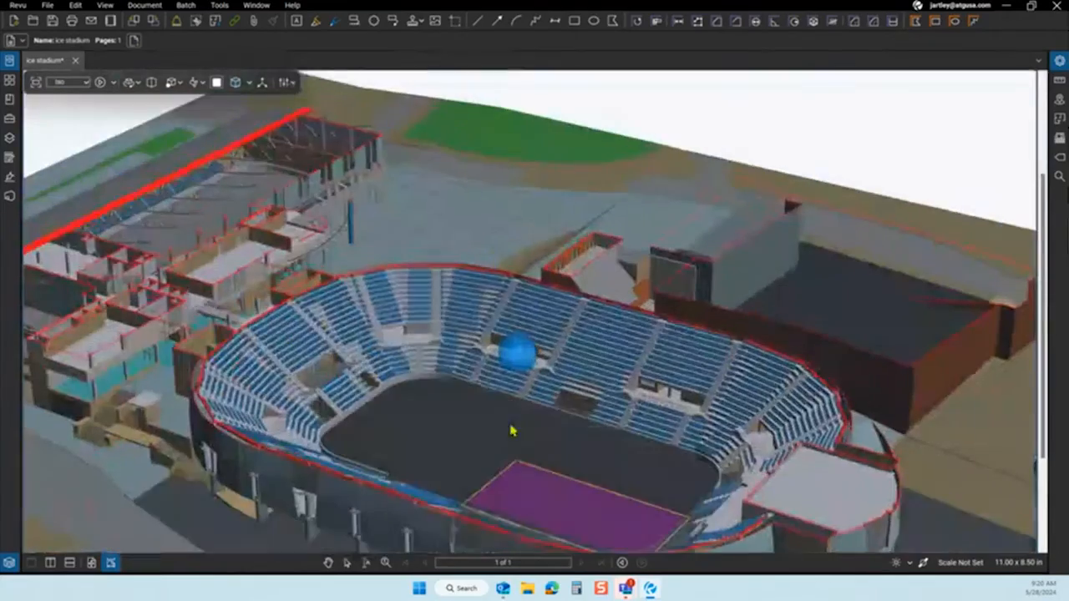
click(519, 354)
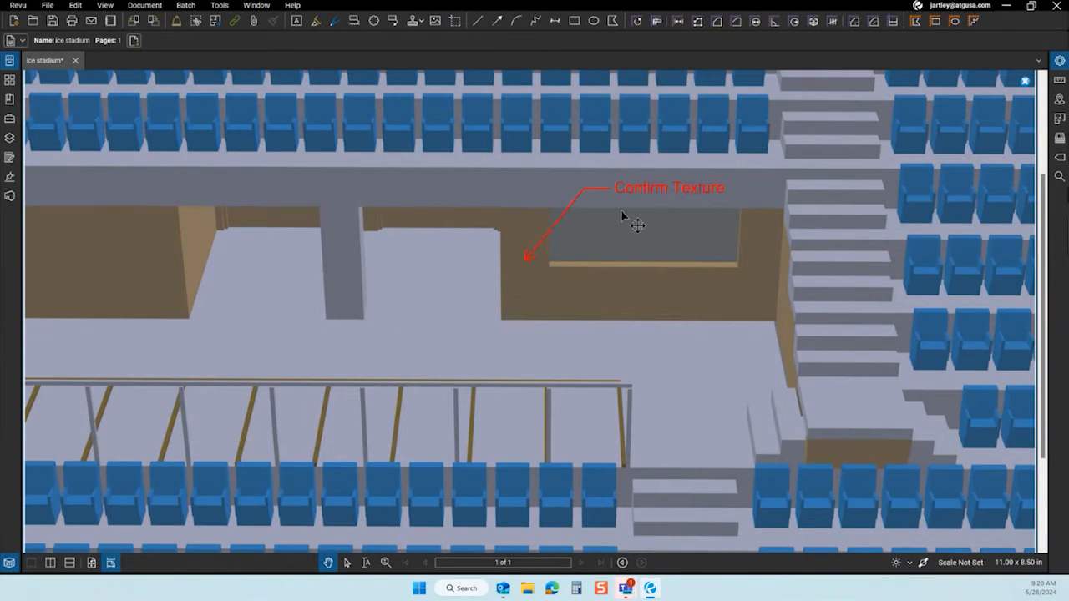
Step: Look over the area around the "Confirm Texture" callout, and close its markup view
scroll(639, 308, down, 3)
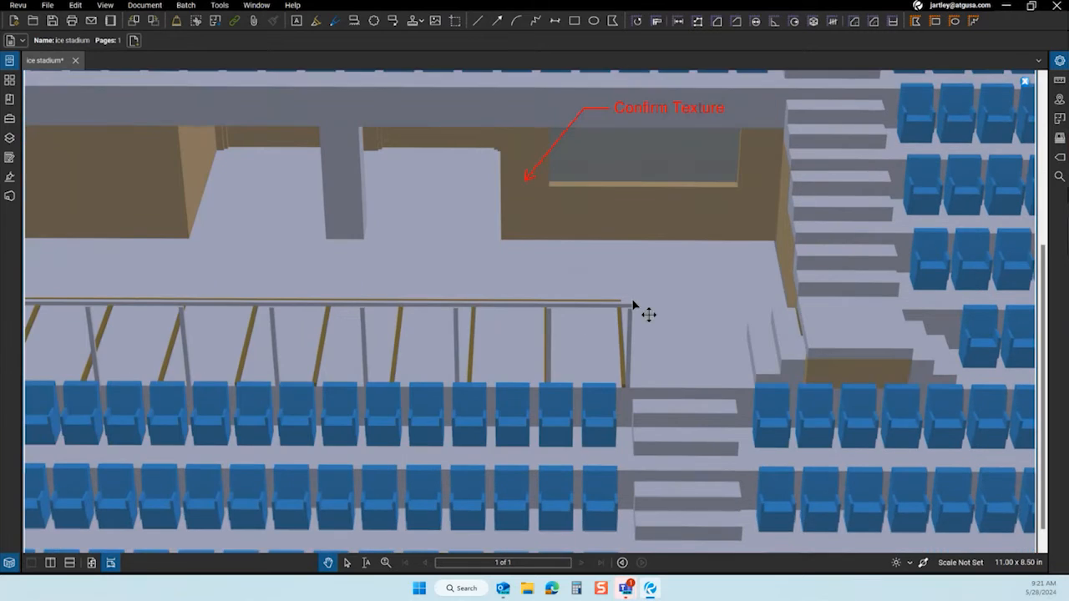
scroll(639, 308, up, 6)
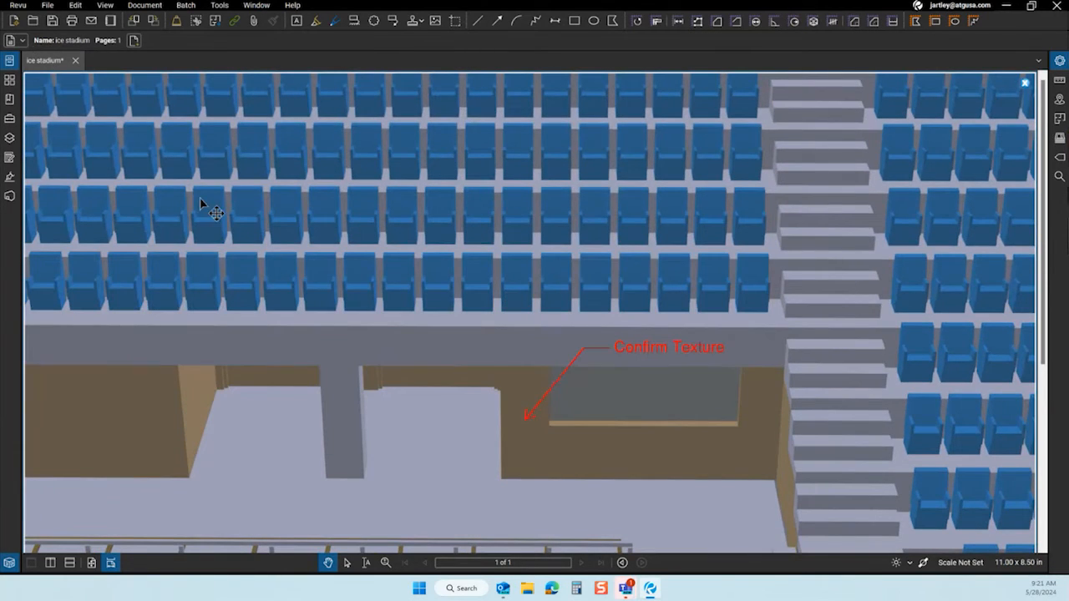
click(1026, 83)
click(1025, 86)
click(1025, 85)
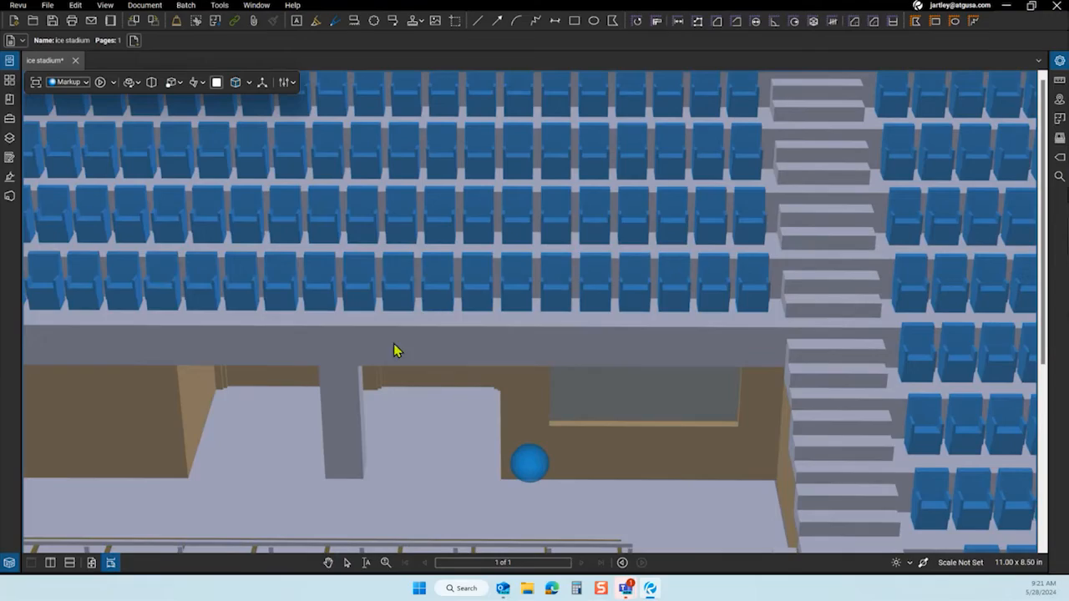
Step: Draw a red Cloud+ markup around the railing and front seat rows below the platform in the stadium's curved end stand
scroll(396, 346, down, 3)
drag(432, 359, 657, 496)
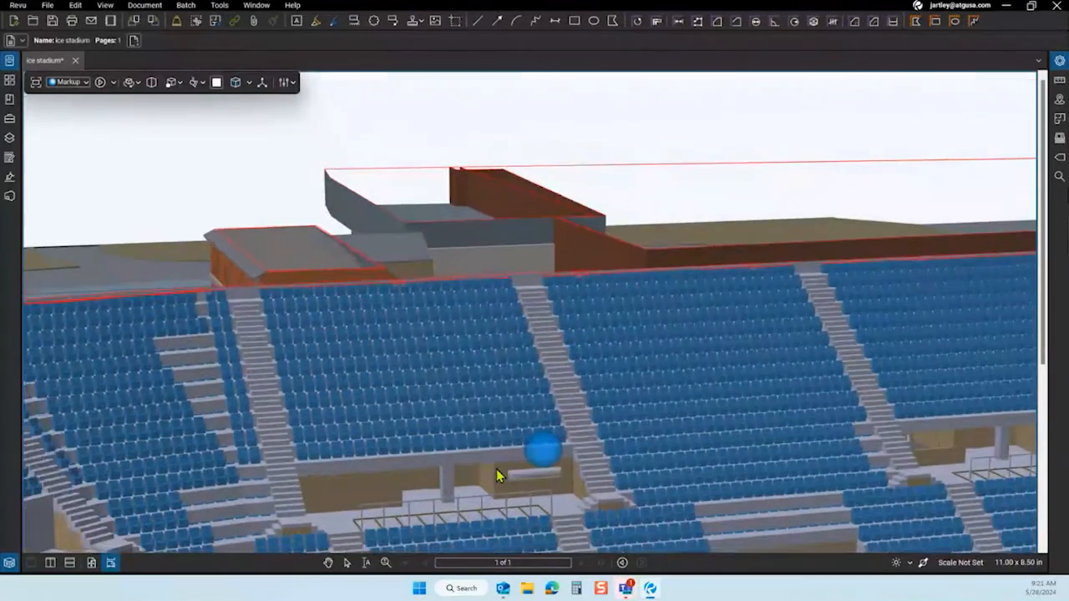
drag(496, 468, 558, 402)
drag(260, 199, 867, 205)
scroll(719, 386, up, 5)
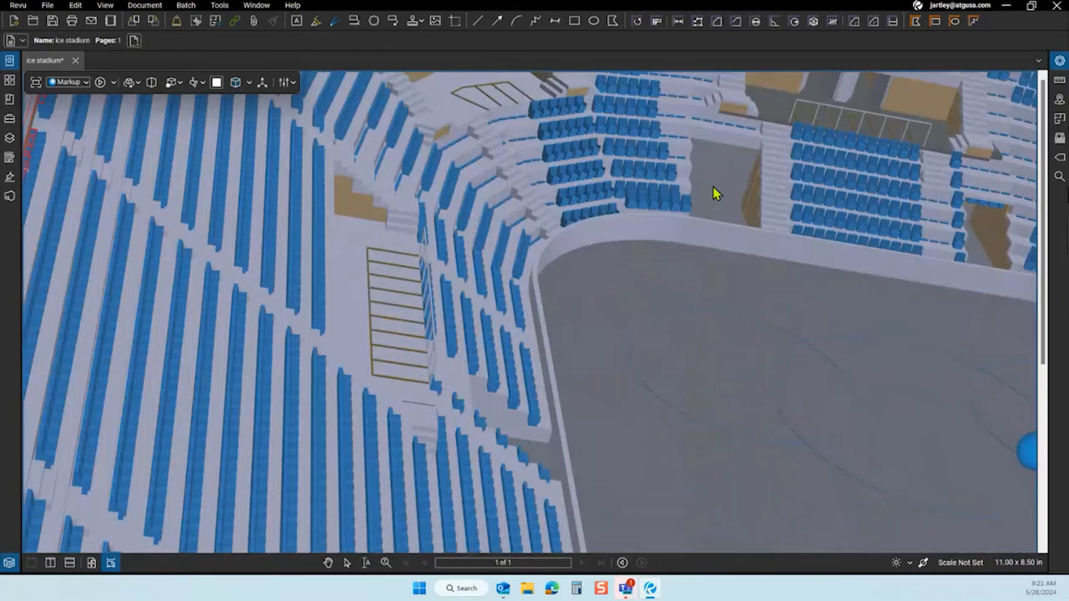
drag(714, 194, 632, 238)
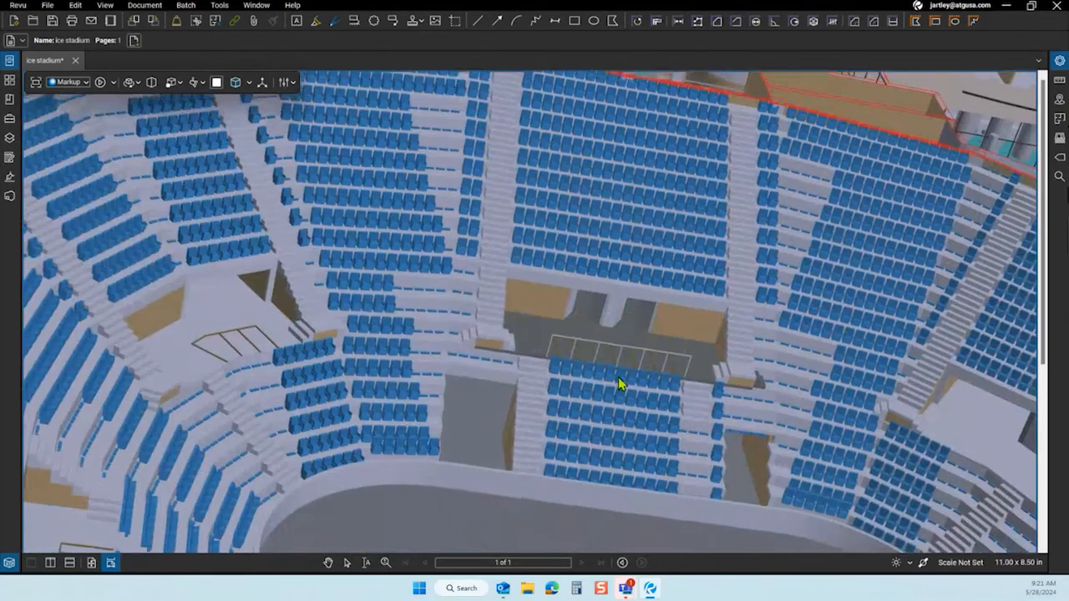
scroll(621, 382, up, 5)
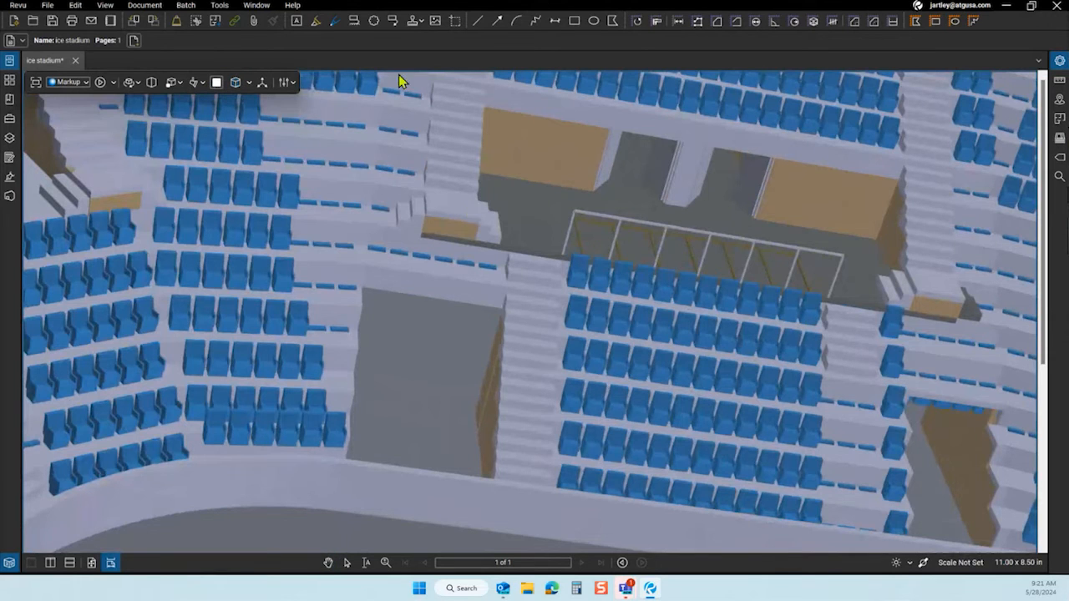
click(356, 24)
click(356, 24)
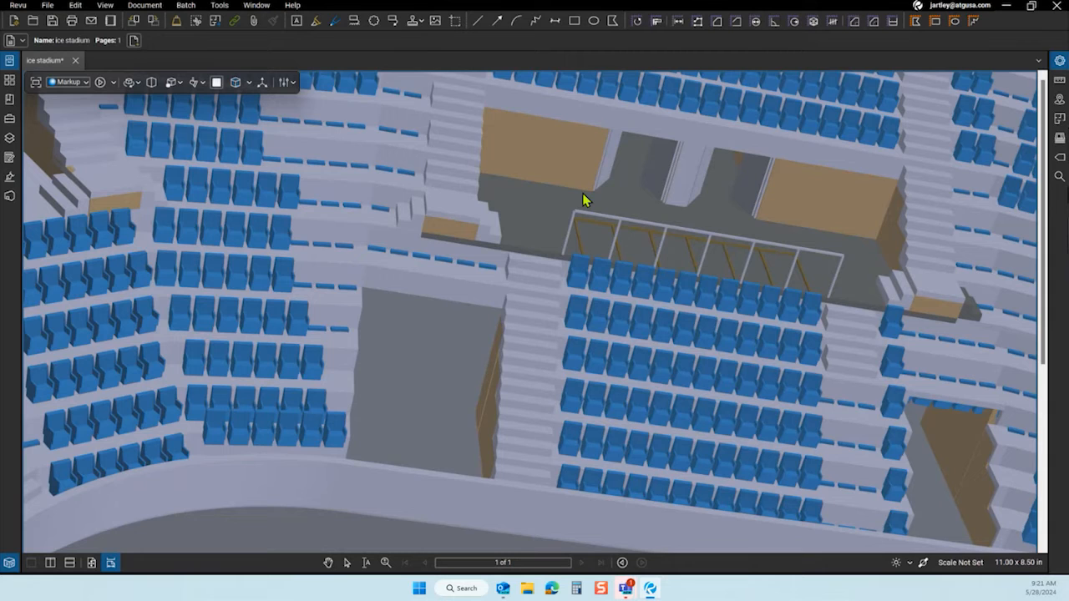
click(531, 211)
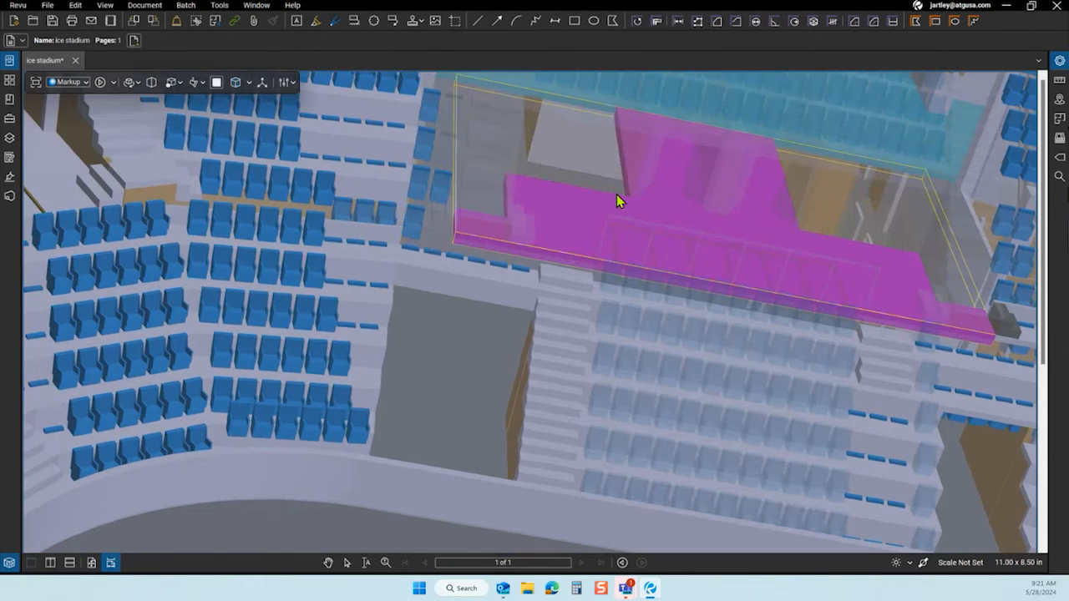
click(616, 193)
click(354, 20)
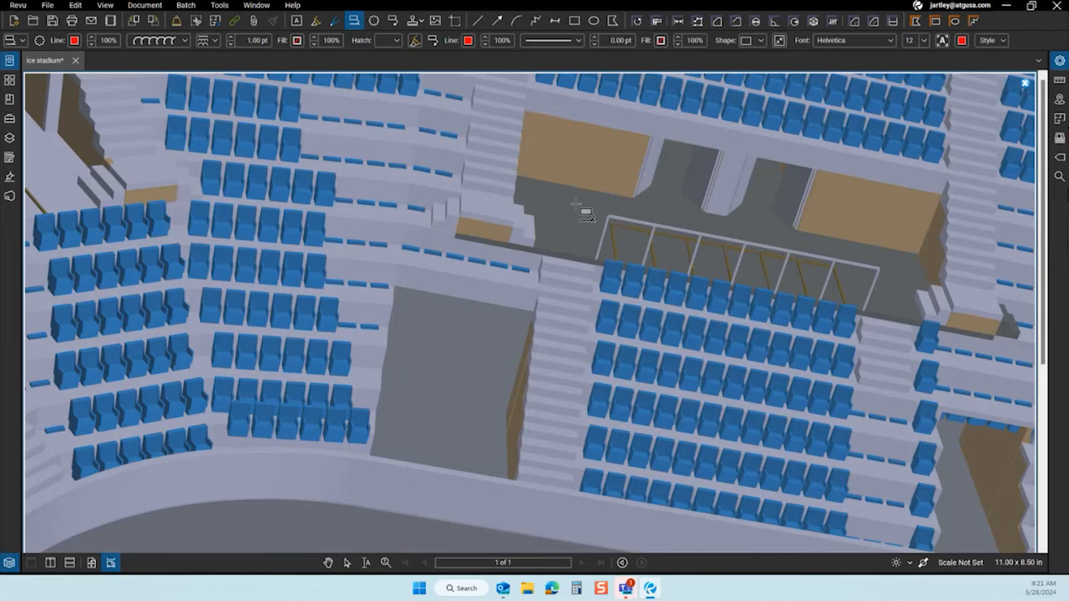
drag(587, 203, 905, 334)
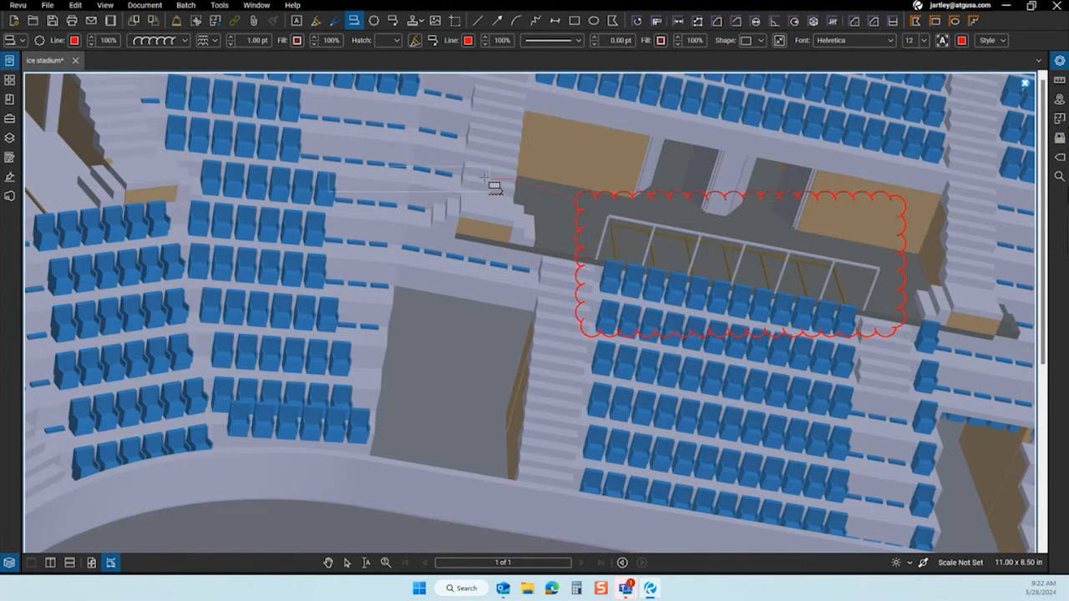
Step: Place the cloud's callout text above the stairs beside the platform, reading "Glass panel or open?", and leave the markup view
click(494, 164)
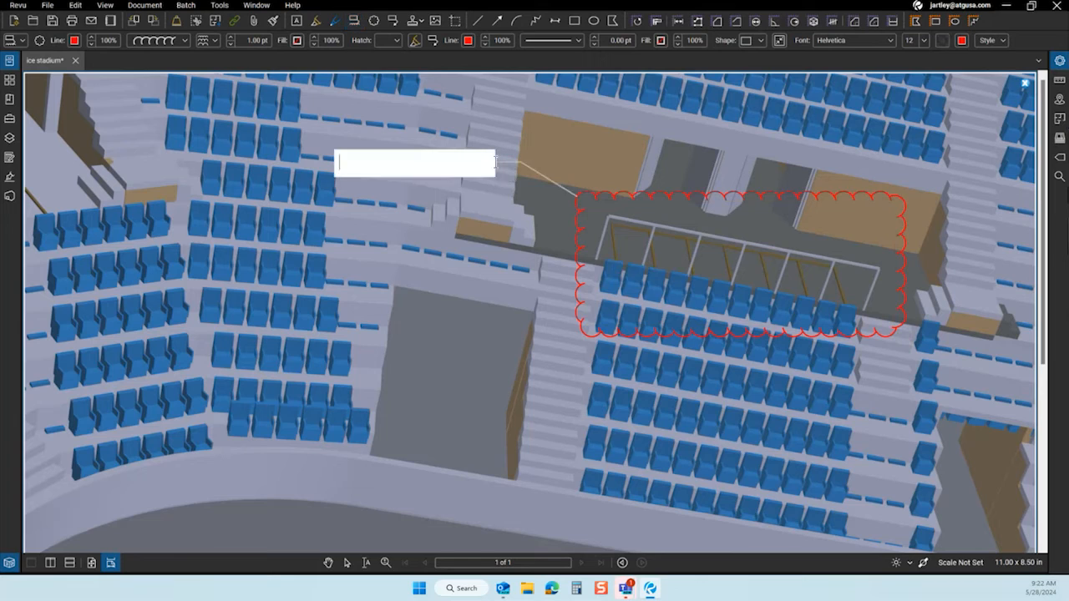
text(Glass)
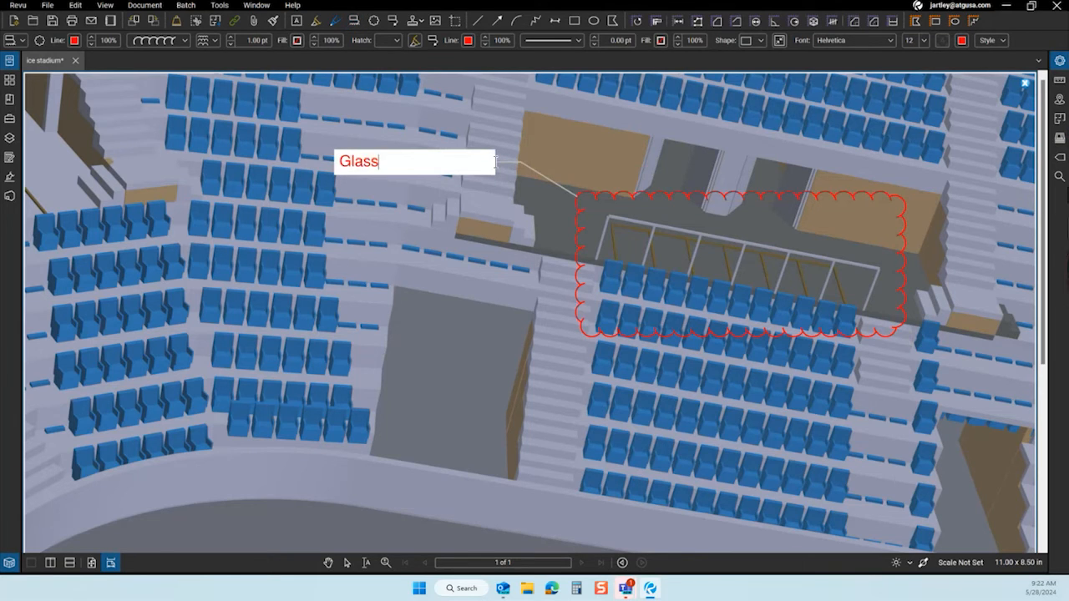
text( panel op)
key(BackSpace)
text(or open?)
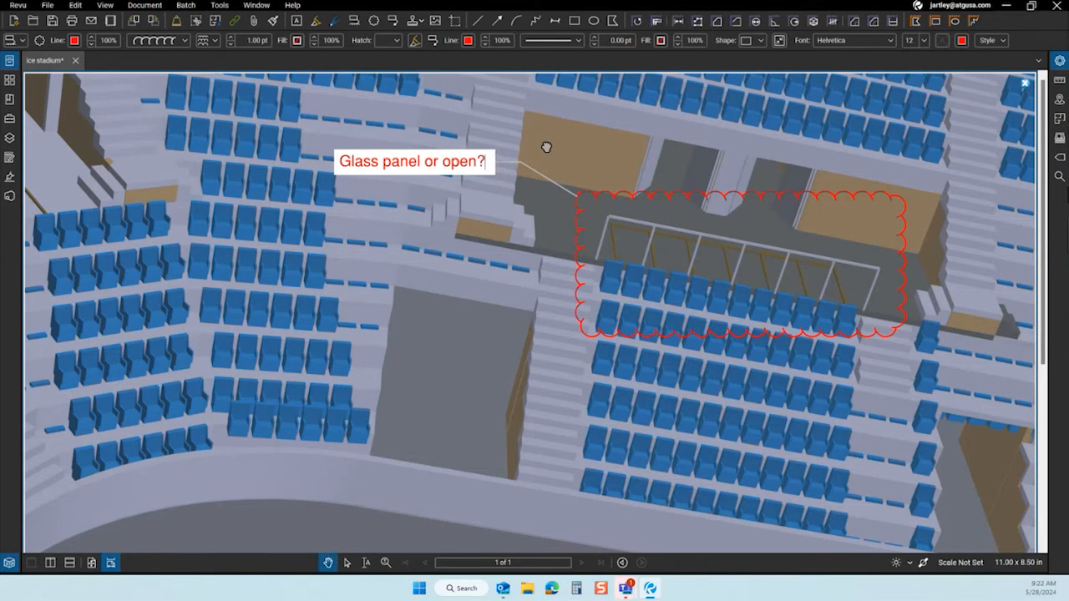
key(Escape)
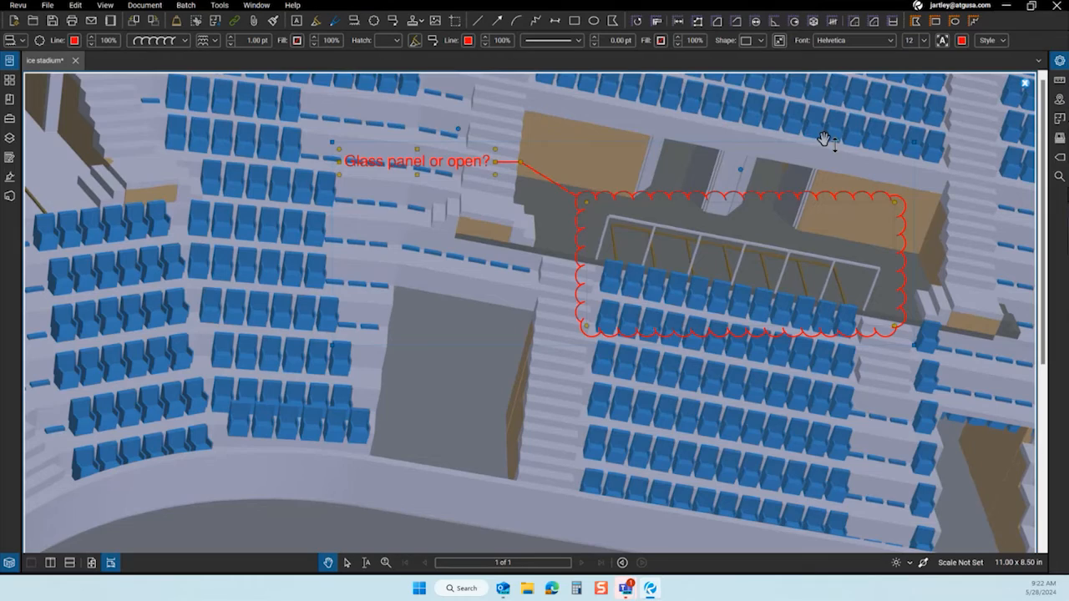
click(1026, 86)
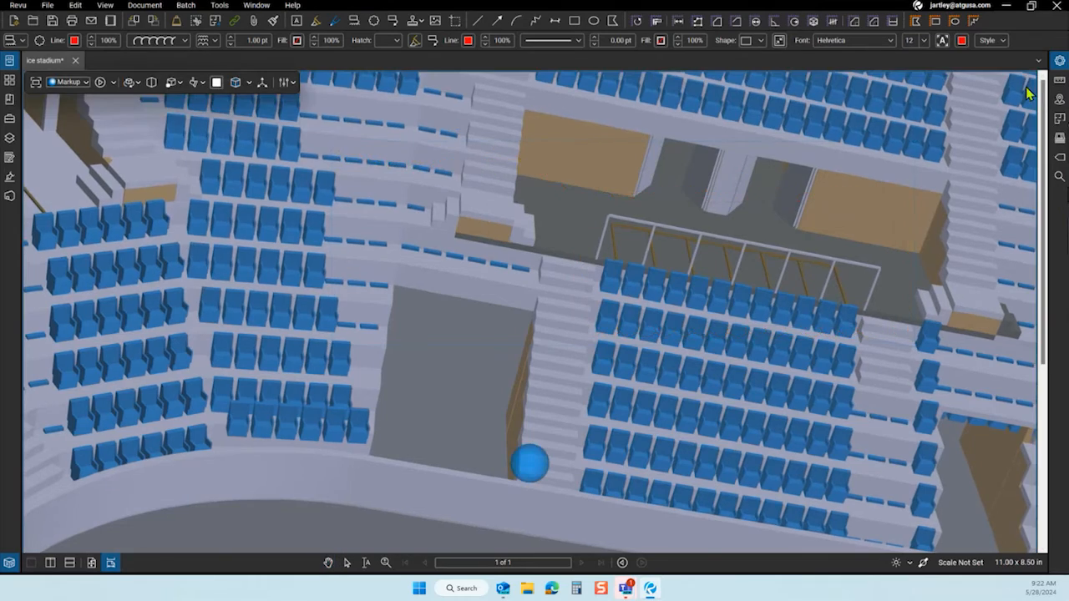
Step: Rename the saved 3D view "Markup View 1" as "Railing Issue", save the view properties, and close its markup view
scroll(472, 398, down, 2)
scroll(472, 398, down, 3)
drag(706, 387, 532, 343)
scroll(531, 346, down, 2)
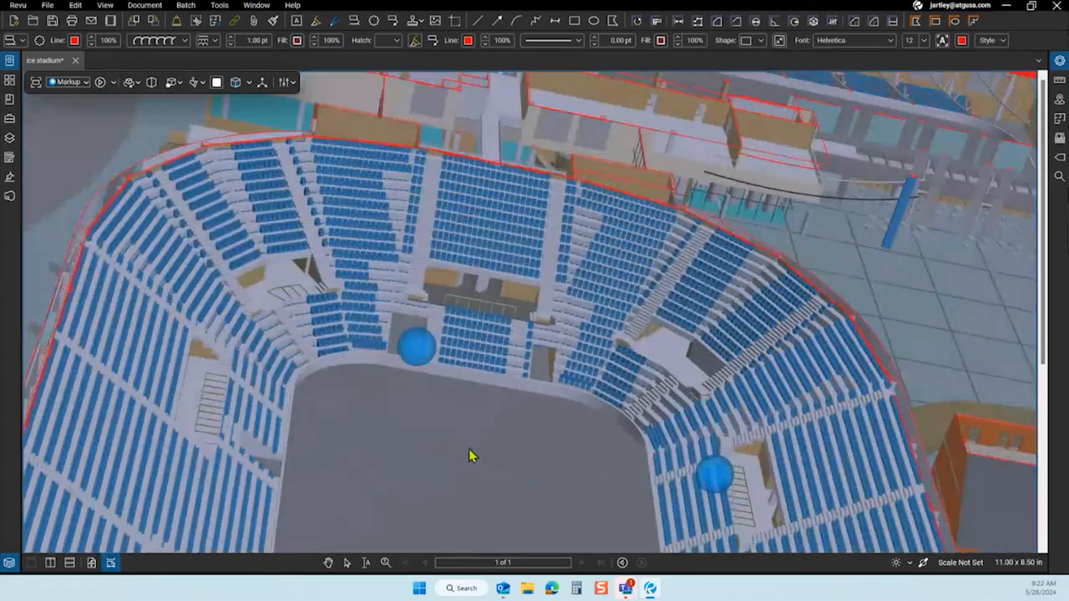
drag(469, 459, 306, 465)
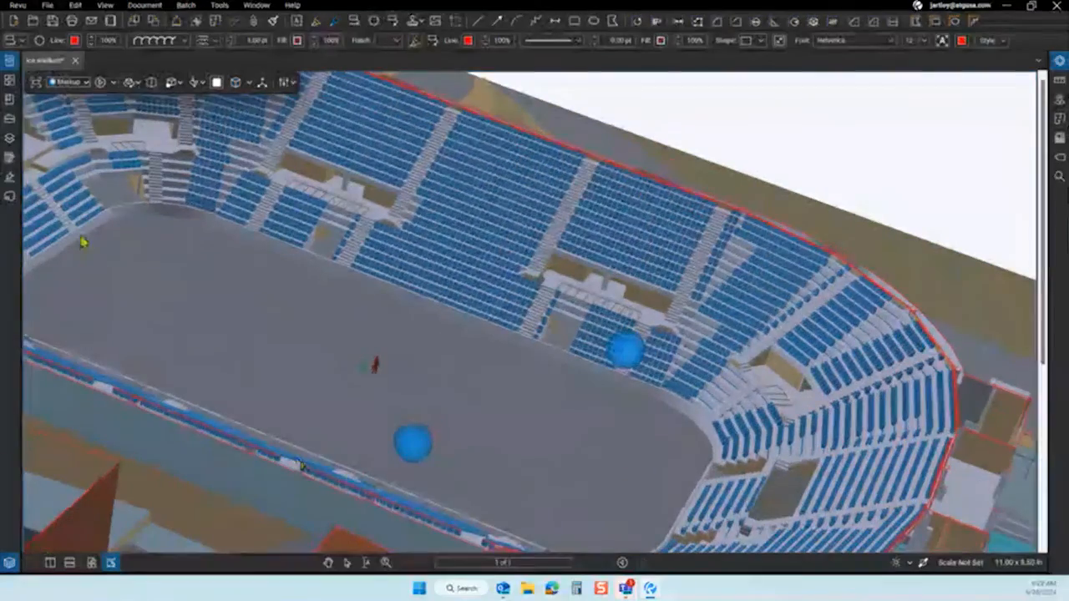
click(85, 81)
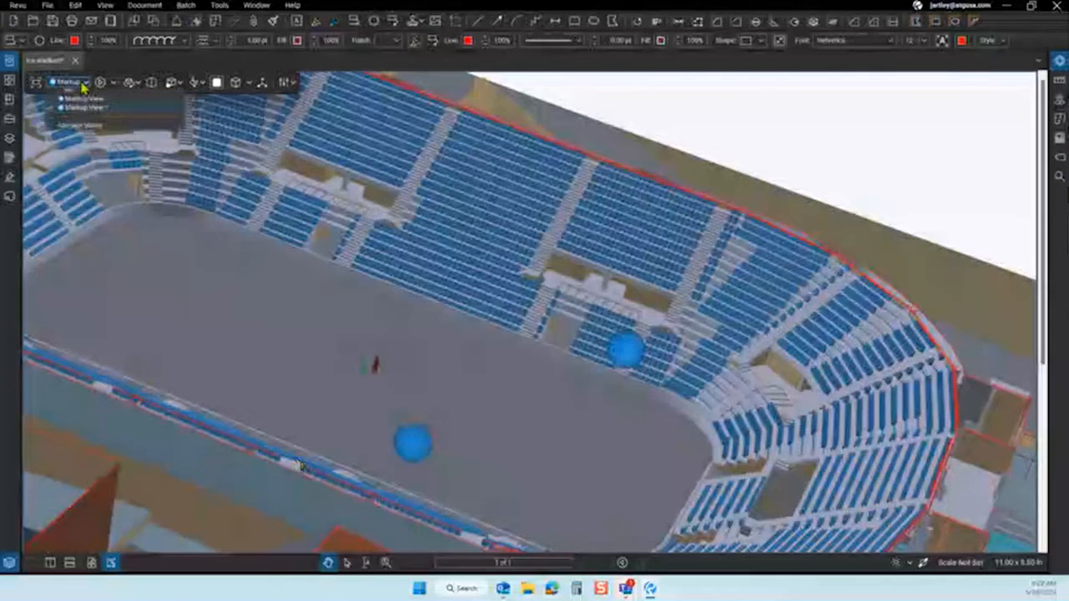
click(80, 127)
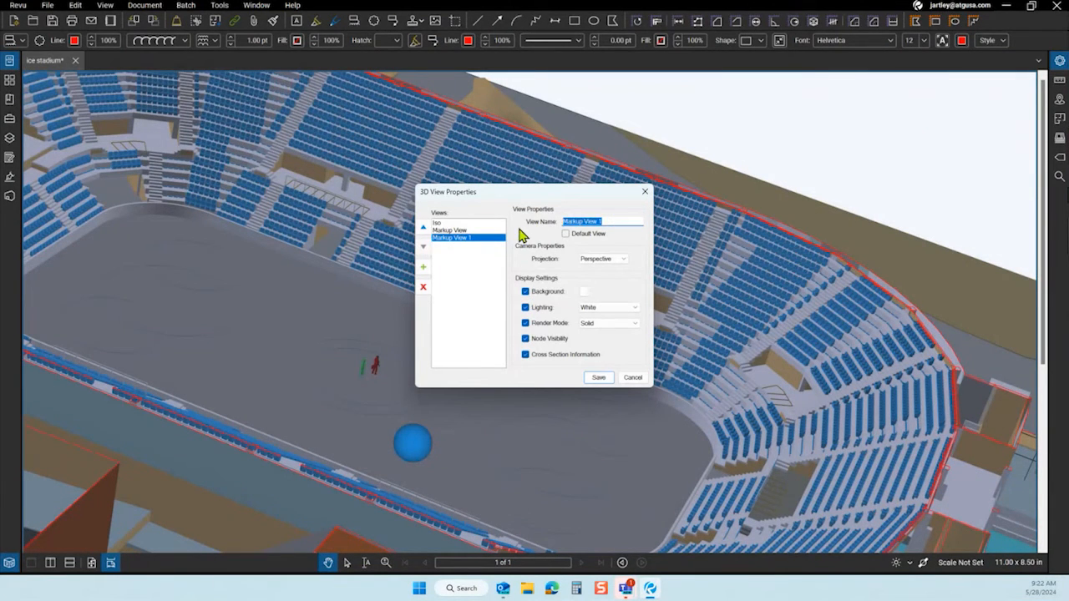
key(BackSpace)
text(Railing Issue)
click(593, 380)
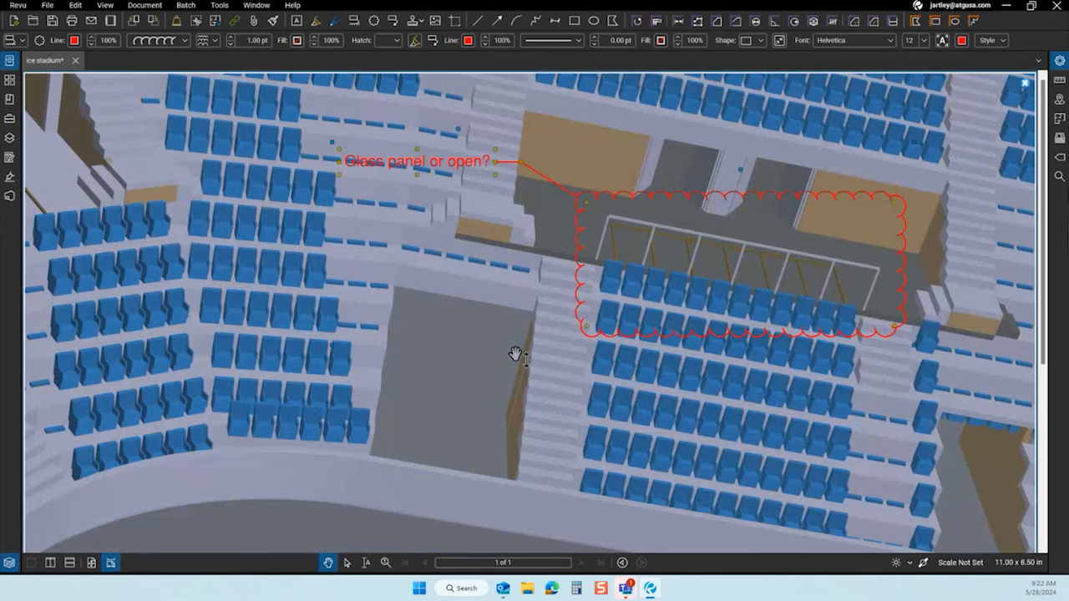
click(533, 280)
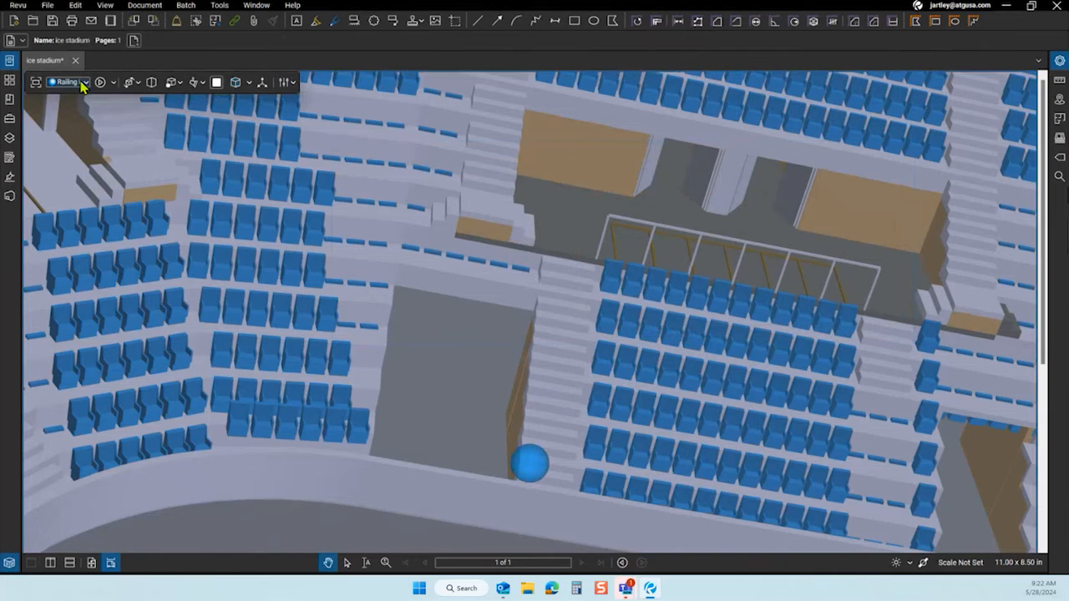
Step: Review the list of saved 3D views, and look at the stadium around the markup spheres from another angle
click(84, 85)
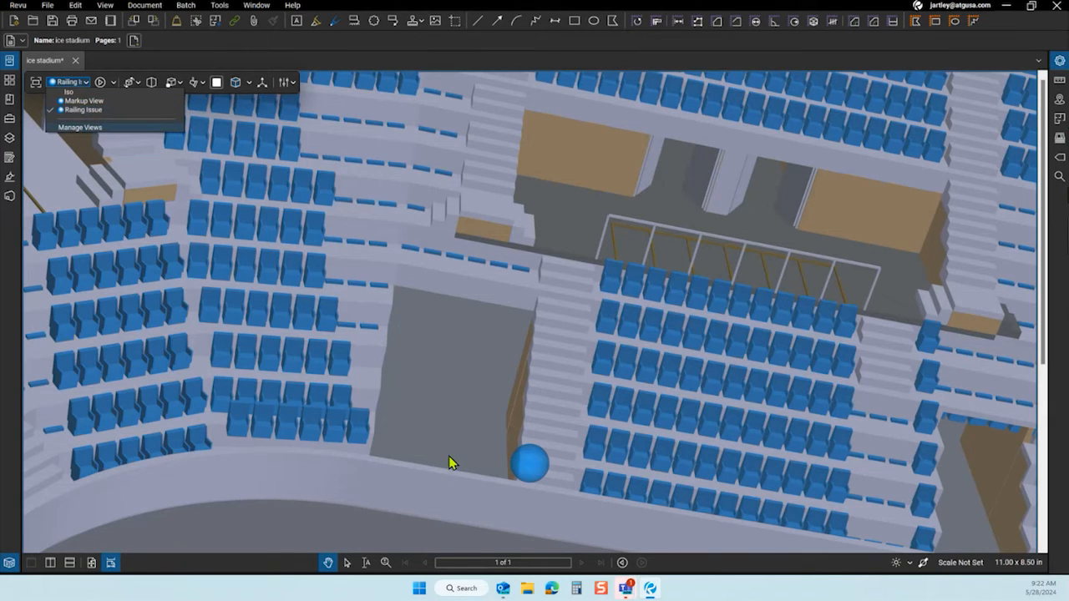
scroll(447, 402, down, 4)
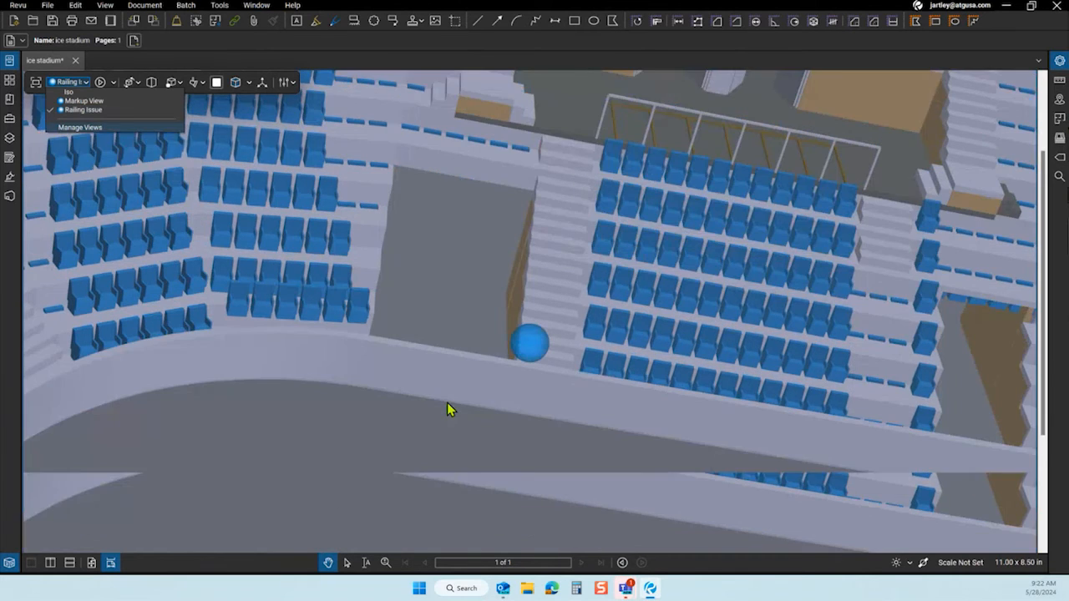
scroll(447, 403, up, 3)
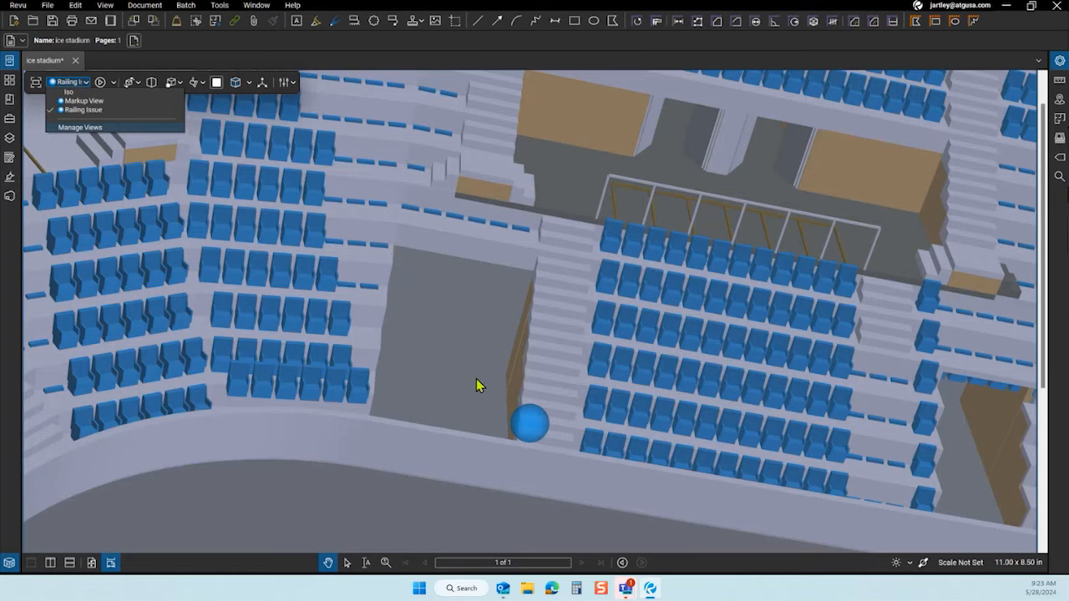
scroll(451, 371, down, 5)
scroll(453, 371, up, 6)
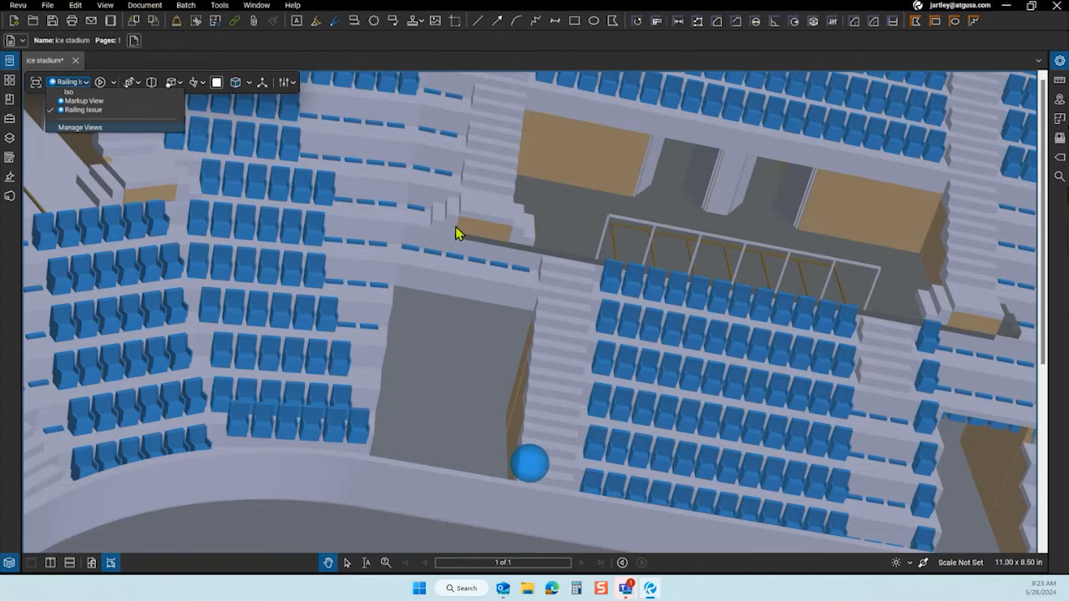
drag(417, 245, 590, 116)
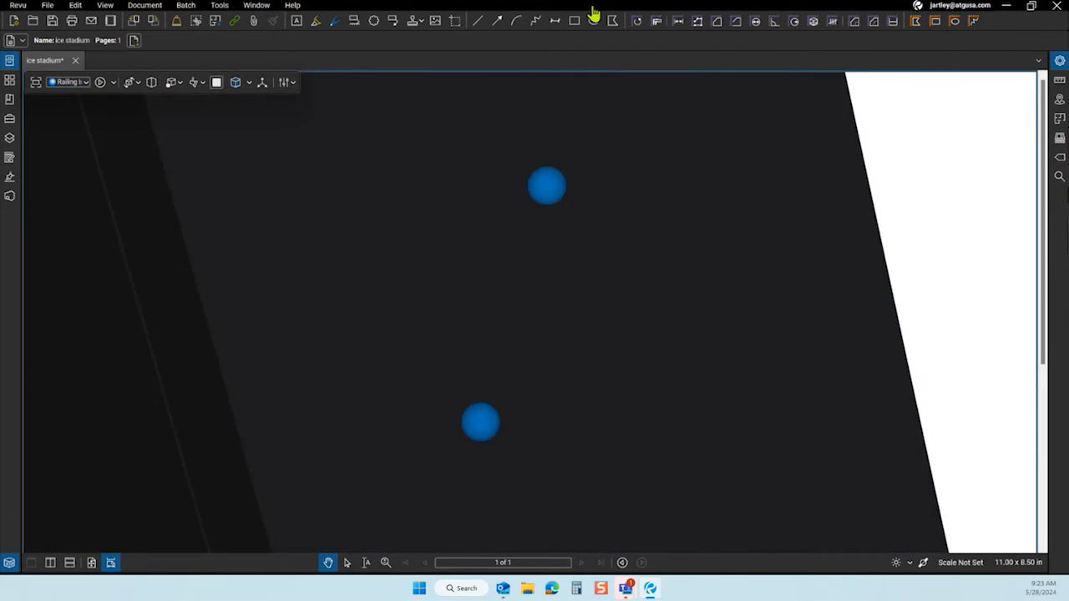